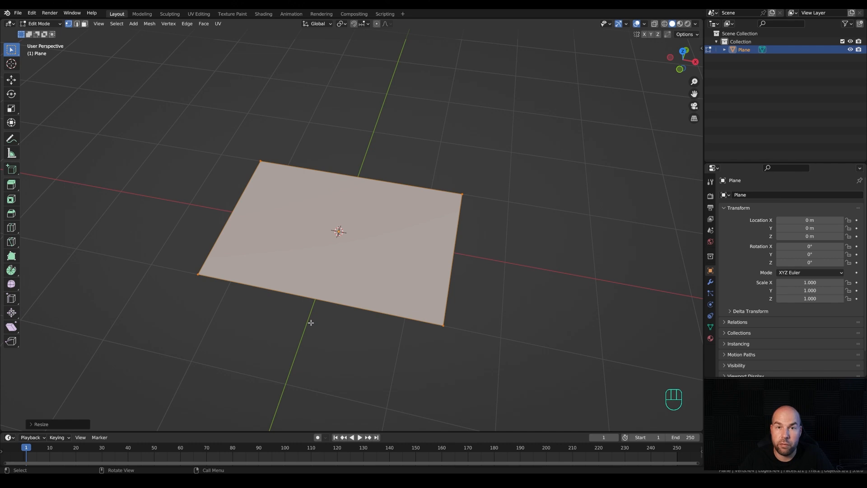
Divide the plane into four equal quadrants with two centred, perpendicular loop cuts.
key("ctrl")
key("ctrl+r")
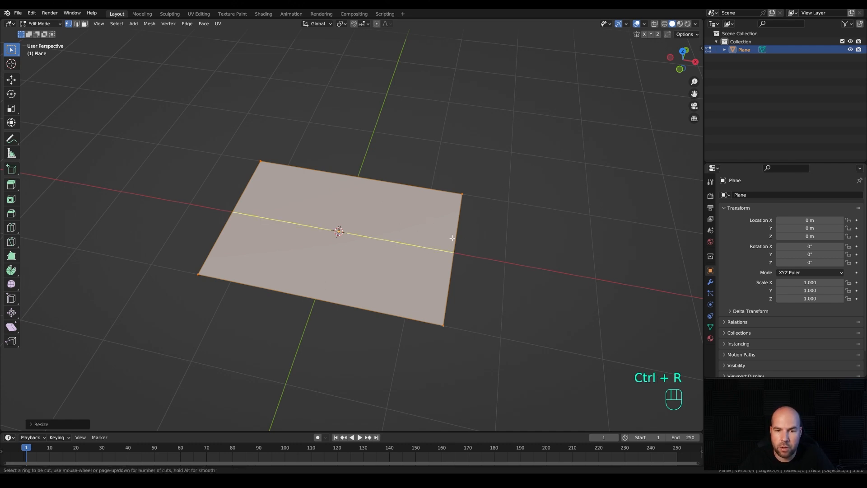
left_click(452, 238)
right_click(506, 240)
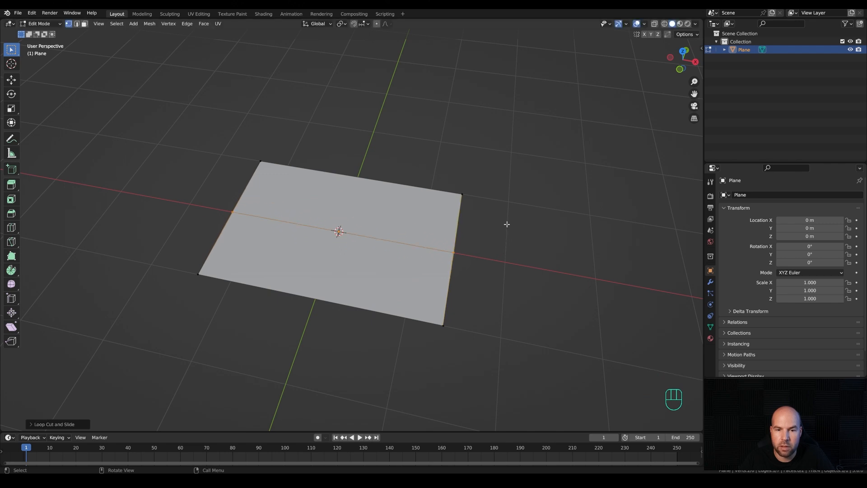
key("ctrl+r")
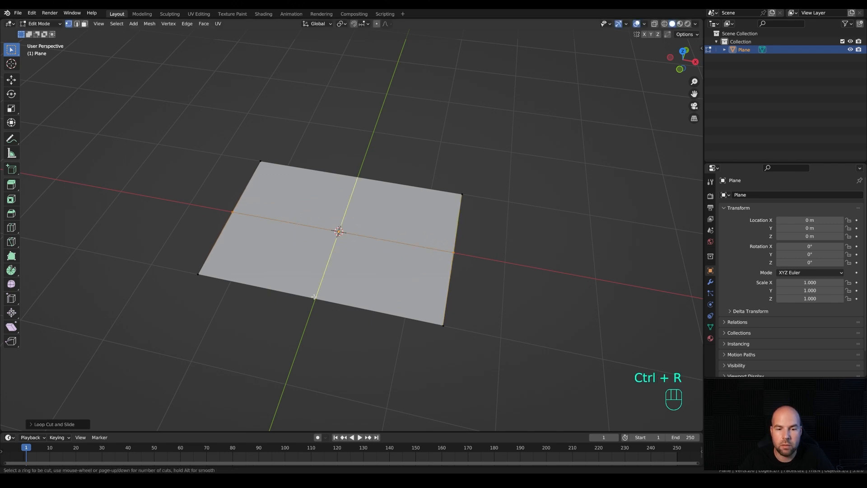
left_click(314, 297)
right_click(275, 341)
Delete the outer vertices of three quadrants, keeping only the positive X, negative Y quarter of the plane.
mouse_move(400, 350)
middle_mouse_down("shift")
mouse_move(393, 359)
mouse_move(401, 341)
middle_mouse_up("shift")
left_click_drag(145, 112, 271, 309)
left_click_drag(460, 159, 516, 222, "shift")
left_click_drag(318, 138, 389, 179, "shift")
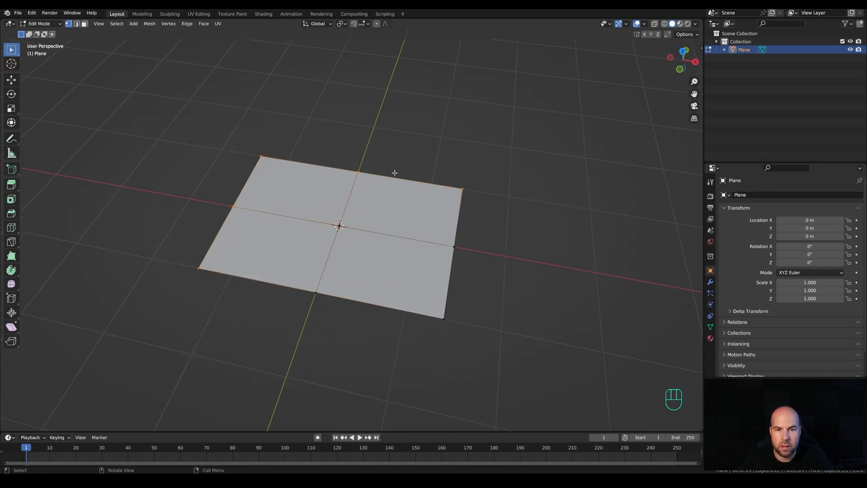
key("x")
left_click(382, 175)
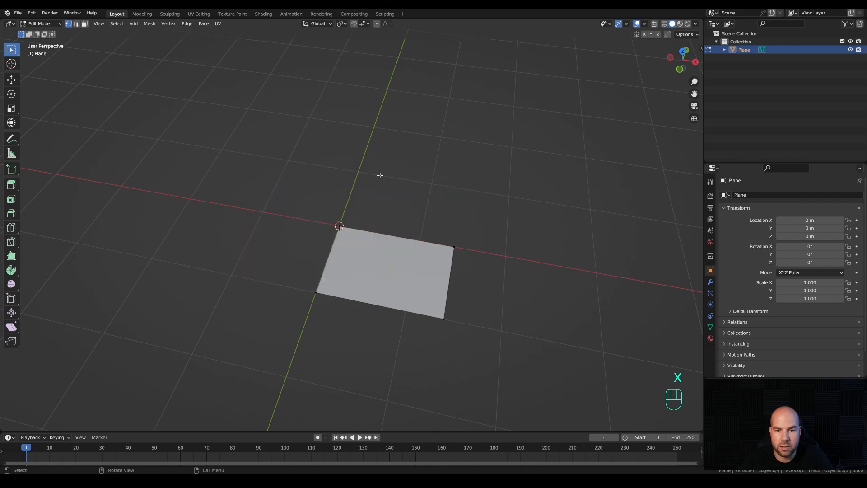
Add a Mirror modifier to the quarter plane and mirror it across both the X and Y axes.
left_click(710, 282)
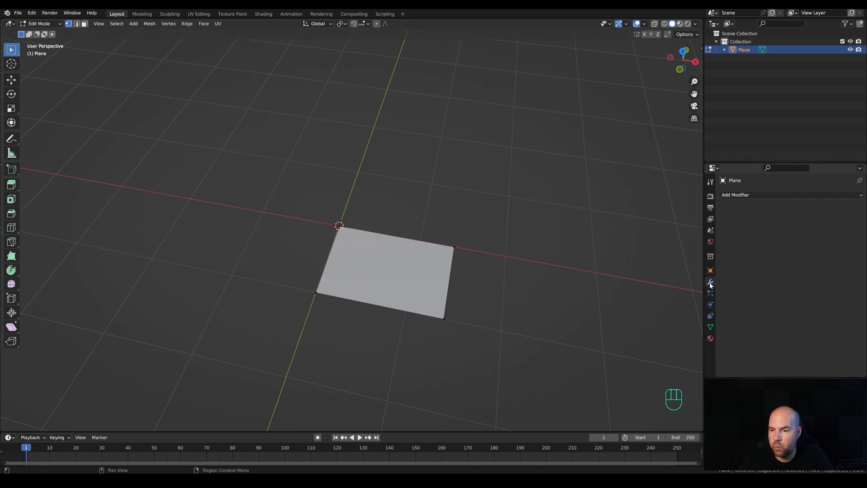
left_click(741, 201)
left_click(695, 286)
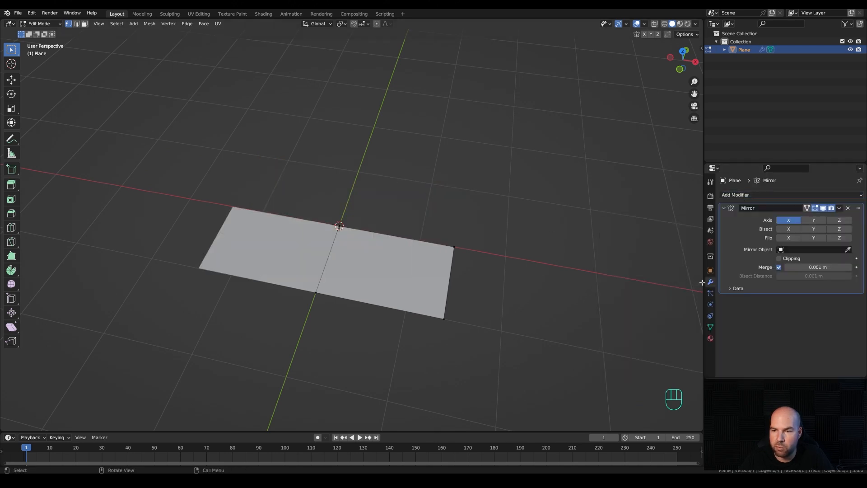
left_click(813, 220)
In top view, knife-cut an angle-constrained L shape from the quarter's outer X-side edge inward and straight up to the X-axis edge.
middle_click_drag(384, 310, 453, 282)
key("KP_7")
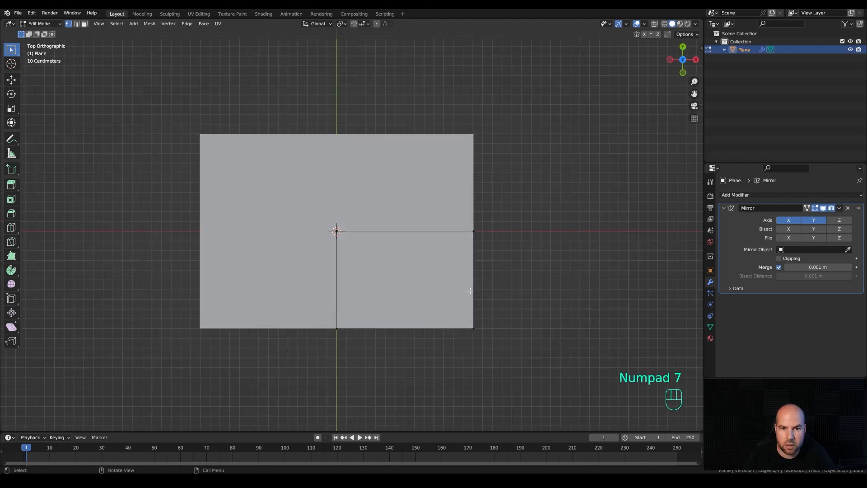
middle_click_drag(440, 220, 395, 246, "shift")
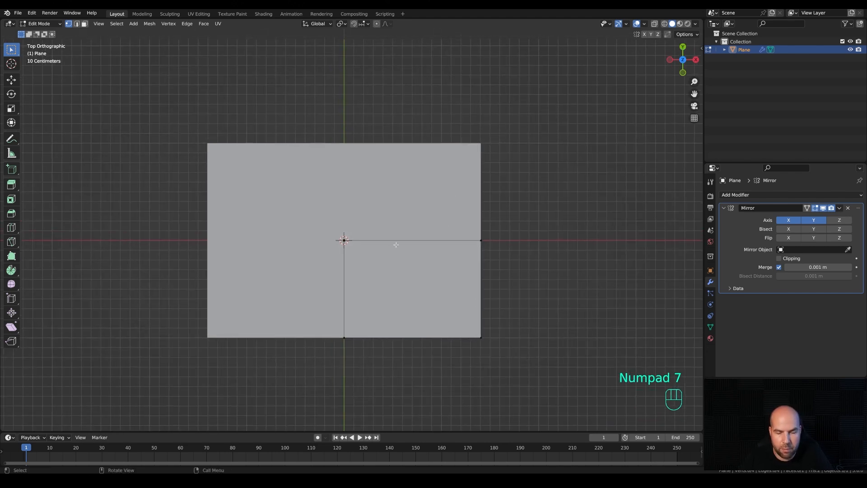
key("k")
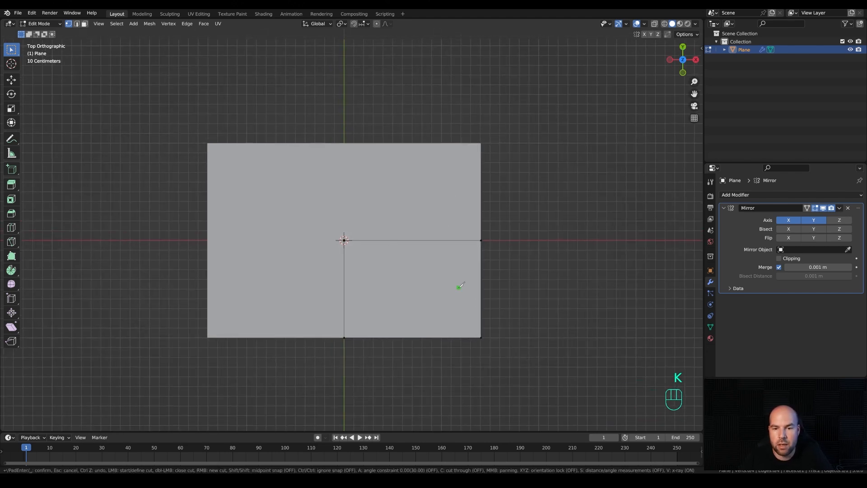
left_click(481, 310)
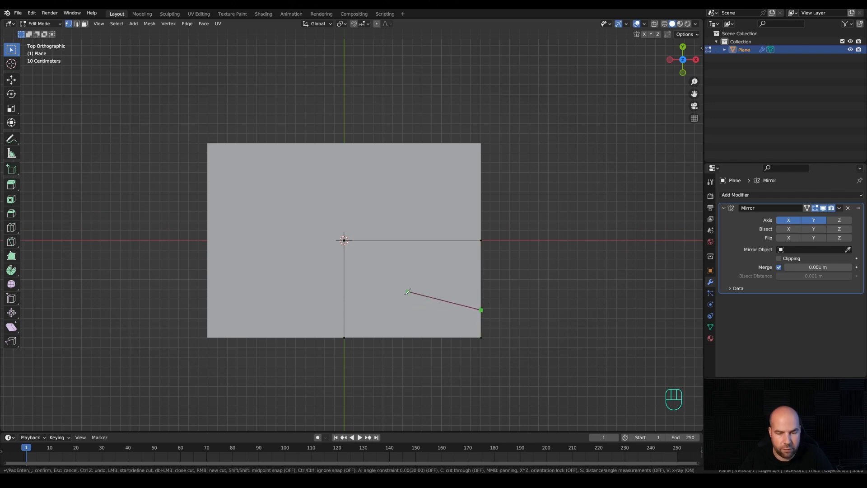
key("a")
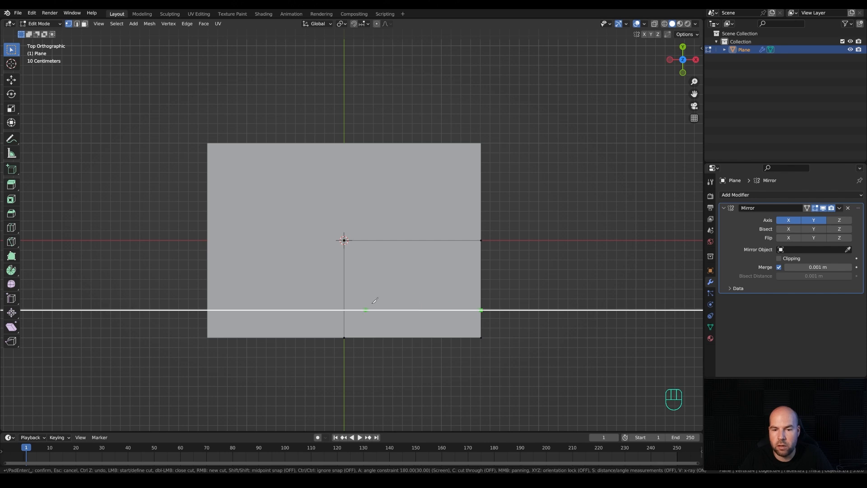
left_click(411, 309)
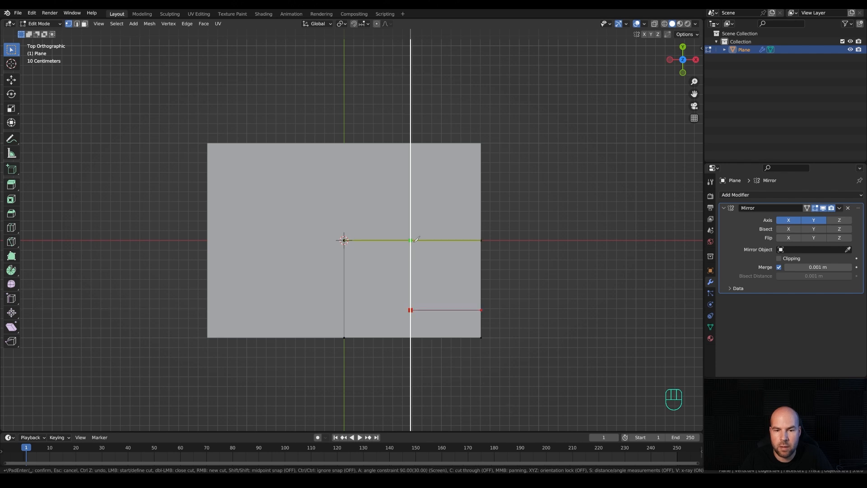
left_click(414, 239)
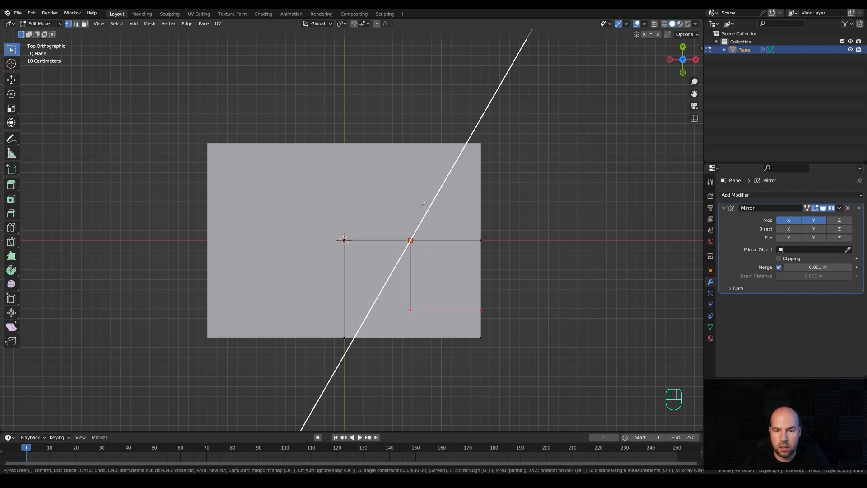
key("Return")
Subdivide the inner X-axis edge between the centre and the knife cut, and the quarter's full Y-axis edge, once each.
middle_click_drag(408, 246, 408, 253, "shift")
scroll(408, 253, "up", 1)
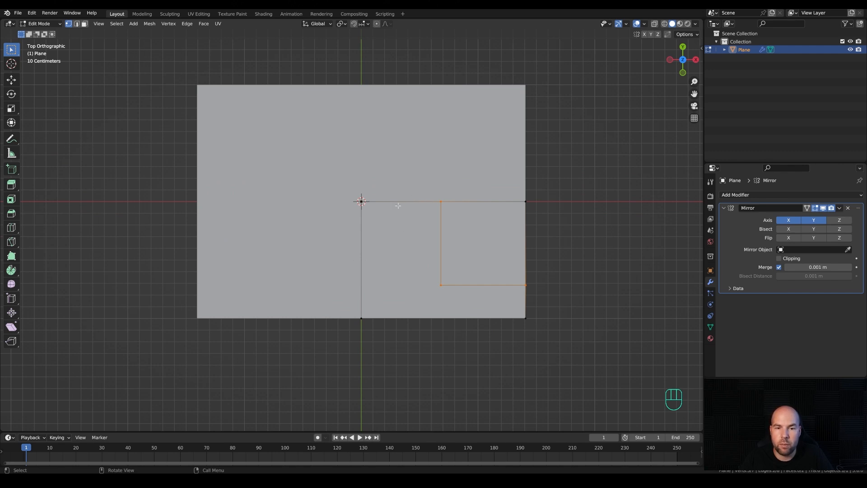
left_click_drag(320, 177, 370, 194)
left_click_drag(472, 211, 470, 212)
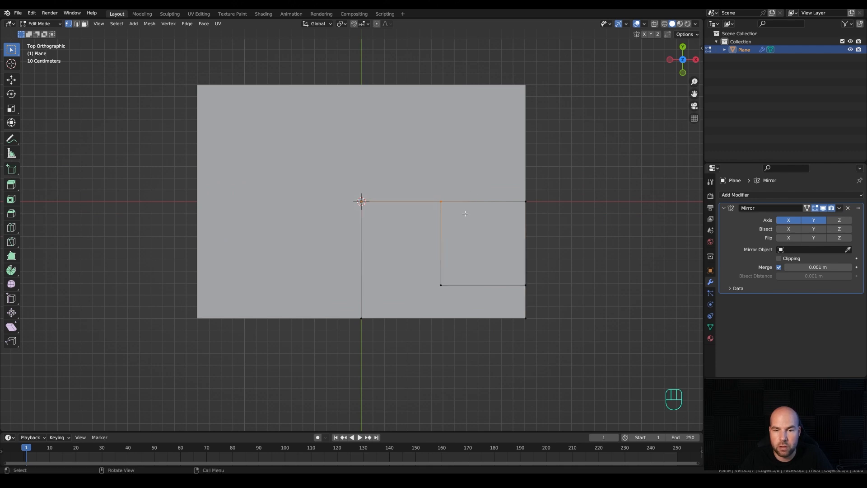
right_click(425, 208)
left_click(398, 221)
left_click_drag(330, 171, 367, 370)
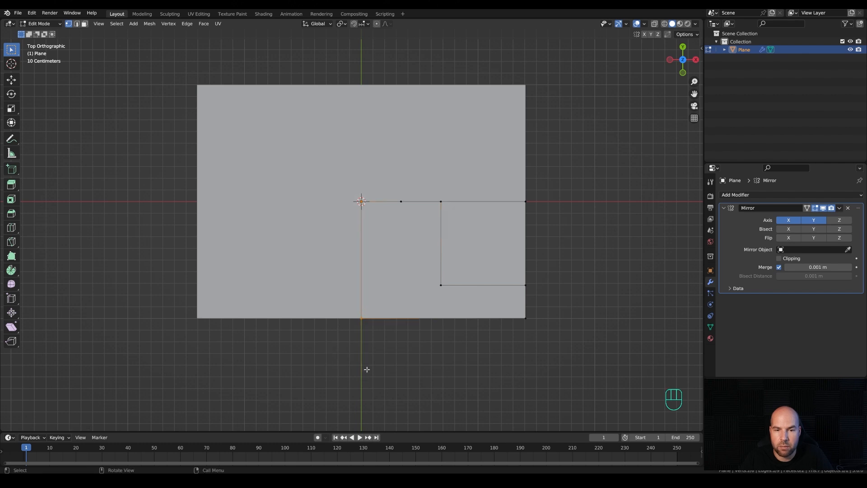
right_click(362, 263)
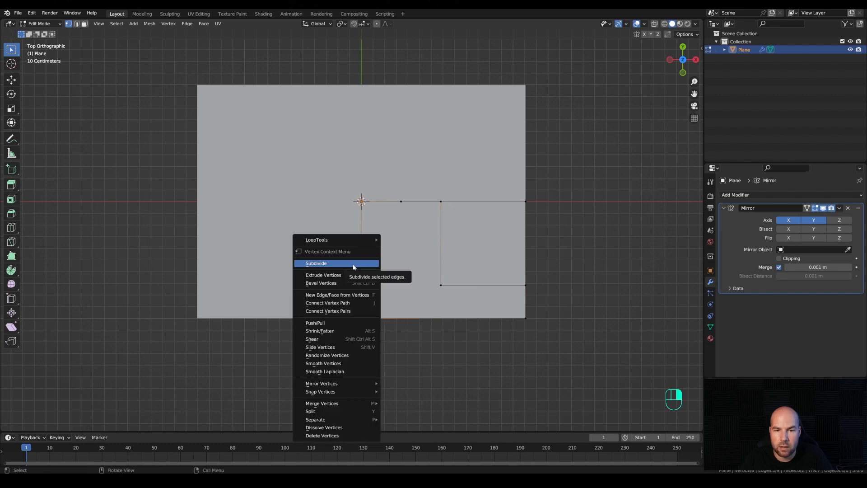
left_click(353, 263)
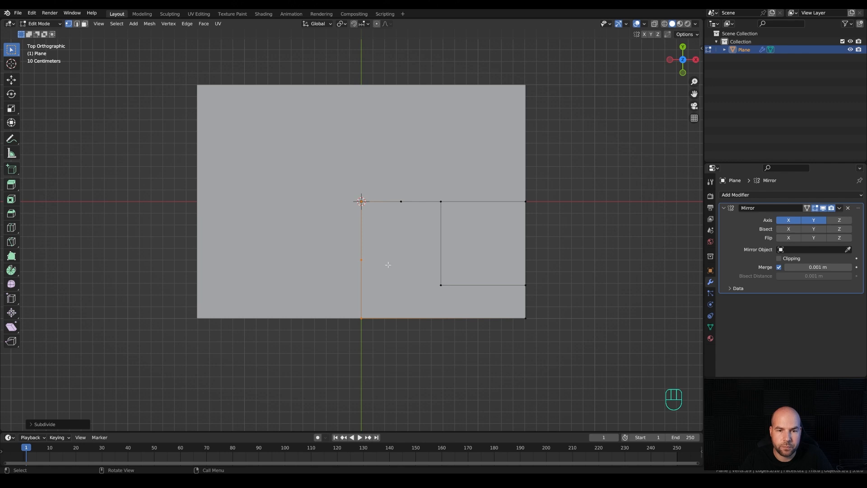
Delete the vertex at the plane's centre to open up the middle of the mesh.
left_click_drag(342, 188, 371, 213)
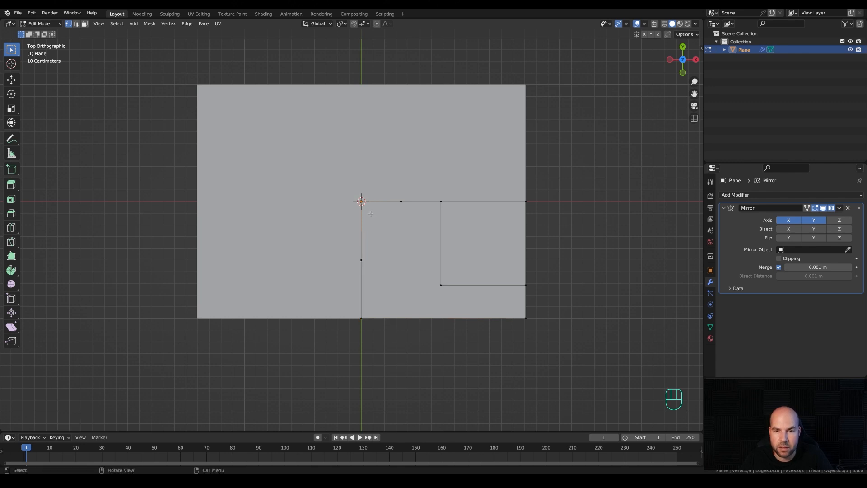
key("x")
left_click(371, 213)
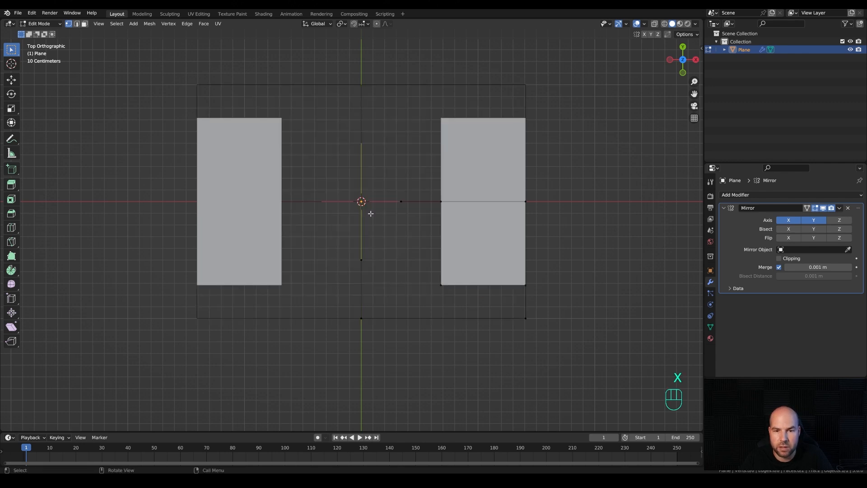
key("Escape")
Move the X-axis midpoint vertex about 0.28 m outward along X and the Y-axis midpoint vertex outward along Y.
left_click_drag(389, 180, 417, 220)
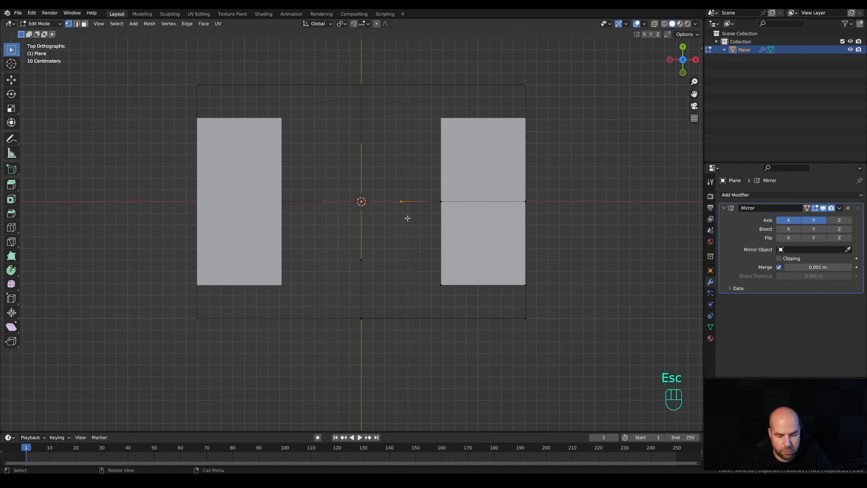
key("g")
key("x")
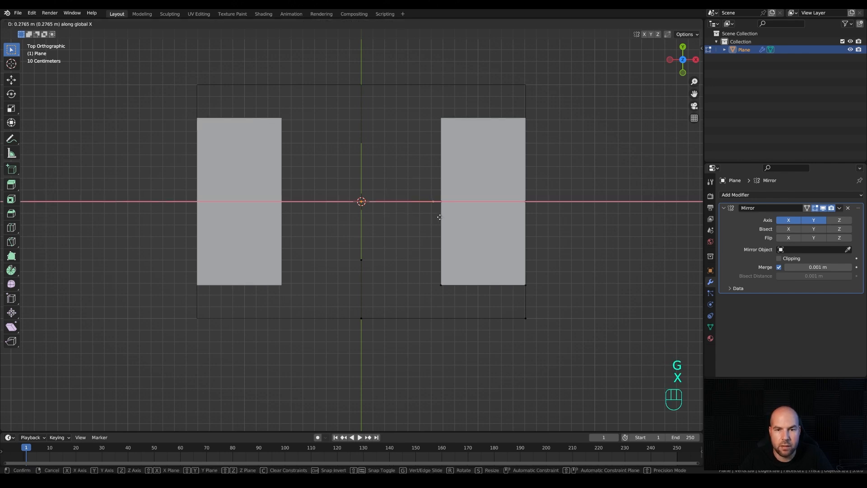
left_click(437, 219)
left_click_drag(340, 242, 377, 279)
key("g")
key("y")
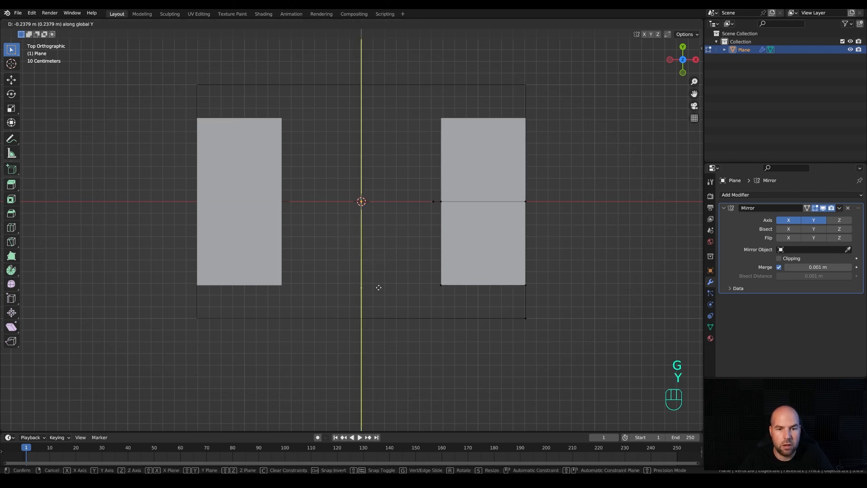
left_click(376, 283)
Add a 16-vertex circle at the origin and scale it to about 0.426 inside the central opening.
key("shift+a")
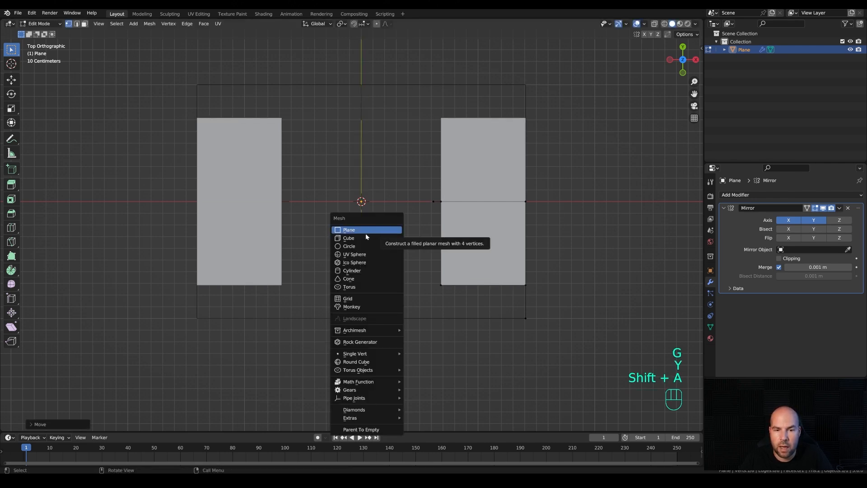
left_click(356, 247)
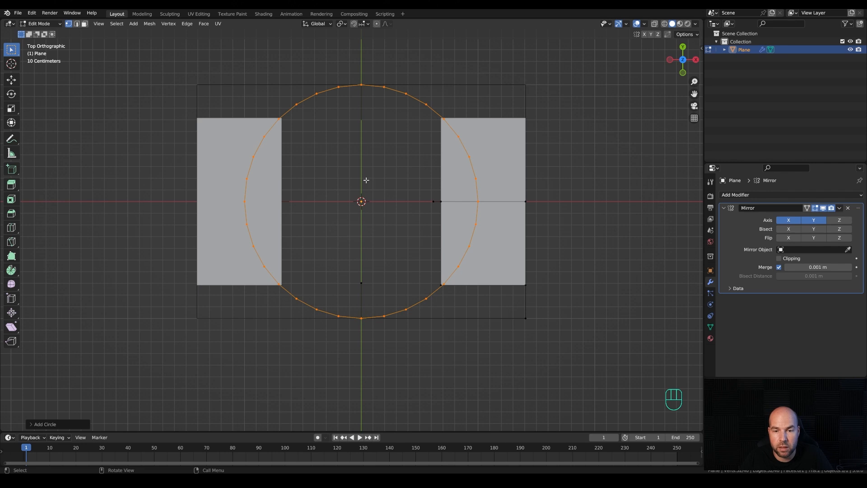
left_click(66, 428)
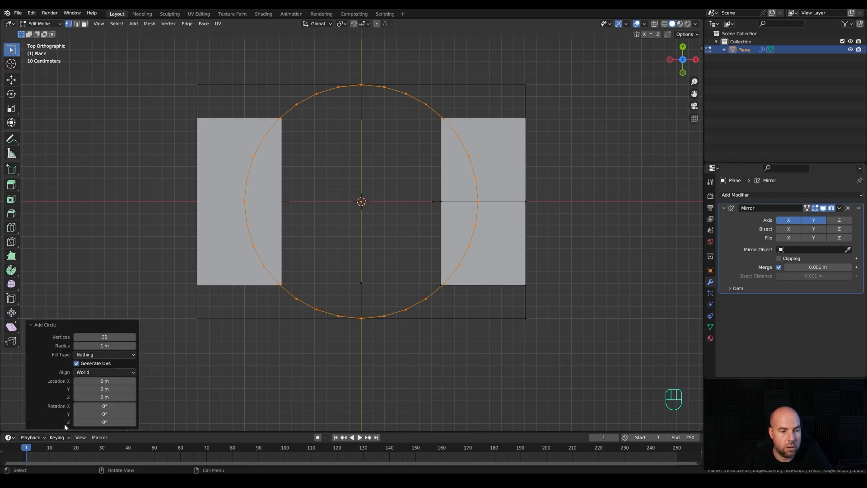
left_click(115, 337)
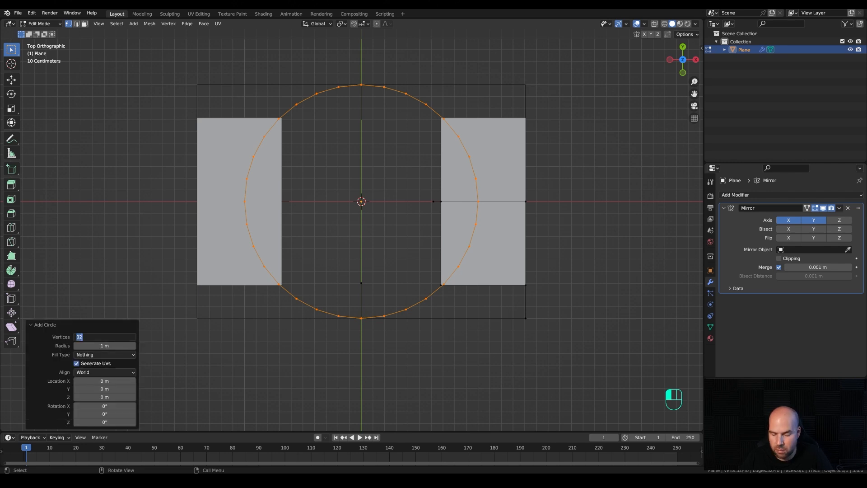
type("16")
key("Return")
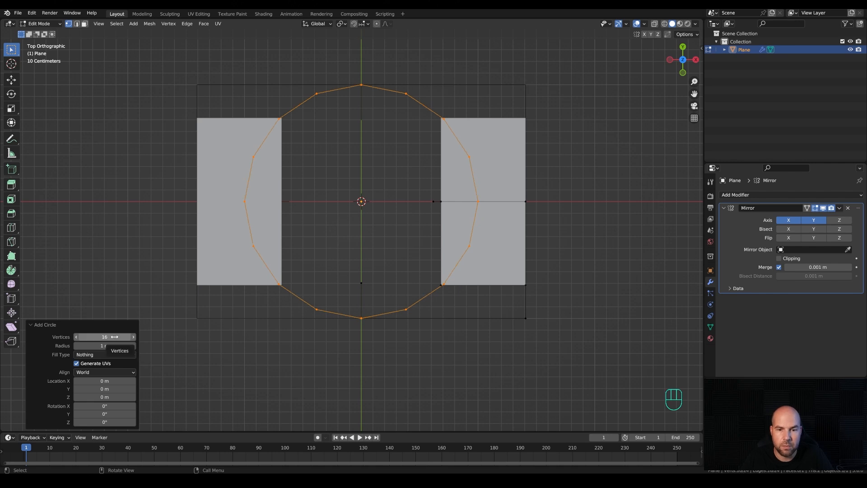
key("s")
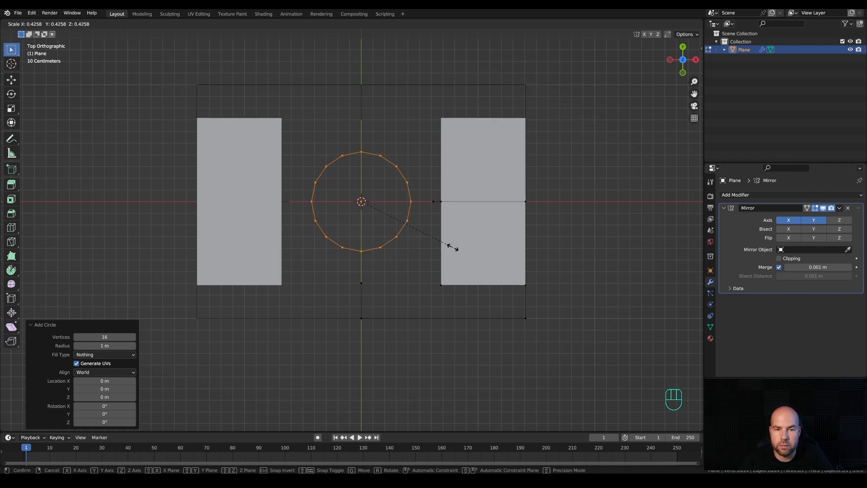
left_click(453, 246)
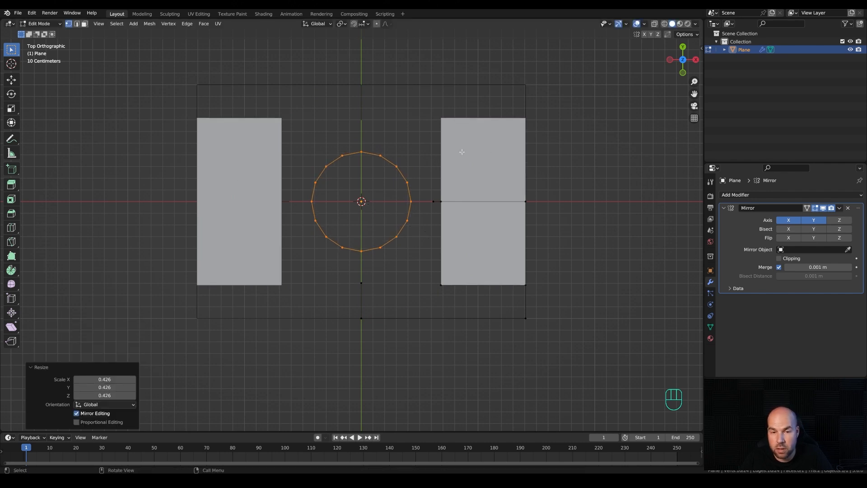
Enable automatic vertex merging and set the snapping target to Vertex.
scroll(442, 196, "up", 1)
scroll(447, 189, "up", 2, "shift")
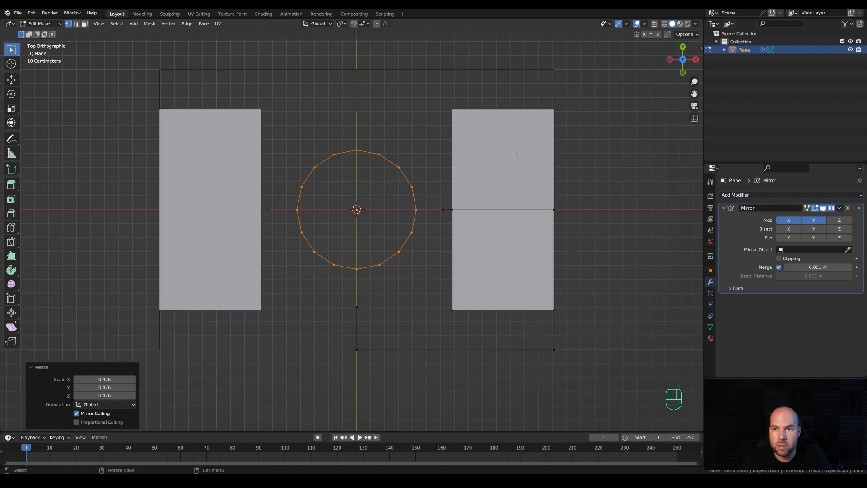
left_click(668, 35)
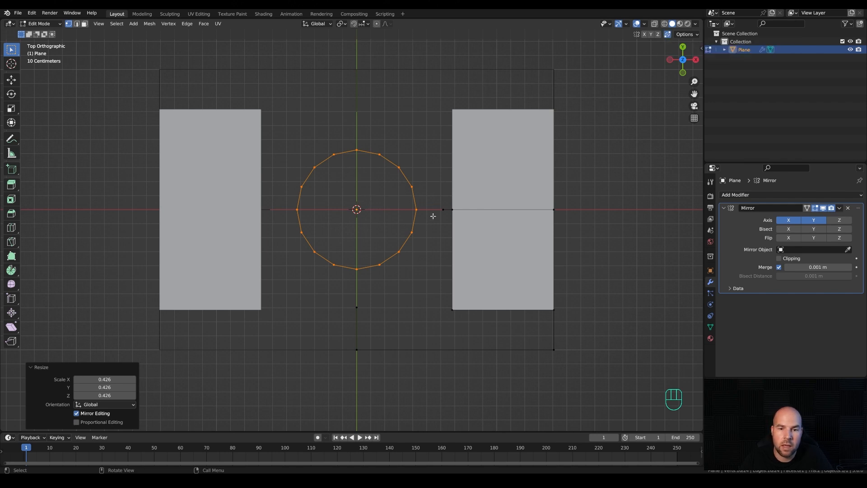
left_click(362, 24)
left_click(337, 57)
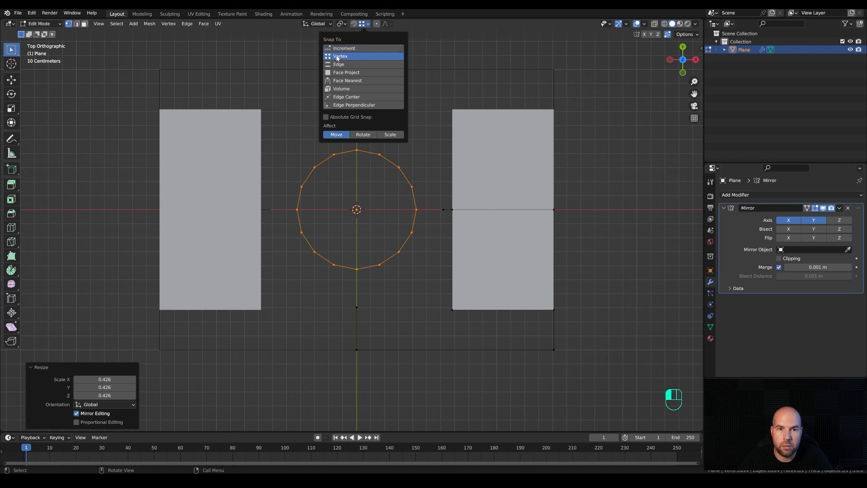
Snap the inner X-axis vertex and the inner Y-axis vertex onto the nearest circle vertices so they merge.
left_click(439, 211)
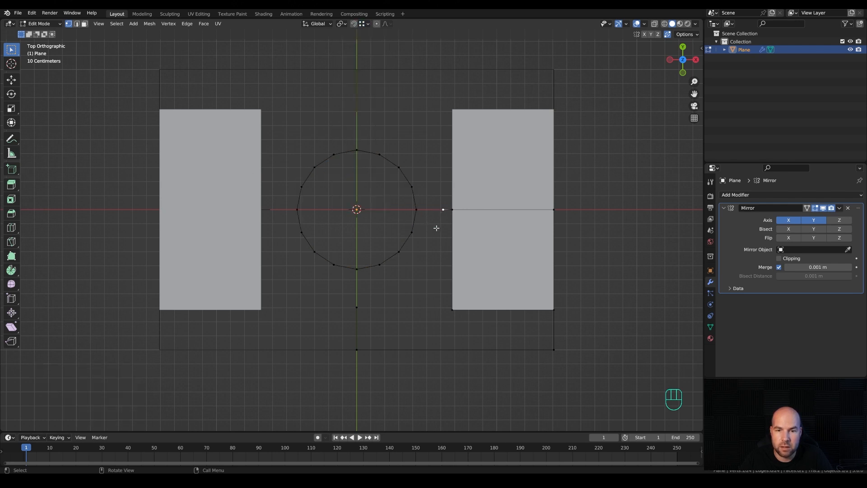
key("g")
key("ctrl")
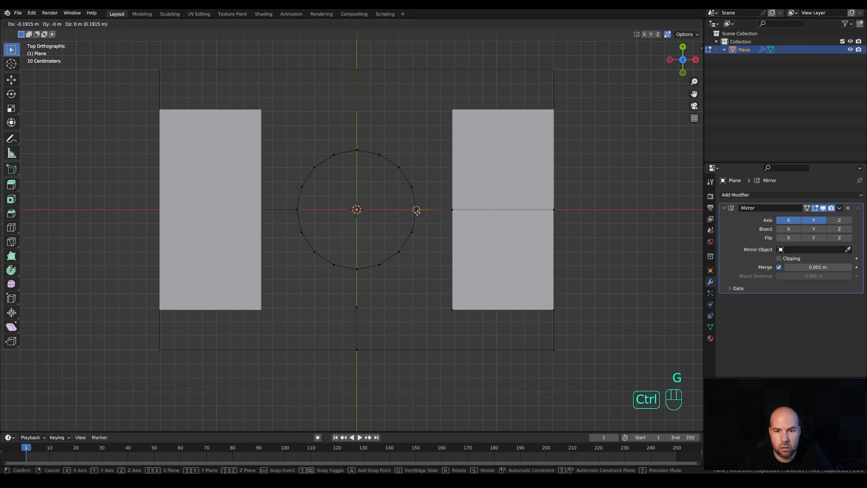
left_click(416, 209)
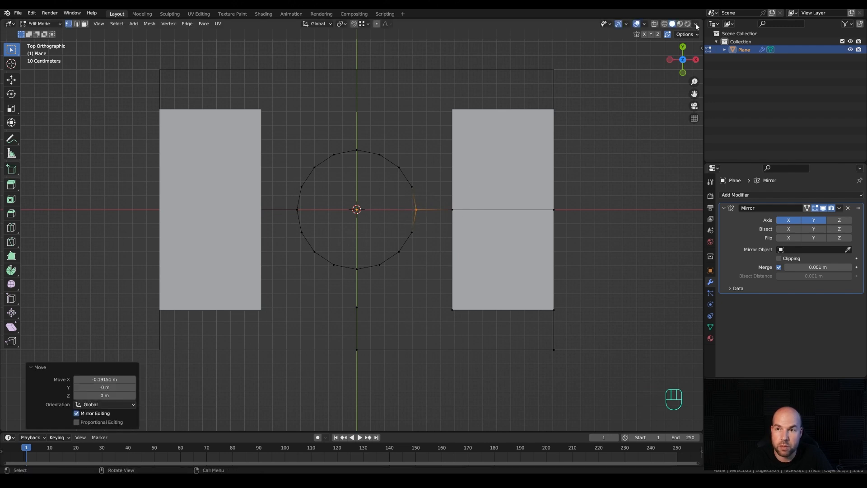
left_click_drag(349, 297, 385, 316)
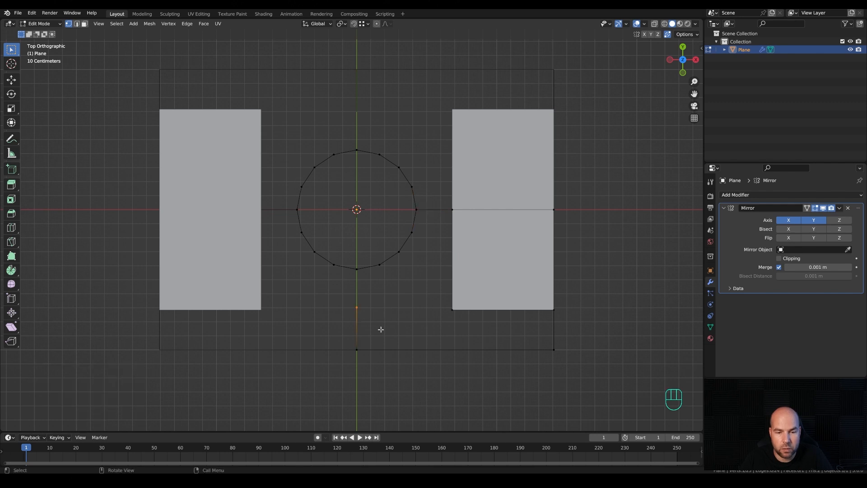
key("g")
key("ctrl")
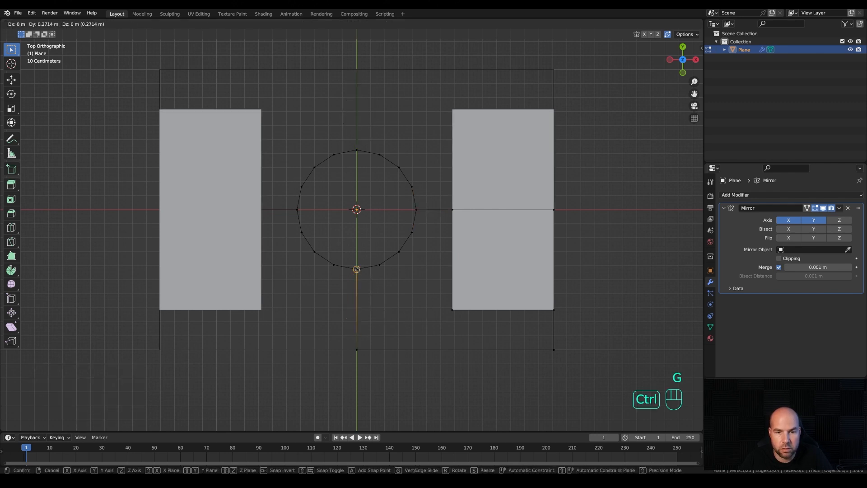
left_click(355, 271)
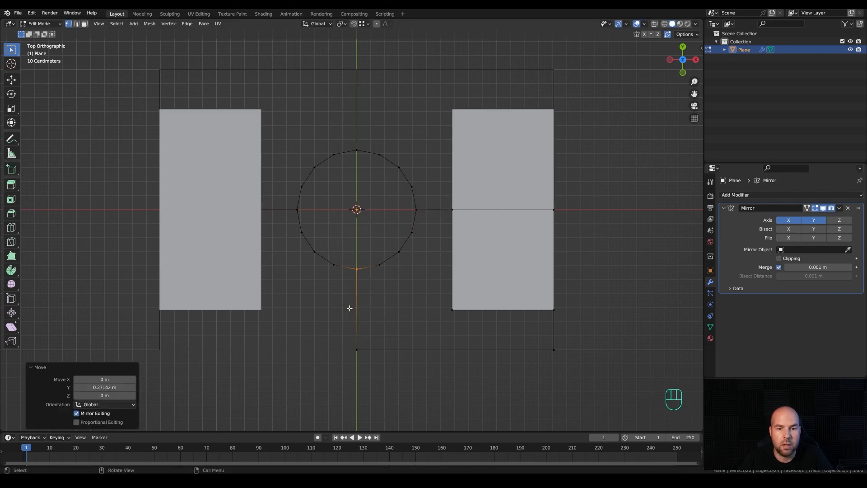
Delete the circle's vertices outside the +X, -Y quadrant, keeping only the quarter arc that the mirror completes.
left_click_drag(265, 138, 418, 198)
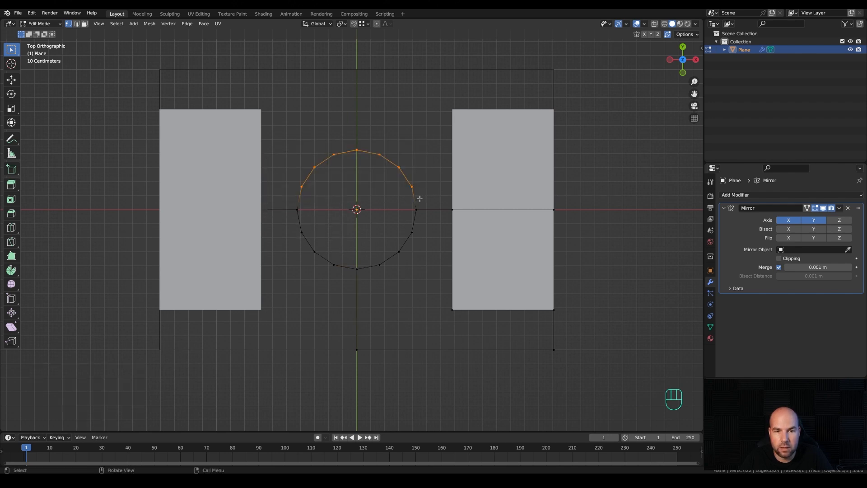
key("x")
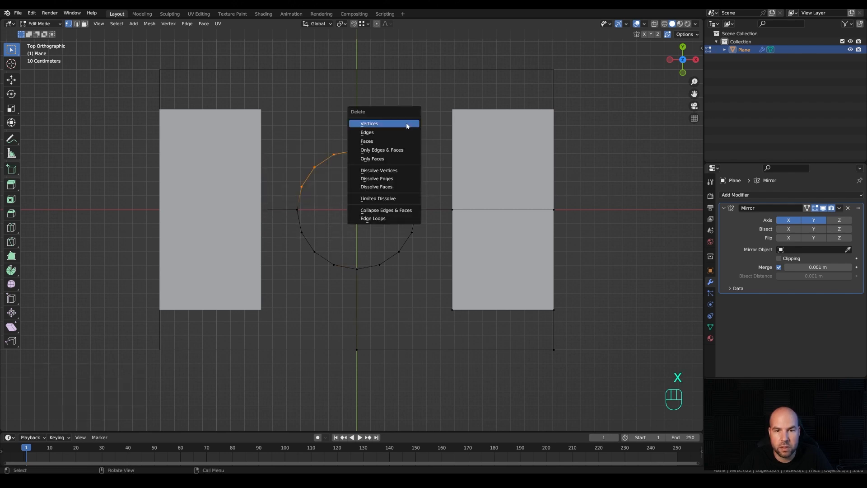
left_click(374, 123)
left_click_drag(259, 185, 346, 308)
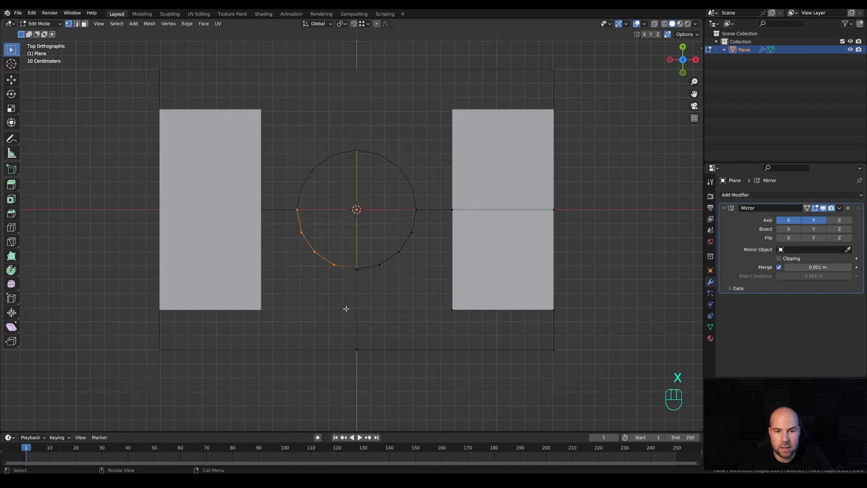
key("x")
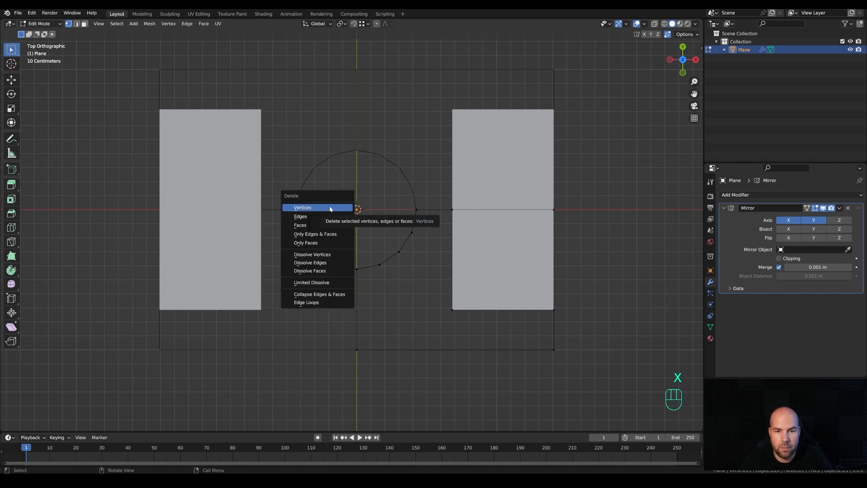
left_click(330, 209)
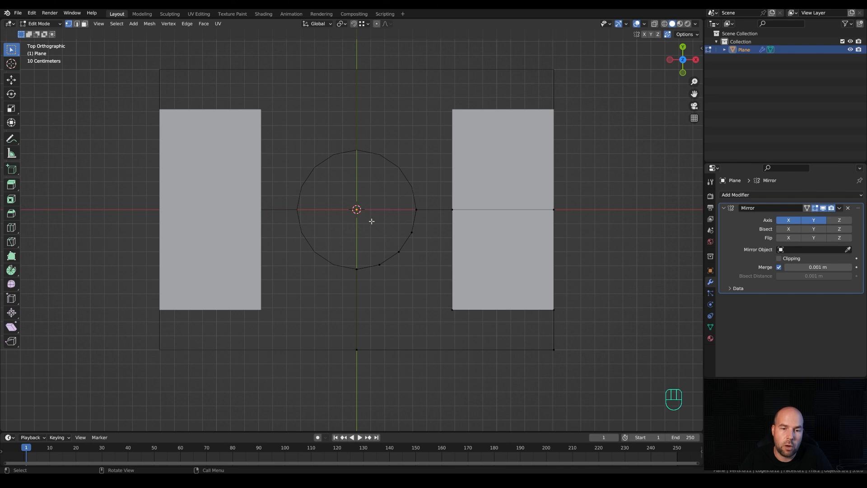
Duplicate the arc's X-axis vertex, snap the copy to the 3D cursor at the origin, and fill the quarter circle with a face.
left_click(411, 208)
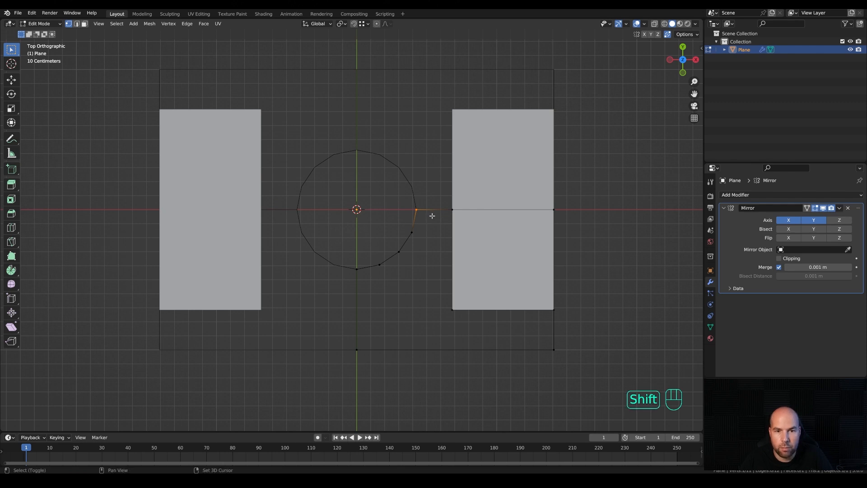
key("shift+d")
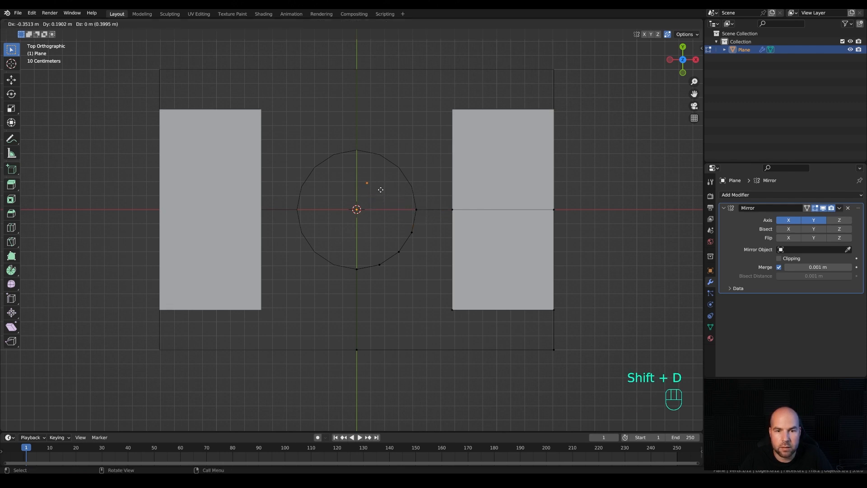
left_click(381, 190)
key("shift+s")
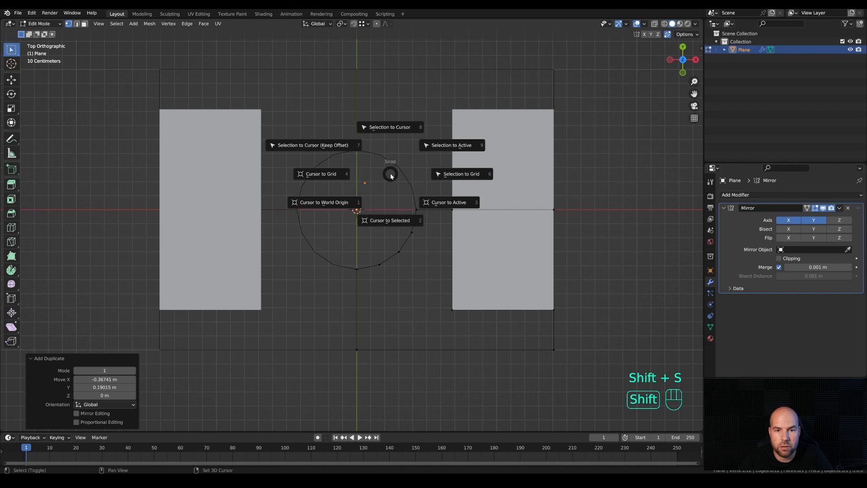
left_click(388, 131)
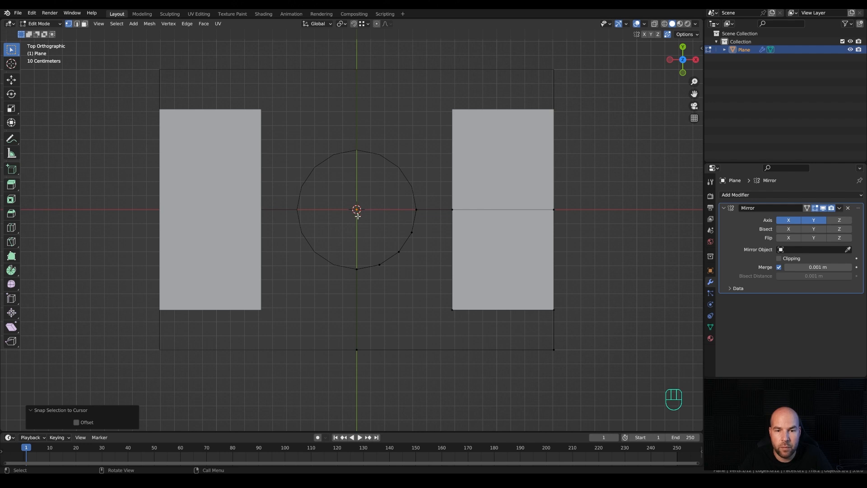
left_click_drag(342, 194, 429, 278, "shift")
key("f")
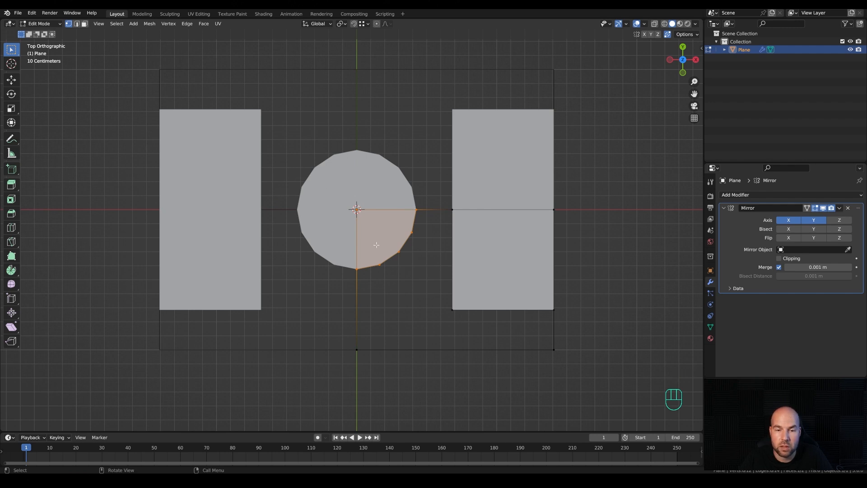
Fill the gap between the quarter arc, the inner rectangle and the plane's outer border with a face.
left_click(357, 269)
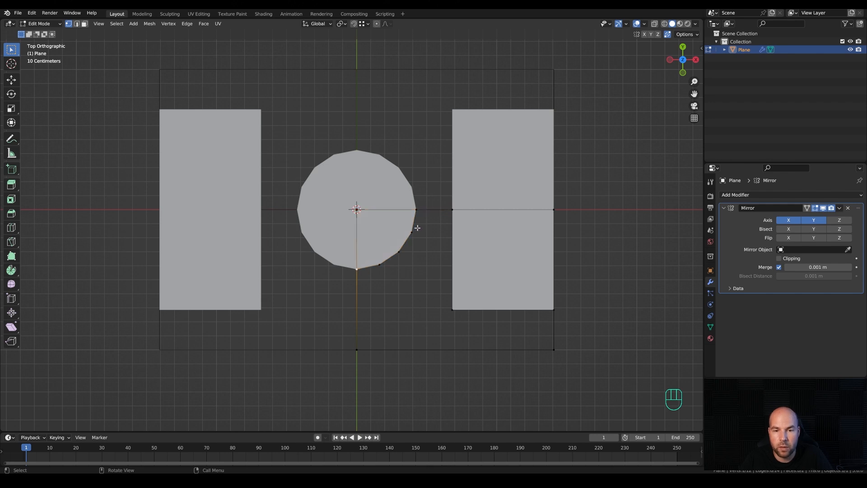
left_click(416, 209, "ctrl")
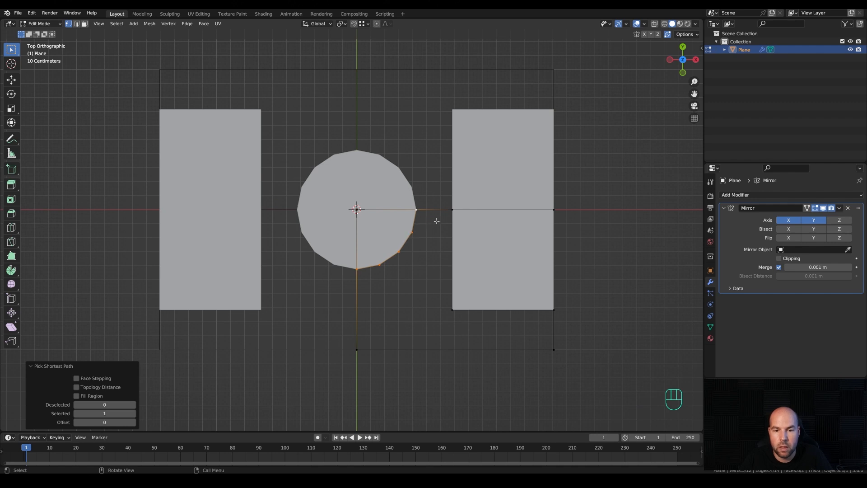
left_click(450, 212, "shift")
left_click(452, 309, "shift")
left_click(553, 310, "shift")
left_click(553, 349, "shift")
left_click(355, 347, "shift")
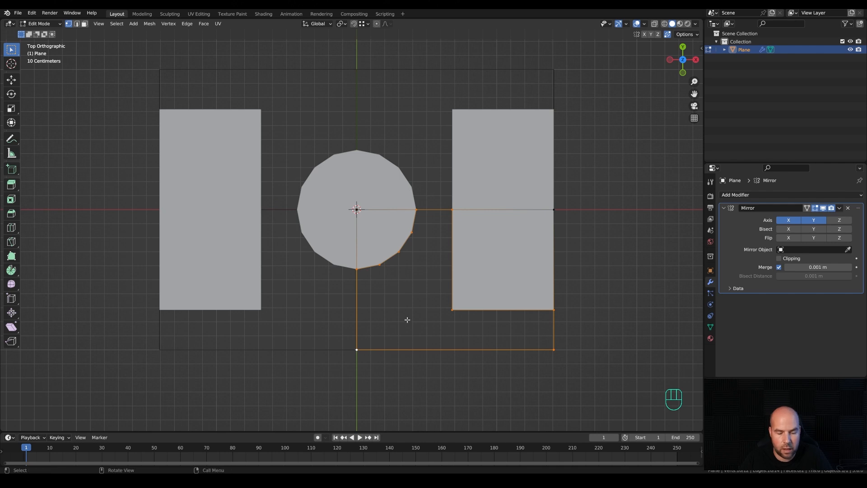
key("f")
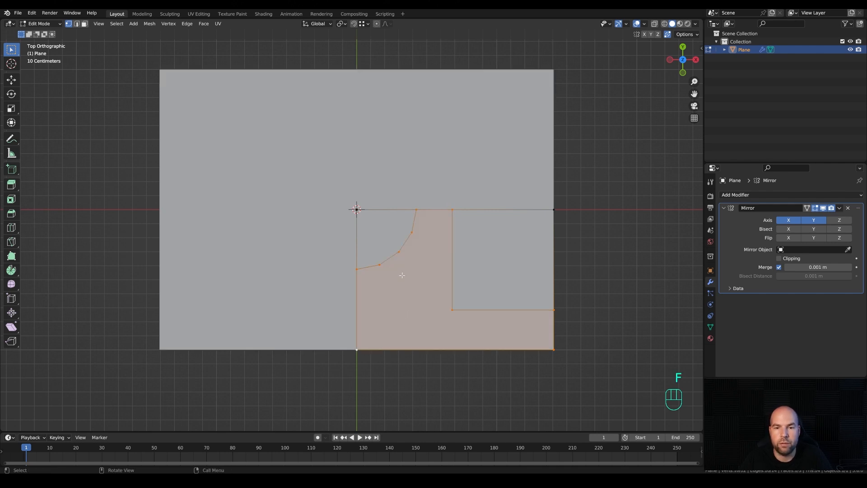
Examine the filled mirrored plane in Object Mode from an oblique angle, and return to Edit Mode in top view.
key("Tab")
middle_click_drag(432, 303, 469, 290)
key("less")
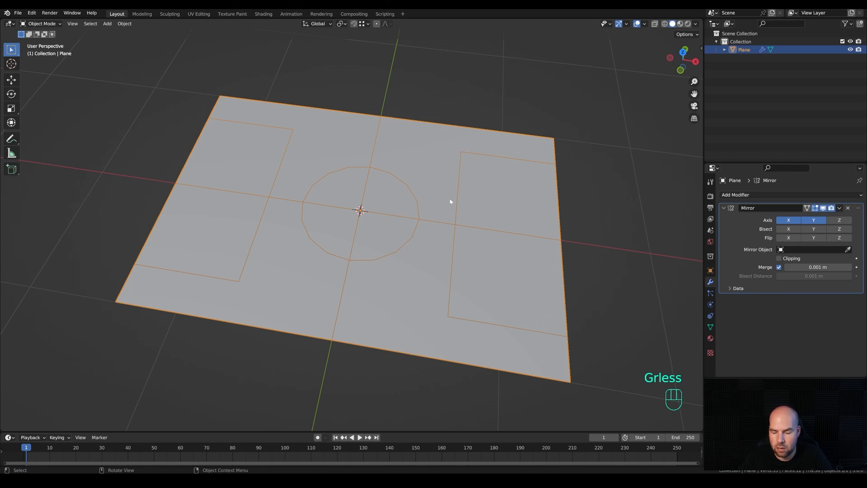
key("less")
key("Tab")
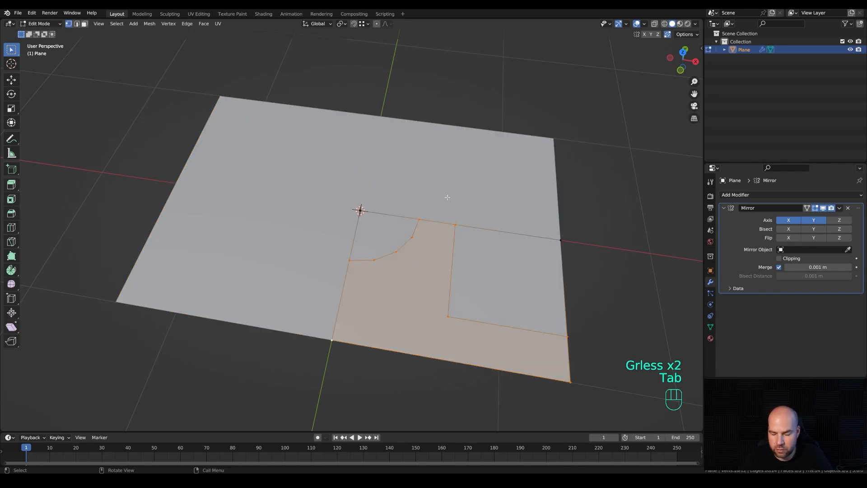
key("KP_7")
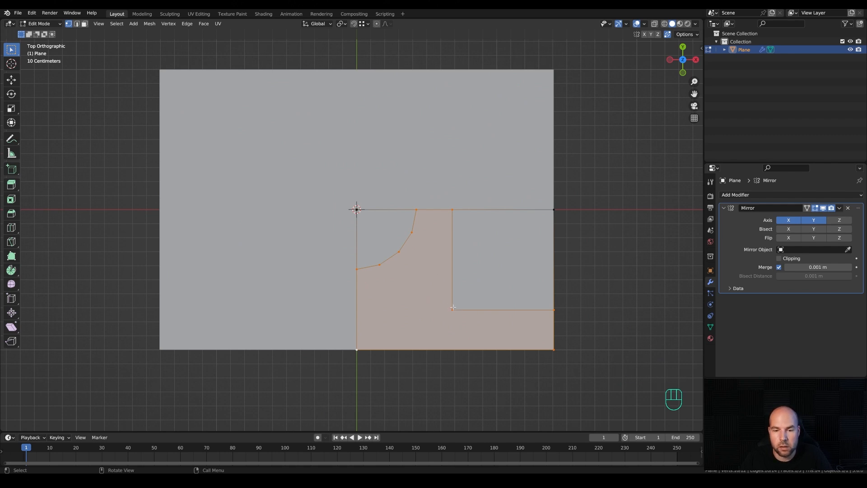
Vertex-bevel the inner rectangle's corner with 3 segments and a width of about 0.078 m.
left_click(453, 310)
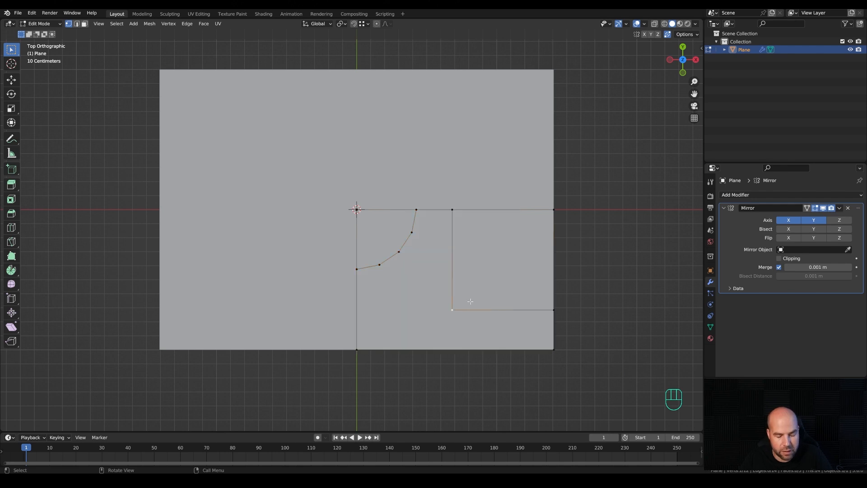
key("ctrl+b")
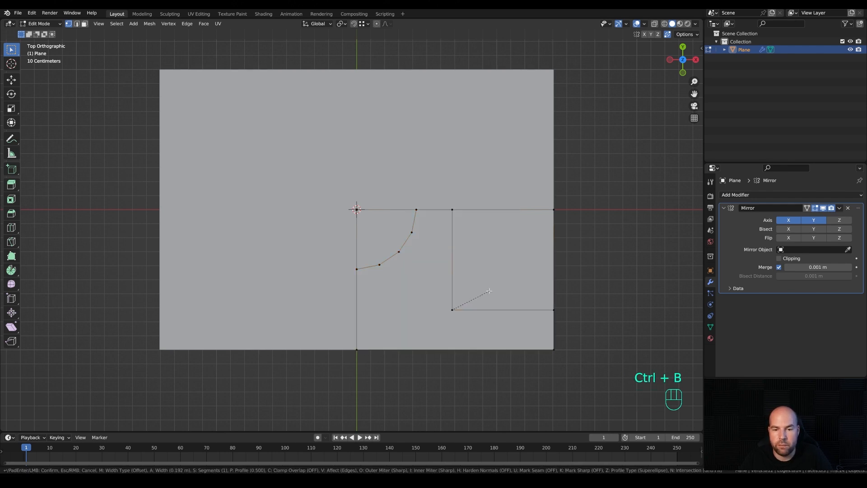
scroll(487, 293, "up", 1)
key("v")
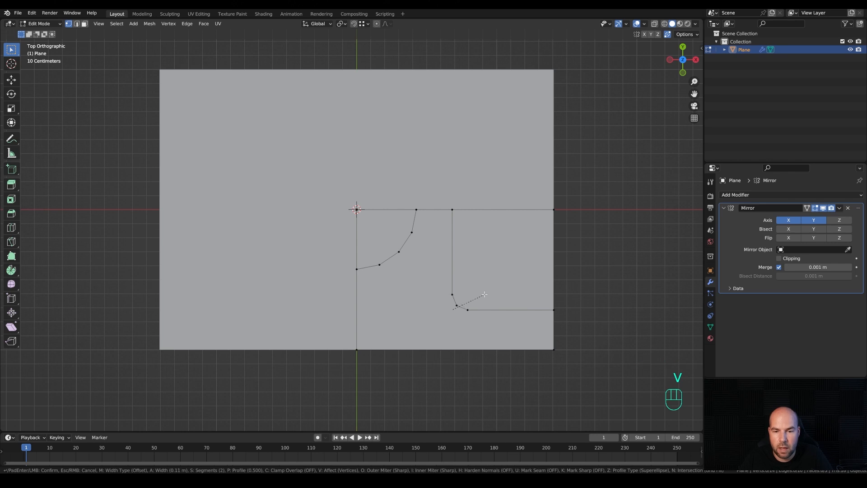
scroll(484, 295, "up", 1)
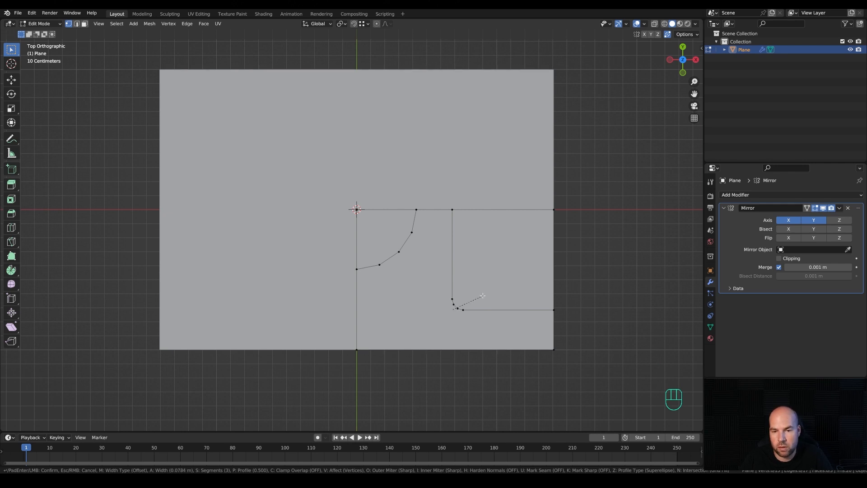
left_click(483, 295)
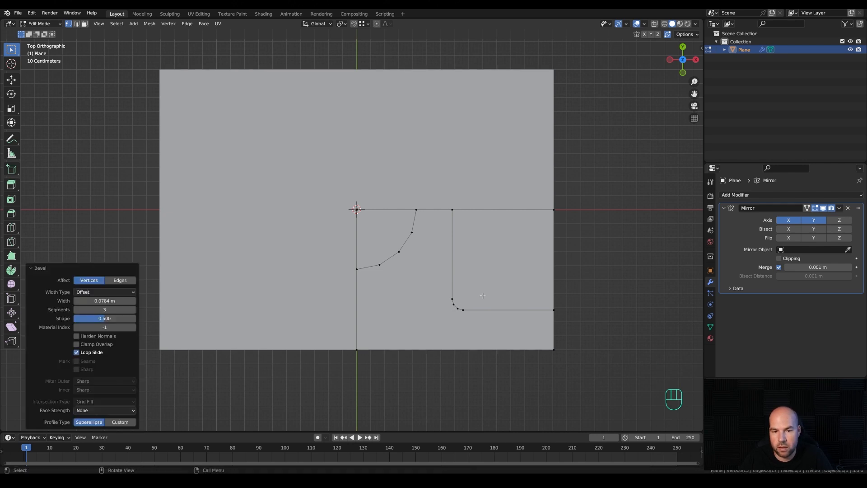
Bevel the rounded rectangle's edge loop and the quarter arc together with 1 segment and a width of about 0.034 m.
left_click(452, 285, "alt")
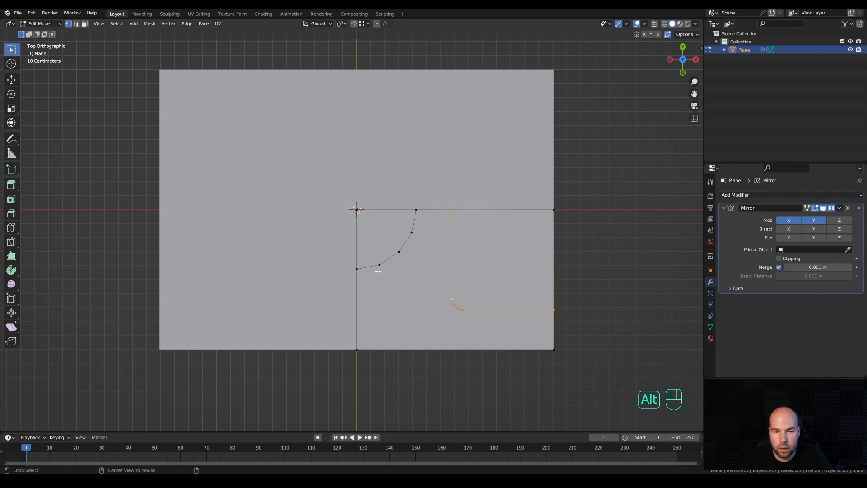
left_click(365, 267, "alt+shift")
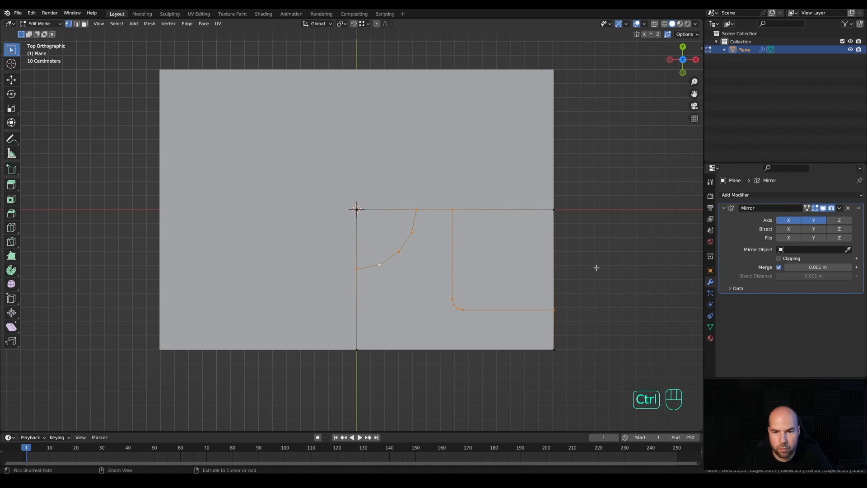
key("ctrl+b")
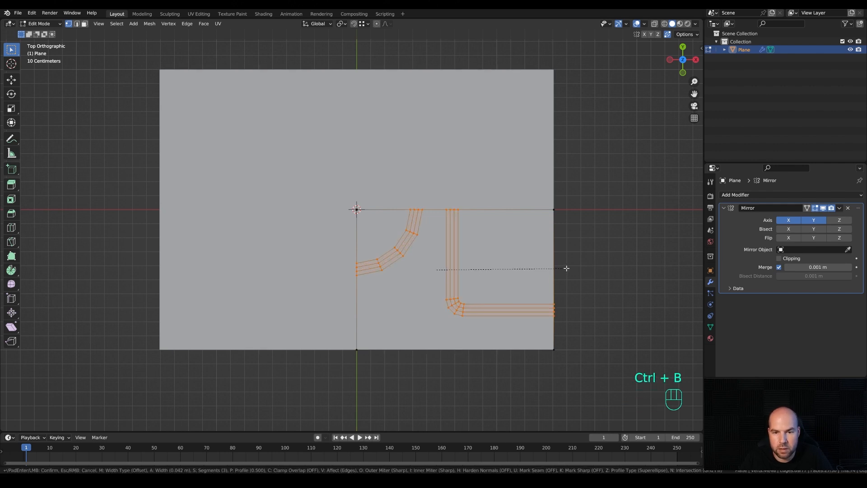
scroll(566, 268, "down", 2)
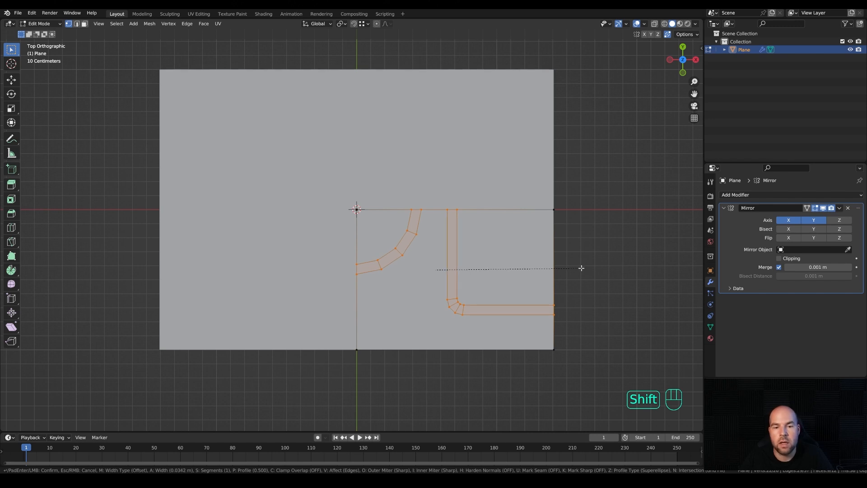
left_click(581, 268)
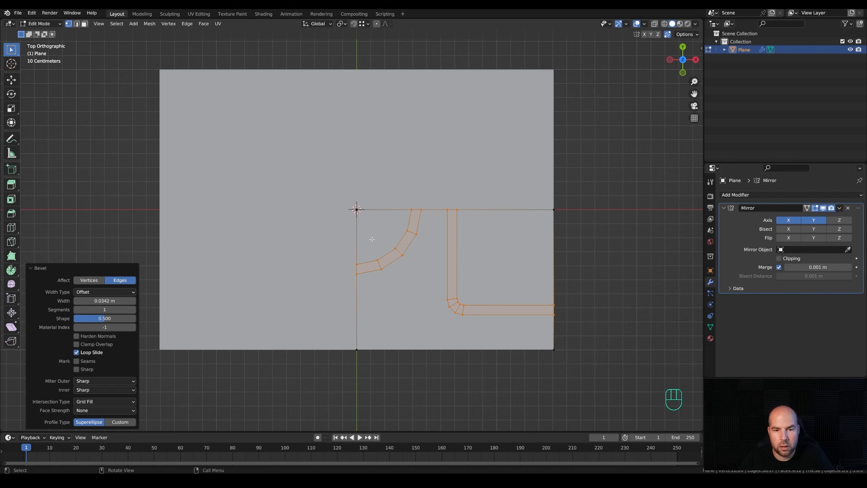
Knife-cut a straight vertical line close beside the Y axis, from the plane's outer border up to the X axis.
key("k")
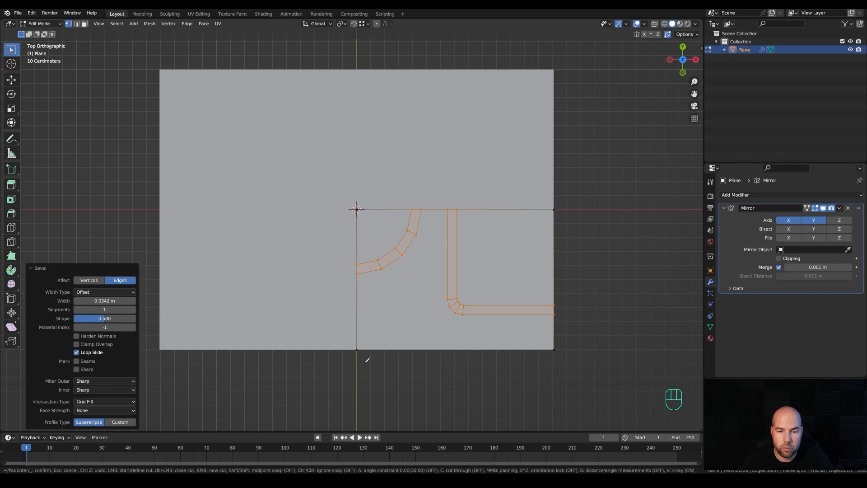
left_click(362, 350)
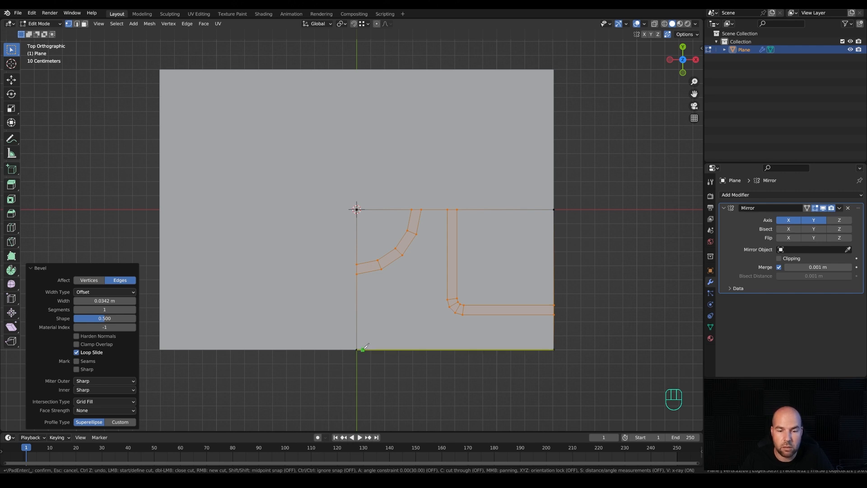
key("a")
left_click(366, 209)
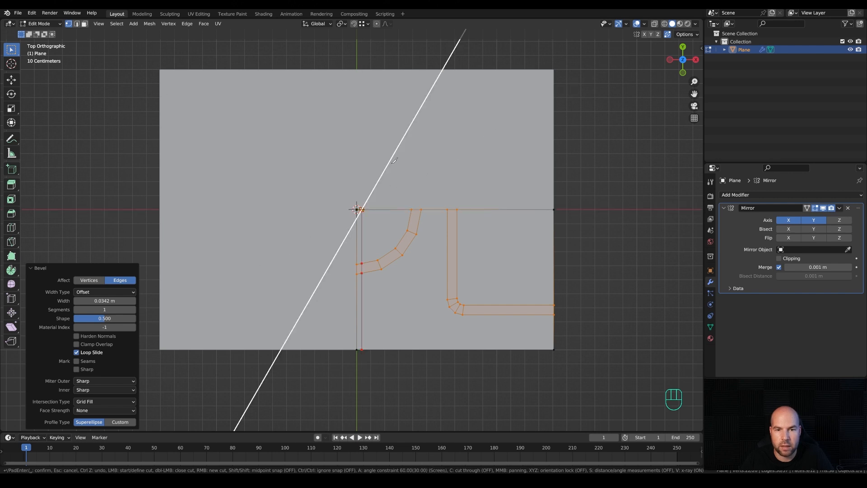
key("Return")
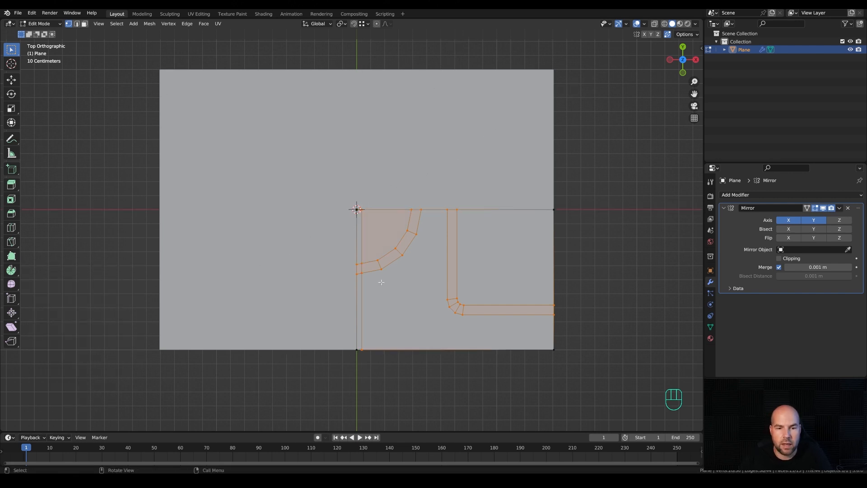
Slide the new vertical edge loop slightly closer to the mirror centre line to narrow the centre strip.
scroll(382, 279, "up", 1)
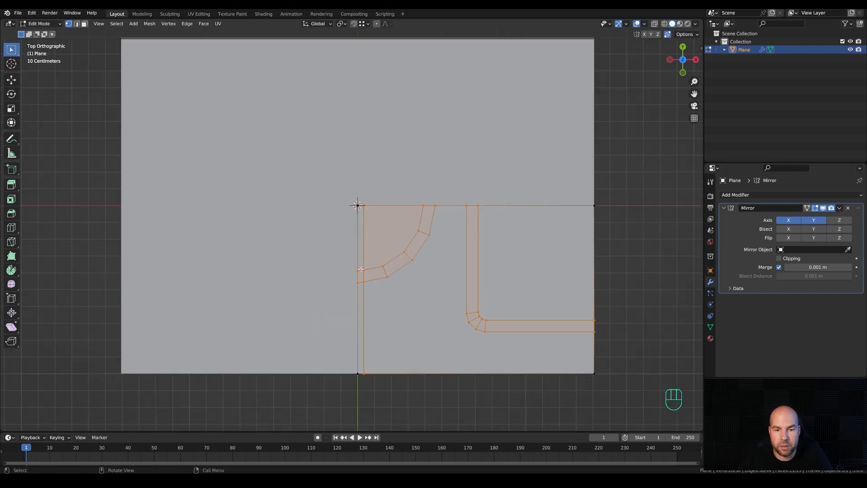
scroll(363, 288, "up", 3)
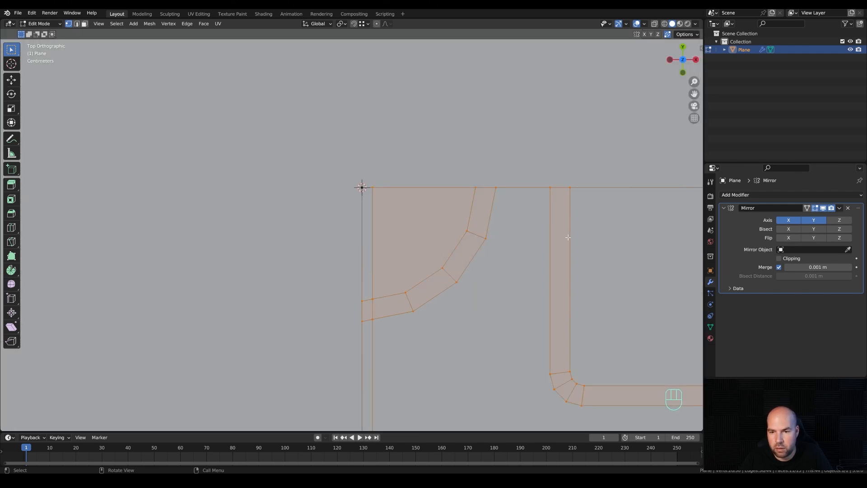
left_click(374, 281, "alt")
middle_click_drag(417, 331, 428, 244, "shift")
scroll(415, 247, "down", 1)
key("g")
key("g")
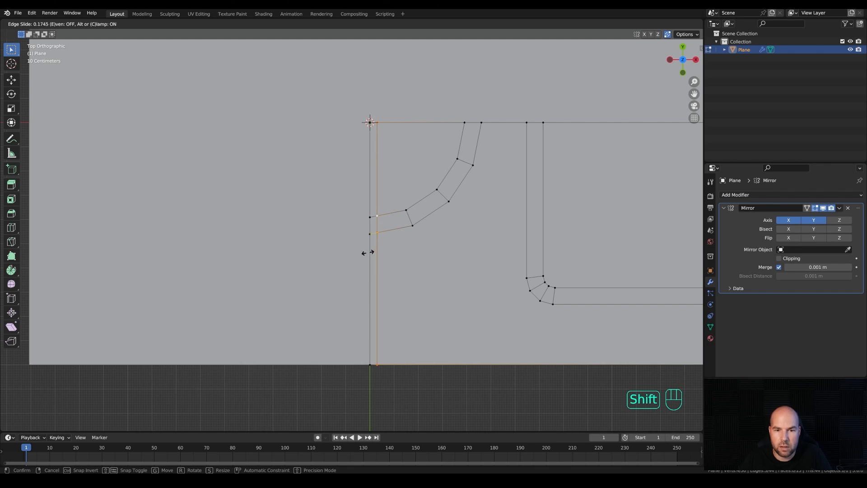
left_click(369, 253)
Vertex-bevel the plane's outer corner with 4 segments and a width of about 0.197 m.
scroll(389, 271, "down", 1)
middle_click_drag(393, 279, 378, 292, "shift")
scroll(511, 355, "down", 2)
left_click(542, 324)
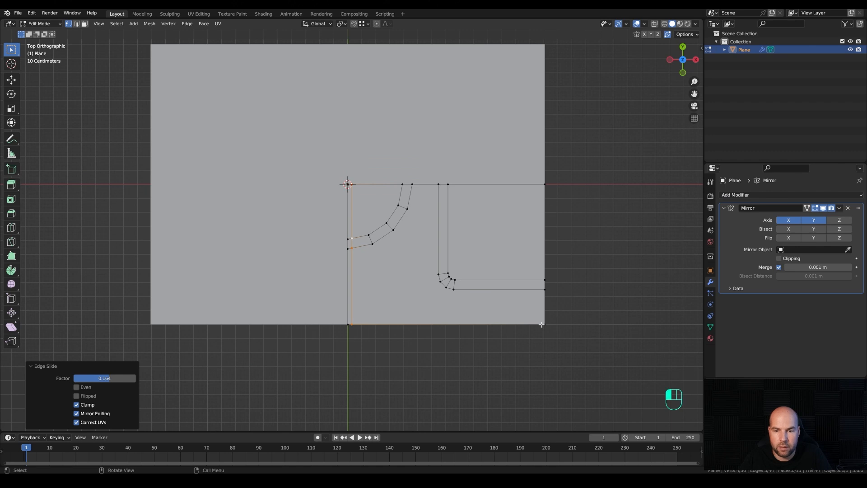
key("ctrl+b")
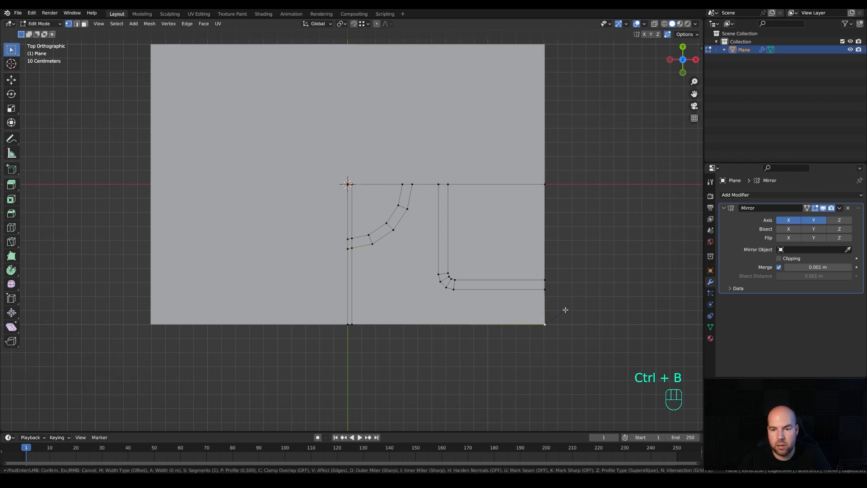
key("v")
scroll(581, 303, "up", 3)
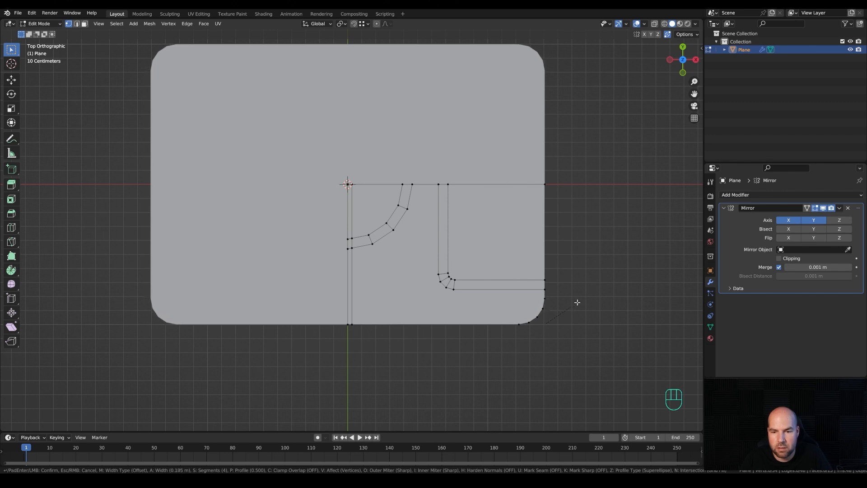
left_click(578, 302)
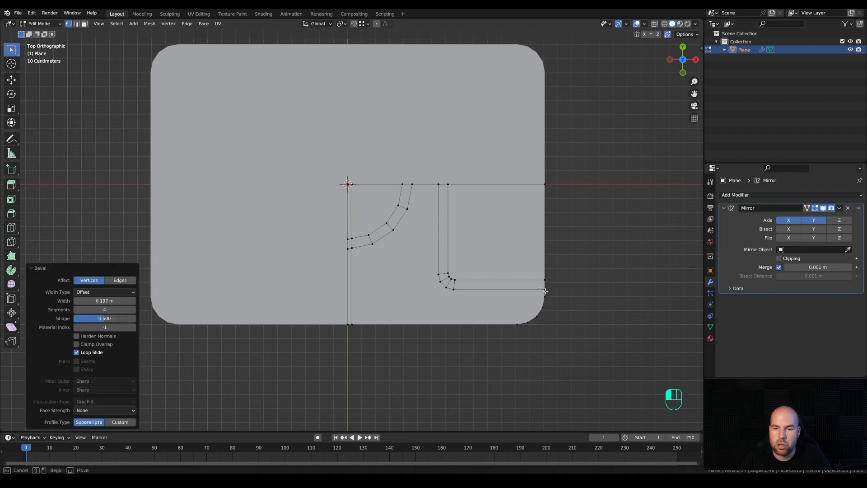
left_click(549, 294)
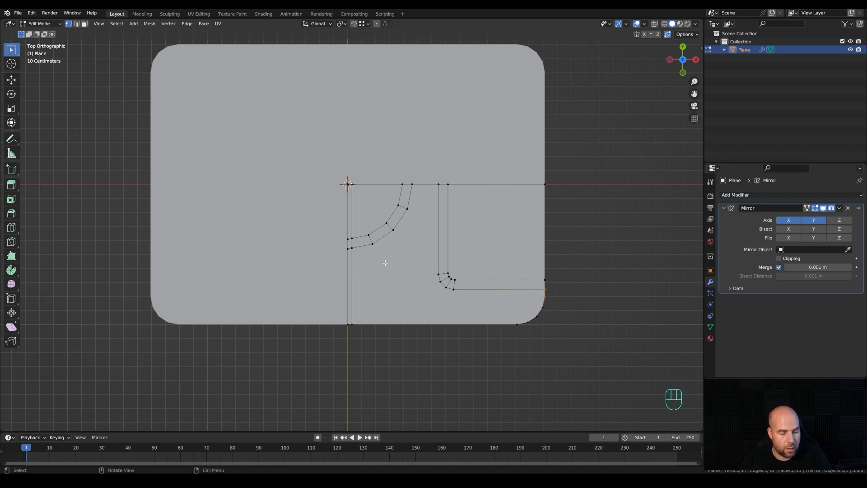
Enable clipping on the Mirror modifier and separate the centre, quarter-arc and rounded-rectangle strip faces into their own object.
key("3")
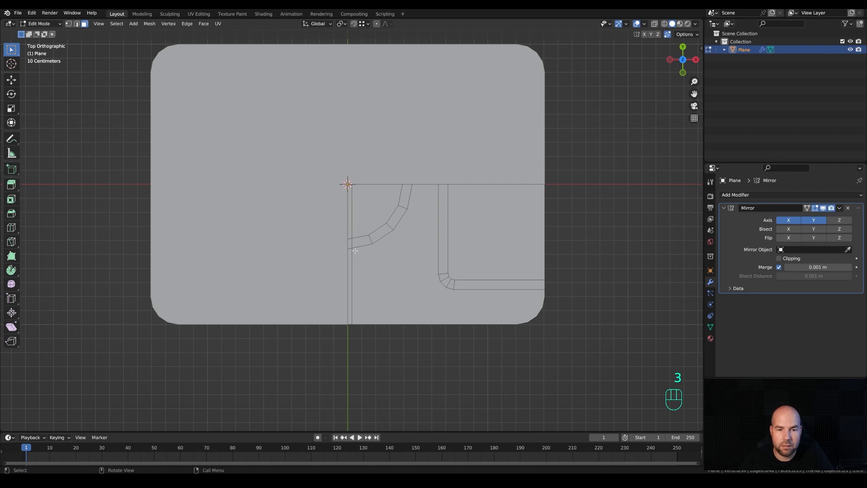
left_click(350, 247, "alt")
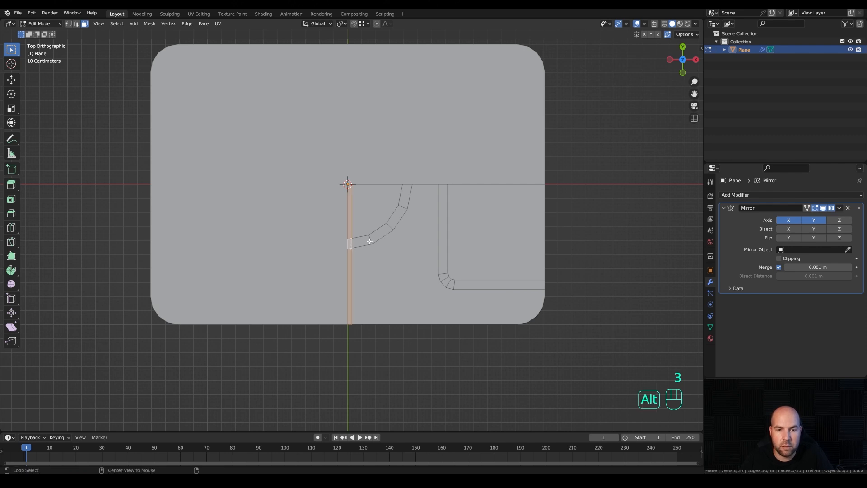
left_click(371, 238, "alt+shift")
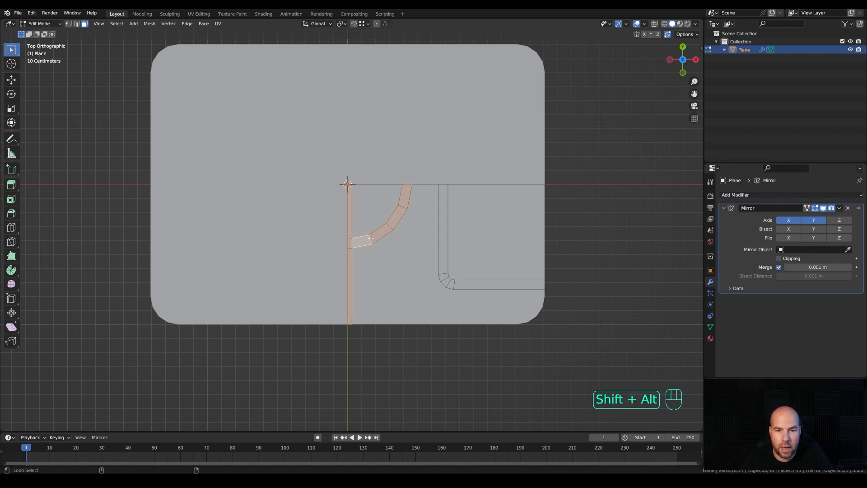
left_click(442, 274, "alt+shift")
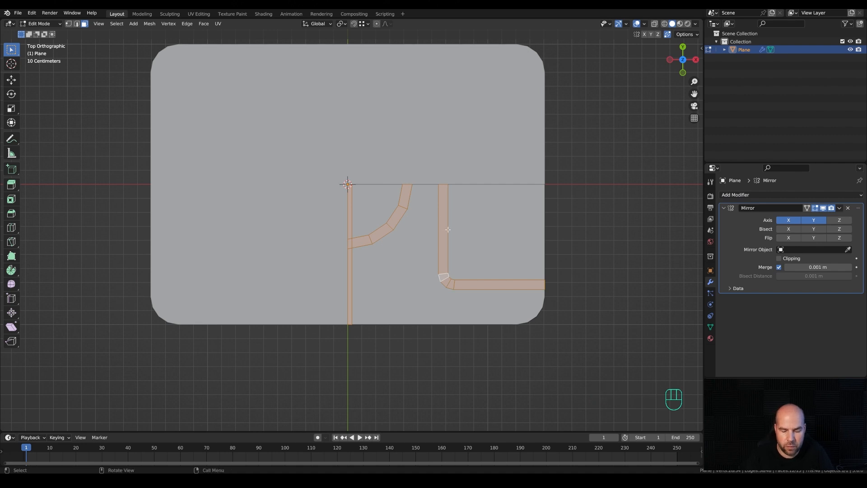
middle_click_drag(448, 230, 464, 244)
middle_click_drag(550, 225, 539, 217, "shift")
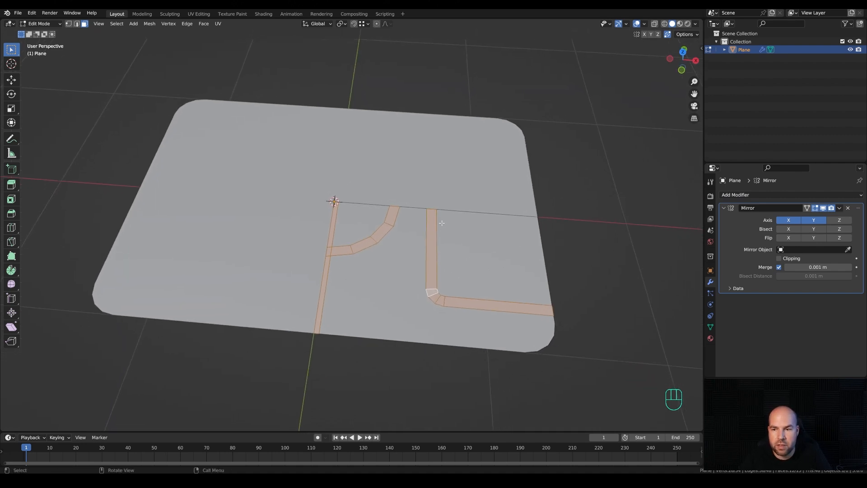
left_click(779, 259)
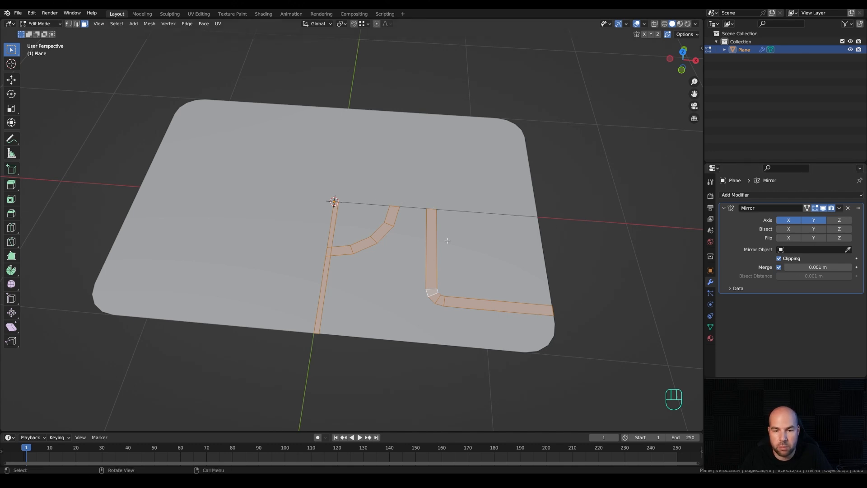
key("p")
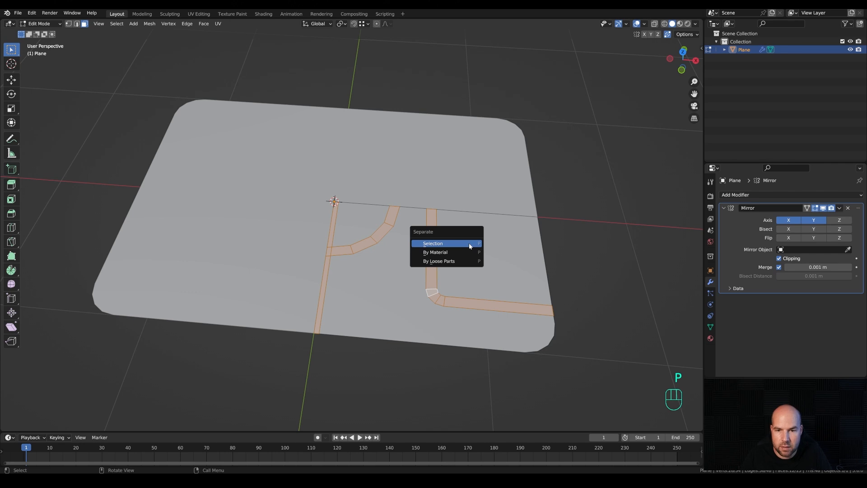
left_click(470, 246)
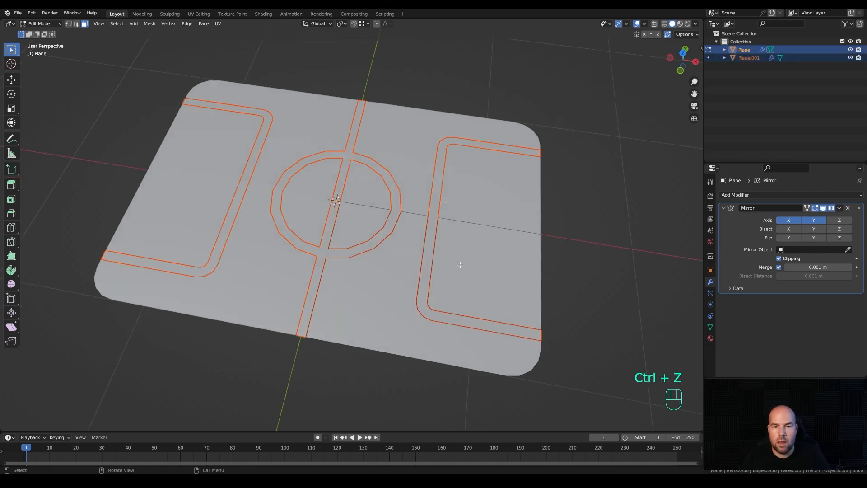
In top view, knife-cut a horizontal line from the first outer arc vertex below the X axis to the plane's outer side border.
middle_click_drag(459, 266, 508, 285)
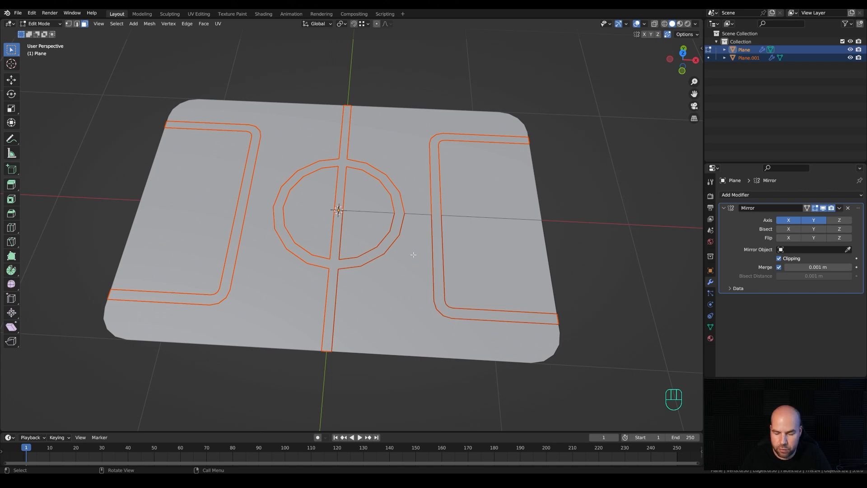
key("KP_7")
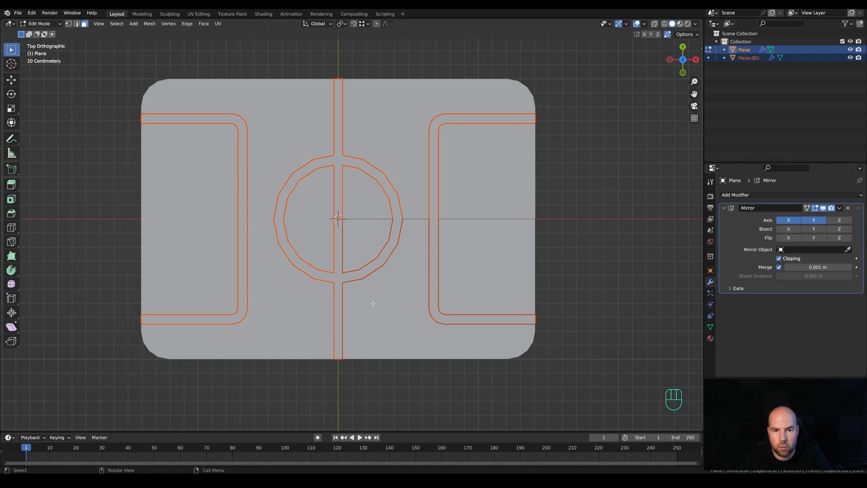
key("1")
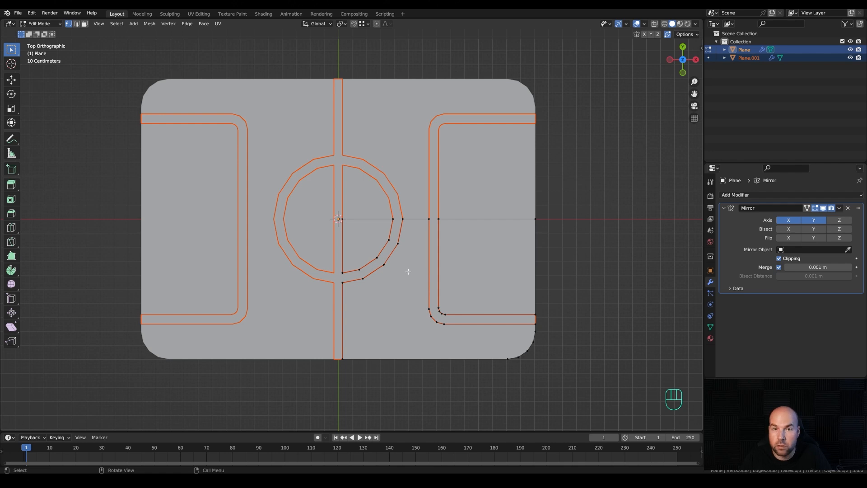
key("k")
left_click(398, 243)
key("a")
left_click(577, 235)
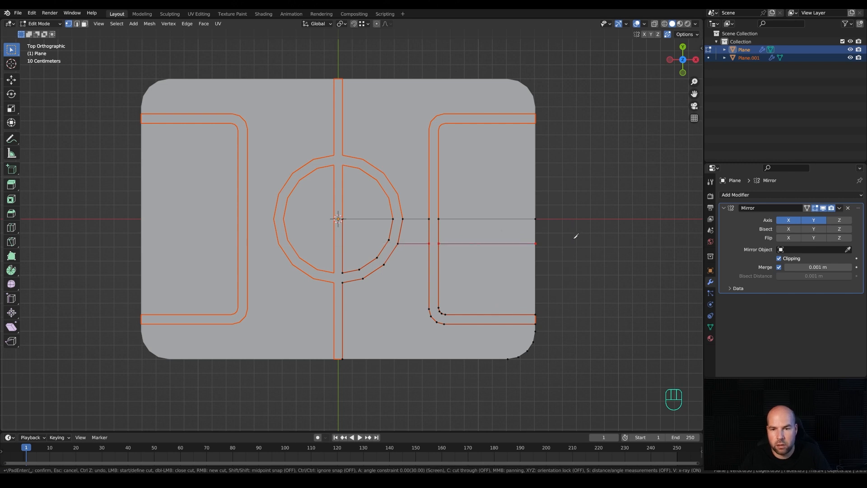
key("Return")
key("ctrl+z")
key("ctrl+z")
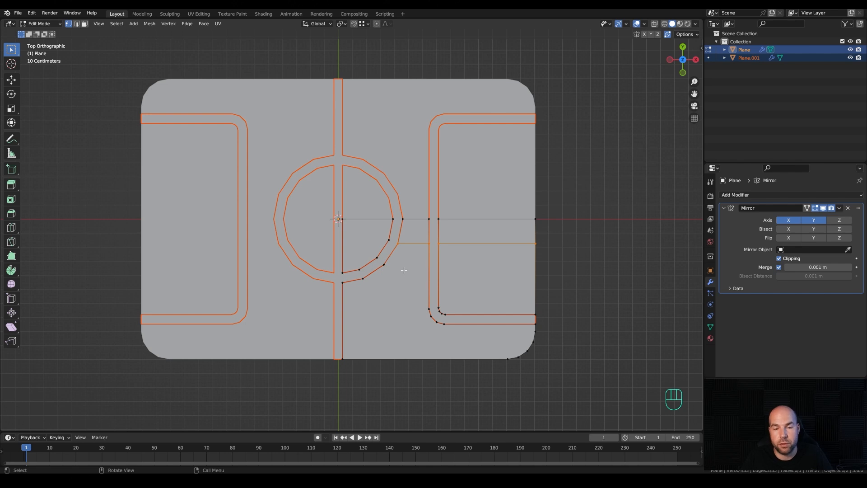
Knife-cut horizontally from the rounded rectangle's corner start to the centre strip, and vertically from the arc's lower outer vertex to the front border.
key("k")
left_click(429, 309)
key("a")
left_click(310, 307)
key("Return")
key("k")
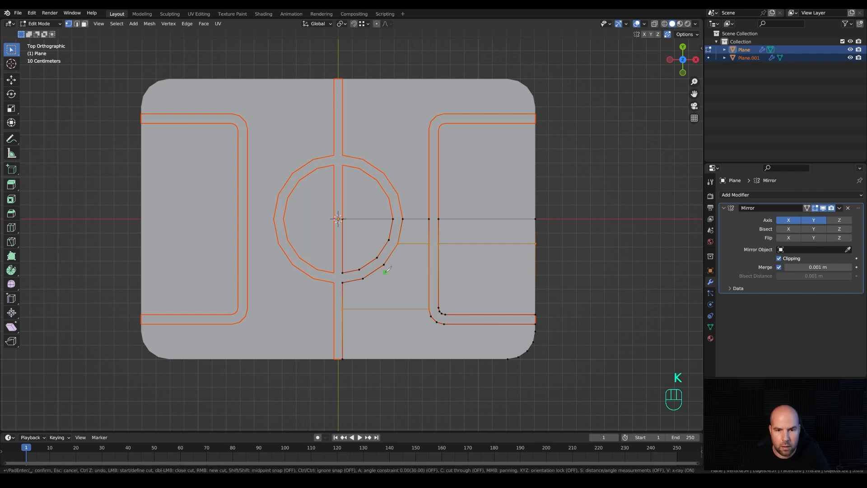
left_click(363, 279)
left_click(370, 386)
key("Return")
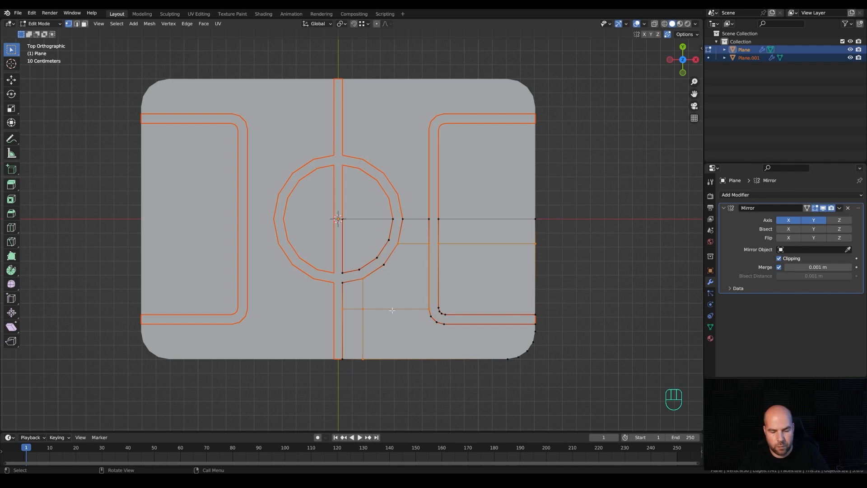
Knife-cut horizontally from the arc's middle outer vertex to the side border, and vertically from the rounded corner's lower end to the front border.
key("k")
left_click(535, 265)
key("Return")
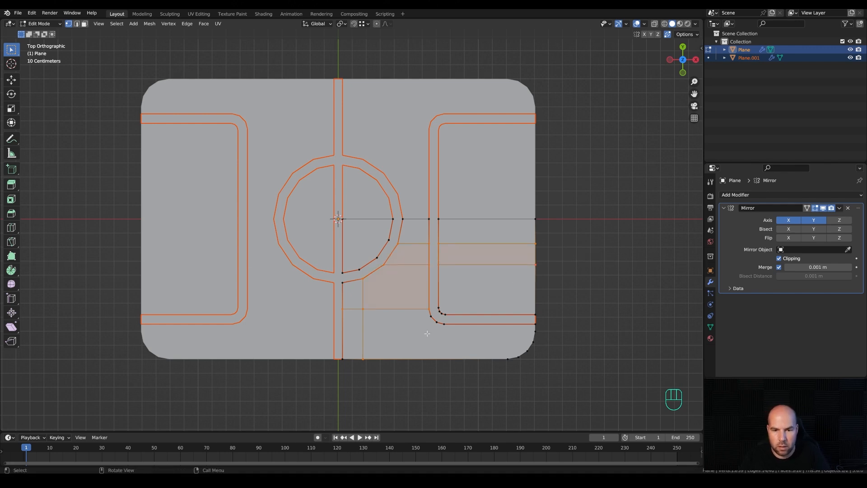
key("k")
left_click(444, 359)
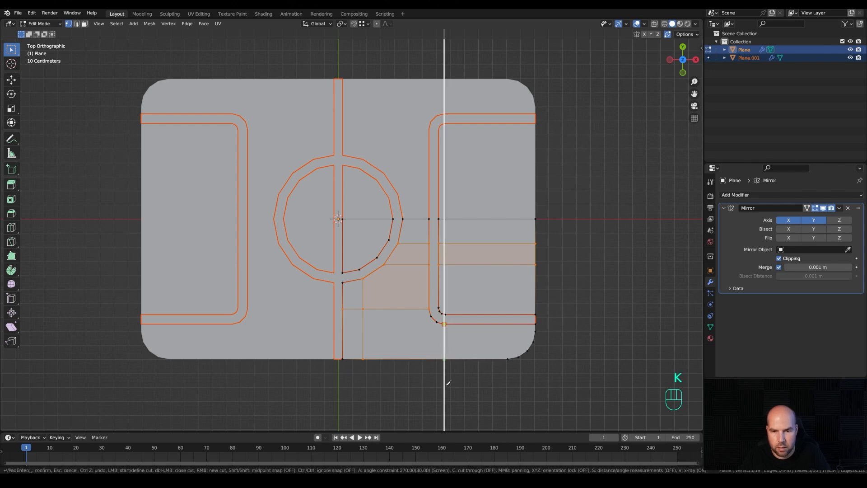
key("Return")
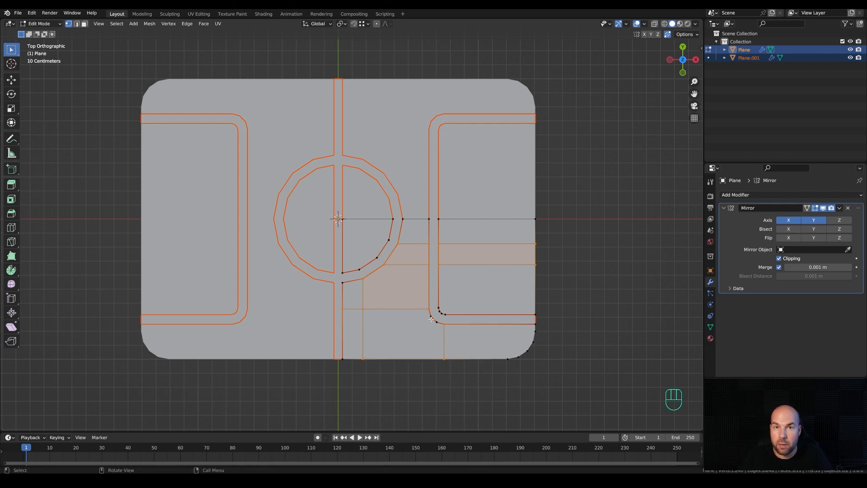
left_click(429, 315)
left_click(445, 324)
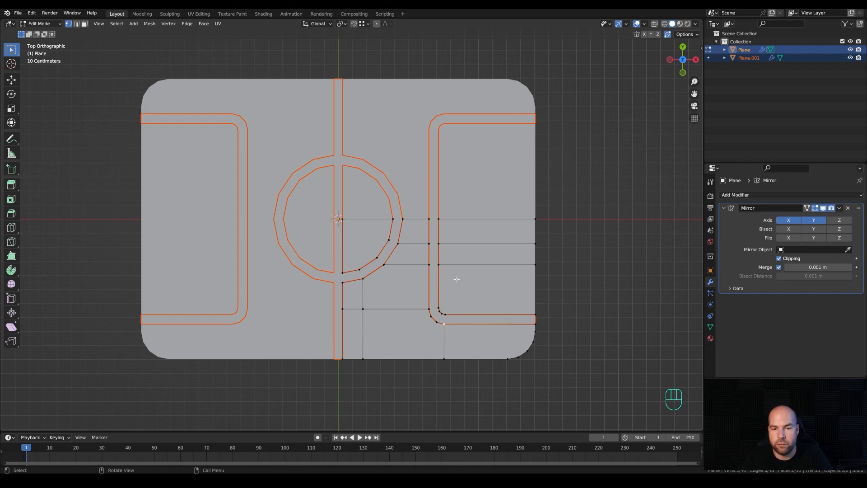
Extrude the whole plane mesh downward by about 0.169 m to give the board thickness.
middle_click_drag(586, 335, 558, 277)
key("a")
middle_click_drag(563, 316, 526, 242, "shift")
key("e")
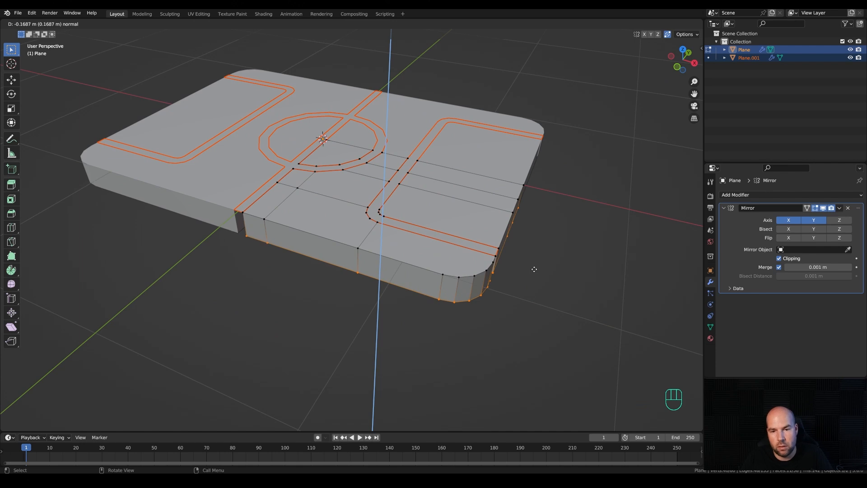
left_click(534, 269)
Recalculate the normals of the entire extruded mesh to face outward.
key("a")
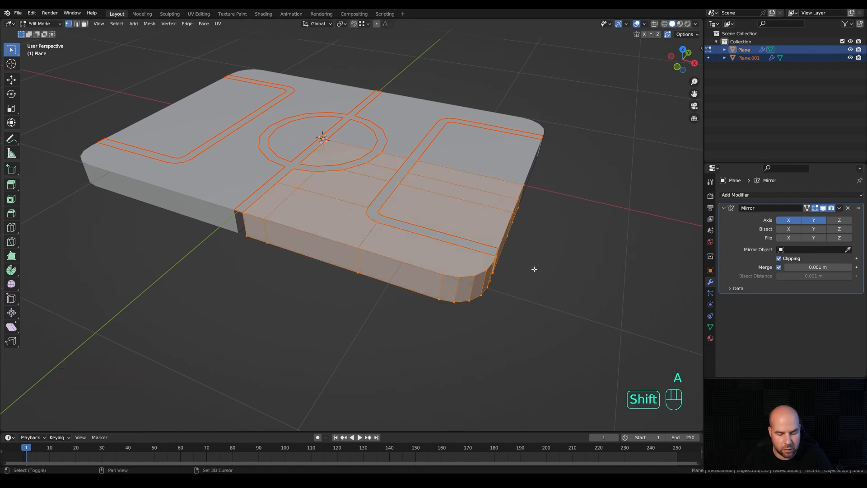
key("shift+n")
middle_click_drag(516, 271, 468, 222, "shift")
Extrude the entire line-strip mesh downward by about 0.077 m to give the strips thickness.
key("Tab")
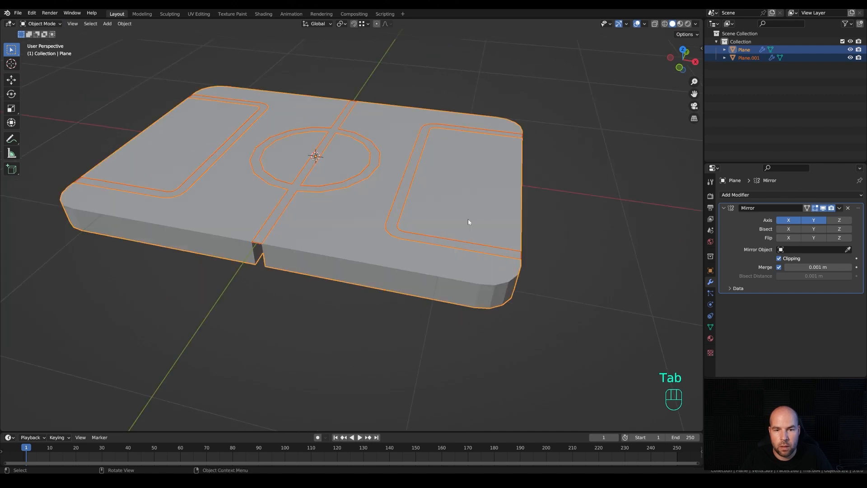
left_click(400, 205)
key("Tab")
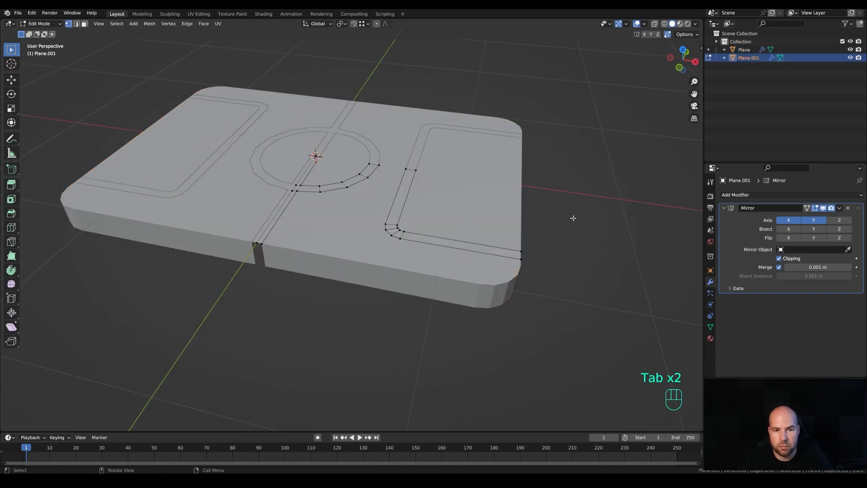
key("a")
key("e")
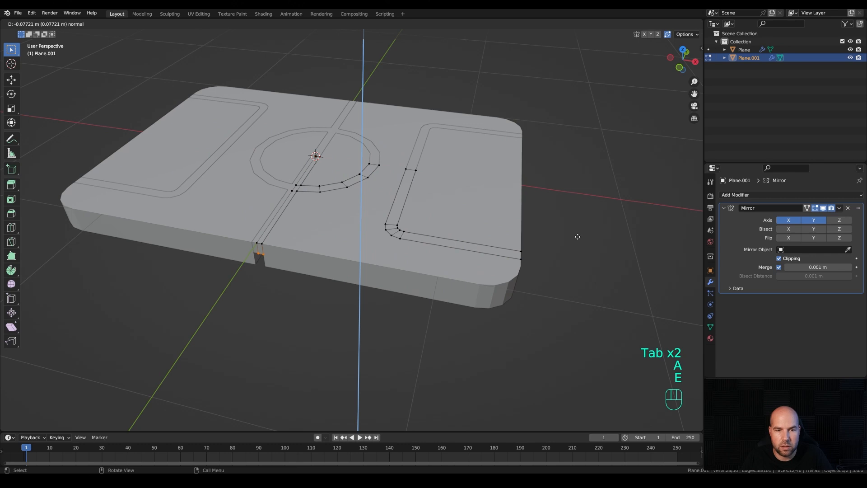
left_click(578, 236)
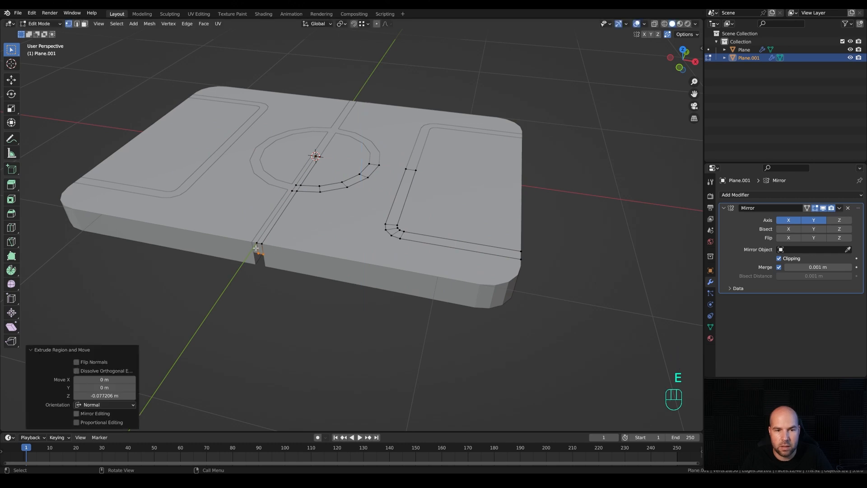
Recalculate the normals of the whole extruded strip mesh to face outward and return to Object Mode.
key("a")
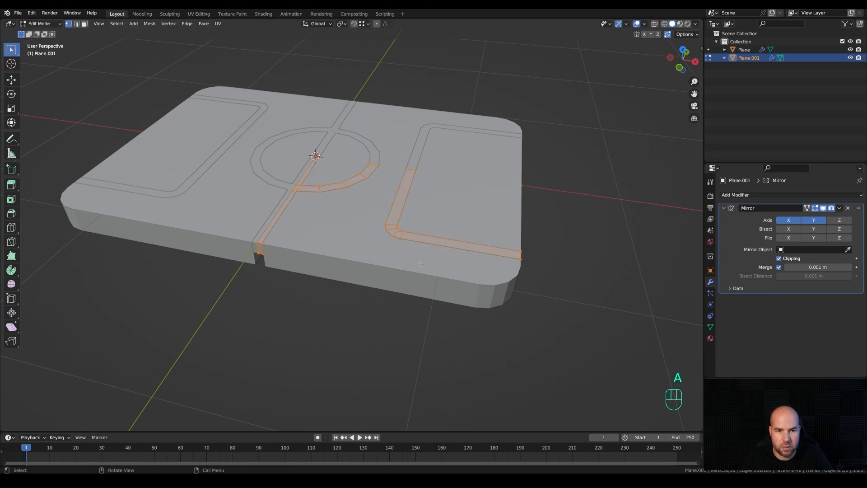
key("shift+n")
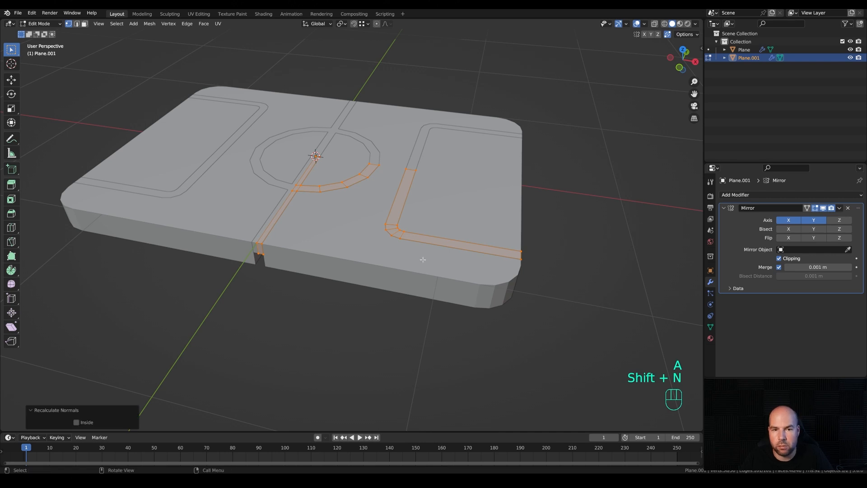
key("Tab")
Add a Bevel modifier to the line strips with an amount of 0.012 m and 2 segments.
middle_click_drag(389, 173, 412, 187, "shift")
left_click(741, 196)
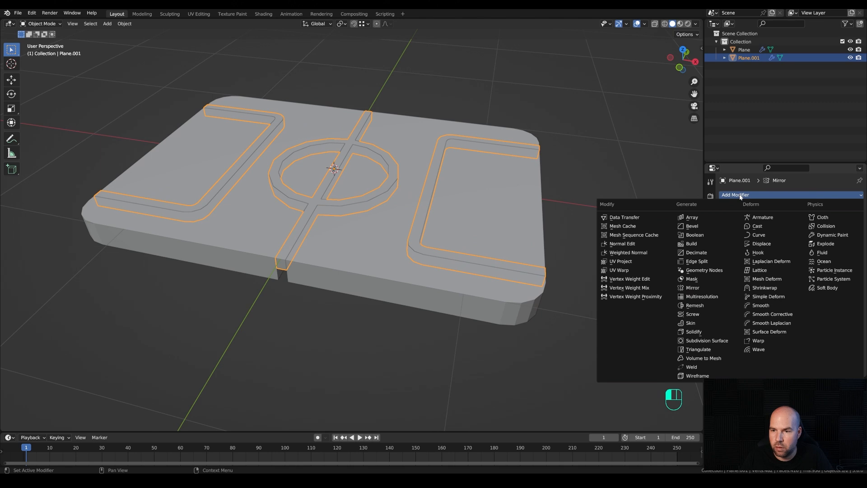
left_click(692, 226)
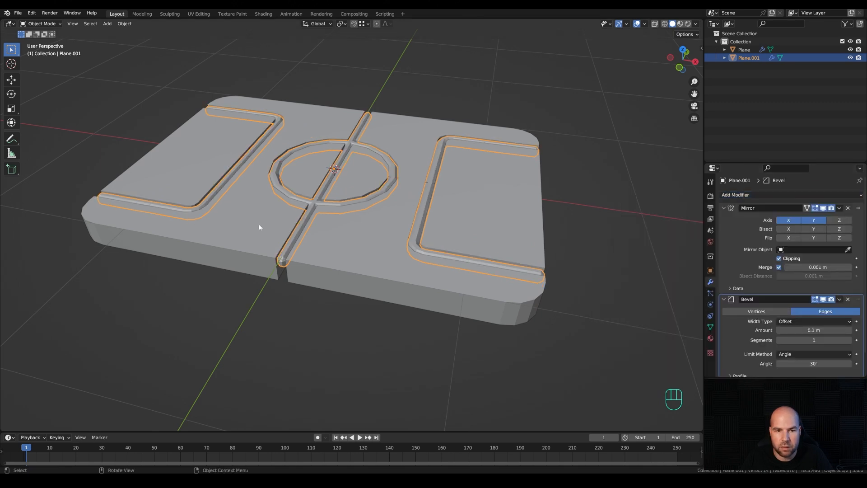
scroll(260, 224, "up", 3)
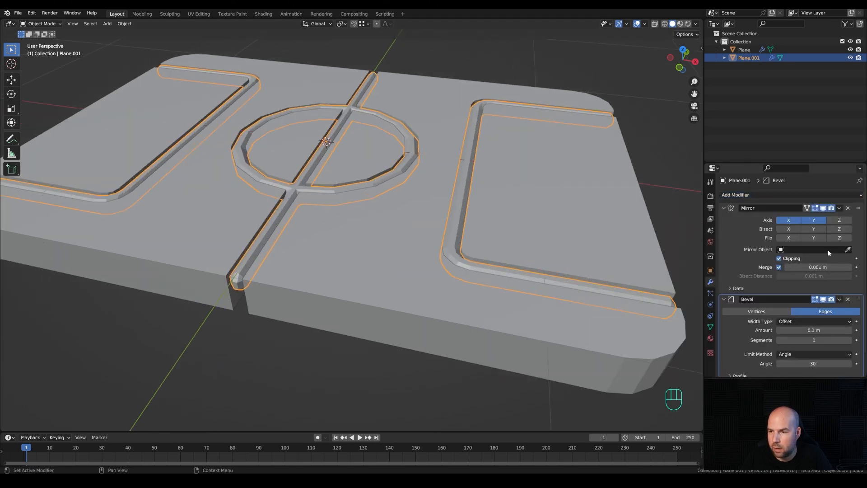
left_click_drag(820, 330, 773, 330, "shift")
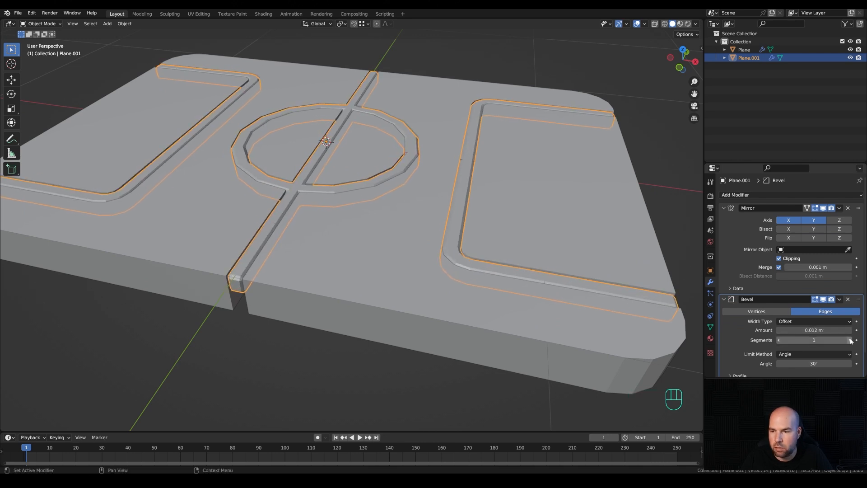
left_click(850, 340)
middle_click_drag(295, 208, 312, 194, "shift")
scroll(329, 206, "down", 1)
scroll(751, 322, "down", 1)
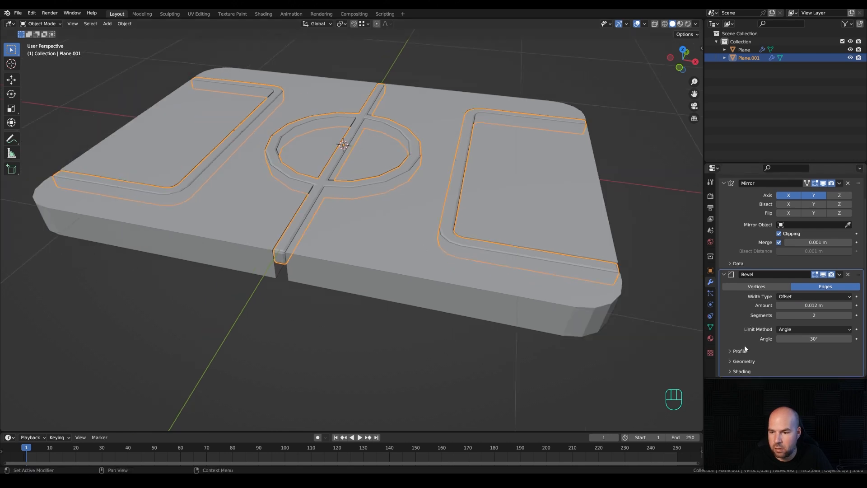
Set the outer miter of the strips' Bevel modifier to Arc.
left_click(744, 362)
scroll(736, 347, "down", 2)
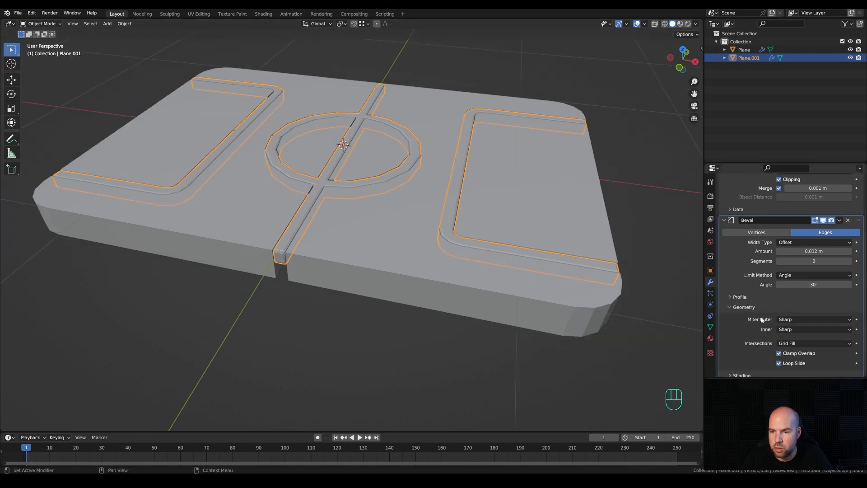
left_click(807, 320)
left_click(787, 348)
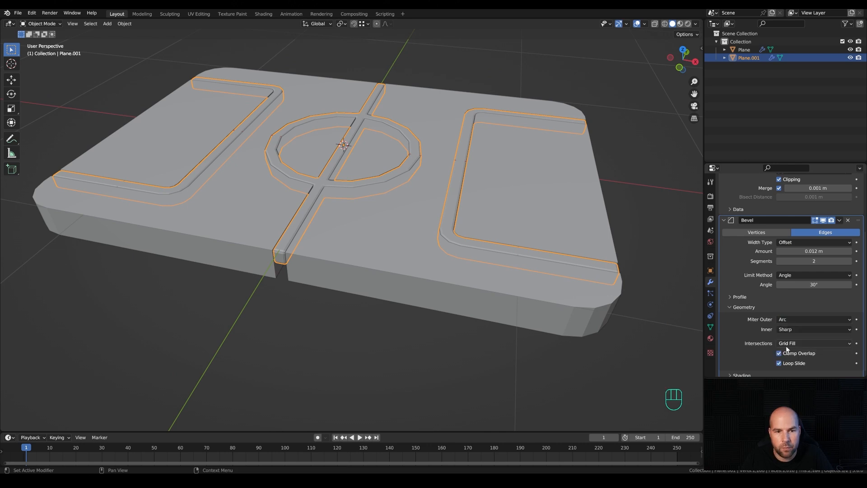
middle_click_drag(452, 238, 420, 283)
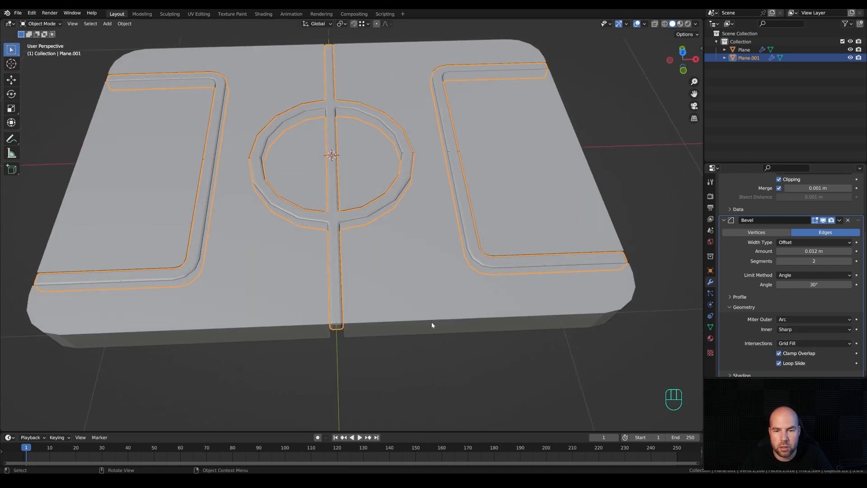
middle_click_drag(500, 309, 479, 299)
middle_click_drag(431, 266, 402, 232)
Copy the strips' Bevel modifier to the board object.
left_click(421, 285)
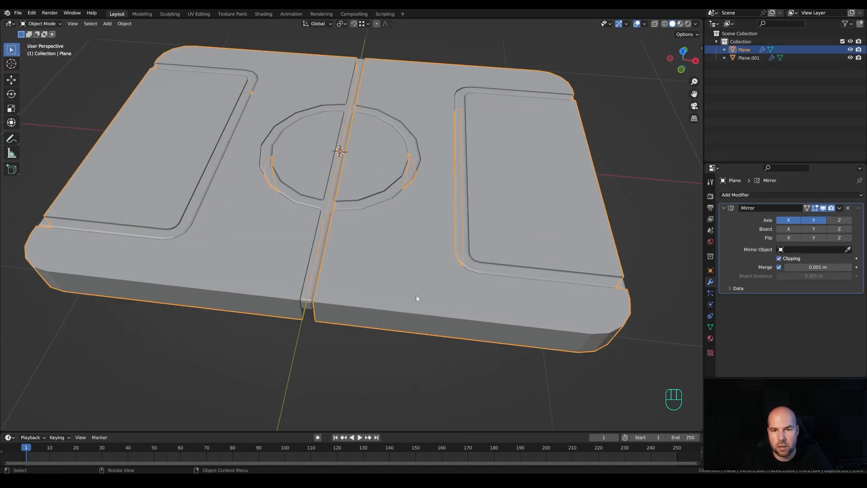
left_click(382, 195, "shift")
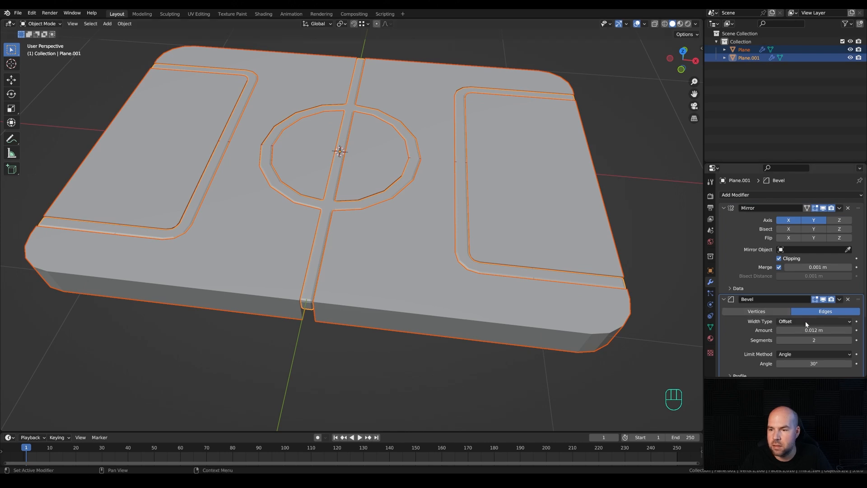
left_click(840, 299)
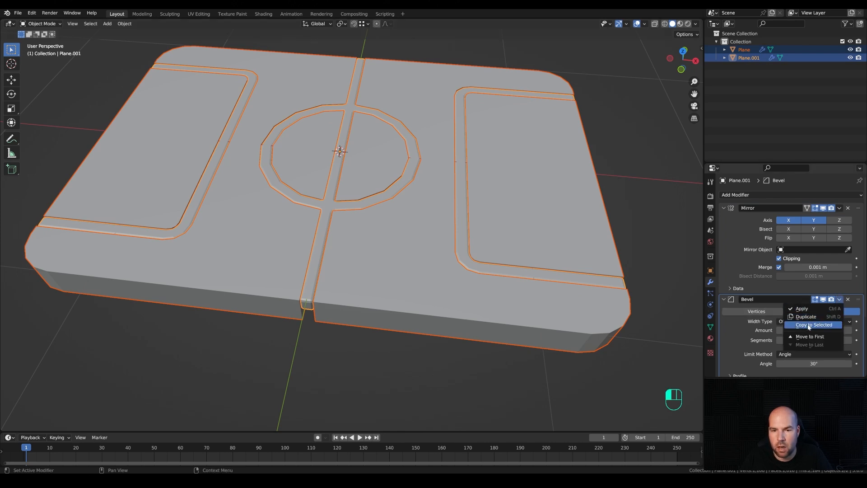
left_click(777, 332)
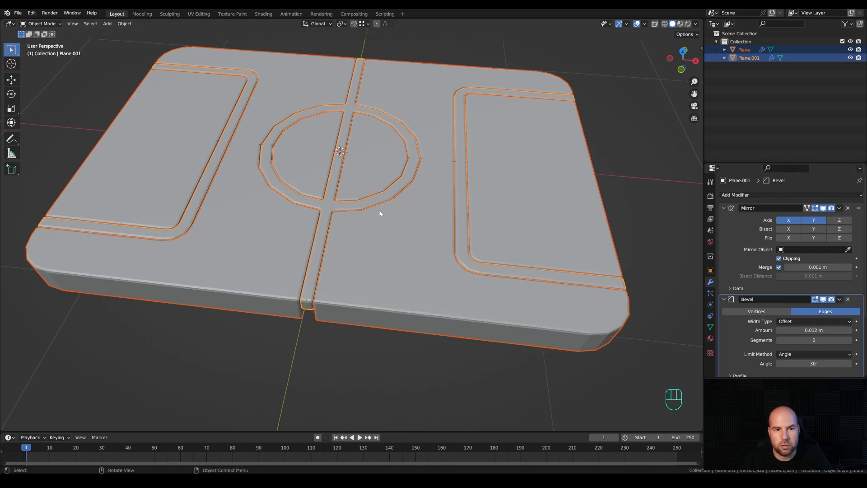
middle_click_drag(375, 213, 406, 225, "shift")
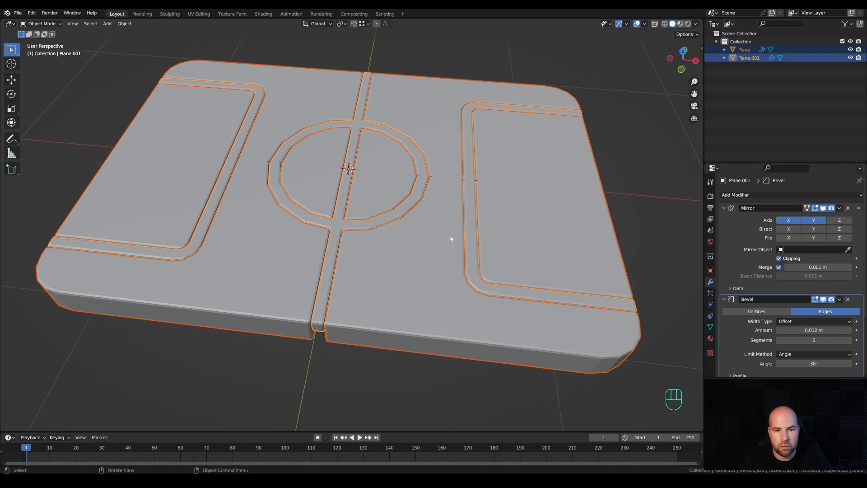
Add a level 2 Subdivision Surface modifier to both the board and the line strips.
key("ctrl+2")
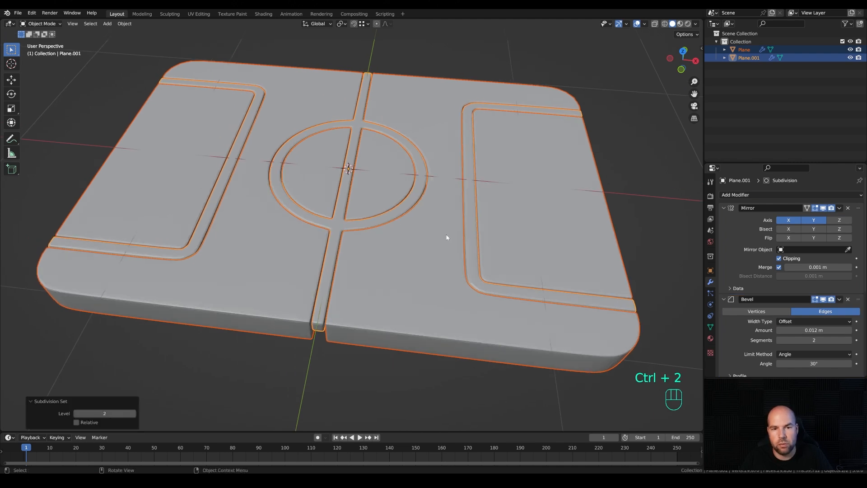
middle_click_drag(255, 248, 230, 230)
scroll(230, 230, "down", 1)
middle_click_drag(357, 243, 381, 252, "shift")
scroll(410, 281, "up", 1)
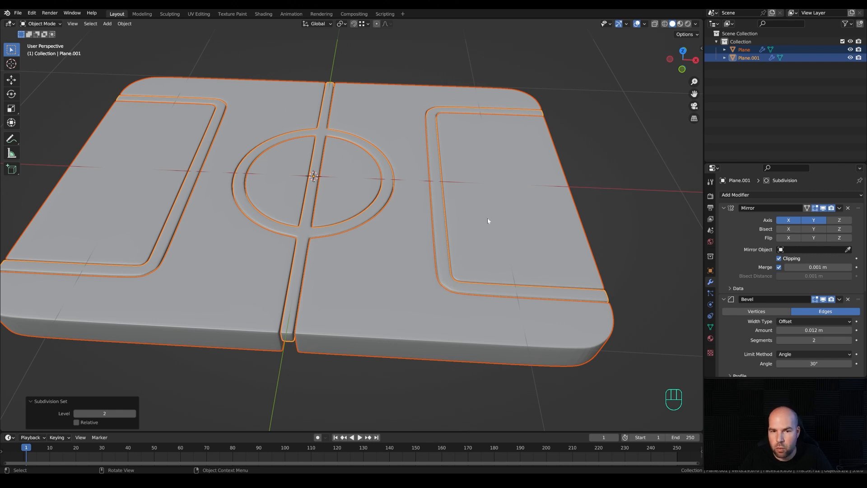
Set the Bevel modifier's limit angle to 45° on both the board and the line strips.
scroll(742, 270, "down", 3)
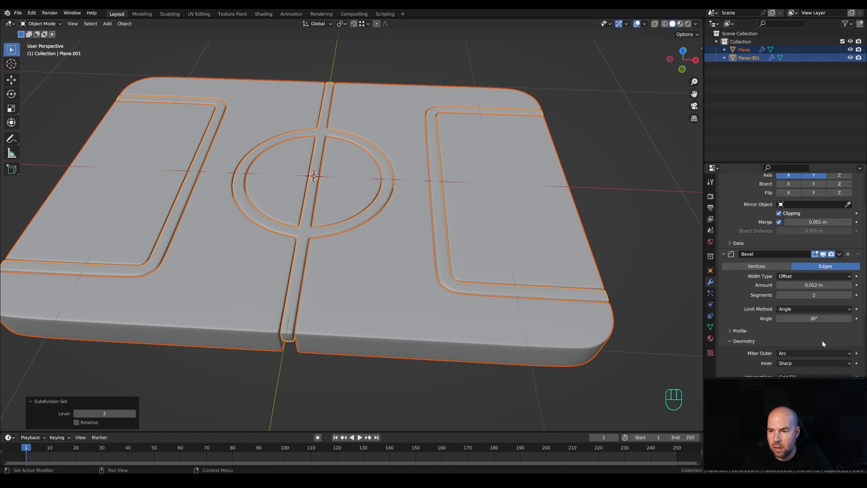
scroll(530, 316, "up", 4)
key("less")
key("less")
scroll(496, 300, "down", 4)
left_click(813, 319)
type("45")
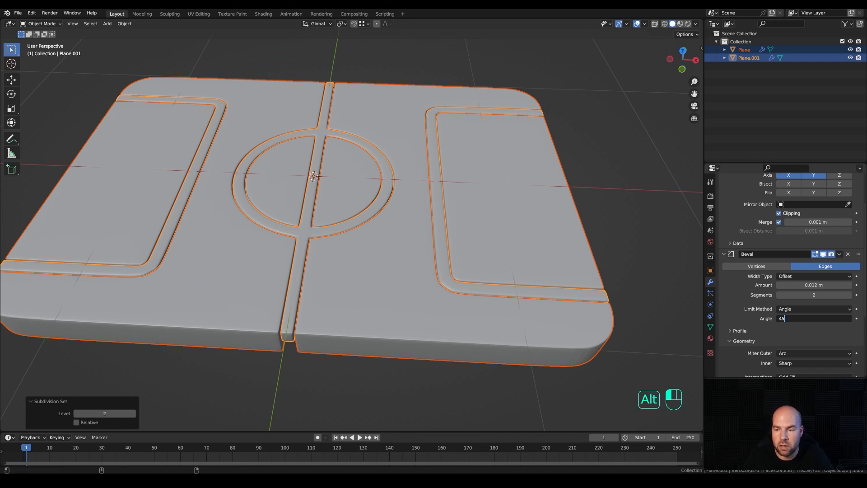
key("alt+Return")
left_click(449, 271)
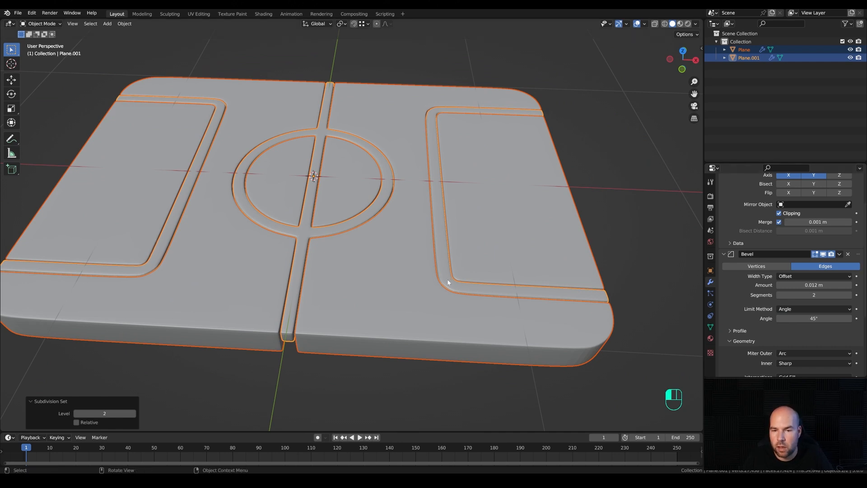
Apply smooth shading to both the board and the line strips.
left_click(422, 297)
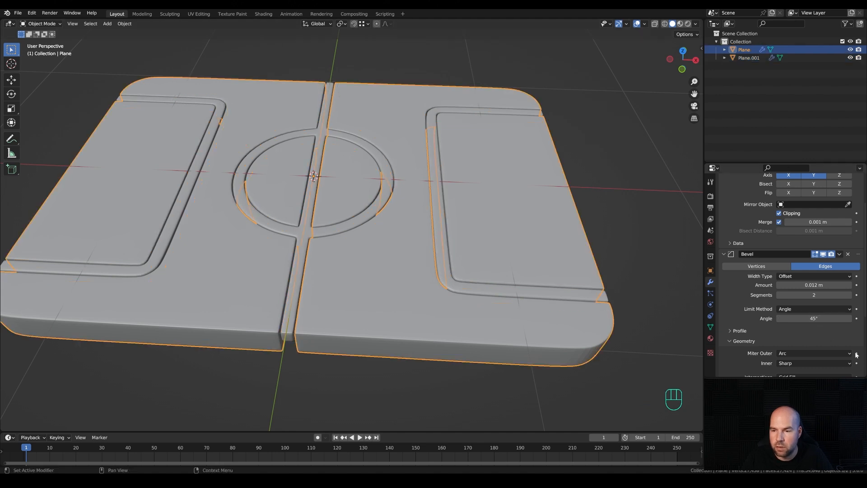
scroll(544, 327, "up", 3)
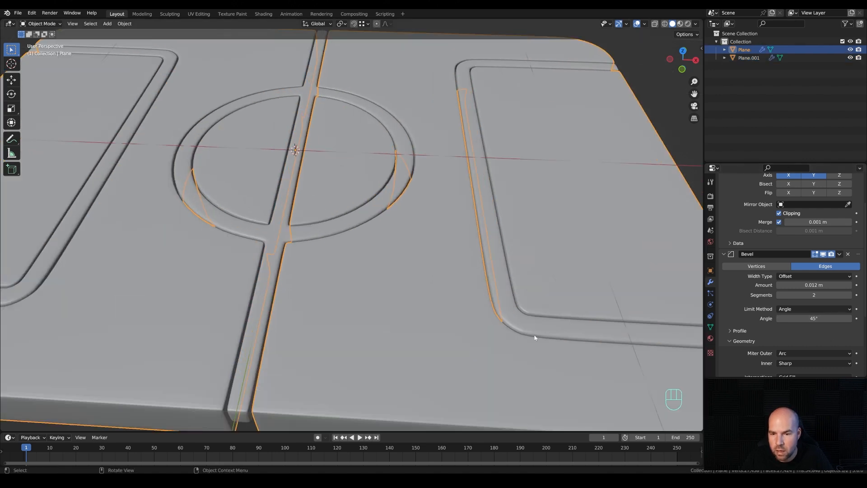
left_click(532, 327, "shift")
right_click(531, 311)
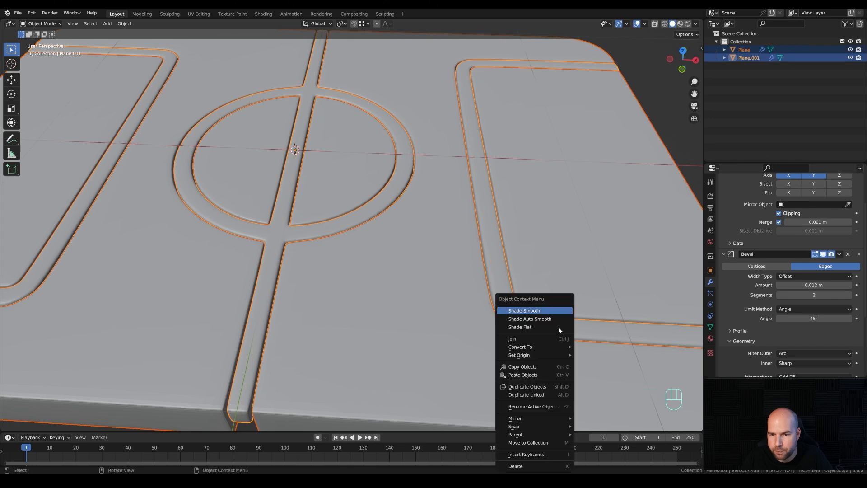
left_click(524, 311)
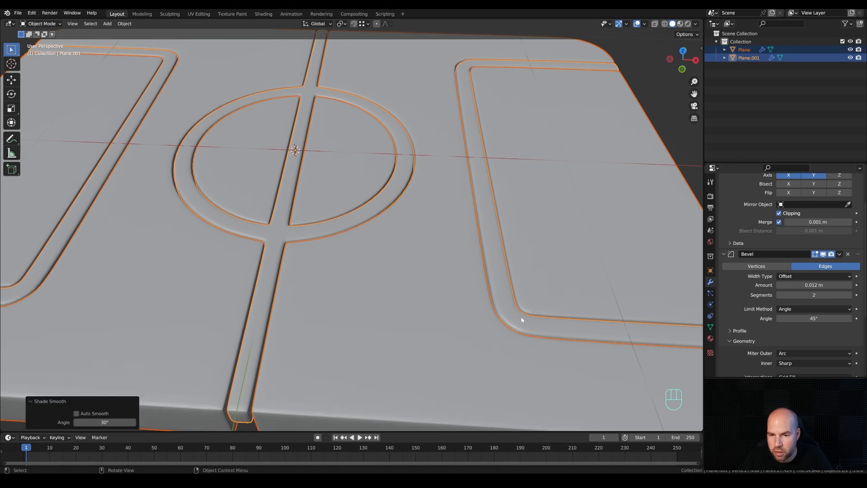
Try subdivision level 3 on the board and strips, and set both back to level 2.
scroll(484, 327, "down", 2)
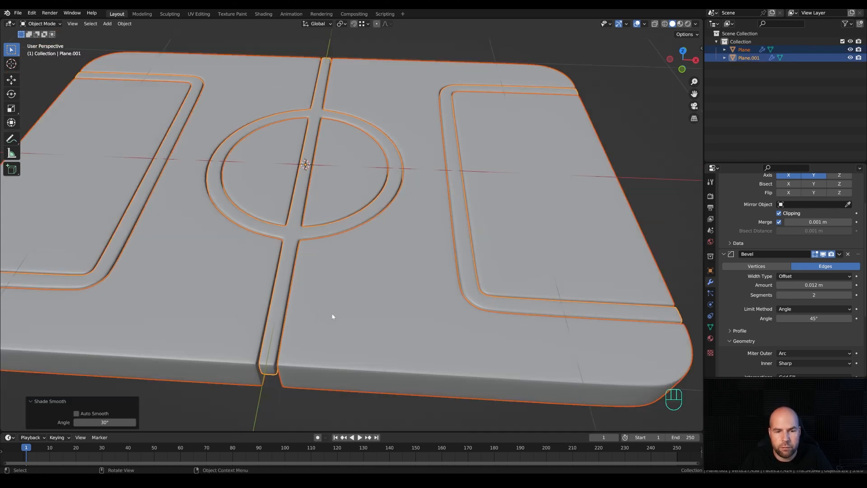
middle_click_drag(404, 254, 399, 256)
key("ctrl+3")
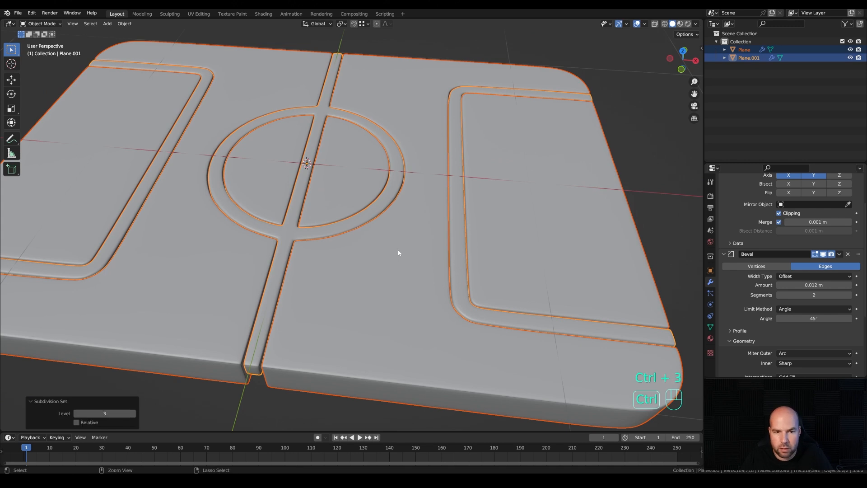
key("ctrl+2")
Save the Blender file.
scroll(355, 241, "down", 3)
key("ctrl+s")
mouse_move(408, 234)
middle_mouse_down("shift")
mouse_move(438, 239)
mouse_move(407, 243)
middle_mouse_up("shift")
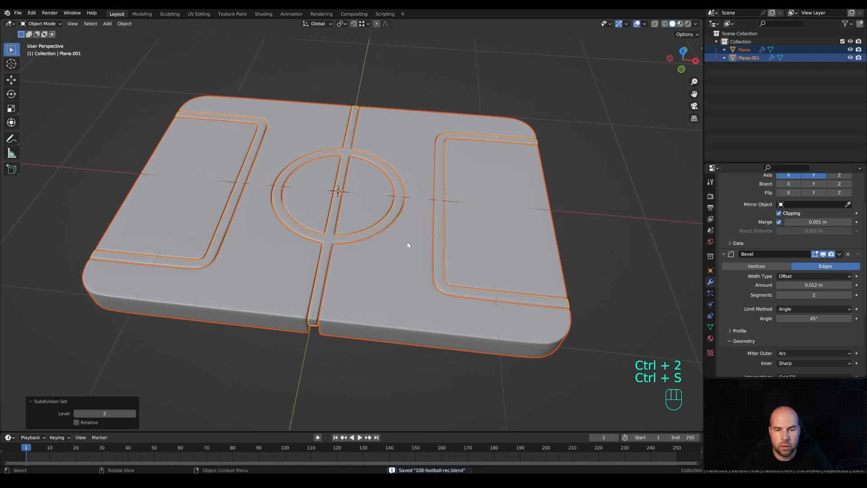
Duplicate the board's outer side faces around one rounded corner in place, turn off Auto Merge, and separate the copy into its own object.
left_click(399, 336)
left_click(391, 334)
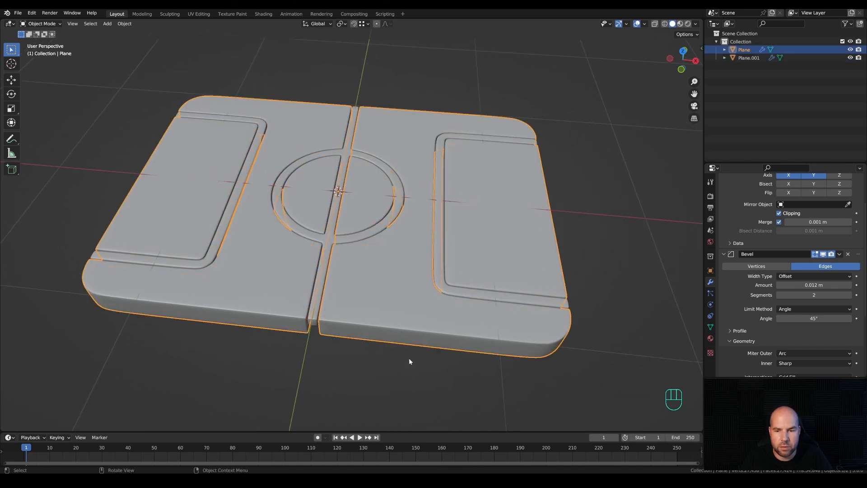
middle_click_drag(408, 361, 498, 362)
key("Tab")
mouse_move(445, 369)
middle_mouse_down()
mouse_move(451, 354)
mouse_move(430, 348)
mouse_move(440, 373)
middle_mouse_up()
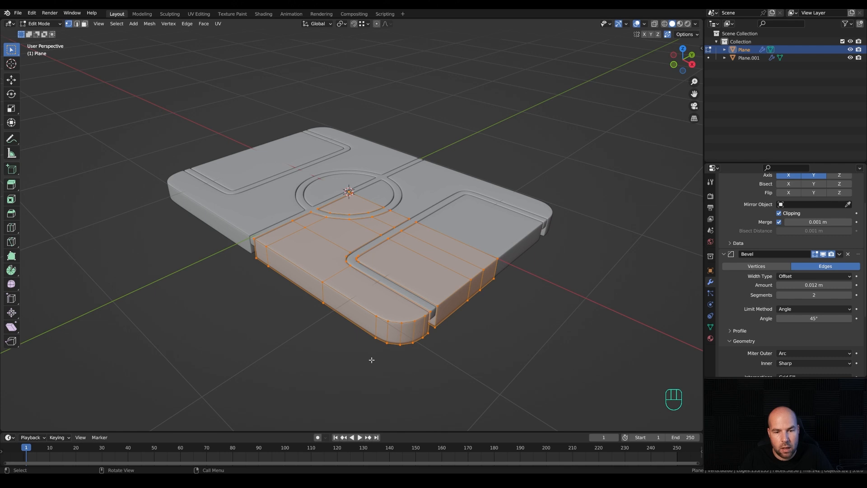
key("3")
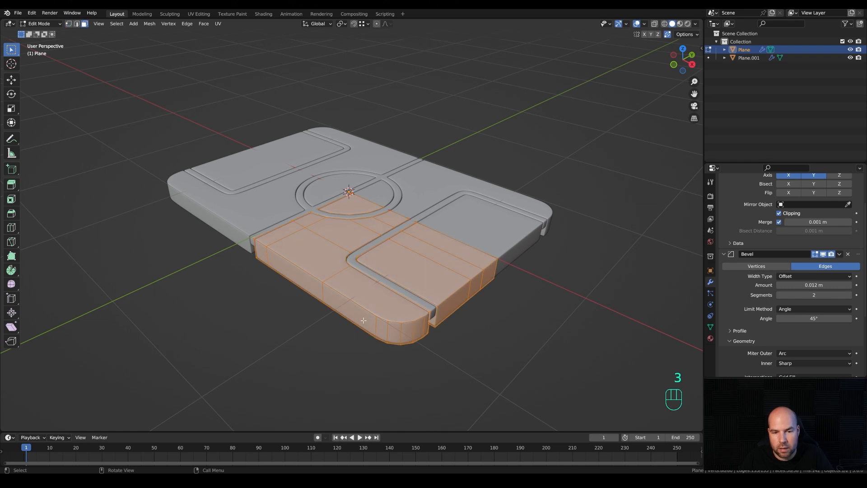
left_click(342, 306)
left_click(427, 326, "ctrl")
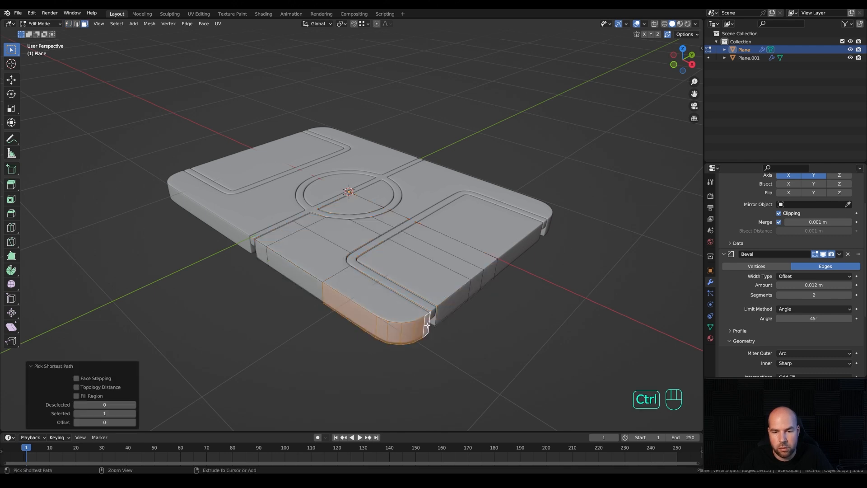
mouse_move(485, 322)
middle_mouse_down()
mouse_move(506, 324)
mouse_move(491, 325)
middle_mouse_up()
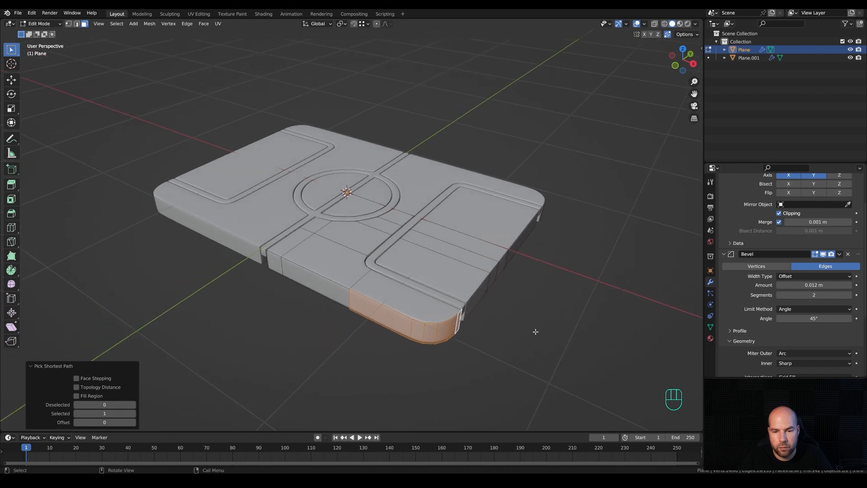
key("shift+d")
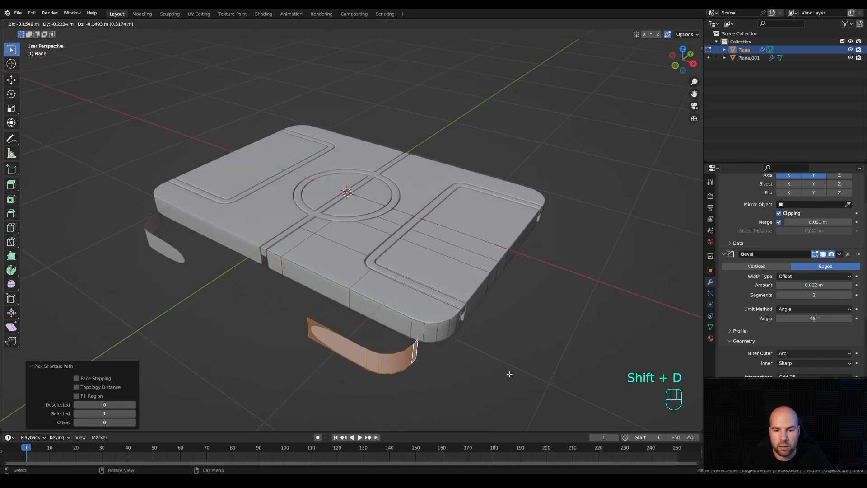
right_click(356, 330)
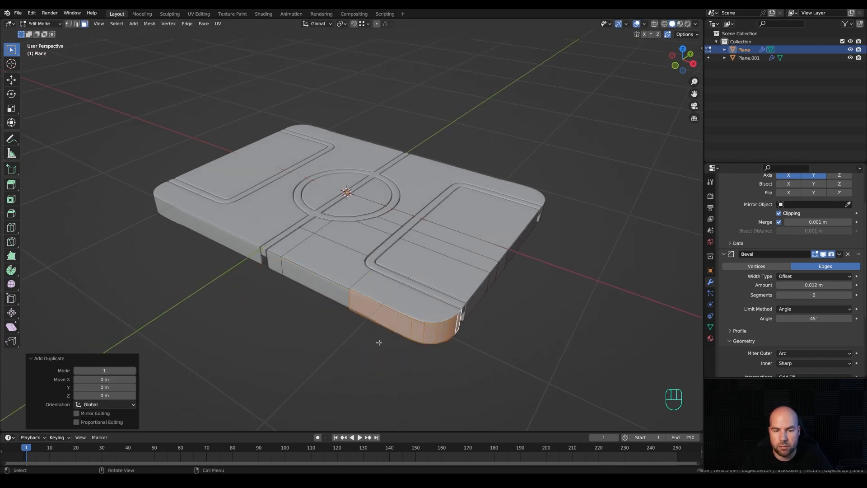
left_click(669, 34)
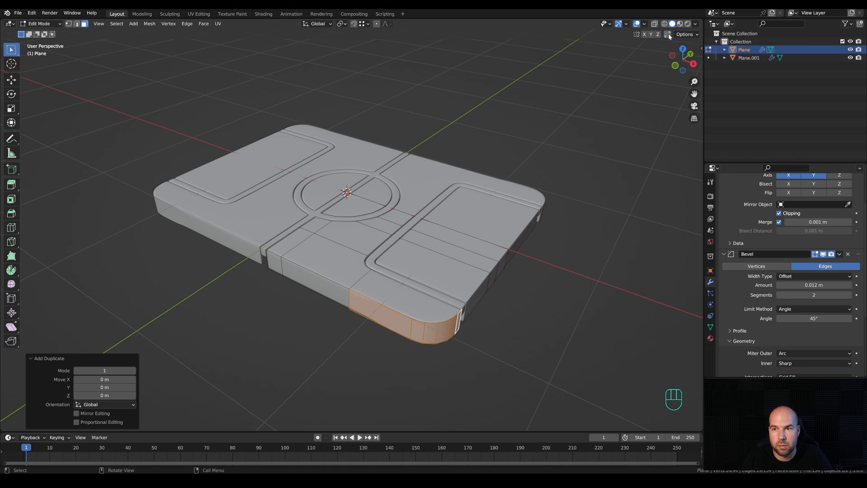
key("p")
left_click(560, 280)
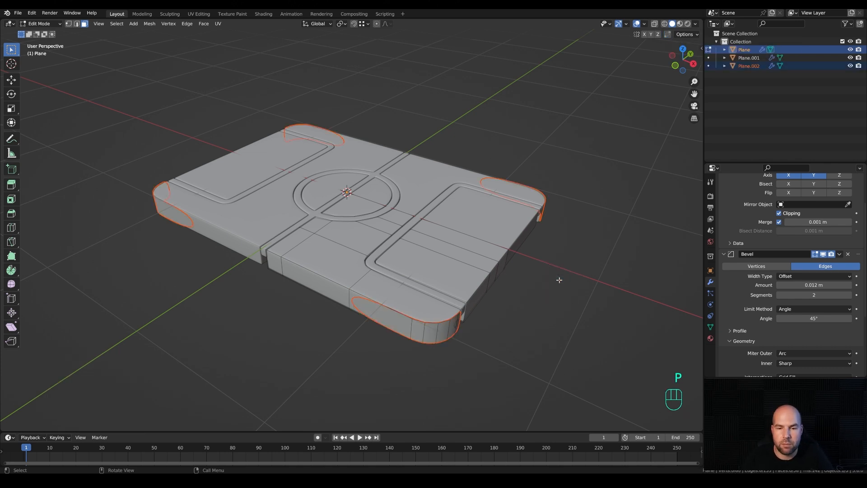
key("Tab")
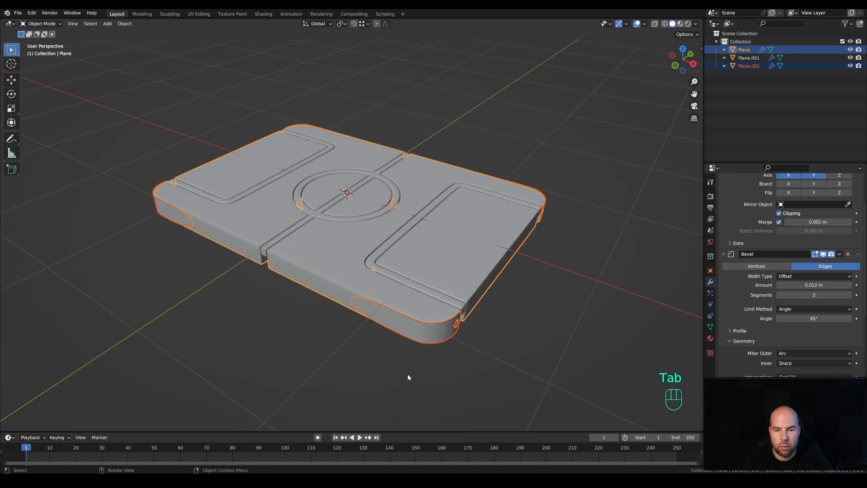
Select the separated corner strip and collapse the settings of its Mirror, Bevel and Subdivision modifiers.
left_click(407, 332)
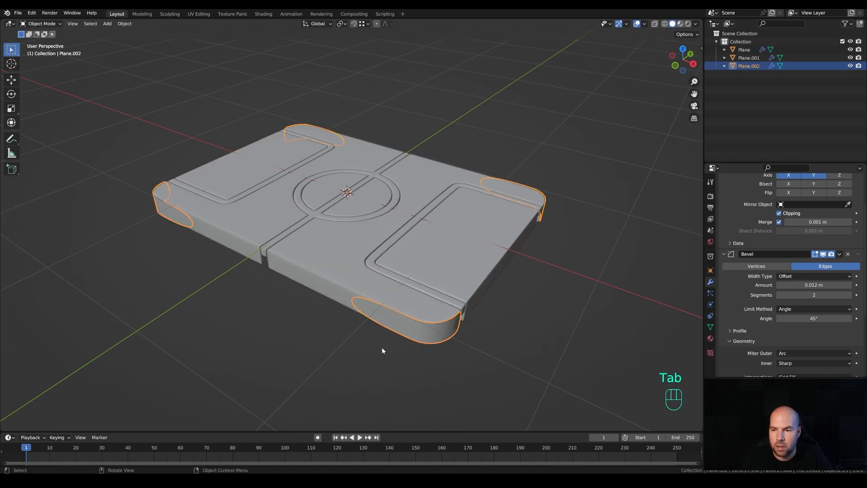
scroll(768, 234, "up", 3)
scroll(771, 260, "down", 5)
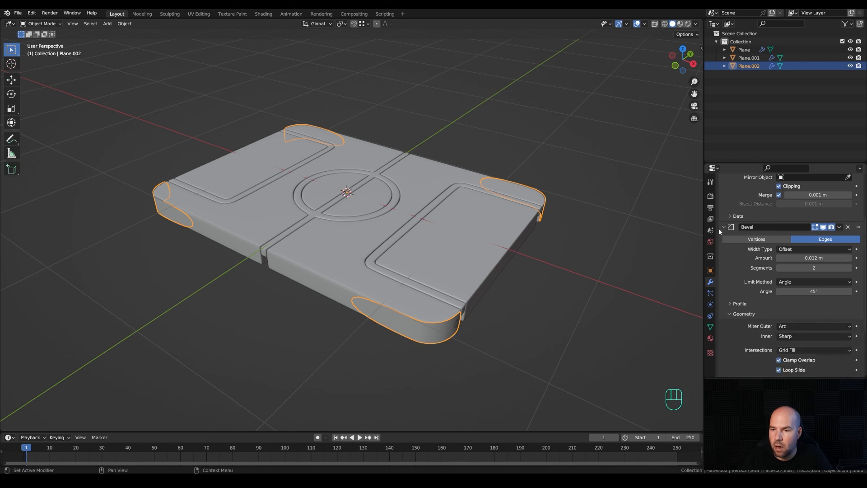
left_click(724, 227)
left_click(724, 208)
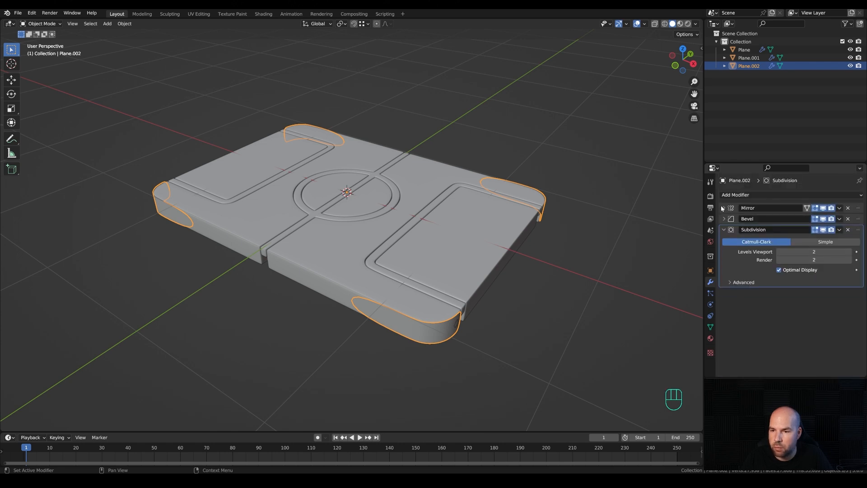
left_click(721, 229)
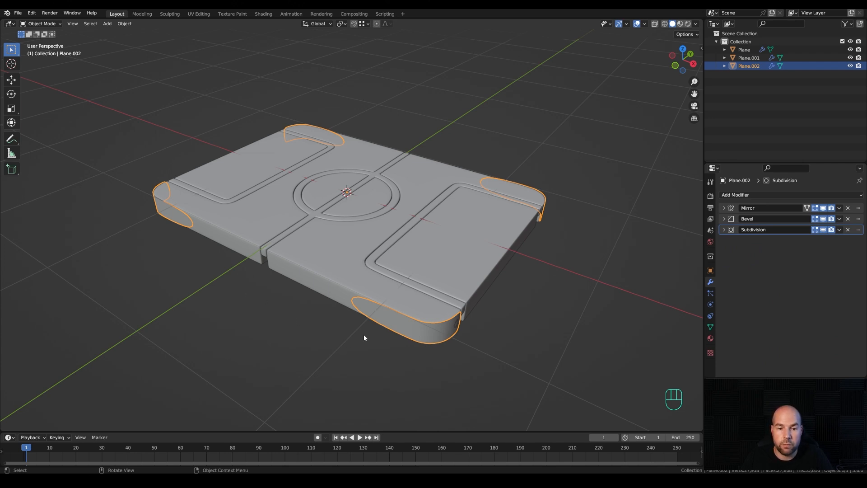
Move the end vertices of the strip's long side along X by about -1.76 m to meet the mirror plane.
key("Tab")
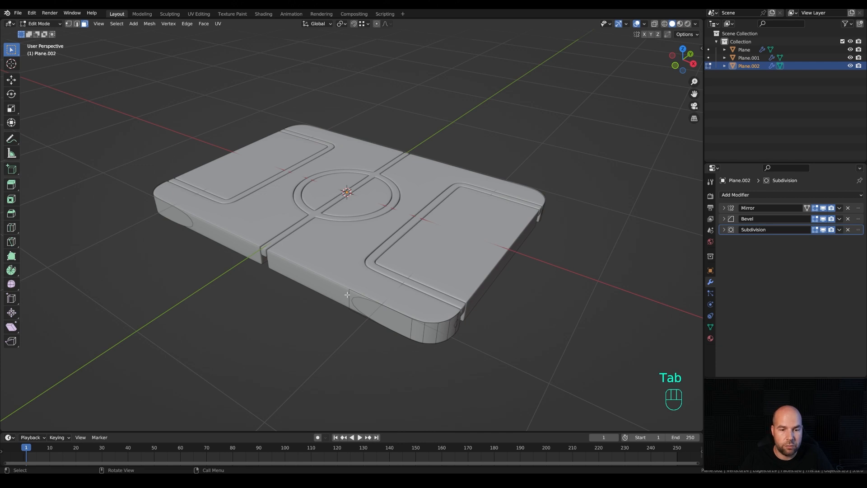
left_click(350, 298)
key("1")
left_click_drag(337, 284, 354, 336)
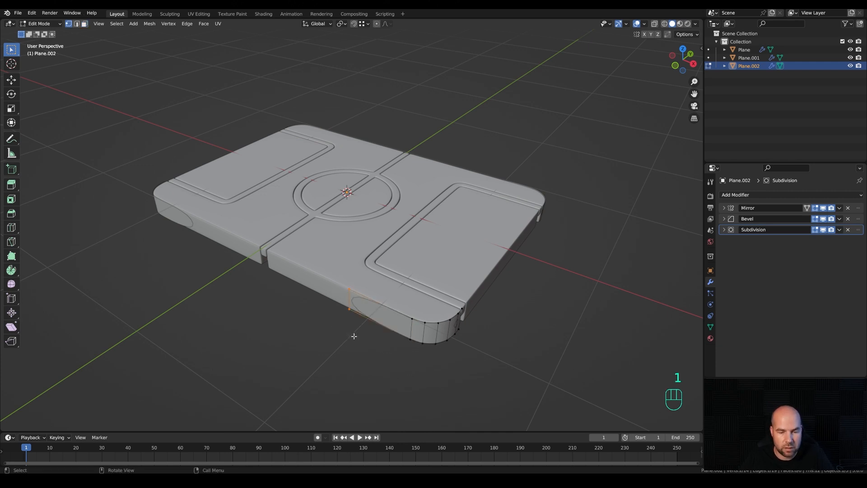
key("g")
key("x")
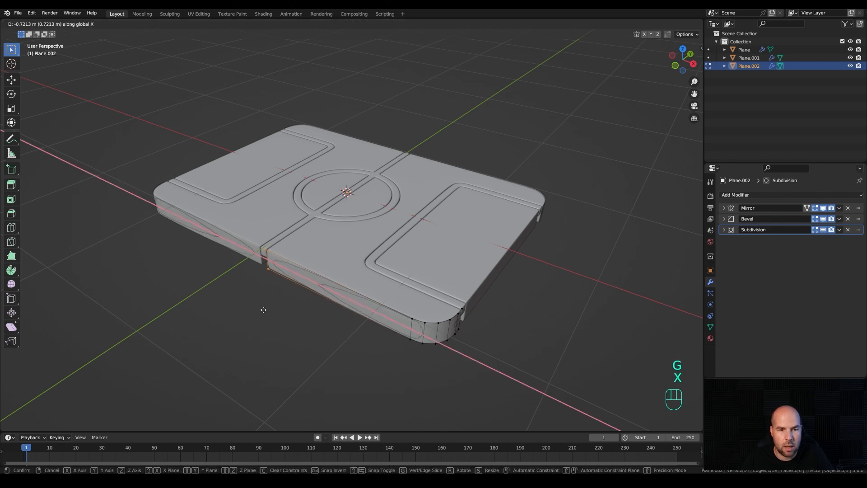
left_click(316, 340)
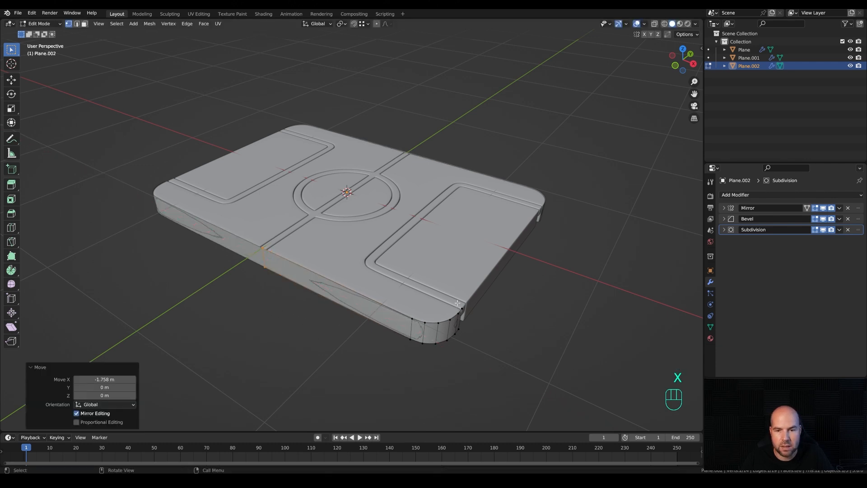
Move the end vertices of the strip's short side along Y by about 1.76 m to meet the mirror plane.
left_click(461, 310)
left_click(459, 329, "shift")
key("g")
key("y")
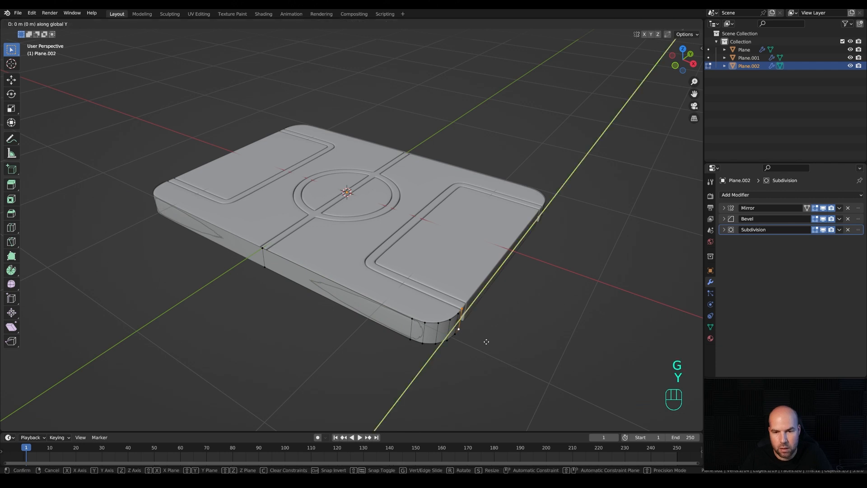
left_click(526, 316)
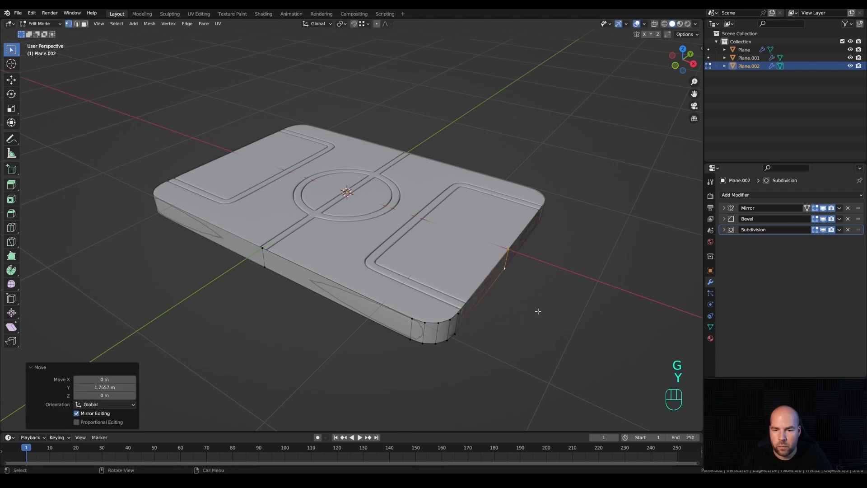
Extrude all the strip's faces outward along their normals by about 0.08 m with Even Thickness on, forming a border frame.
left_click(538, 311, "alt")
middle_click_drag(537, 316, 539, 319)
key("alt+e")
left_click(554, 344)
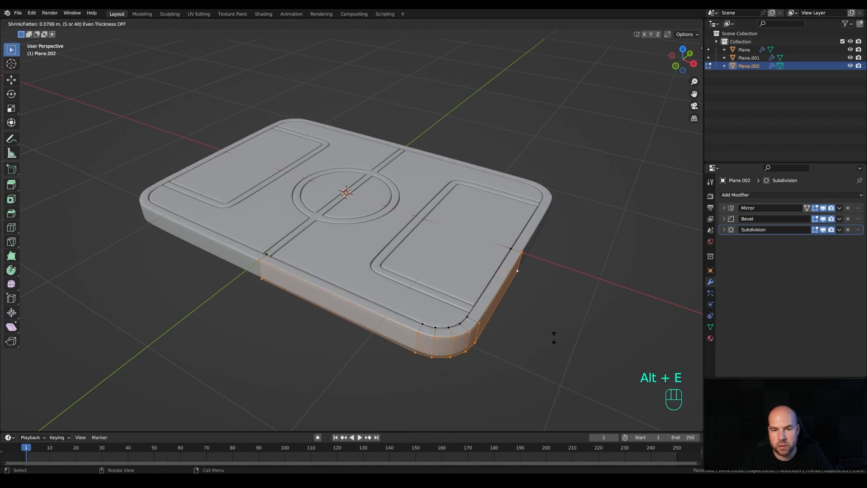
key("s")
key("shift")
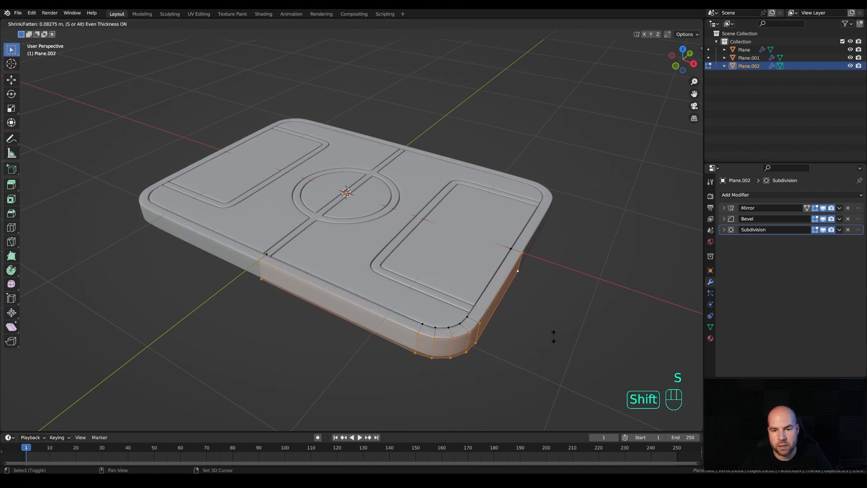
left_click(554, 338)
Raise the frame's top face loop along Z by about 0.07 m above the board surface.
key("3")
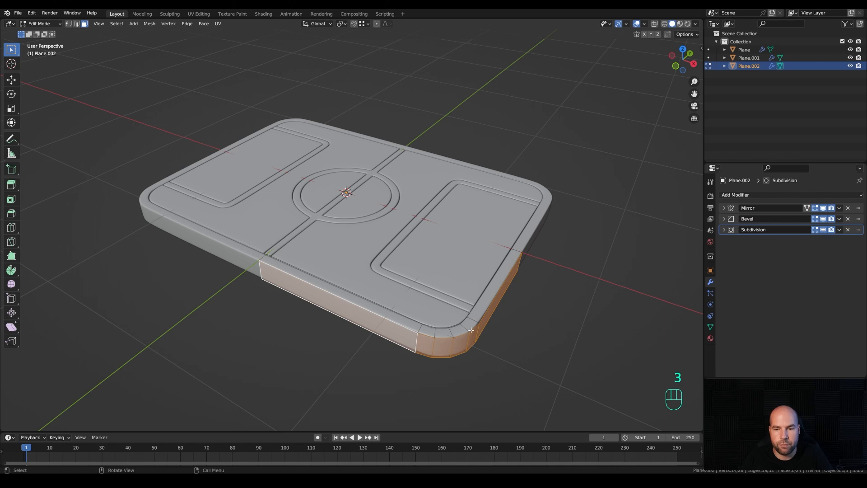
left_click(513, 339, "alt")
key("g")
key("z")
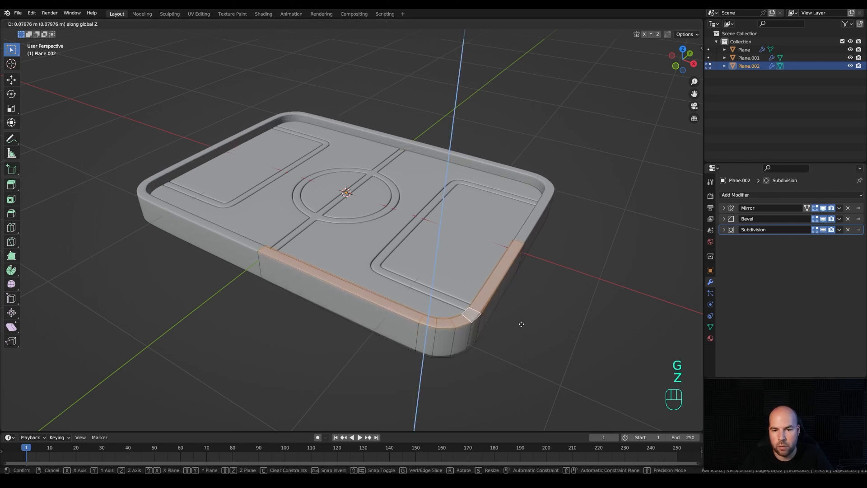
left_click(463, 356)
Lower the frame's bottom face loop along Z by about 0.18 m.
middle_click_drag(463, 355, 450, 169)
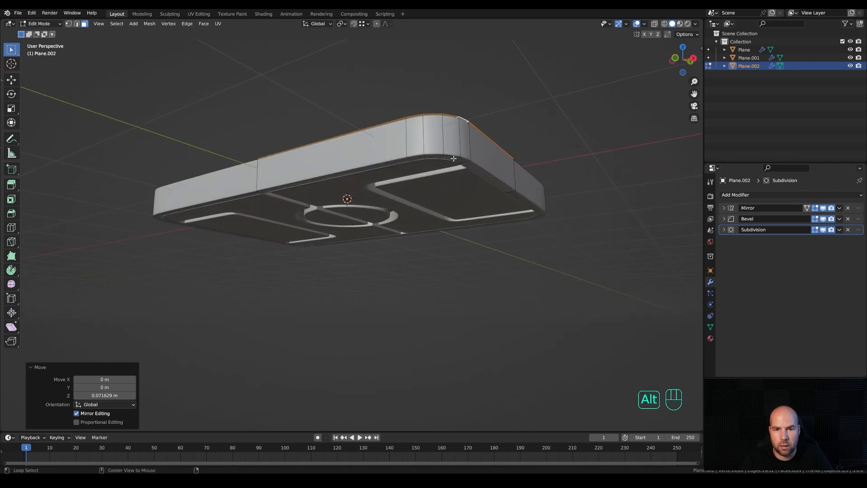
left_click(450, 168, "alt")
key("g")
key("z")
left_click(494, 211)
Widen the frame by fattening its outer side face loop by about 0.06 m with even offset.
middle_click_drag(494, 211, 455, 284)
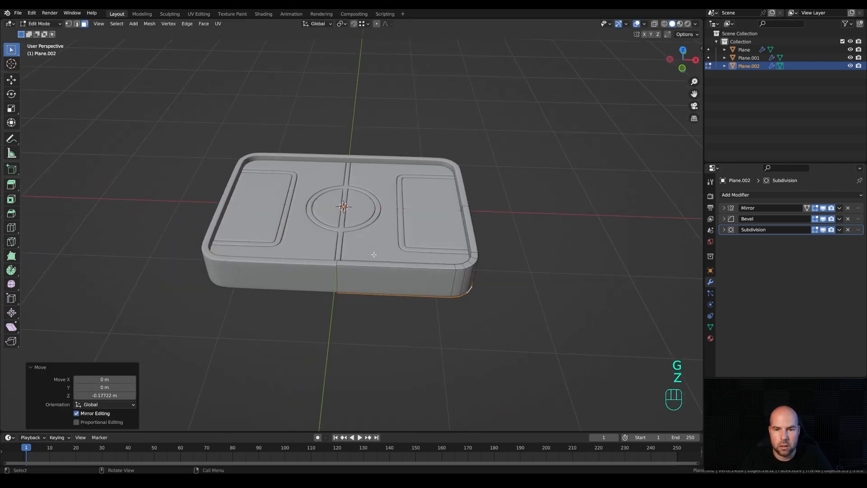
left_click(454, 282, "alt")
middle_click_drag(546, 271, 547, 301)
key("alt+s")
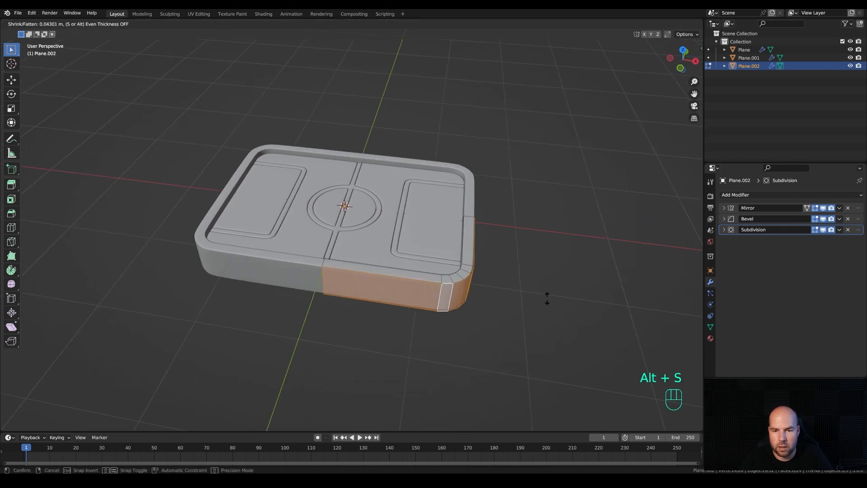
key("s")
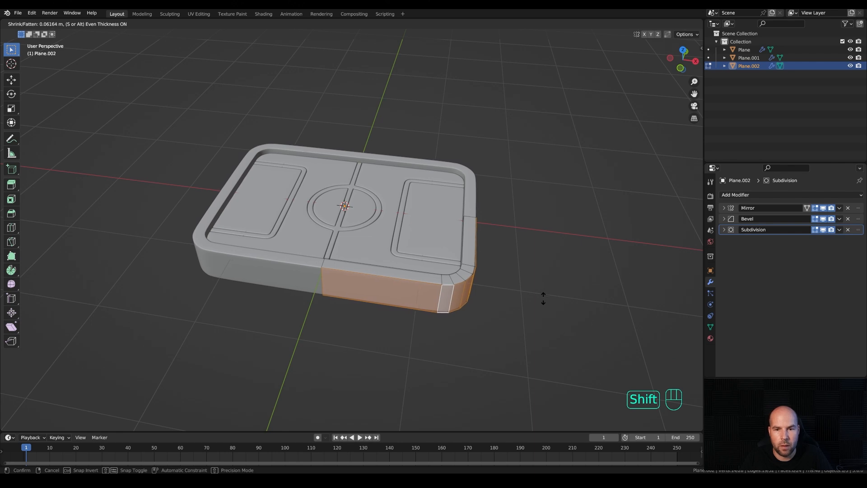
left_click(544, 299)
Snap the 3D cursor to the board's edge on the X axis inside the penalty area.
middle_click_drag(393, 269, 378, 269)
middle_click_drag(379, 269, 434, 283, "shift")
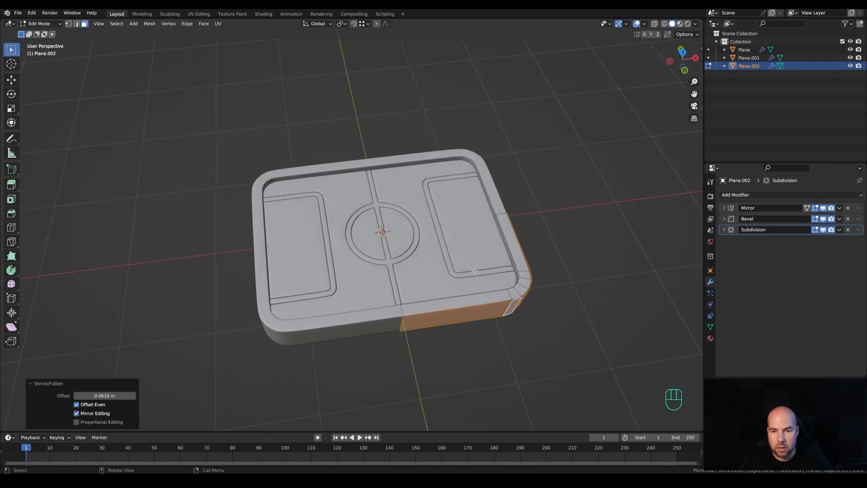
key("Tab")
left_click(470, 229)
middle_click_drag(471, 228, 489, 239)
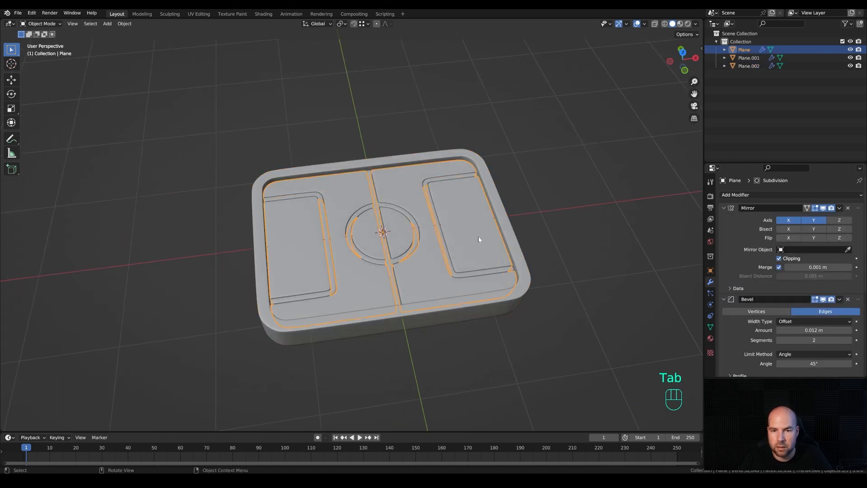
key("Tab")
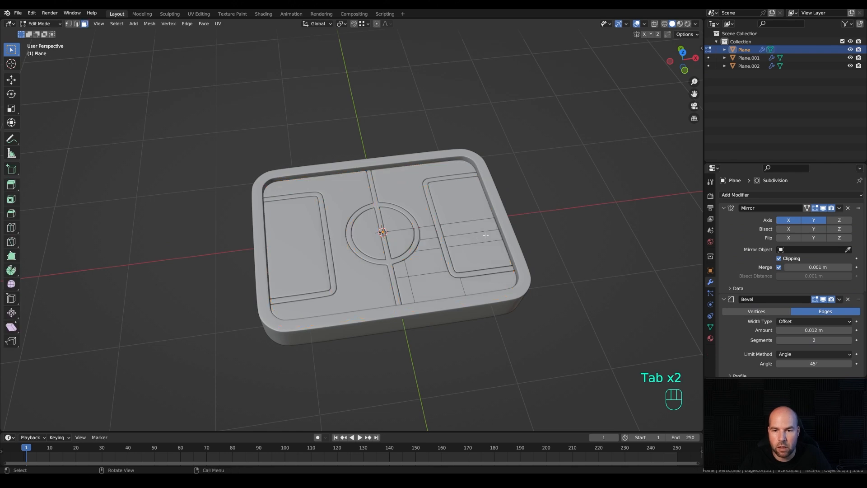
key("3")
key("2")
key("3")
key("2")
left_click(475, 220)
key("shift+s")
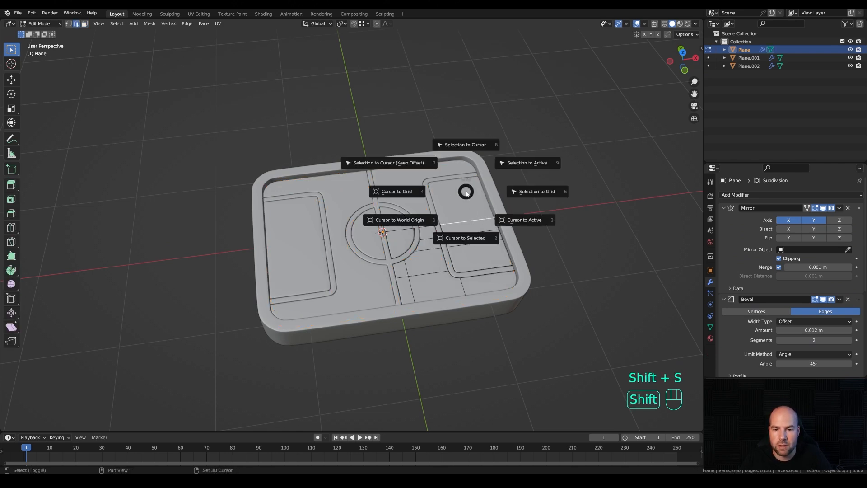
left_click(472, 238)
middle_click_drag(478, 220, 465, 227)
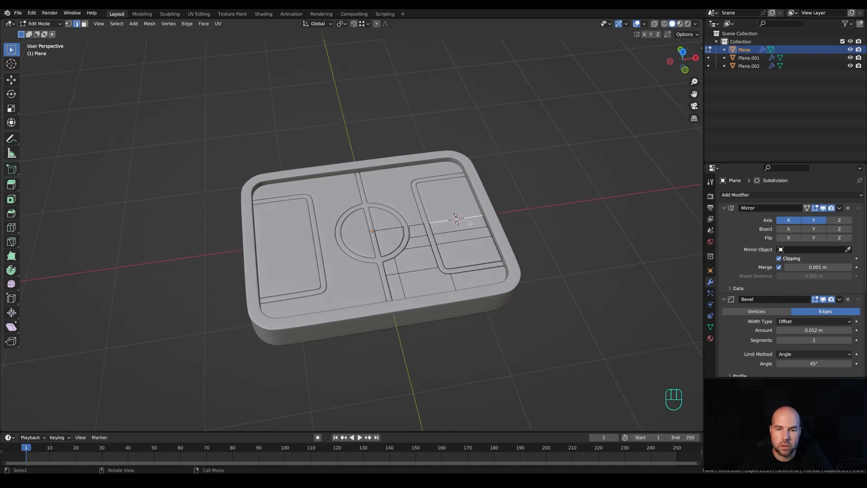
scroll(504, 221, "up", 2)
Add a 2 m plane as a new object at the 3D cursor in the penalty area.
key("Tab")
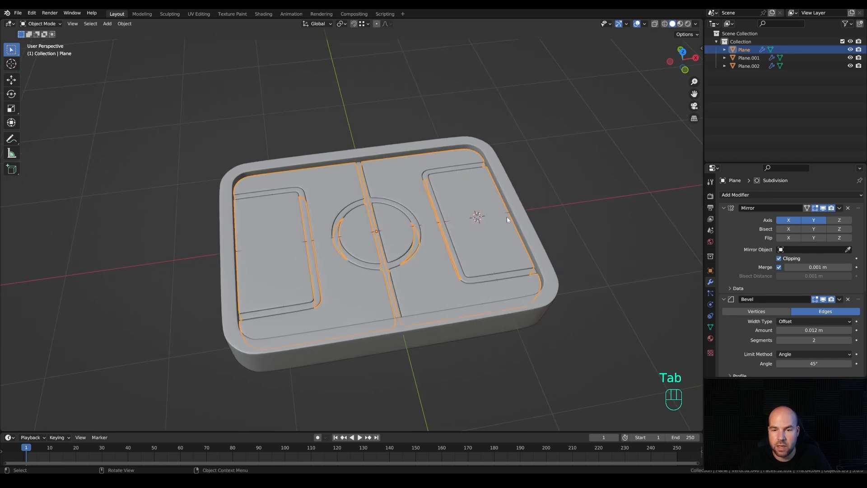
key("shift+a")
left_click(532, 217)
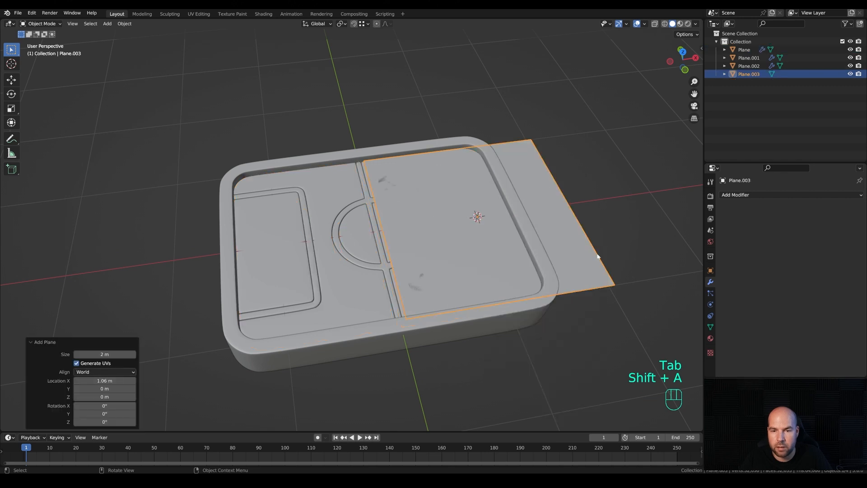
Scale the new plane's mesh down to about 0.26 and shift the plane about 0.058 m along X toward the board's end.
key("Tab")
key("s")
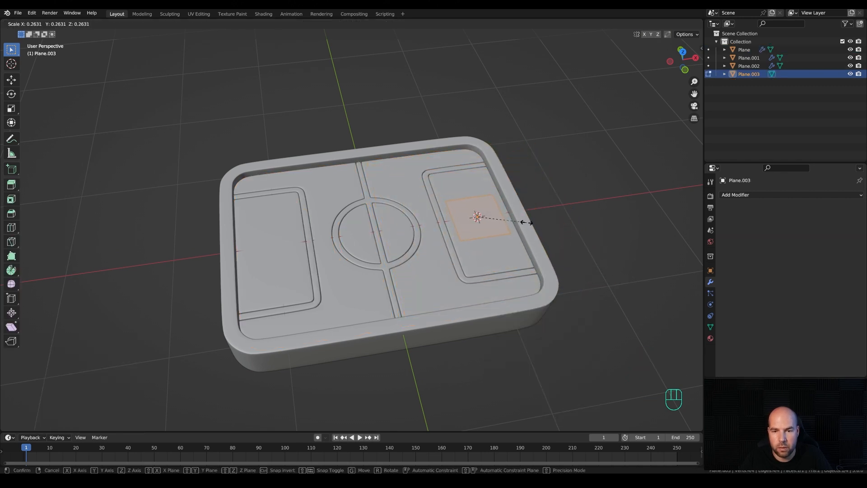
left_click(527, 222)
key("Tab")
key("Escape")
key("g")
key("x")
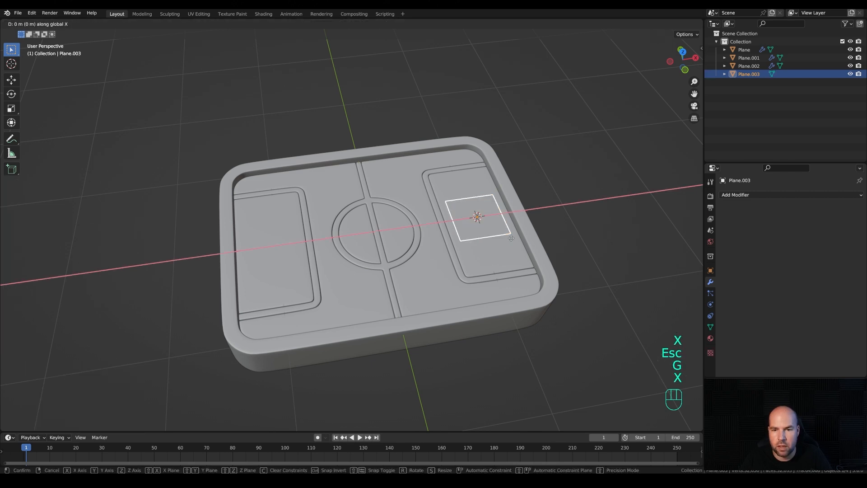
left_click(566, 237, "shift")
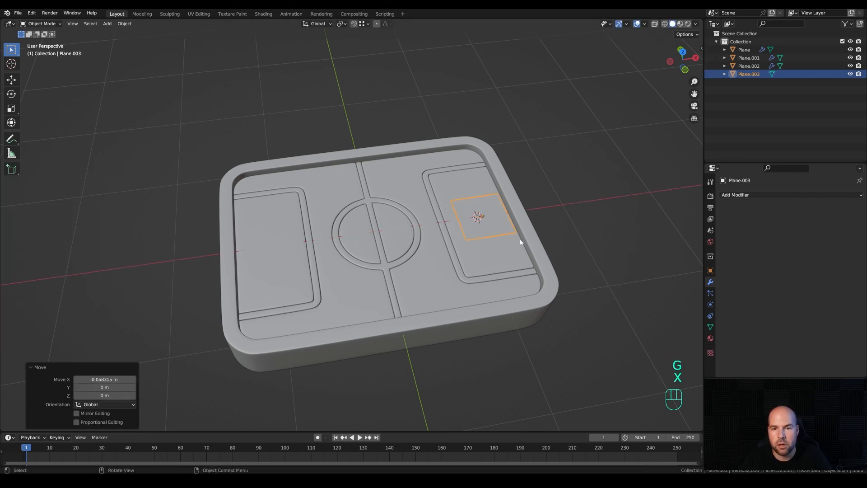
Stretch the plane by about 1.99 along Y and extrude it upward about 0.55 m into a goal-shaped box.
key("Tab")
middle_click_drag(542, 217, 485, 181)
key("s")
key("y")
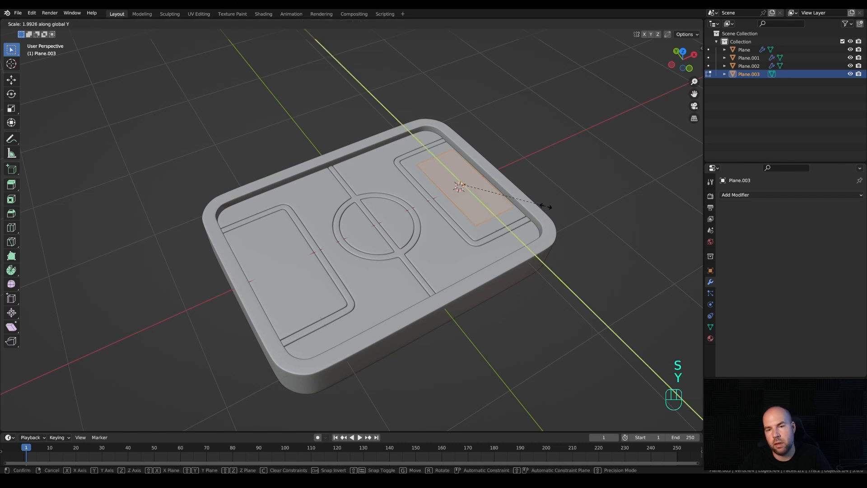
left_click(545, 207)
key("e")
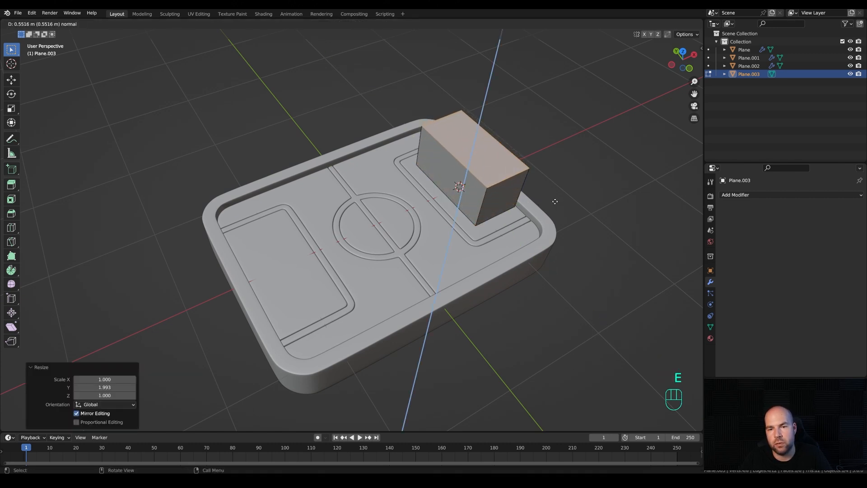
left_click(555, 199)
Move the box's top rear edge inward along X to slope the back, and bevel that edge about 0.134 m with 4 segments.
mouse_move(555, 198)
middle_mouse_down()
mouse_move(575, 188)
mouse_move(572, 199)
mouse_move(545, 202)
middle_mouse_up()
left_click(562, 204)
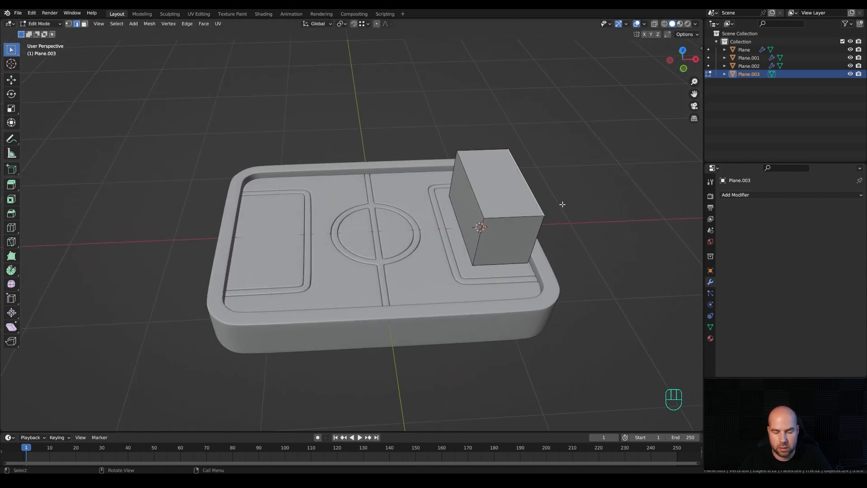
key("g")
key("x")
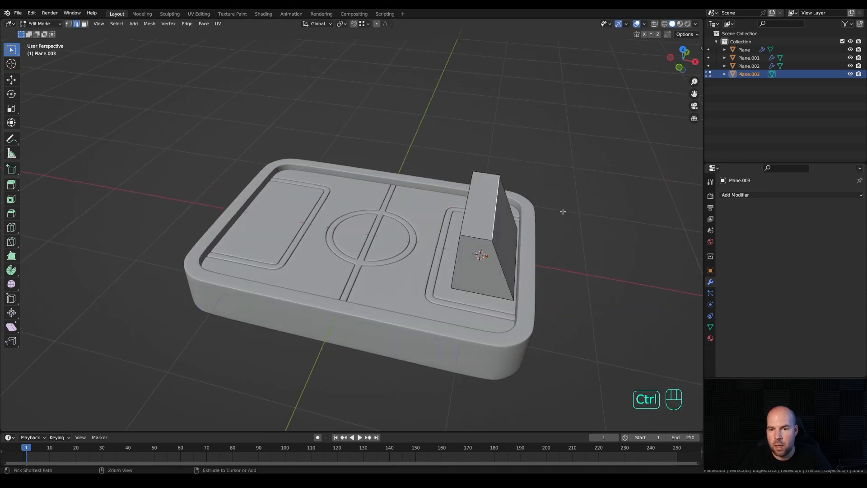
key("ctrl+b")
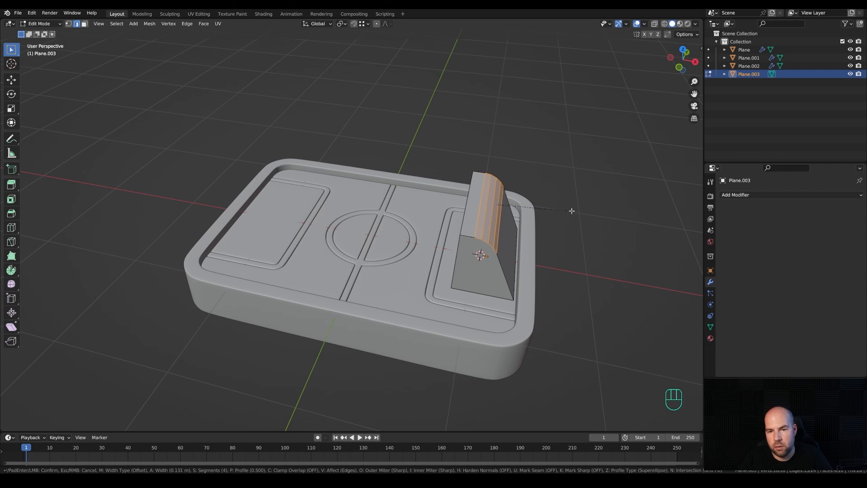
left_click(571, 210)
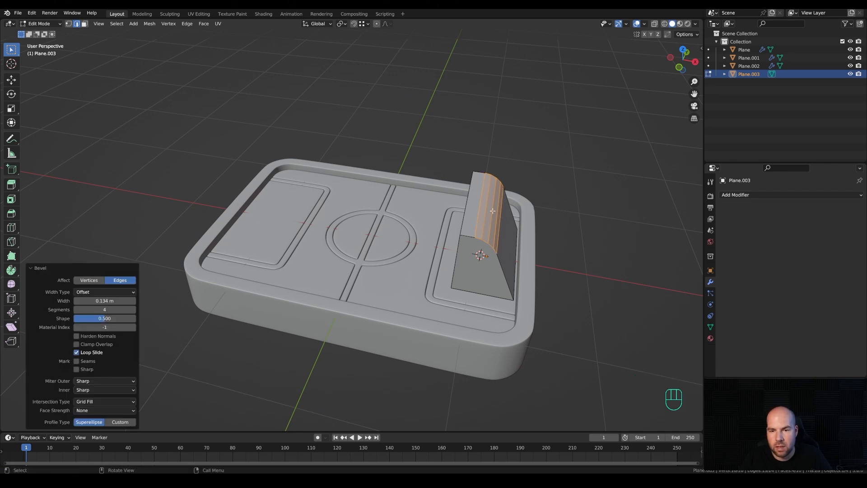
Separate one lengthwise edge of the box's rounded top rear into its own object.
left_click(491, 223)
key("p")
left_click(545, 236)
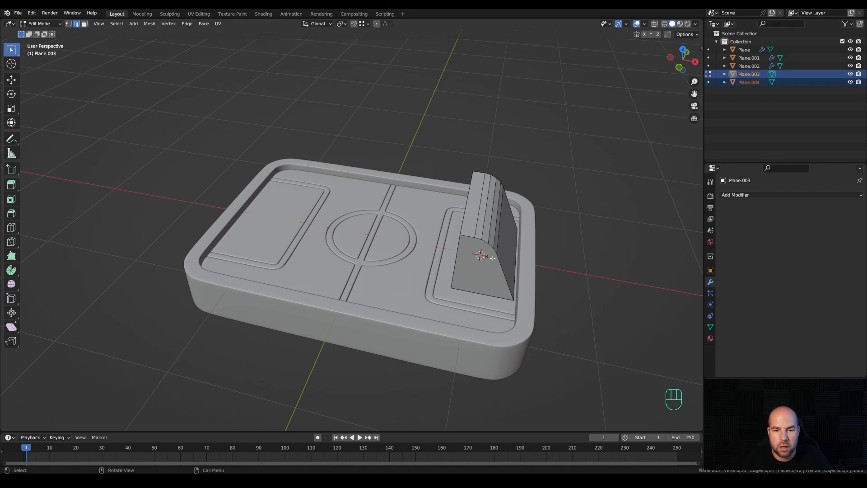
Separate the curved top and sloping rear edge paths on both sides of the box into their own object.
middle_click_drag(481, 243, 382, 216)
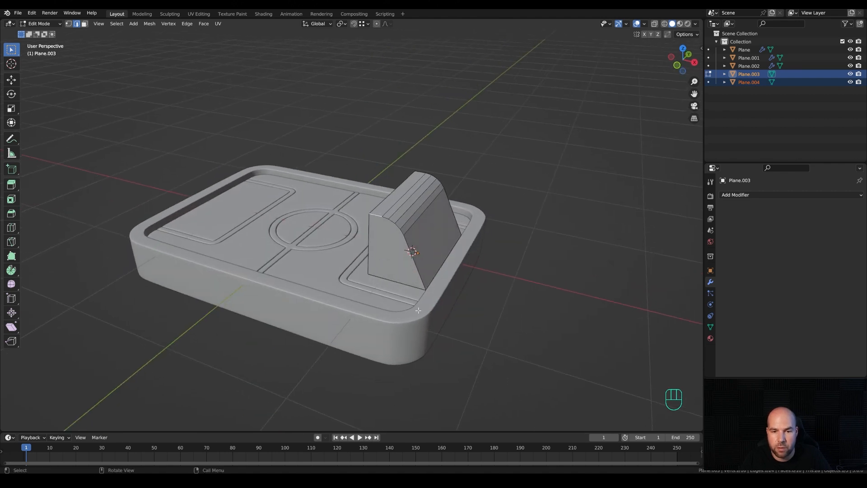
left_click(416, 268, "ctrl")
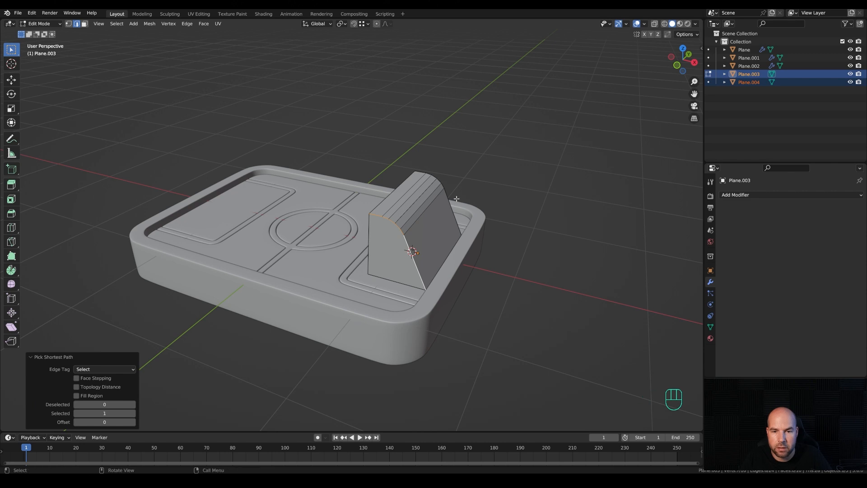
left_click(450, 207, "shift")
middle_click_drag(501, 232, 500, 241)
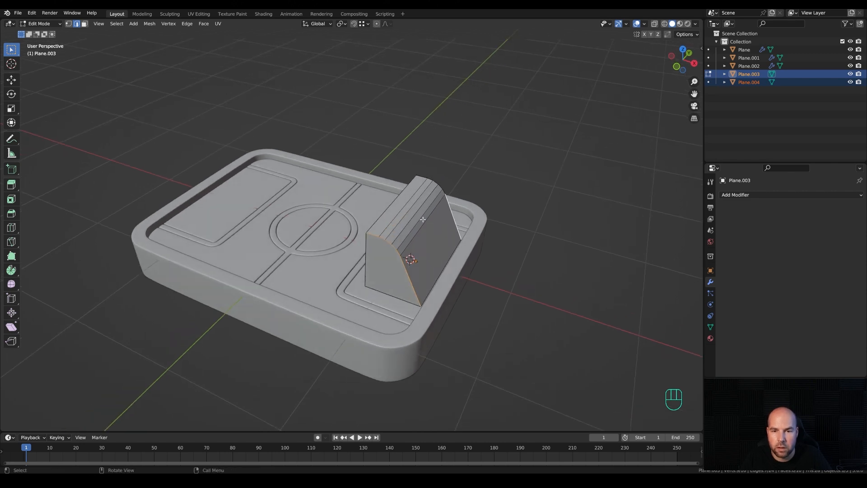
left_click(422, 175, "ctrl")
key("p")
left_click(499, 231)
Separate the box's front top edge and its two vertical front edges into their own object.
middle_click_drag(341, 235, 426, 207)
left_click(366, 174)
left_click(401, 164, "shift")
left_click(443, 195, "shift")
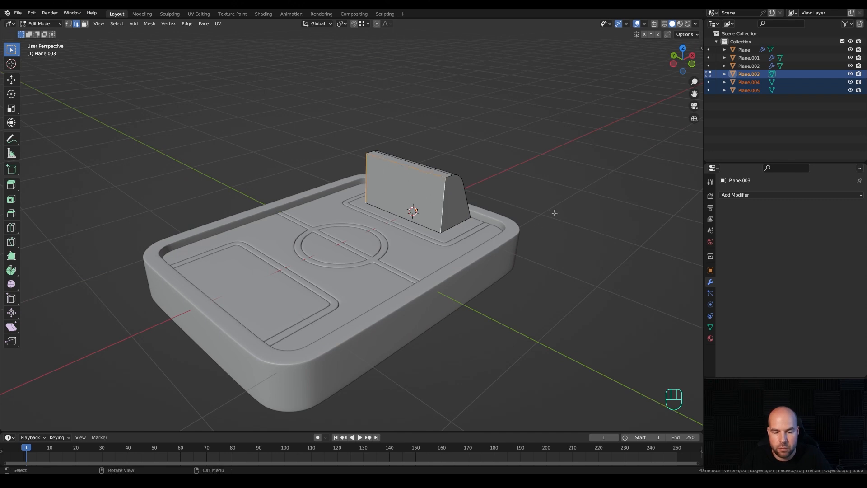
key("p")
middle_click_drag(598, 192, 529, 229)
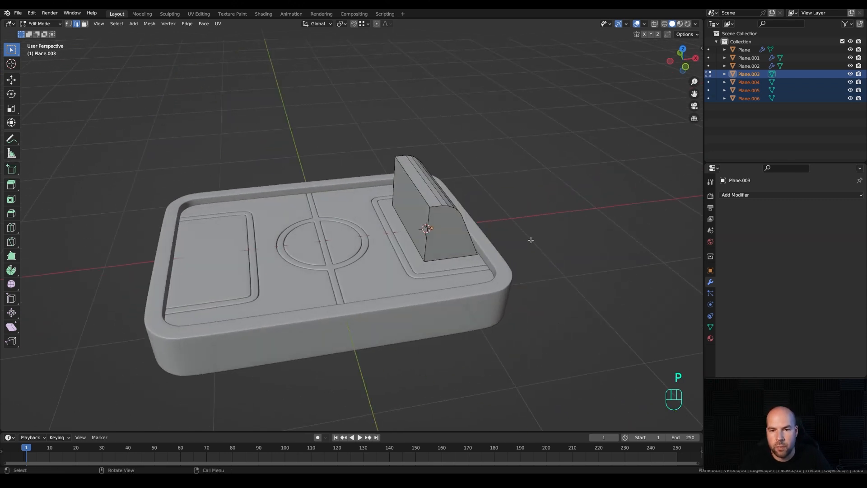
Delete the remaining solid goal box, keeping the separated edge objects.
key("Tab")
left_click(444, 229)
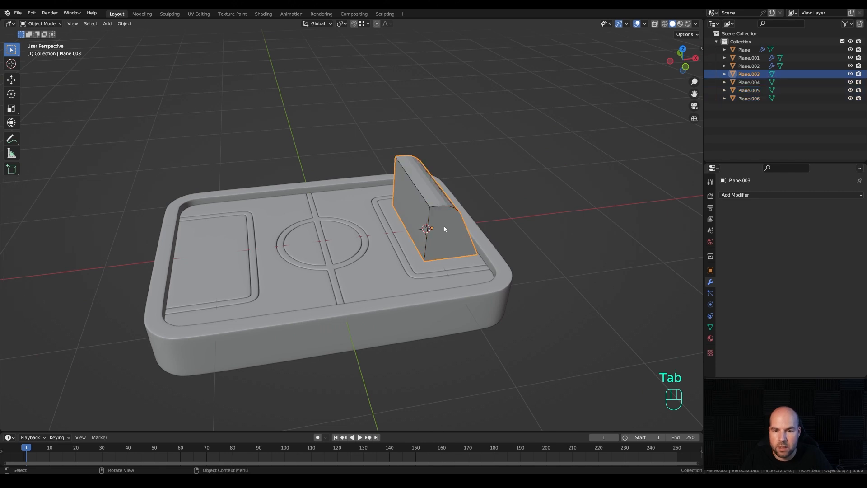
key("x")
left_click(434, 235)
Round the two top corner vertices of the front goal frame with a vertex bevel of about 0.0715 m and 4 segments.
middle_click_drag(474, 261, 397, 258)
left_click(400, 209)
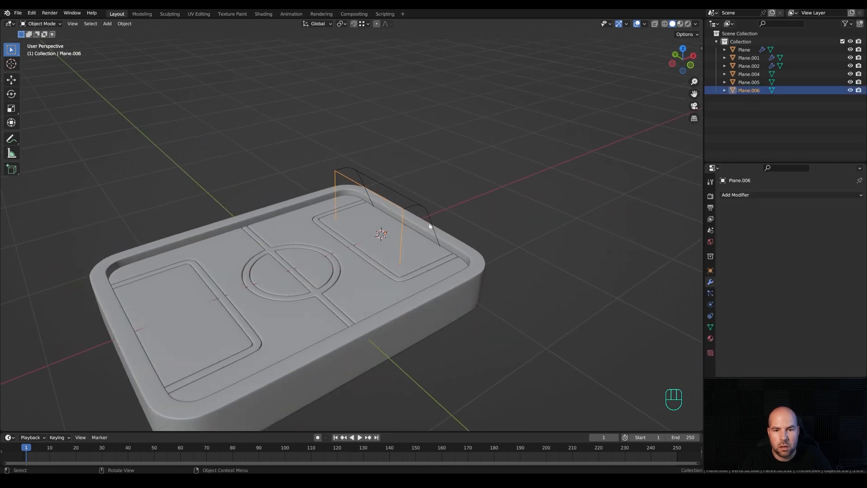
key("Tab")
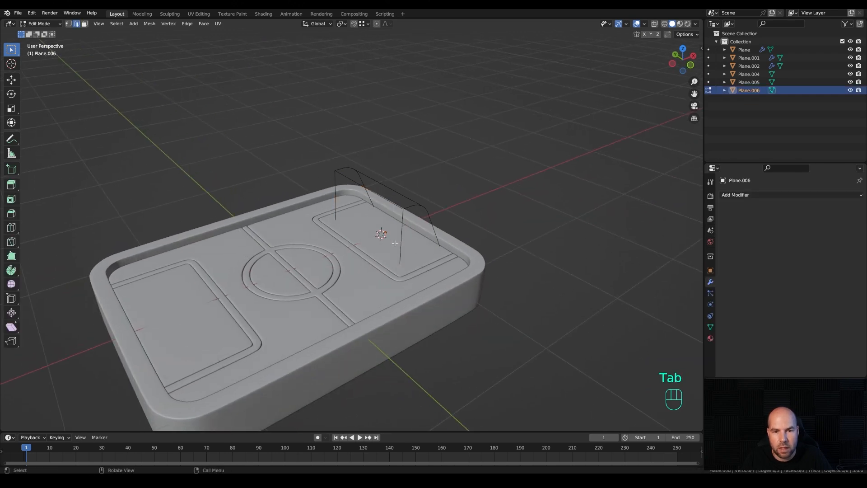
key("1")
left_click(335, 171, "shift")
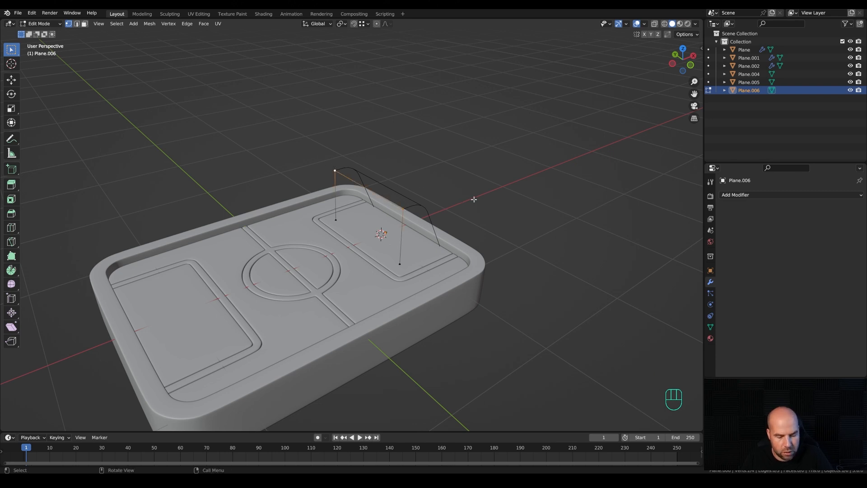
key("ctrl+b")
key("v")
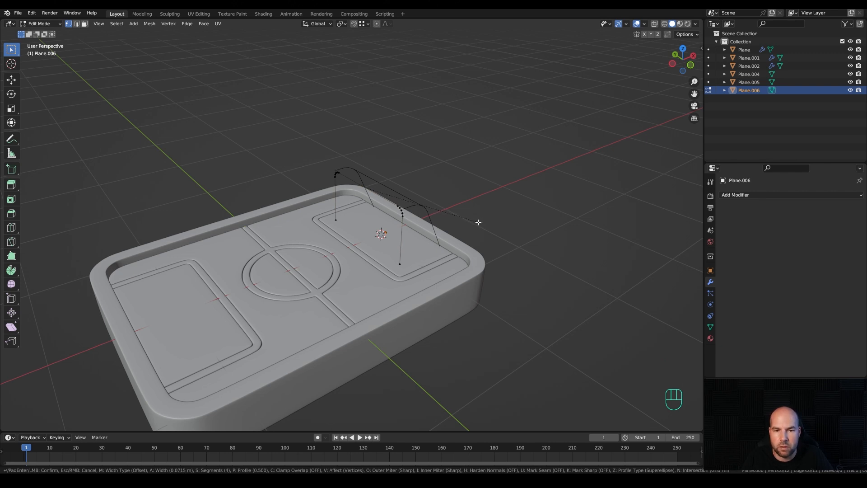
left_click(479, 223)
Raise the front goal frame's crossbar and rounded corners about 0.029 m along Z.
key("KP_1")
key("KP_3")
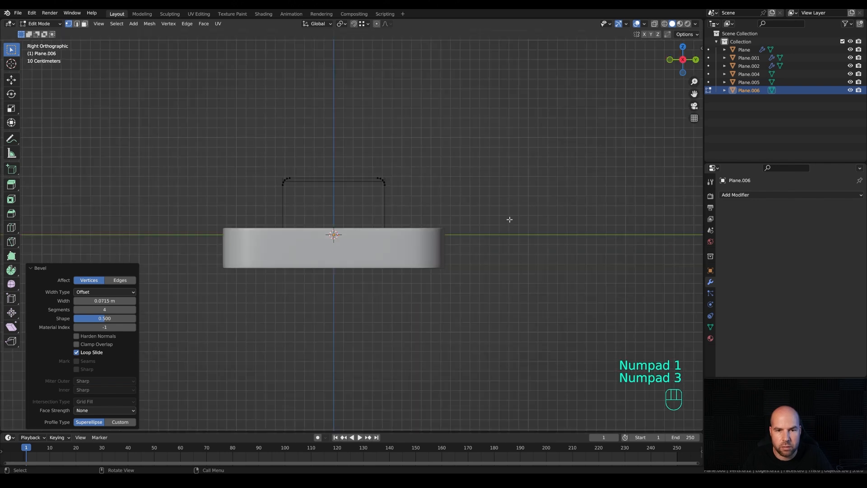
middle_click_drag(289, 183, 357, 237, "shift")
scroll(383, 253, "up", 4)
middle_click_drag(462, 293, 426, 283, "shift")
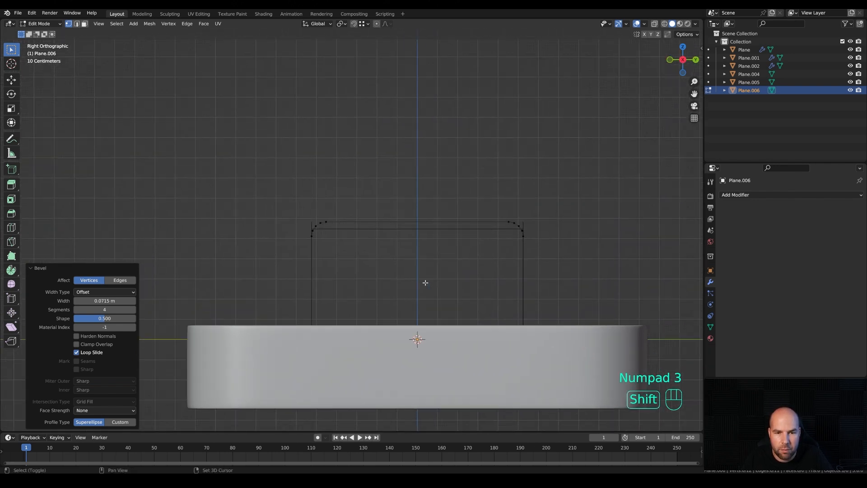
left_click_drag(294, 202, 582, 262)
key("g")
key("y")
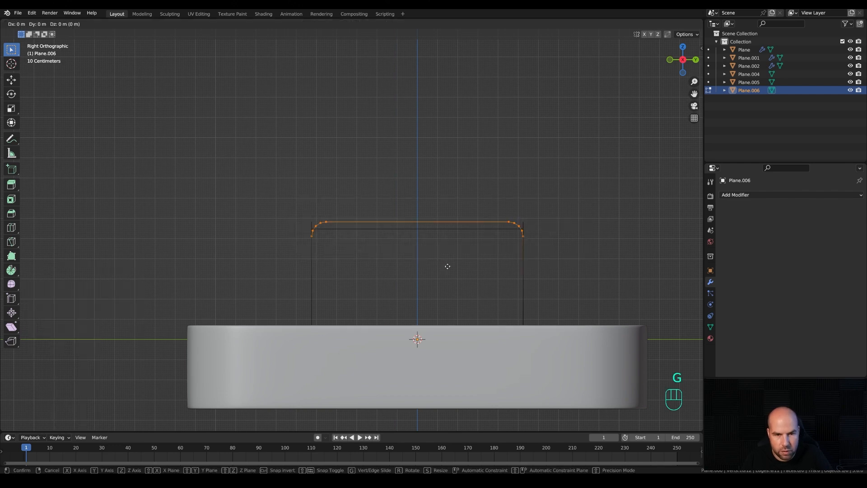
key("z")
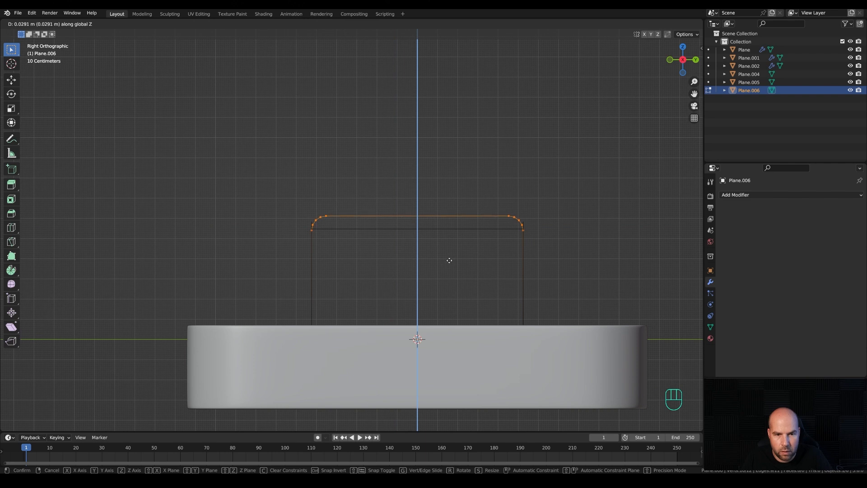
left_click(450, 260)
Move the front goal frame's two rounded upper corners outward along Y by about 0.021 m each.
left_click_drag(275, 181, 346, 325)
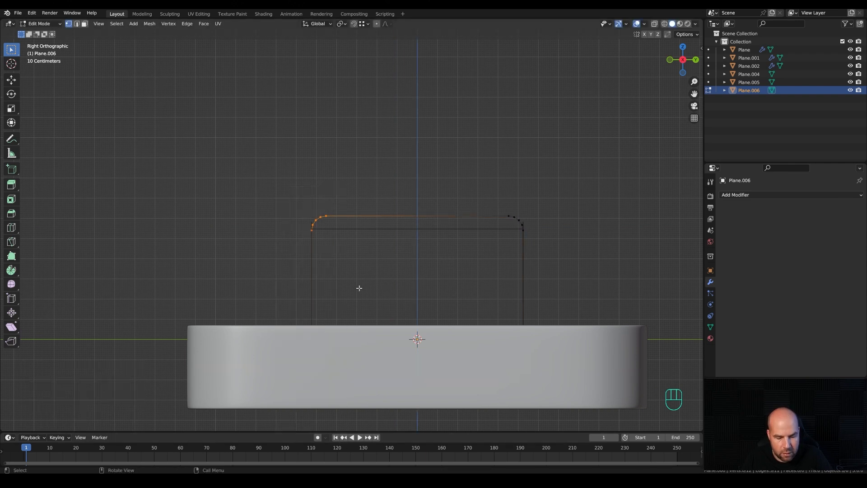
key("g")
key("y")
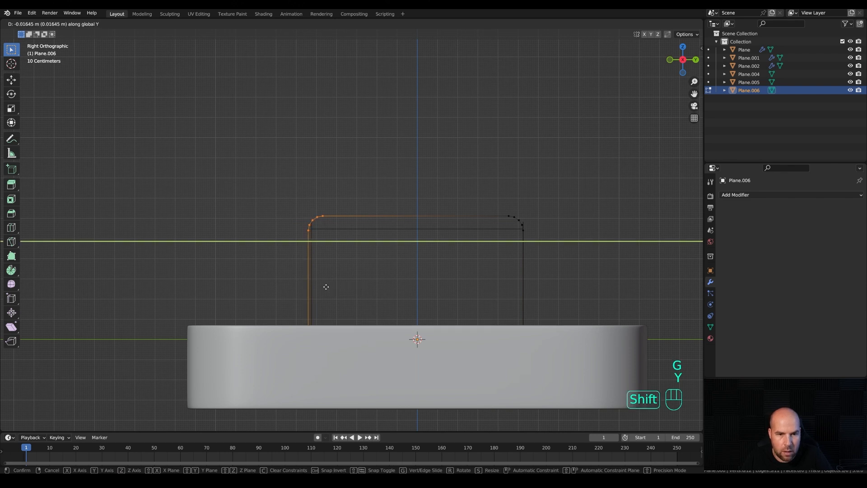
left_click(316, 287)
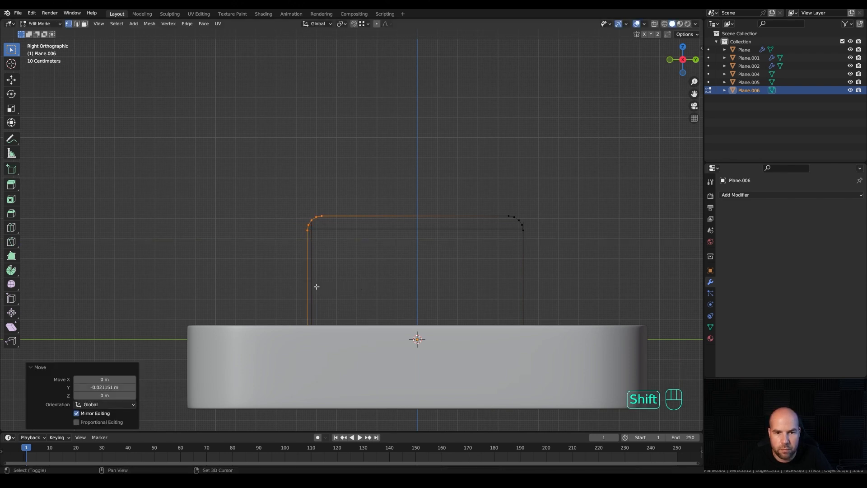
left_click_drag(478, 160, 548, 328)
key("g")
key("y")
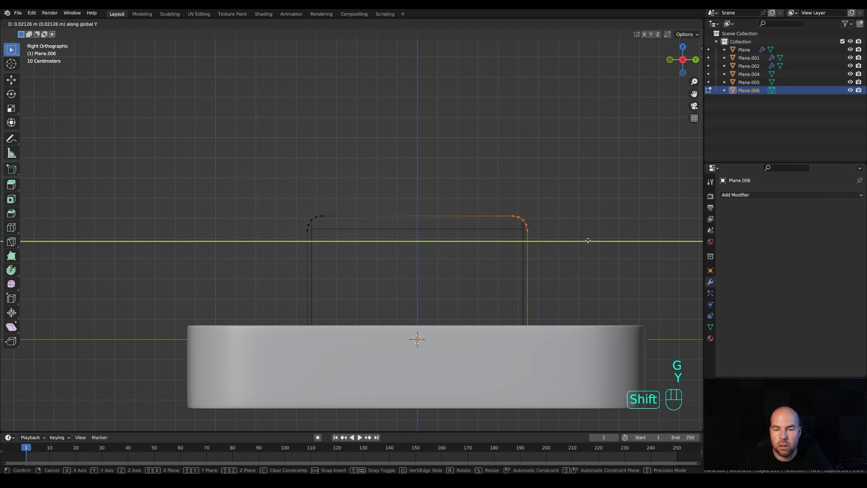
left_click(584, 240)
Join the three goal edge objects into one and convert it to a curve.
middle_click_drag(584, 240, 426, 297)
middle_click_drag(391, 228, 409, 255)
key("Tab")
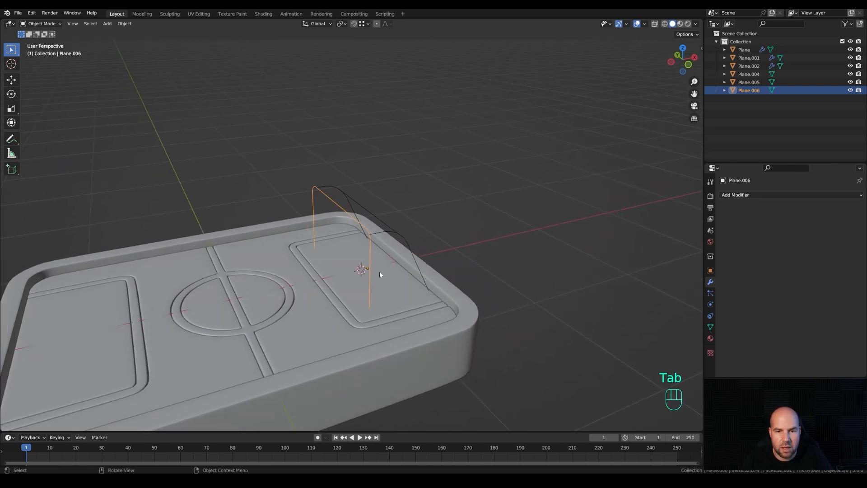
middle_click_drag(375, 279, 258, 184)
left_click_drag(251, 174, 468, 251)
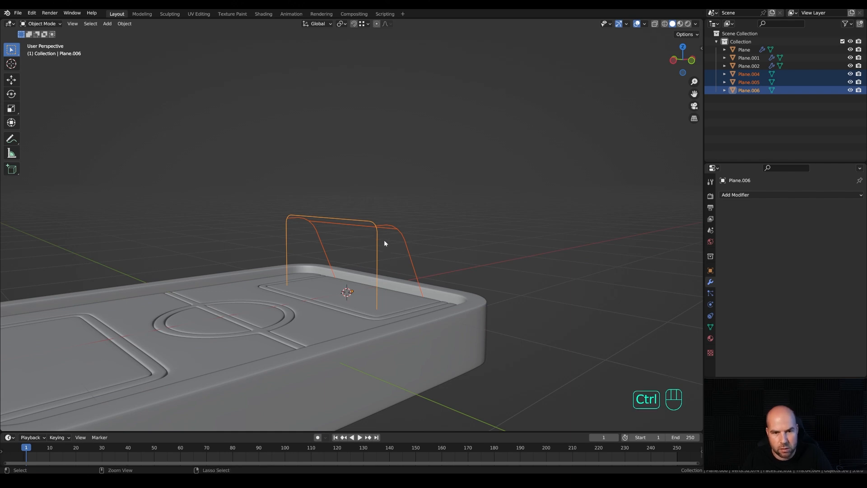
key("ctrl+j")
right_click(429, 244)
mouse_move(412, 272)
left_click(483, 272)
middle_click_drag(436, 234, 438, 233)
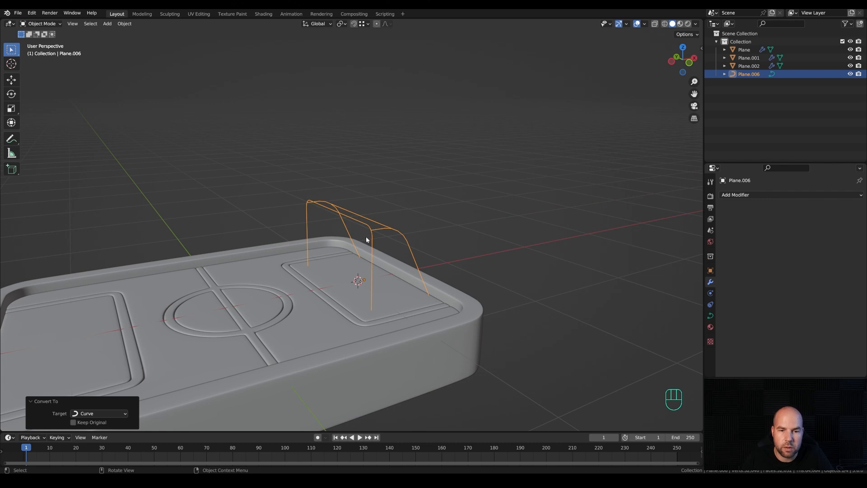
scroll(382, 234, "up", 2)
key("Tab")
left_click(387, 234)
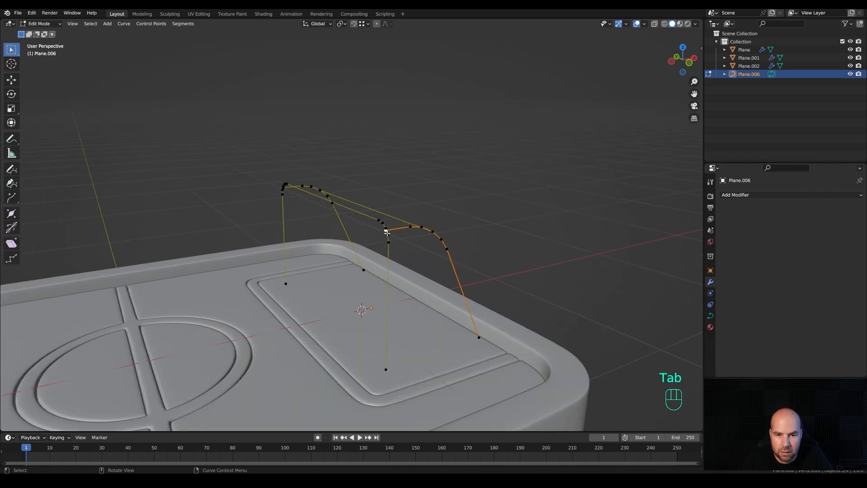
key("g")
key("Escape")
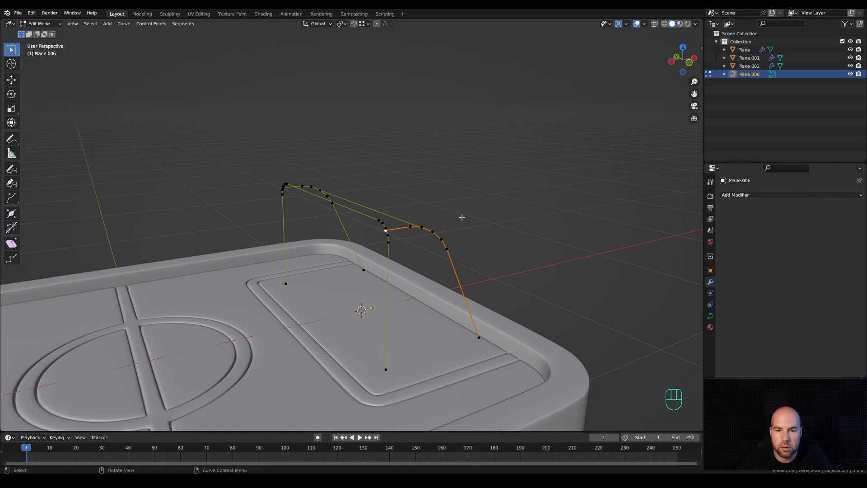
key("Tab")
scroll(463, 219, "down", 2)
Give the goal curve a round bevel with a depth of 0.029 m.
left_click(708, 312)
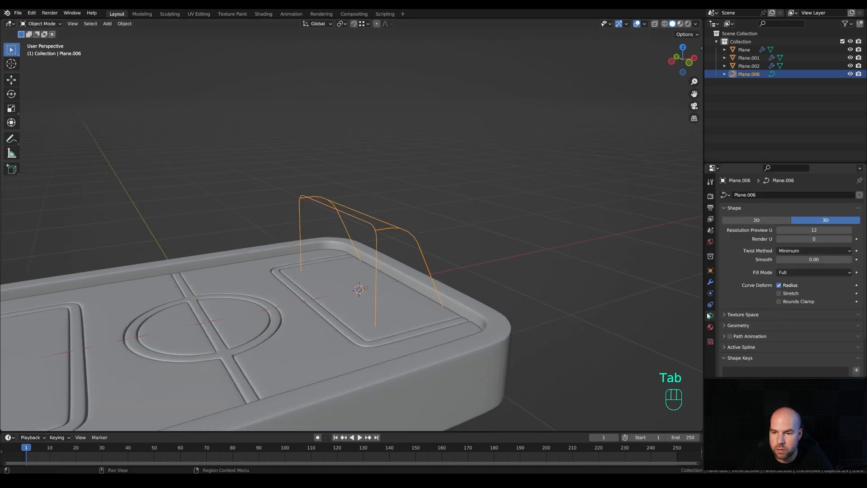
scroll(733, 279, "down", 3)
left_click(739, 280)
scroll(757, 286, "down", 2)
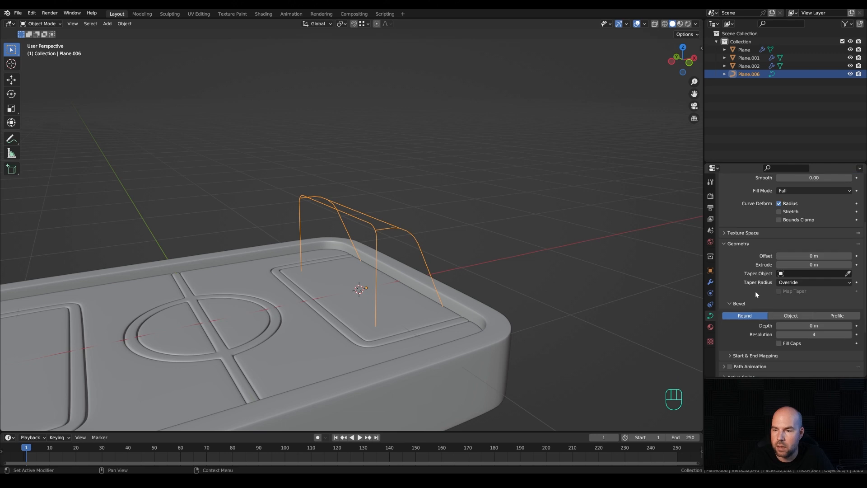
left_click_drag(813, 325, 827, 325, "shift")
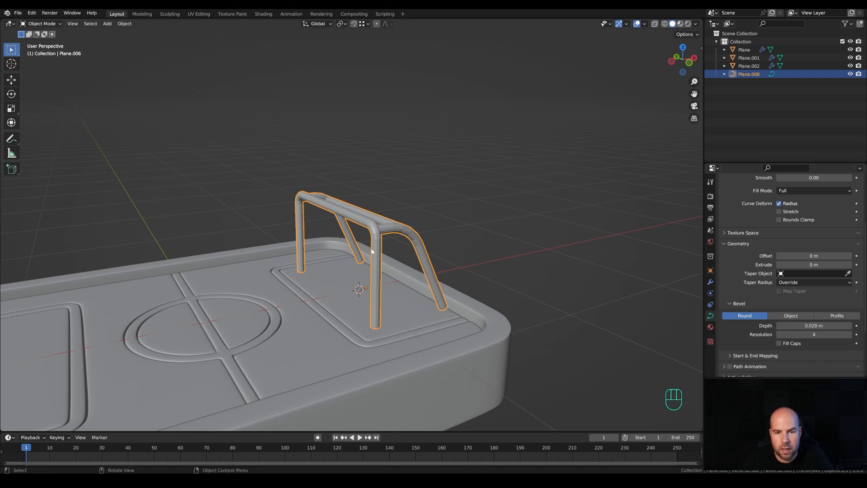
Thicken the goal's front frame tube by scaling its curve radius by about 1.44.
key("Tab")
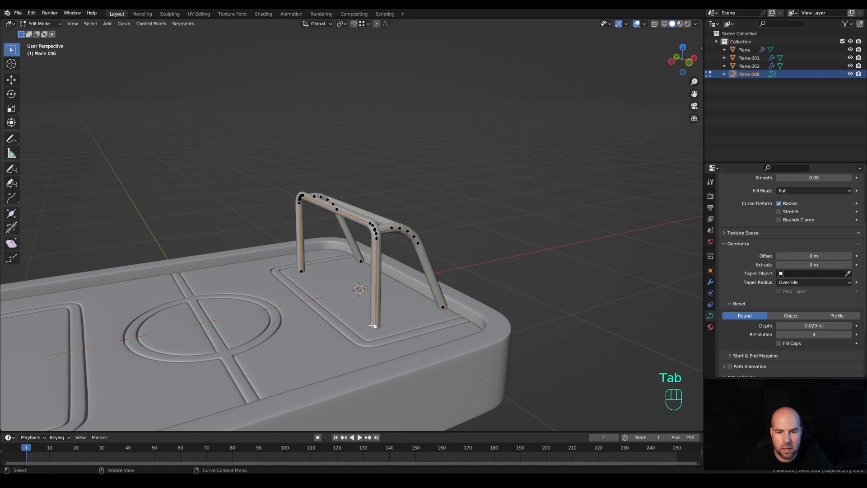
key("l")
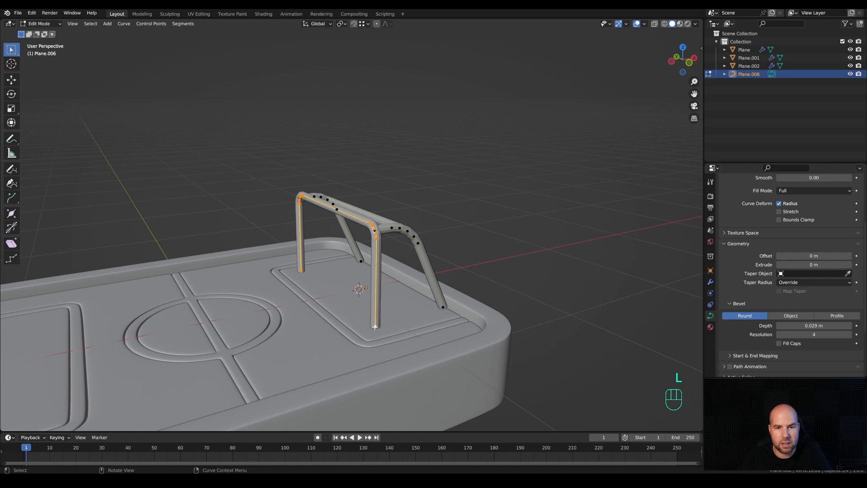
key("alt+s")
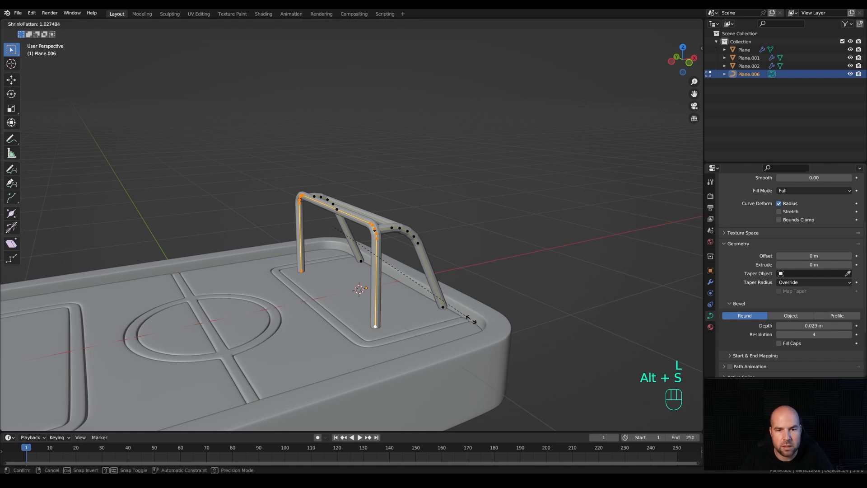
left_click(546, 320)
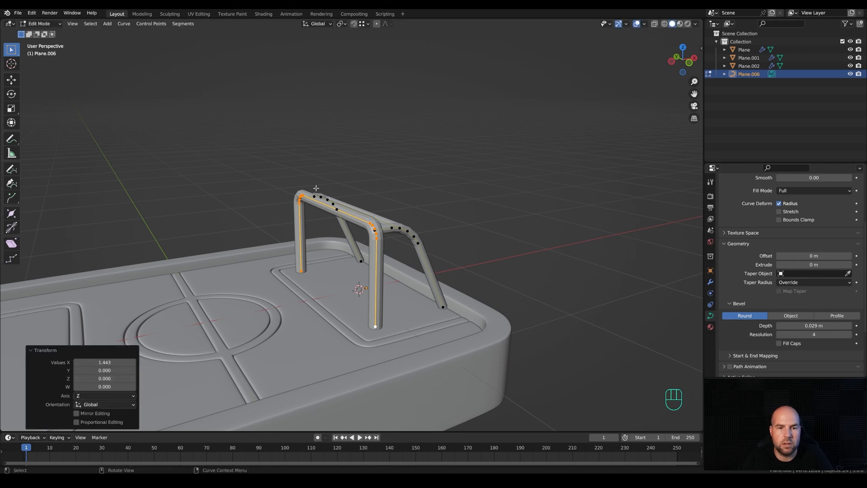
middle_click_drag(480, 213, 464, 231)
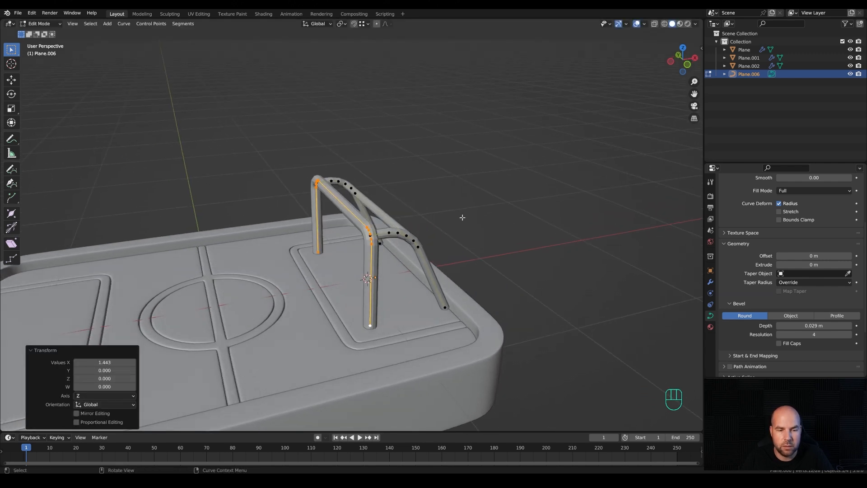
Add a level 1 subdivision to the goal and shade it smooth.
key("Tab")
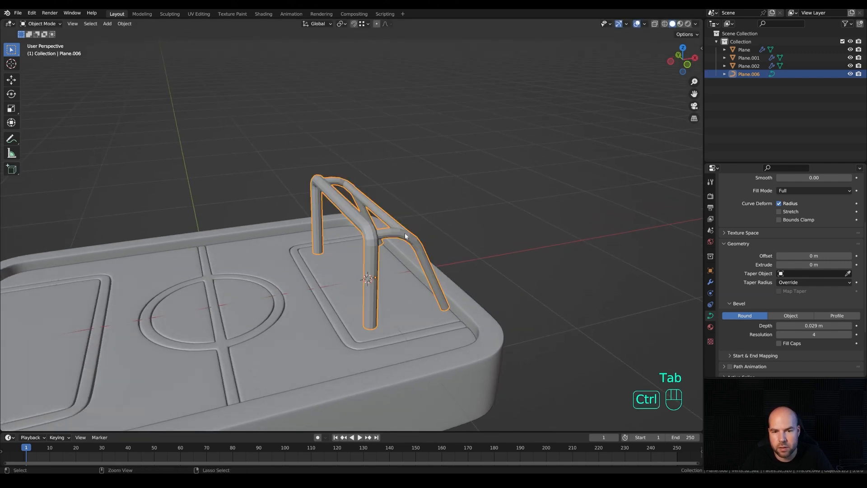
key("ctrl+1")
middle_click_drag(405, 236, 436, 261)
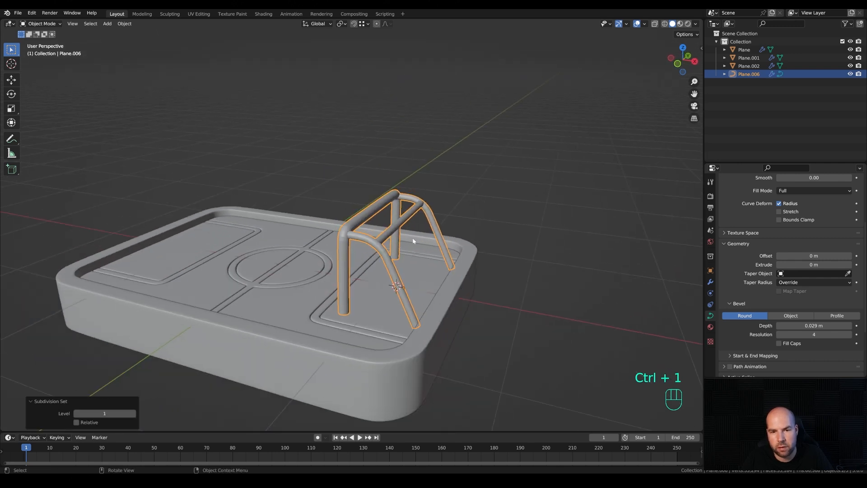
right_click(378, 242)
left_click(345, 205)
Lower the goal about 0.032 m along Z so its posts sit in the pitch.
middle_click_drag(597, 242, 420, 277)
key("g")
key("z")
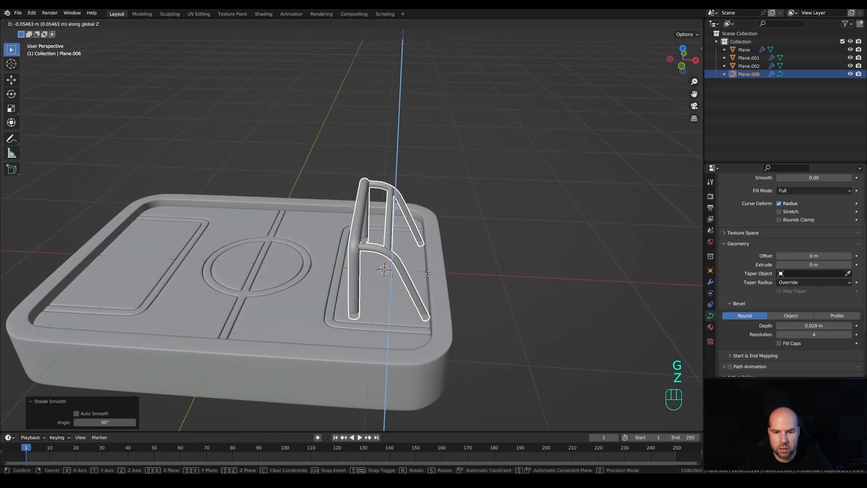
left_click(428, 271)
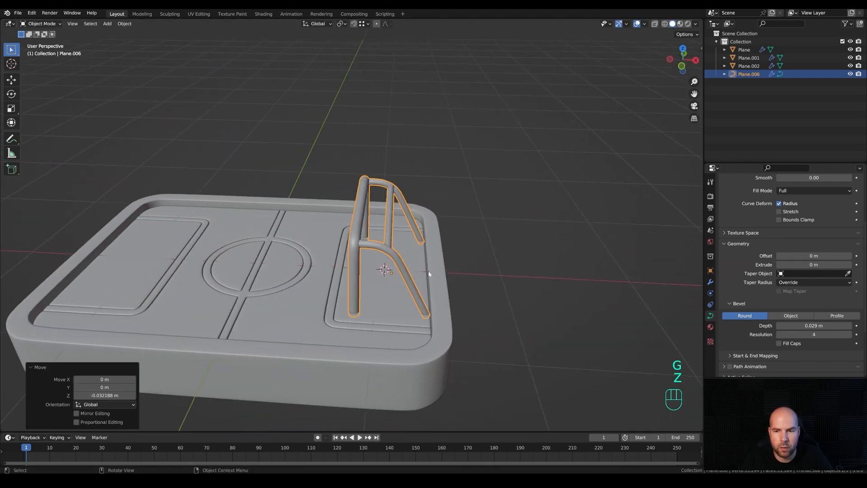
Mirror the goal on the X axis to the opposite pitch end, using the pitch object Plane as mirror object.
left_click(710, 282)
left_click(745, 194)
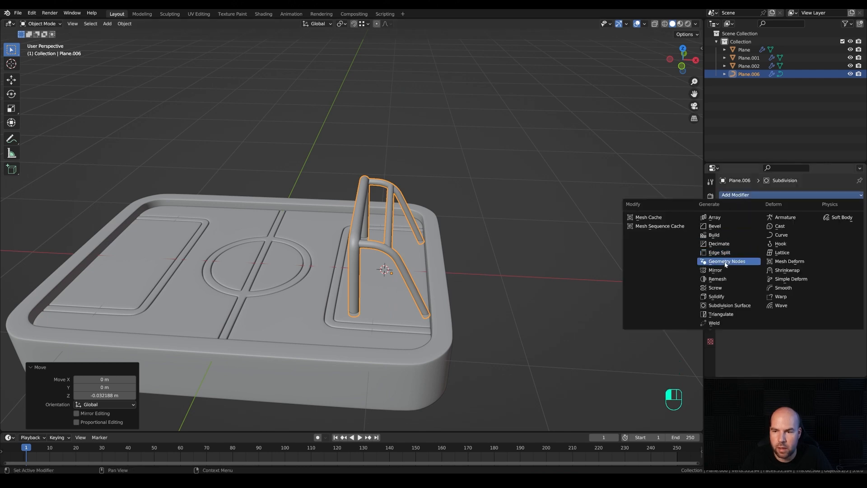
left_click(722, 270)
left_click(848, 312)
left_click(286, 289)
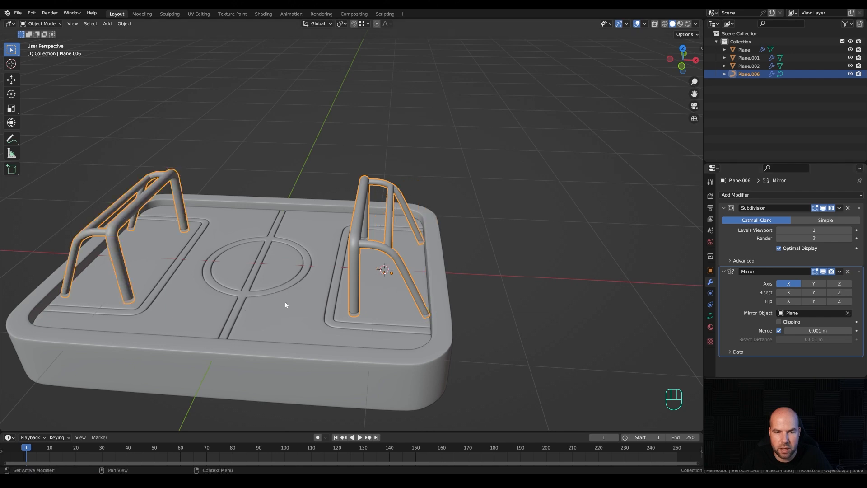
Duplicate the outer long-side face of the border frame in place and separate it into its own object.
scroll(251, 253, "down", 3)
middle_click_drag(251, 253, 351, 294)
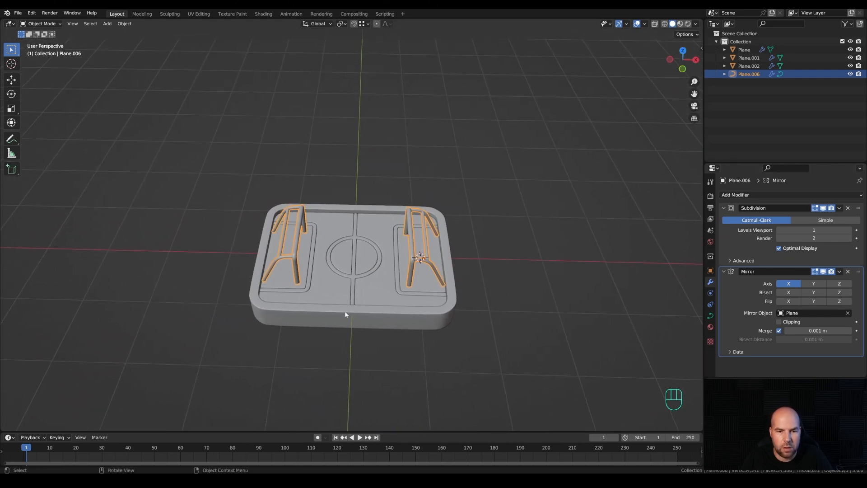
middle_click_drag(379, 324, 348, 330)
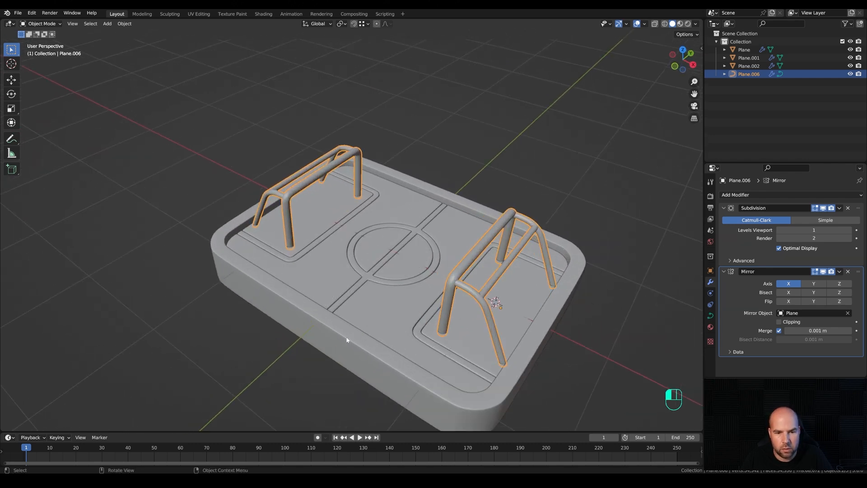
left_click(346, 356)
scroll(346, 353, "down", 3)
key("Tab")
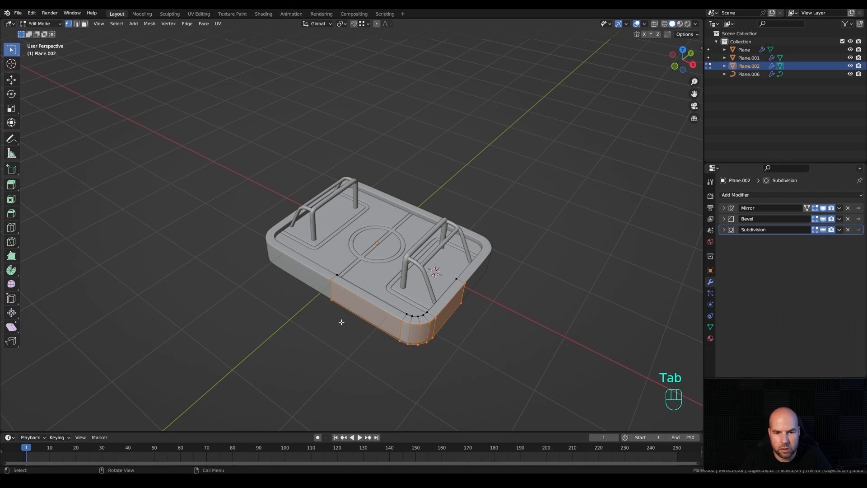
key("2")
left_click(363, 324)
key("3")
left_click(358, 293)
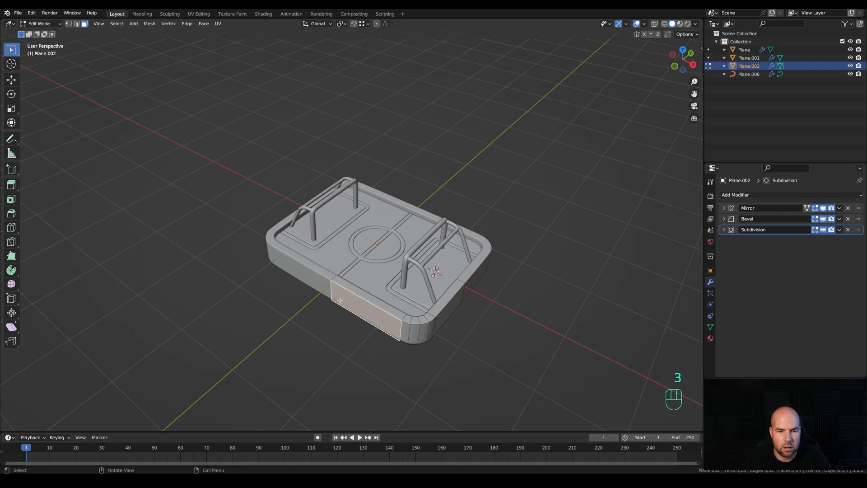
key("shift+d")
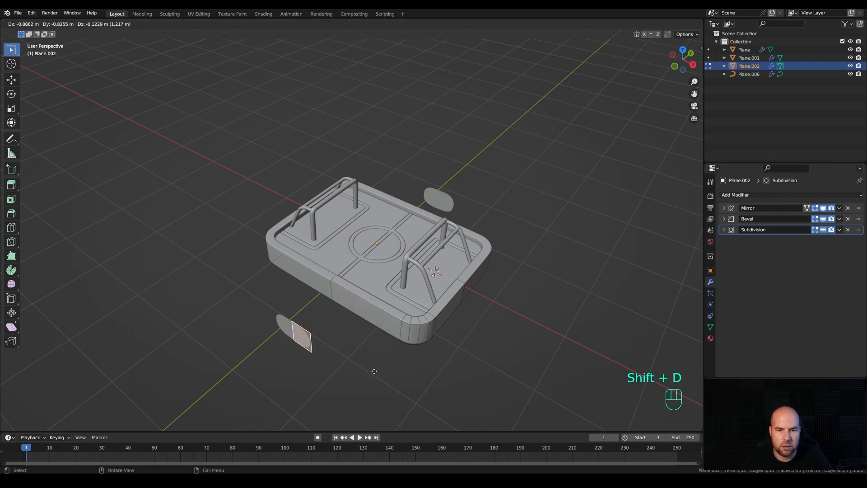
right_click(395, 359)
key("p")
left_click(391, 351)
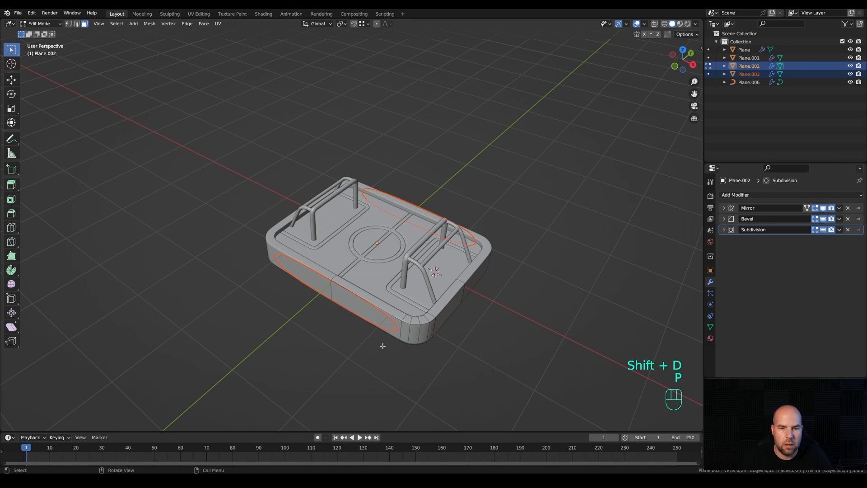
Shorten the separated side panel by moving its corner-side vertices along X toward the pitch's centre line.
key("Tab")
left_click(413, 321)
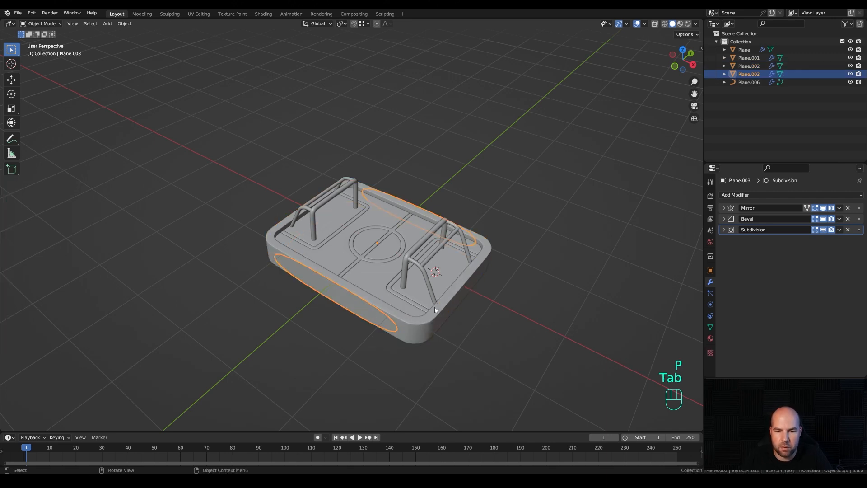
key("Tab")
key("1")
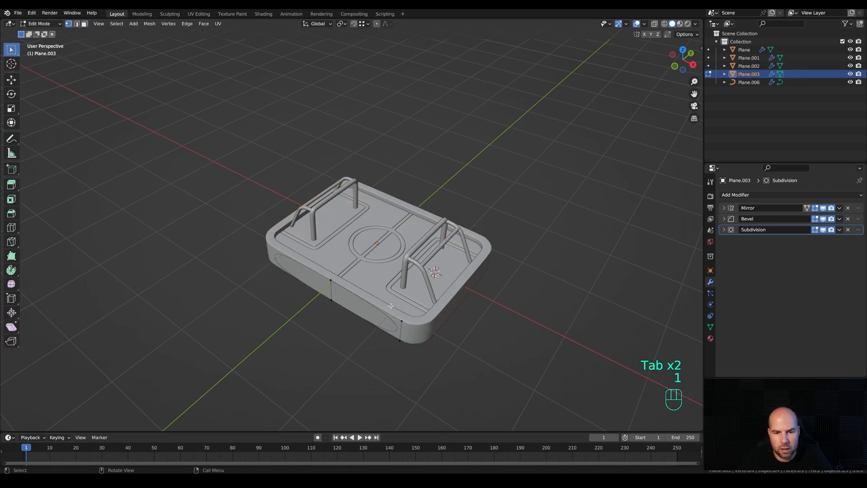
key("g")
key("y")
key("x")
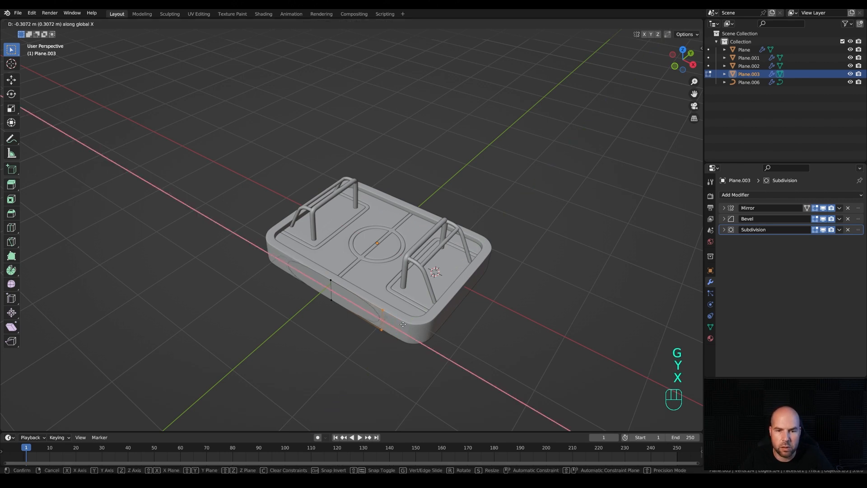
left_click(408, 322)
Extrude the whole side panel outward by about 0.167 m.
key("a")
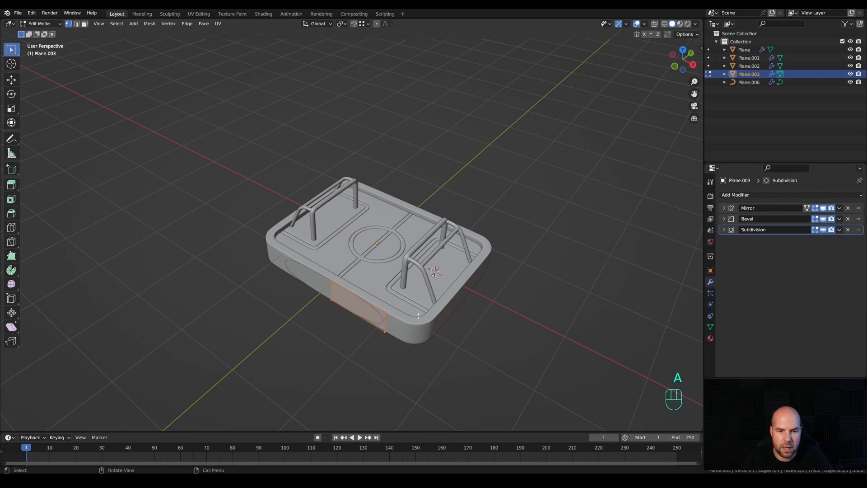
key("e")
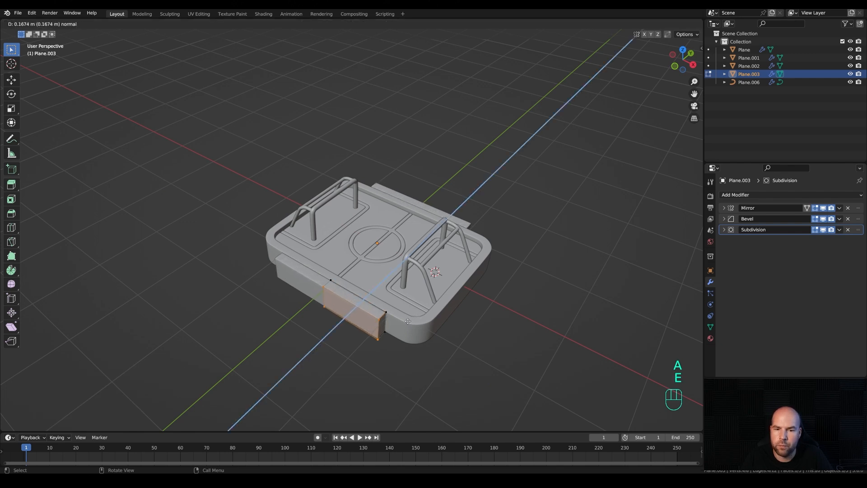
left_click(408, 322)
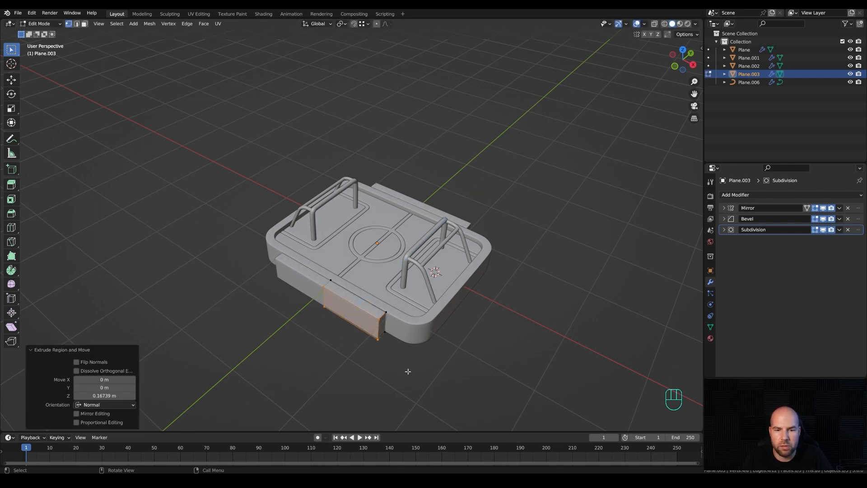
Extrude the side panel's top face upward by about 0.1 m, above the border frame.
key("3")
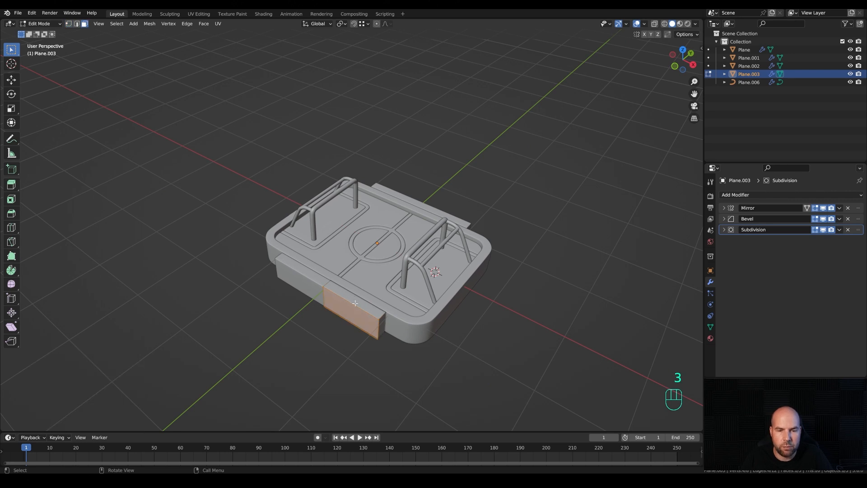
left_click(356, 299)
middle_click_drag(472, 357, 438, 326)
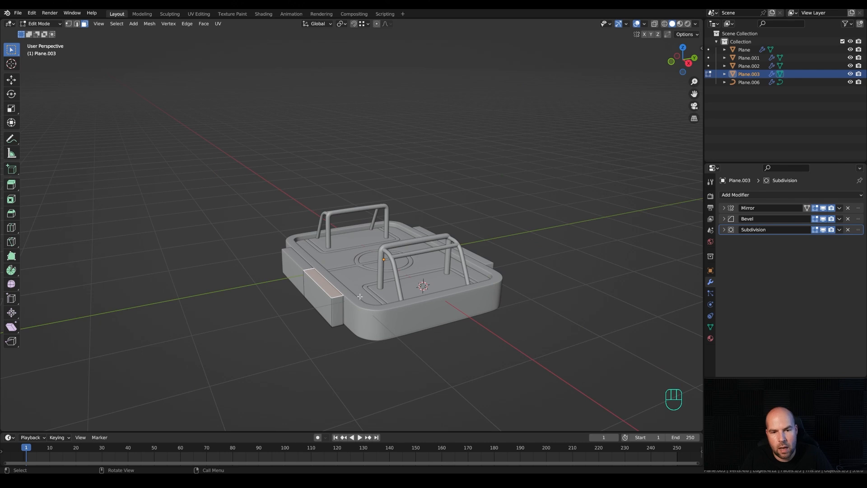
key("e")
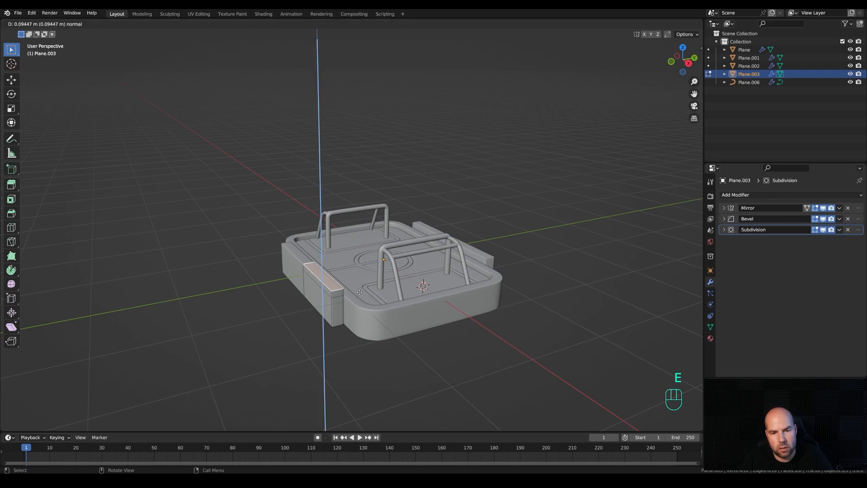
left_click(360, 290)
Extrude the raised section's pitch-facing side inward over the border frame by about 0.207 m.
middle_click_drag(360, 289, 316, 273)
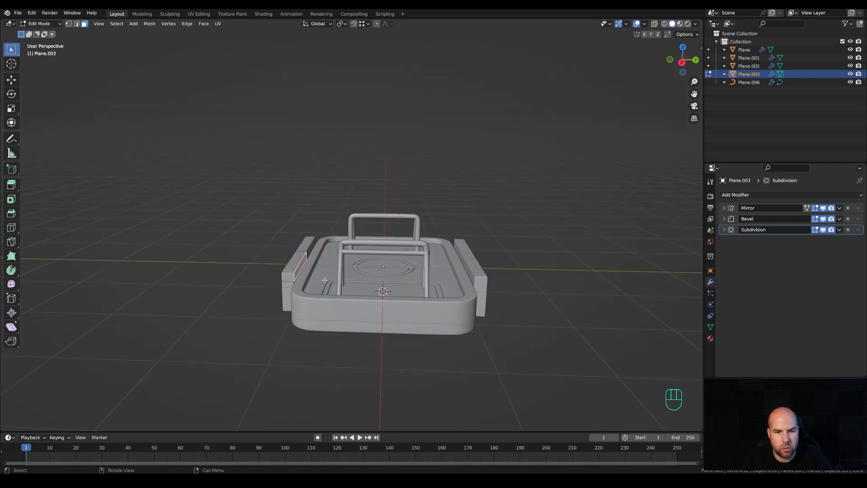
key("e")
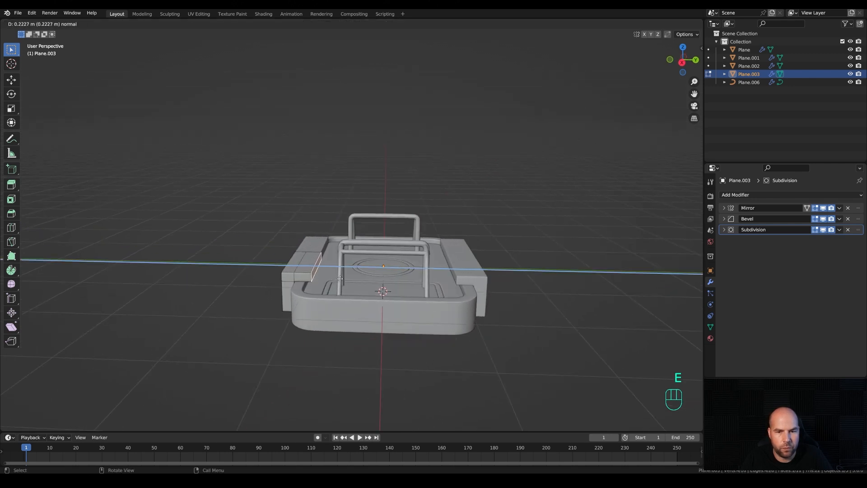
left_click(339, 280)
Move the lengthwise middle edge on top of the side block outward along Y by about 0.049 m.
middle_click_drag(339, 280, 378, 301)
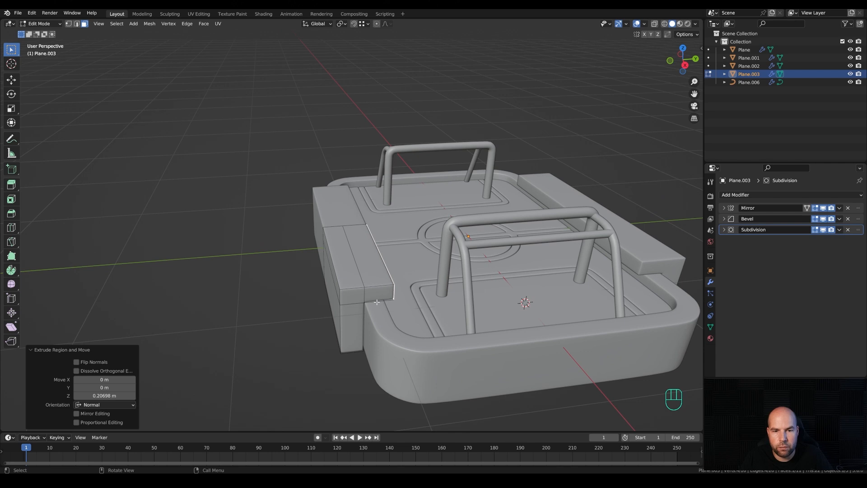
key("2")
left_click(354, 255)
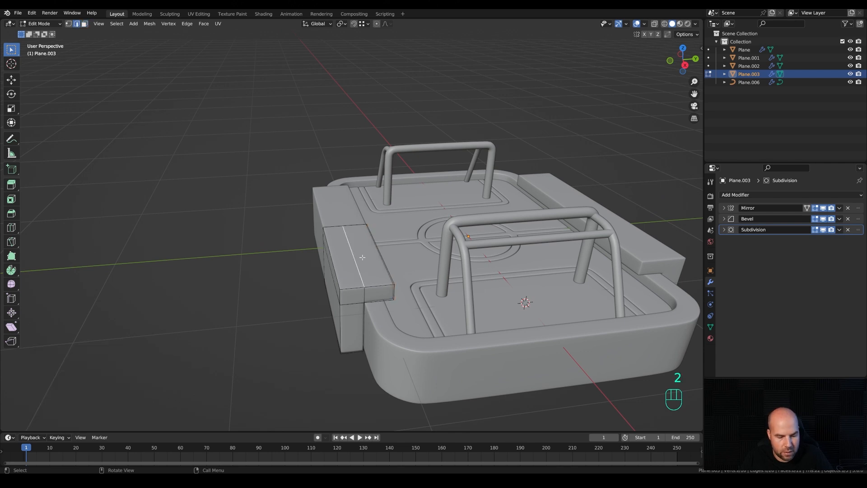
key("g")
key("y")
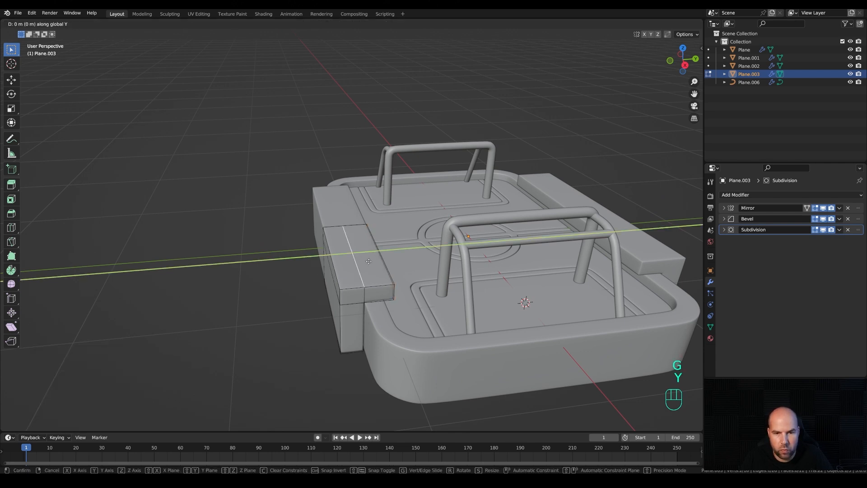
left_click(305, 273)
Add one centred lengthwise loop cut along the pitch-facing strip on top of the side block.
key("ctrl+r")
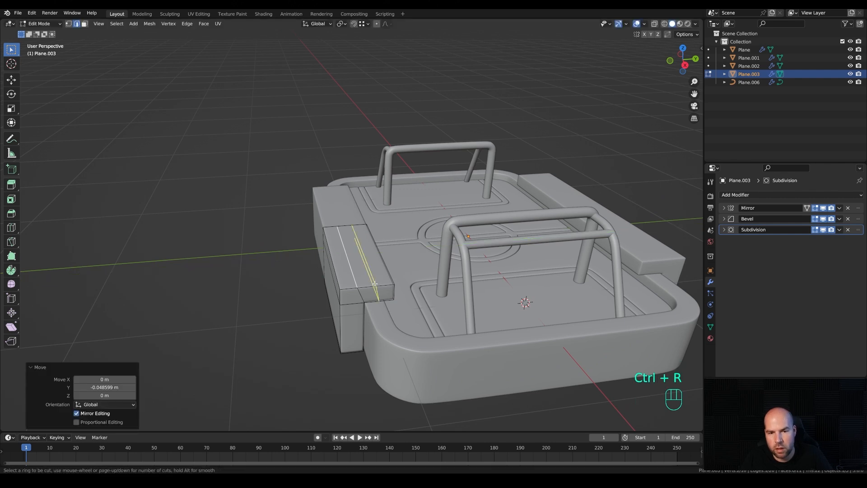
left_click(374, 285)
right_click(374, 288)
middle_click_drag(374, 288, 323, 311)
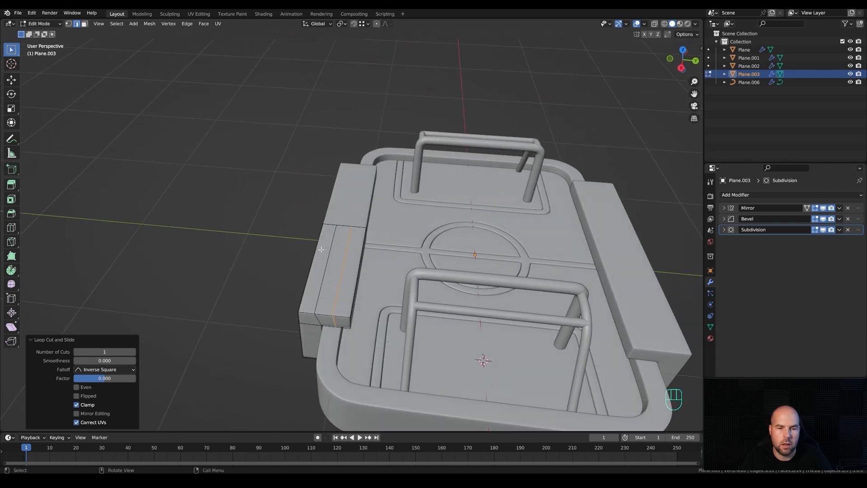
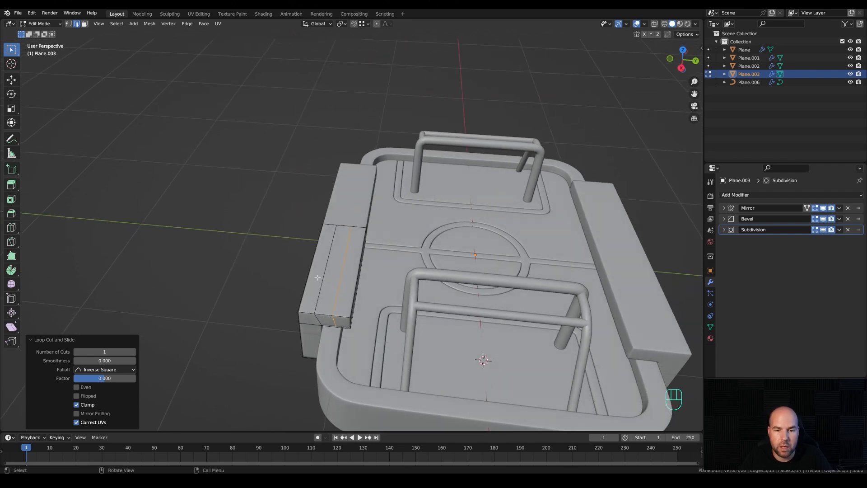
Extrude the outer two lengthwise top strips of the side block upward by about 0.09 m to form a step.
scroll(316, 312, "up", 3)
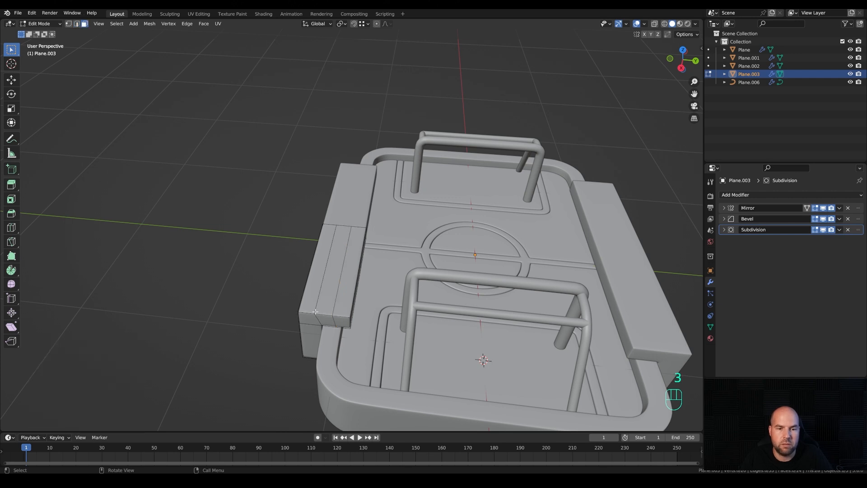
left_click(317, 261)
left_click(336, 271, "shift")
middle_click_drag(411, 319, 419, 299)
key("e")
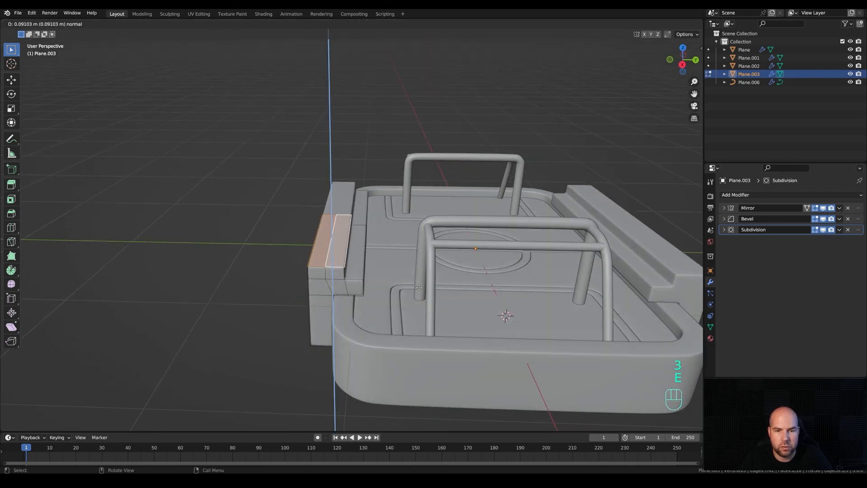
Extrude only the outermost top strip of the side block upward by about 0.087 m to form the highest step.
left_click(304, 248)
key("e")
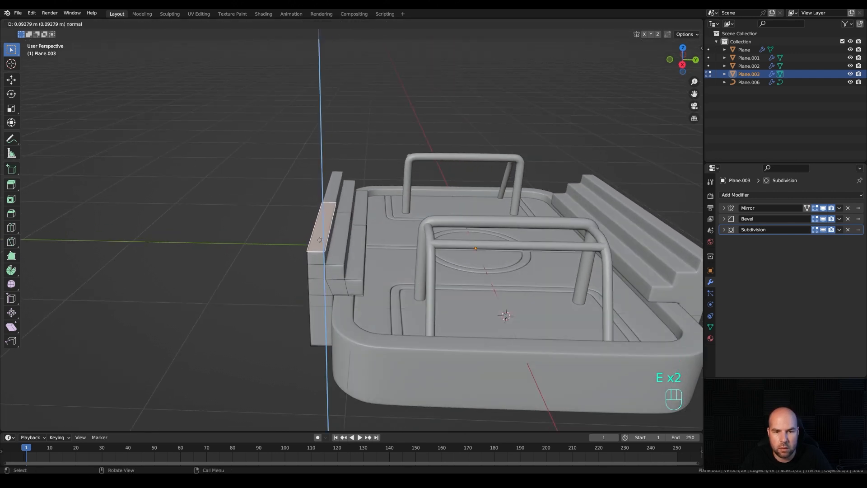
left_click(320, 240)
Set the Bevel modifier amount to 0.02 m on the stepped side stands and to 0.029 m on the border frame.
middle_click_drag(231, 292, 450, 291)
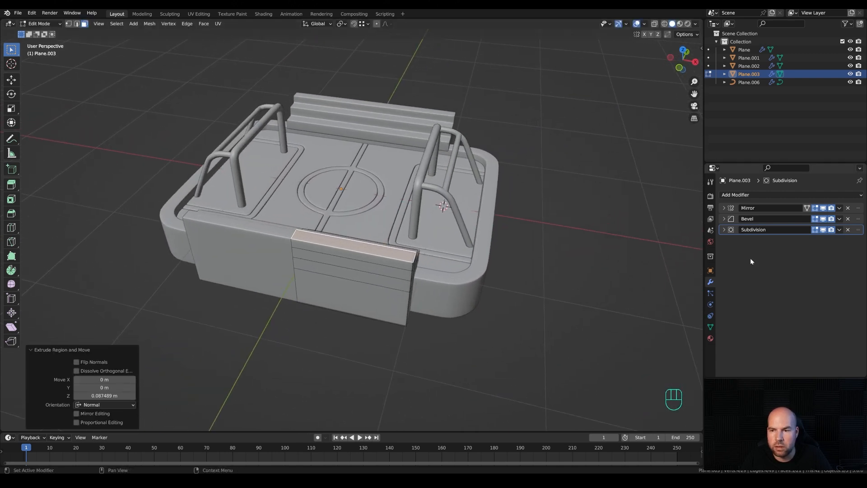
middle_click_drag(519, 291, 373, 277)
scroll(373, 277, "up", 2)
key("Tab")
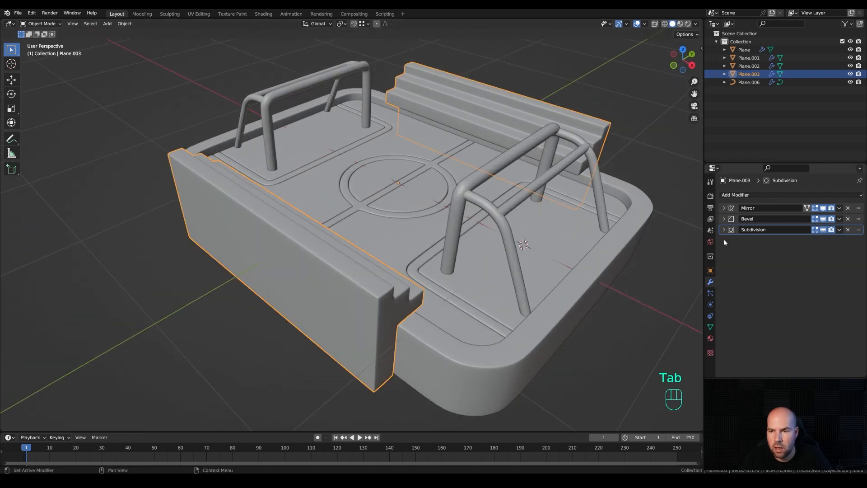
left_click(724, 219)
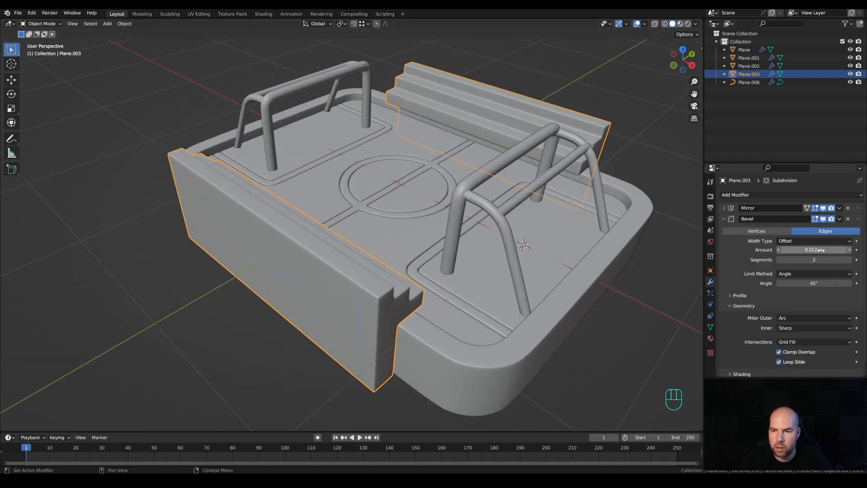
mouse_move(814, 250)
left_mouse_down("shift")
mouse_move(831, 249)
mouse_move(820, 250)
left_mouse_up("shift")
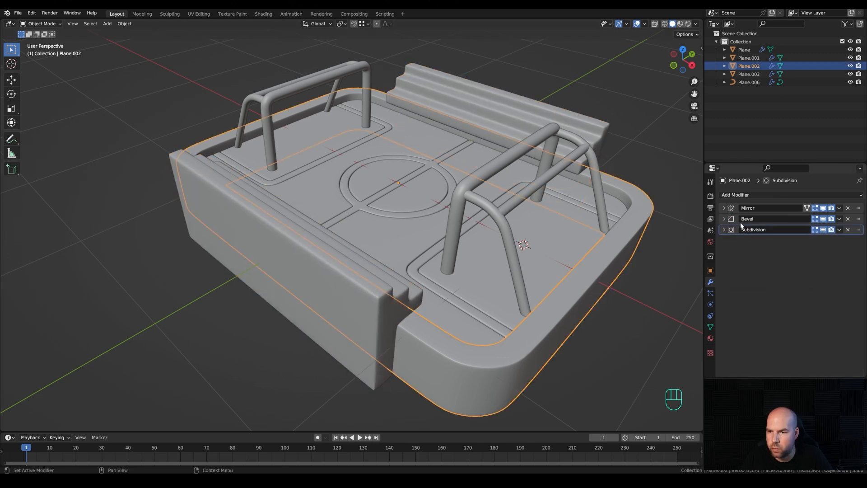
left_click(724, 219)
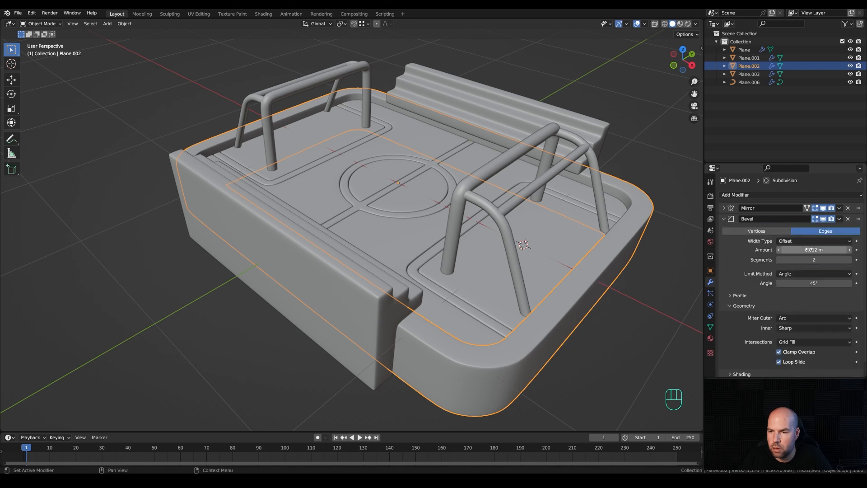
left_click_drag(814, 250, 838, 250, "shift")
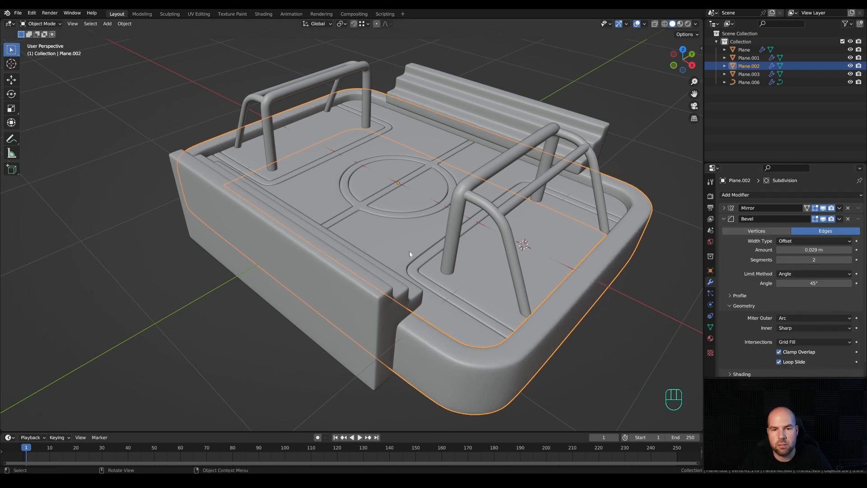
Duplicate the three step top faces of the side stand in place and separate them into their own object.
middle_click_drag(398, 256, 343, 254)
left_click(300, 218)
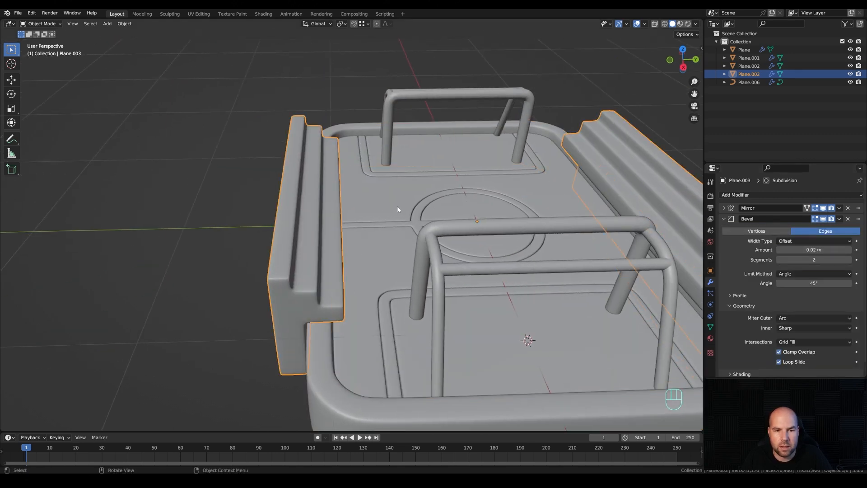
middle_click_drag(398, 207, 325, 218)
key("Tab")
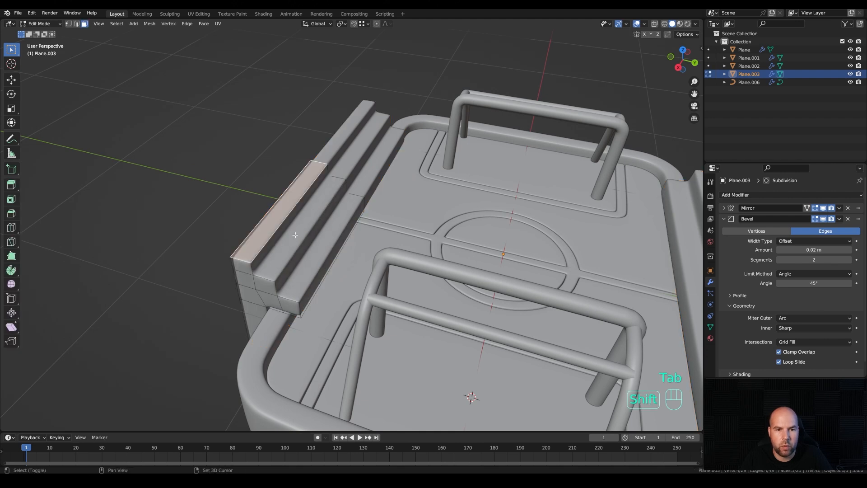
left_click(314, 233, "shift")
left_click(332, 257, "shift")
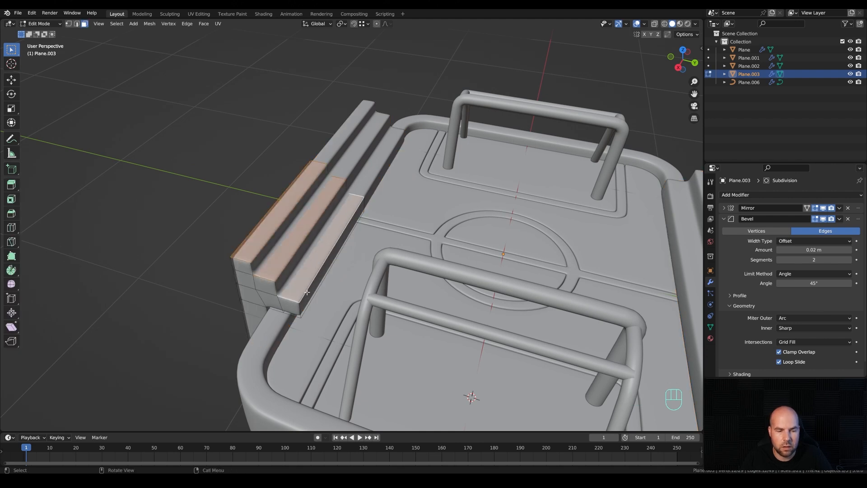
middle_click_drag(332, 257, 339, 251)
key("shift+d")
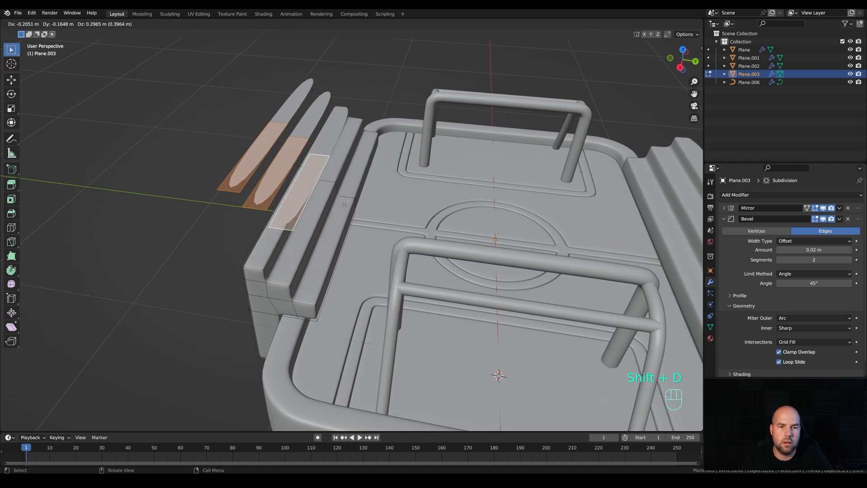
right_click(356, 208)
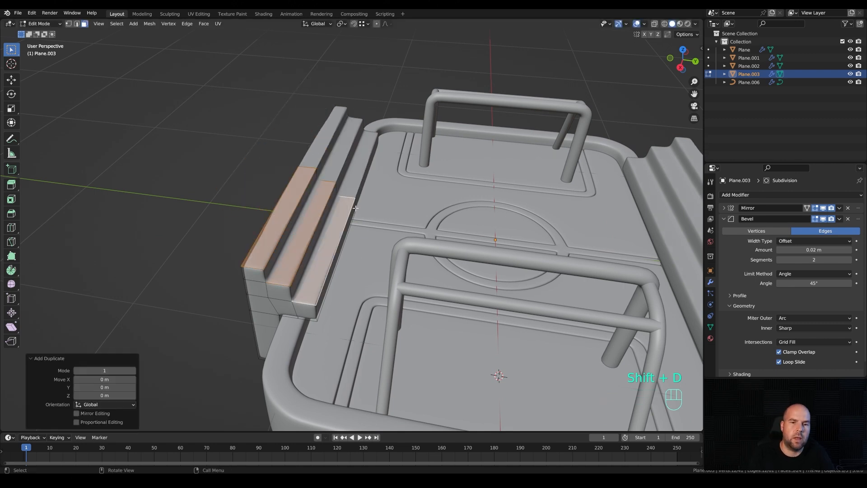
key("p")
left_click(339, 215)
key("Tab")
Extrude all three separated seat strips upward by about 0.083 m.
left_click(331, 229)
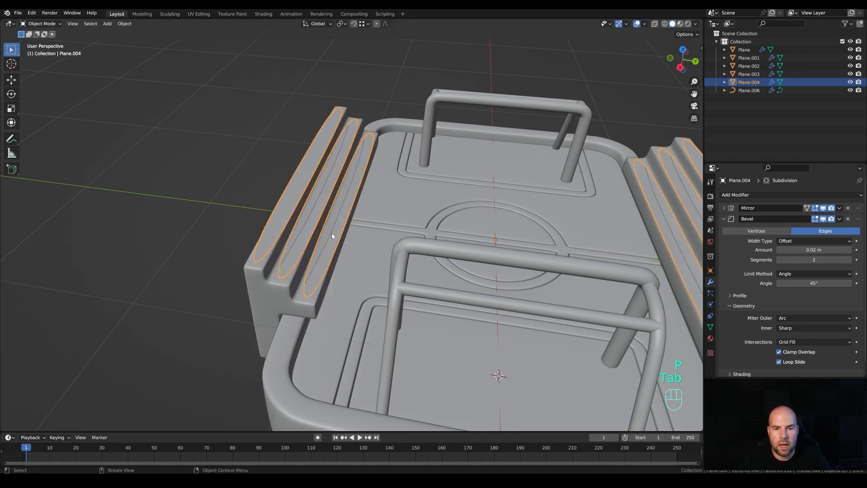
middle_click_drag(340, 256, 365, 252)
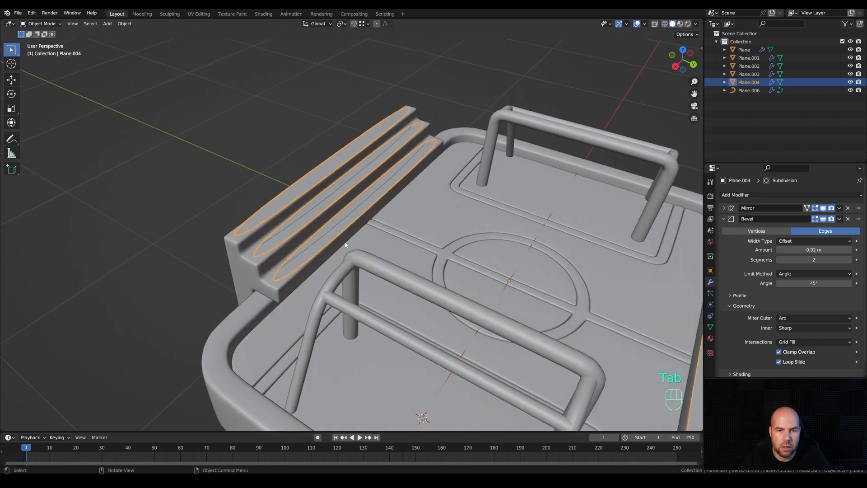
key("Tab")
key("a")
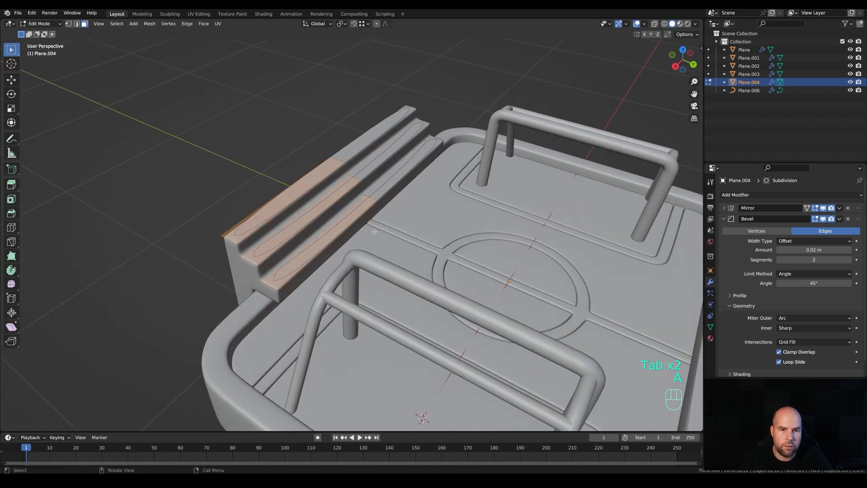
key("e")
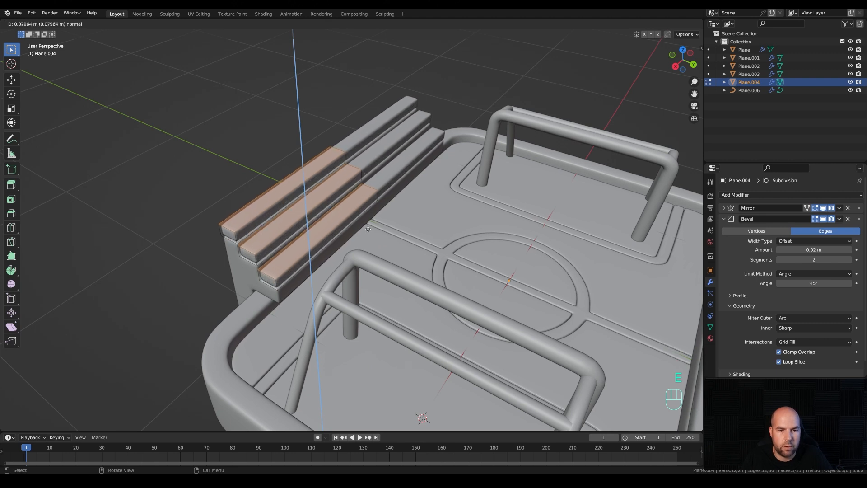
left_click(323, 240)
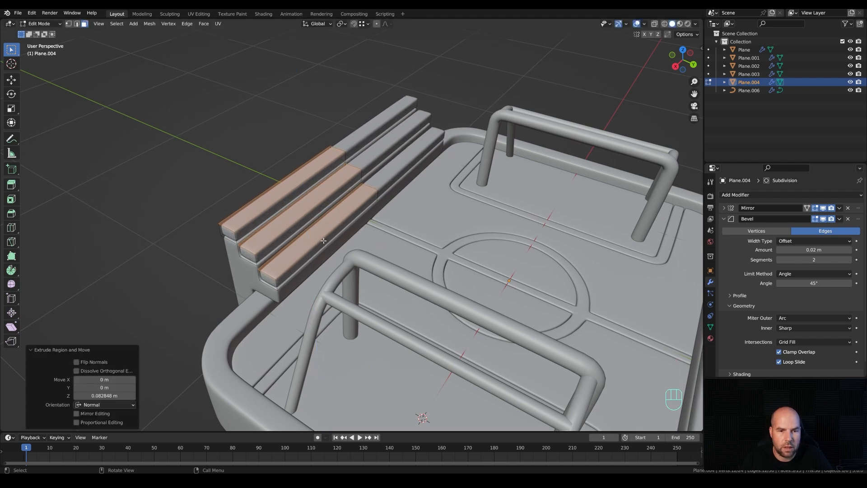
Move the pitch-facing sides of the three seat strips along Y toward the pitch by about 0.024 m.
left_click(324, 244)
left_click(316, 210, "shift")
left_click(307, 185, "shift")
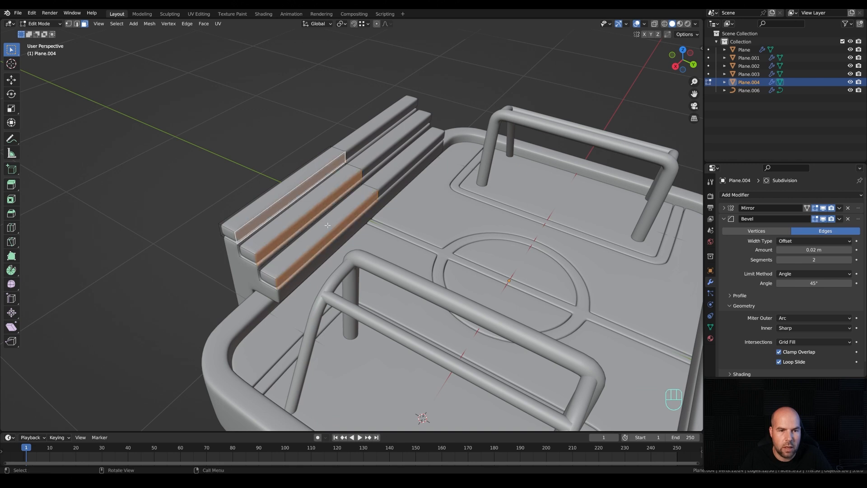
key("g")
key("x")
key("y")
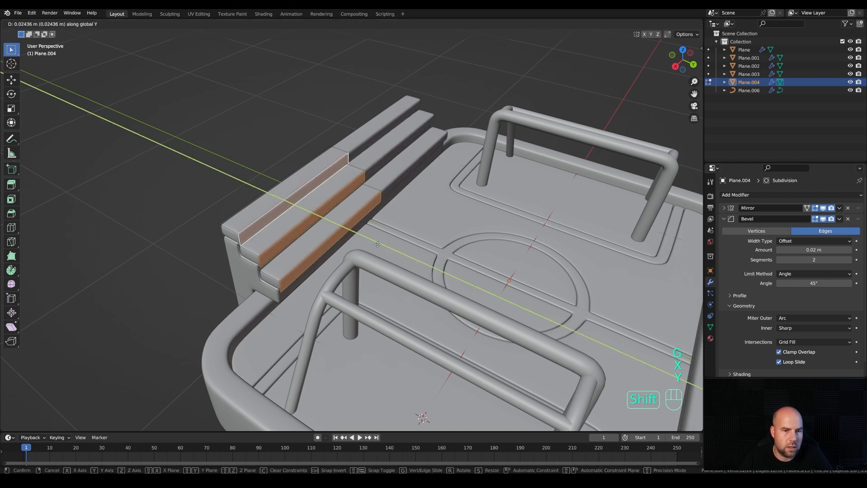
left_click(372, 243)
Move the end faces of the three seat strips outward along X so they overhang the stand's end.
left_click(270, 280)
left_click(249, 255, "shift")
left_click(227, 234, "shift")
key("g")
key("y")
key("x")
left_click(347, 229)
scroll(271, 253, "down", 3)
key("Tab")
Snap the 3D cursor to an edge on the top of the border frame's rounded corner.
middle_click_drag(233, 281, 364, 276)
scroll(349, 291, "down", 2)
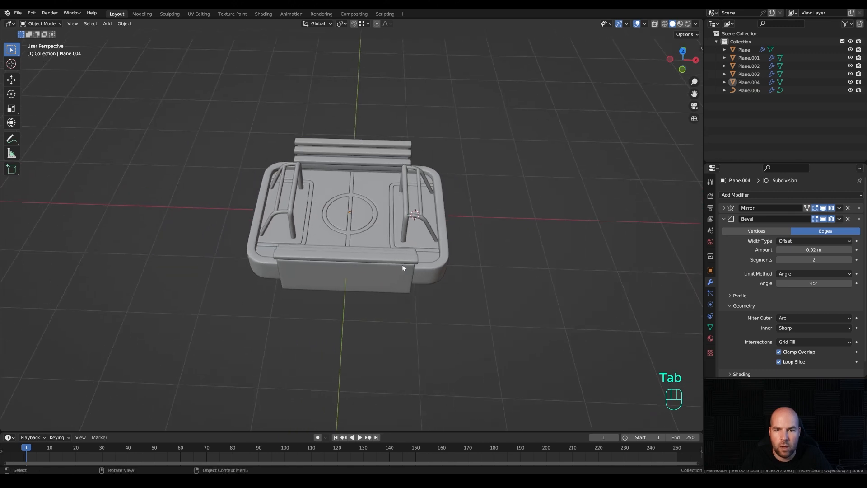
scroll(402, 265, "up", 1)
middle_click_drag(434, 248, 389, 242)
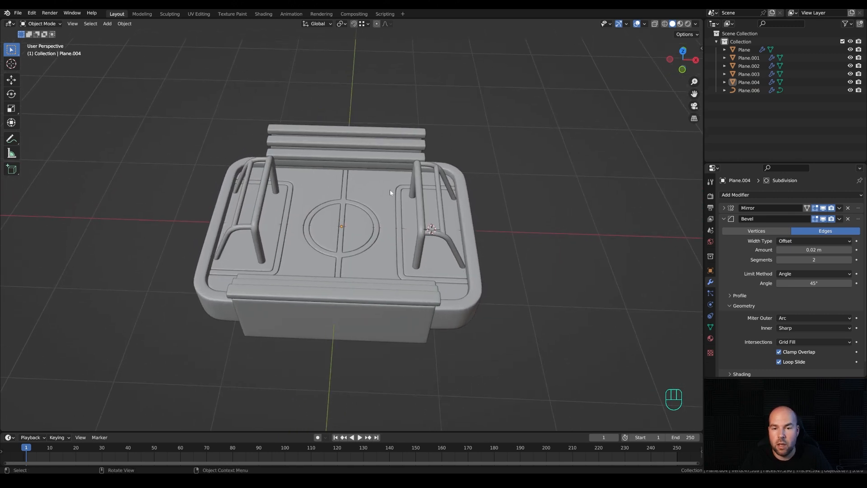
middle_click_drag(390, 191, 386, 188)
left_click(462, 312)
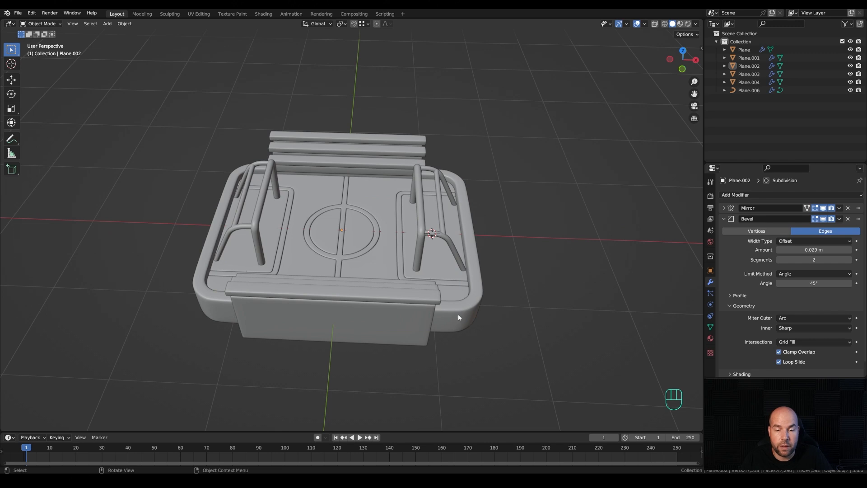
left_click(468, 305)
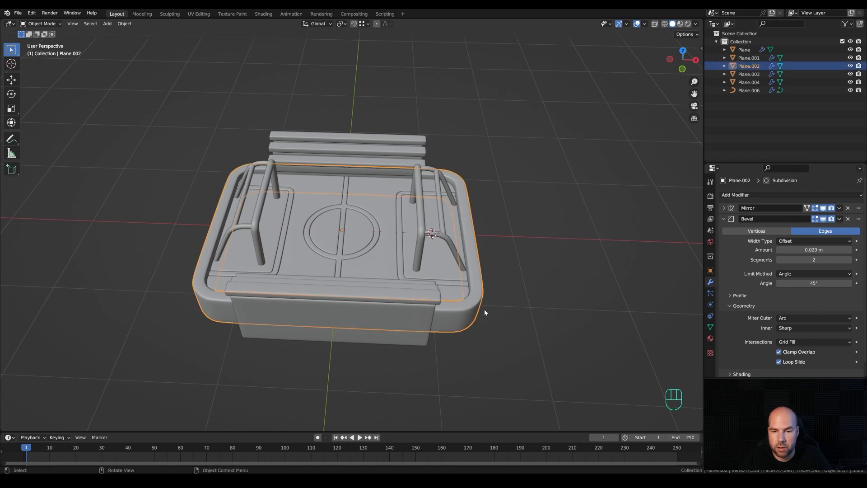
key("Tab")
left_click(472, 299)
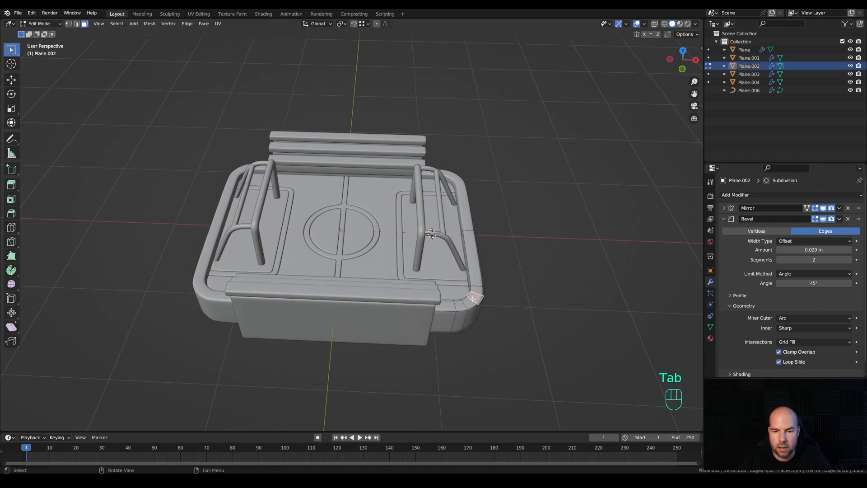
key("2")
left_click(480, 310)
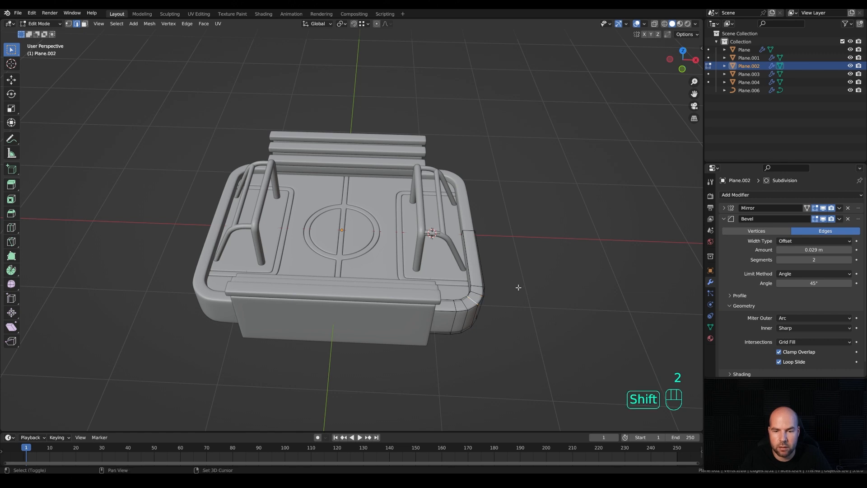
key("shift+s")
left_click(517, 329)
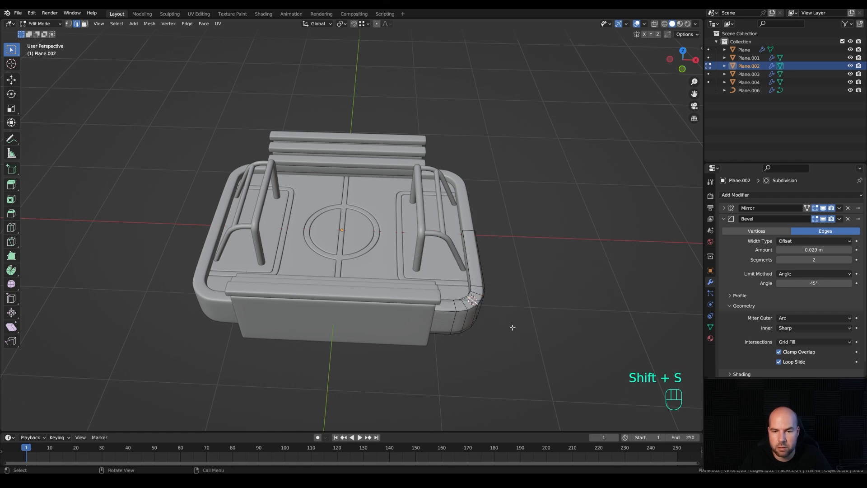
Add a plane at the 3D cursor and merge it at center into a single point, using vertex select mode.
key("Tab")
middle_click_drag(504, 300, 489, 244)
key("shift+a")
mouse_move(474, 236)
left_click(502, 241)
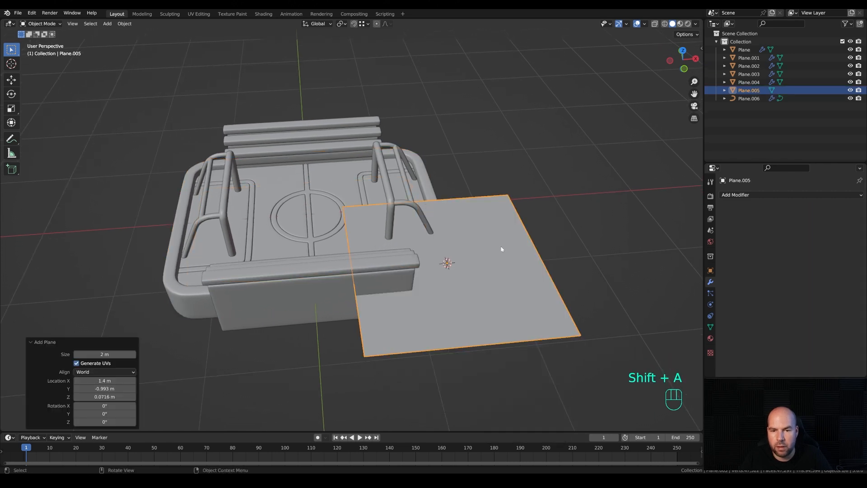
key("Tab")
key("m")
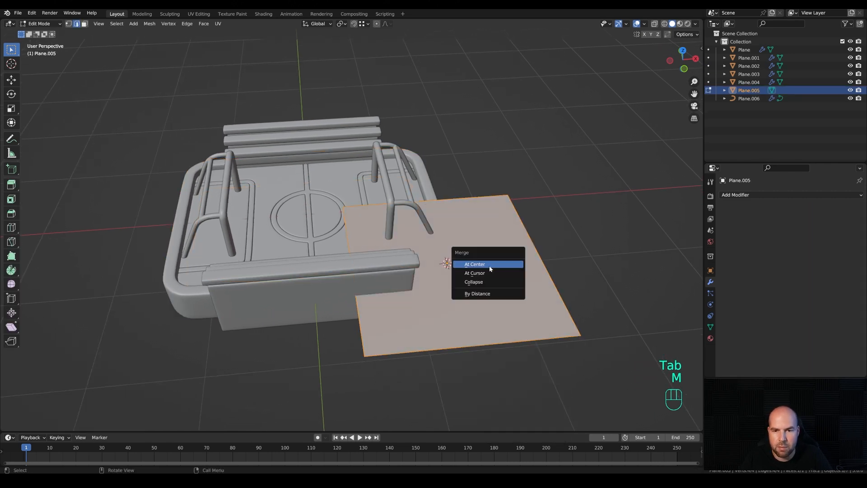
left_click(507, 264)
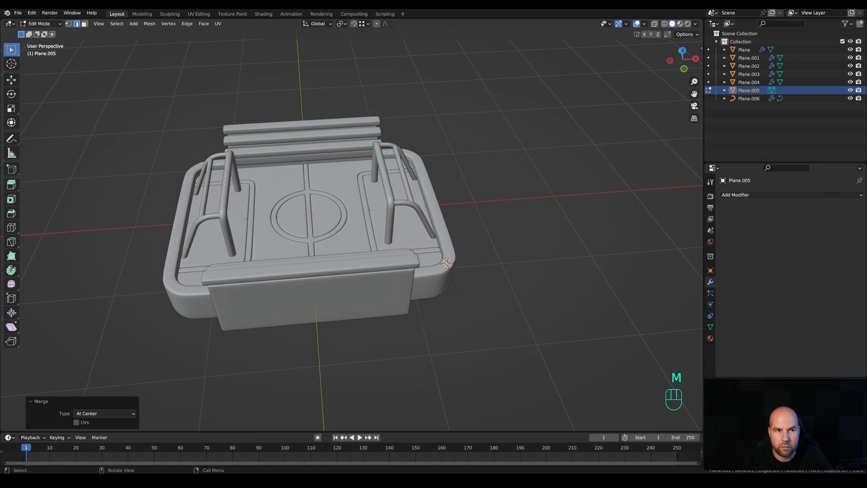
left_click(69, 24)
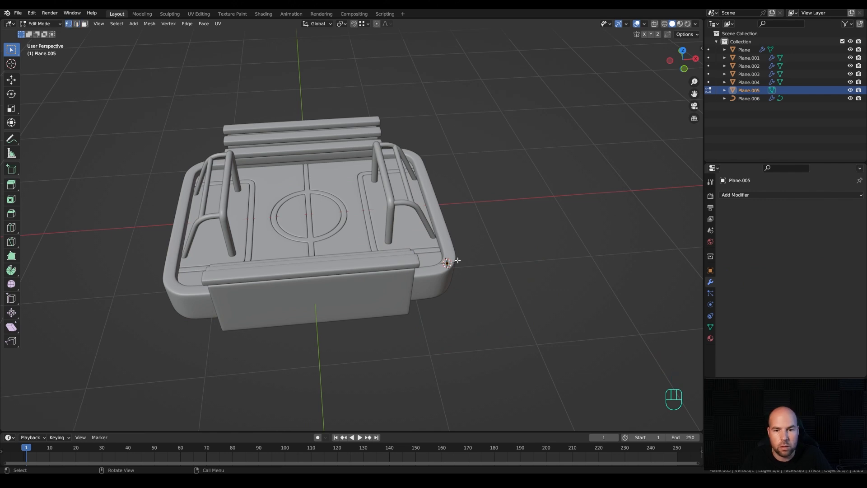
Extrude the corner point about 0.92 m up along Z into a vertical edge, and lower its top end by about 0.14 m.
key("a")
key("a")
left_click_drag(508, 305, 396, 237)
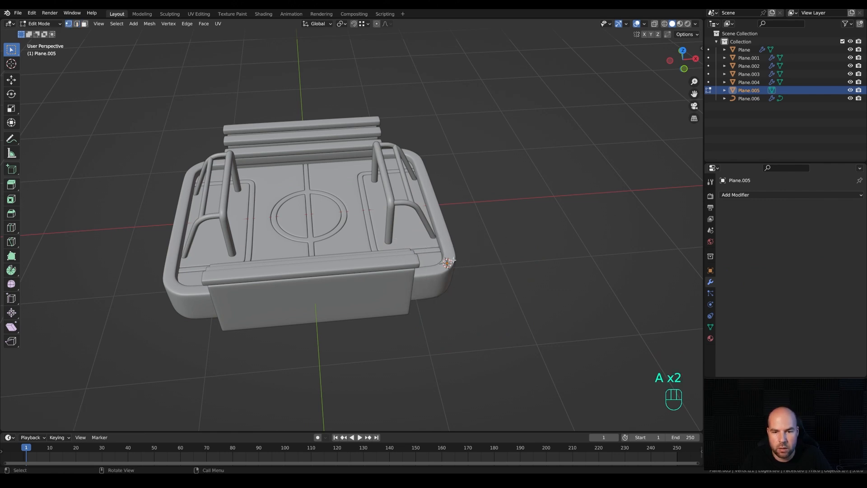
key("e")
key("z")
left_click(483, 209)
middle_click_drag(463, 253, 477, 218)
key("g")
key("z")
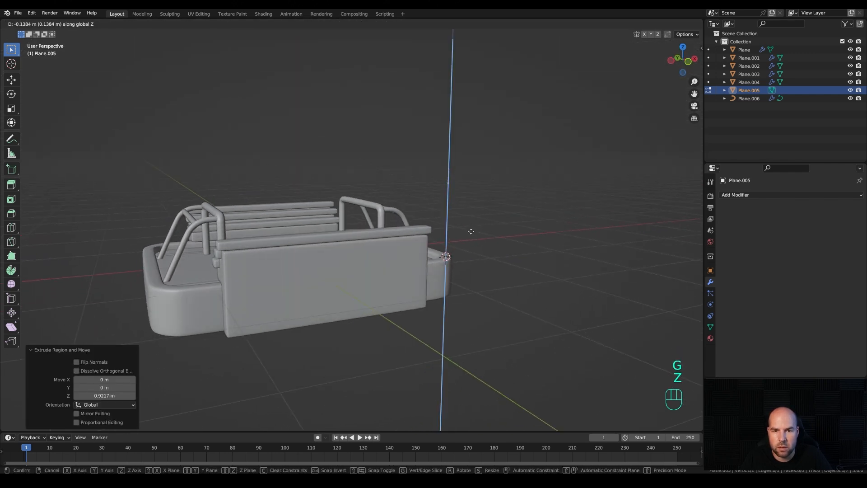
left_click(470, 231)
Convert the vertical corner edge to a curve and give it a round bevel depth of 0.04 m to form a pole.
key("Tab")
key("Tab")
key("Tab")
right_click(460, 221)
mouse_move(470, 248)
left_click(506, 253)
left_click(711, 315)
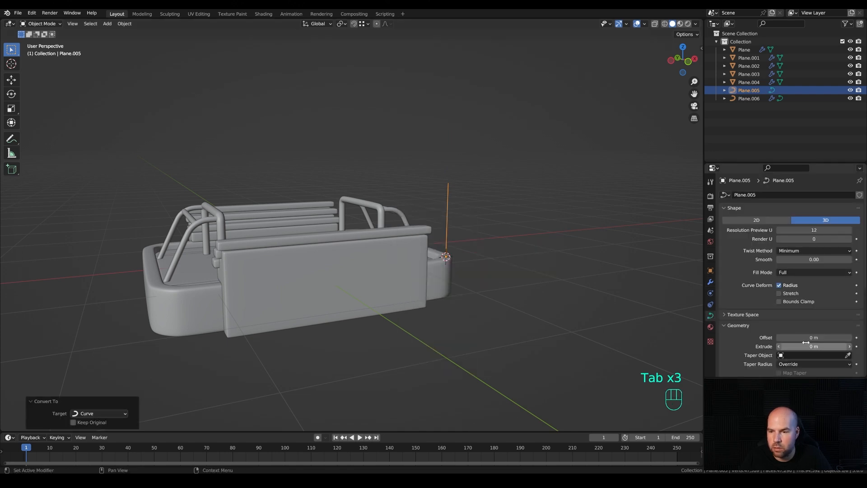
scroll(809, 350, "down", 3, "shift")
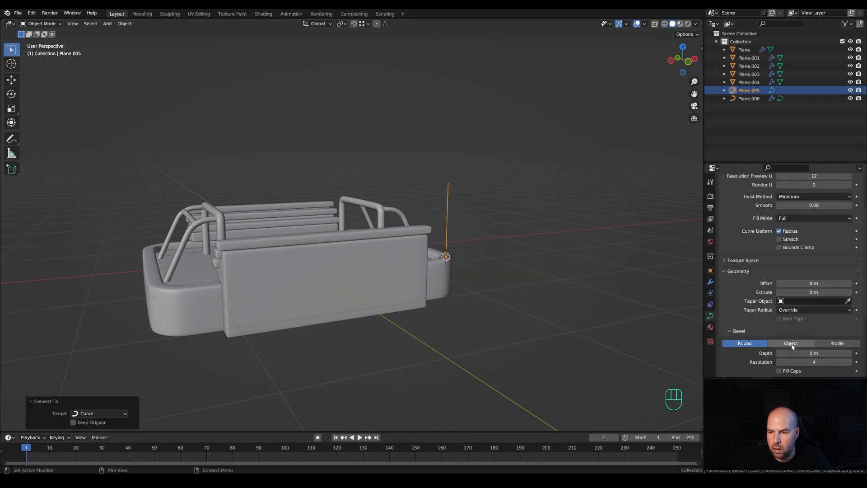
left_click_drag(809, 353, 844, 354, "shift")
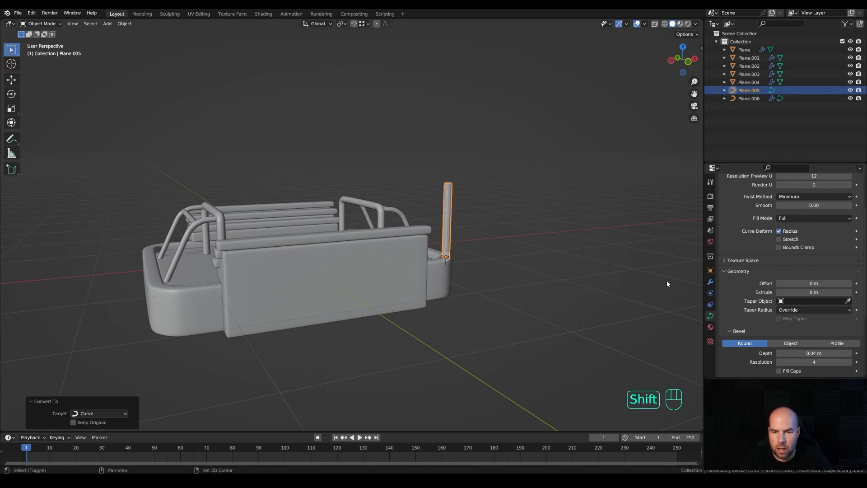
Snap the 3D cursor to the top control point of the corner pole and return to Object Mode.
middle_click_drag(465, 189, 457, 216)
key("Tab")
scroll(533, 180, "up", 2, "shift")
key("shift+s")
left_click(530, 235)
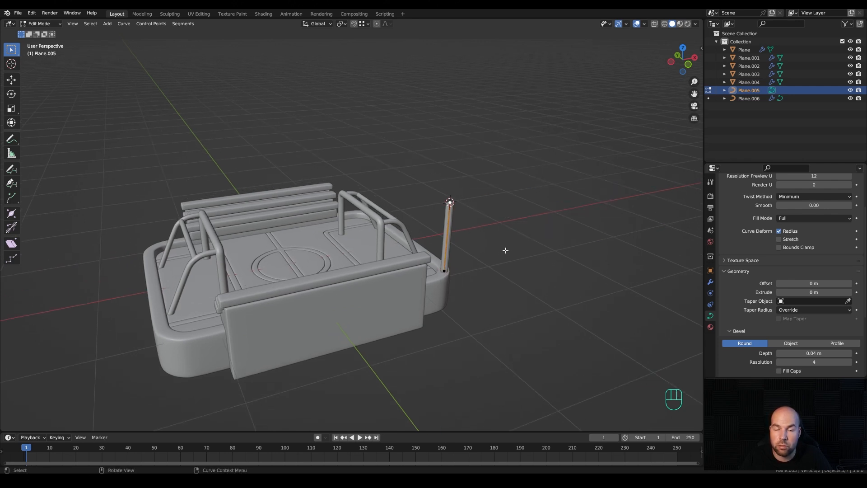
key("Tab")
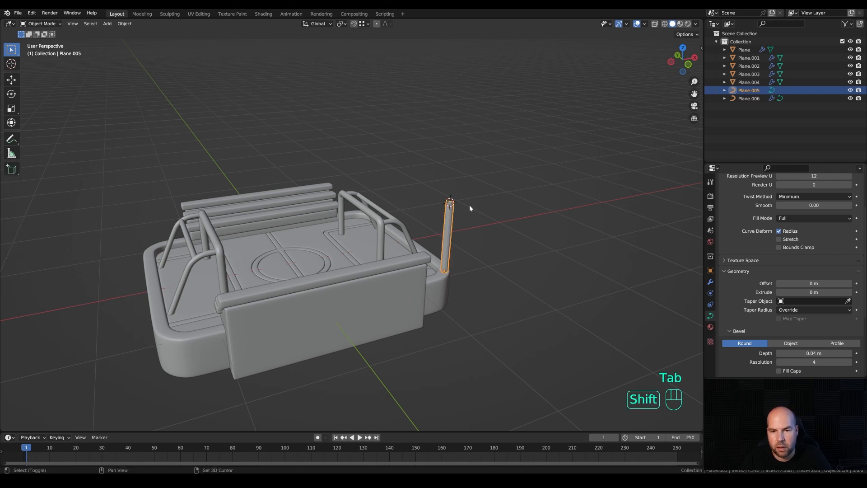
Add a plane at the 3D cursor on top of the pole and rotate its mesh 90° about Y in Edit Mode.
key("shift+a")
mouse_move(470, 205)
left_click(510, 207)
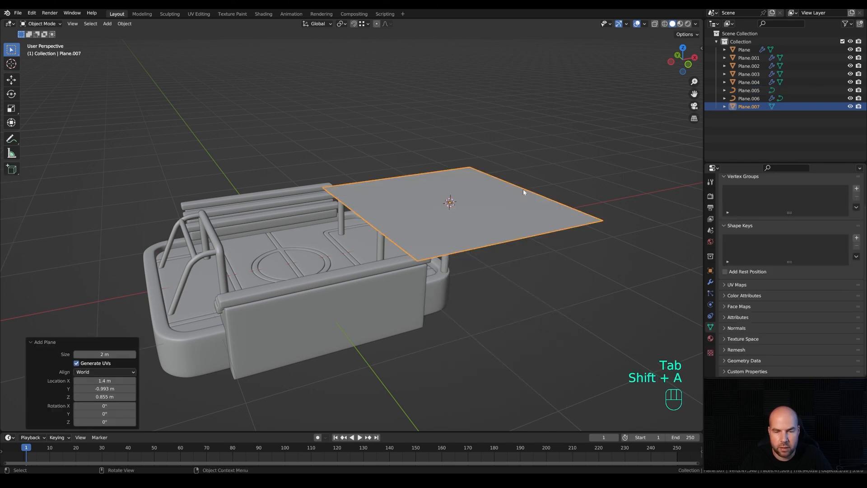
key("Tab")
key("ctrl+z")
key("ctrl+z")
key("r")
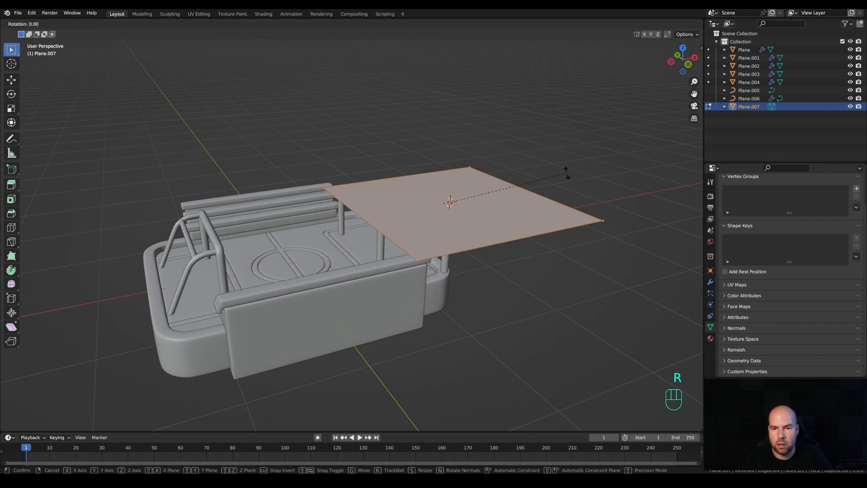
type("y")
type("90")
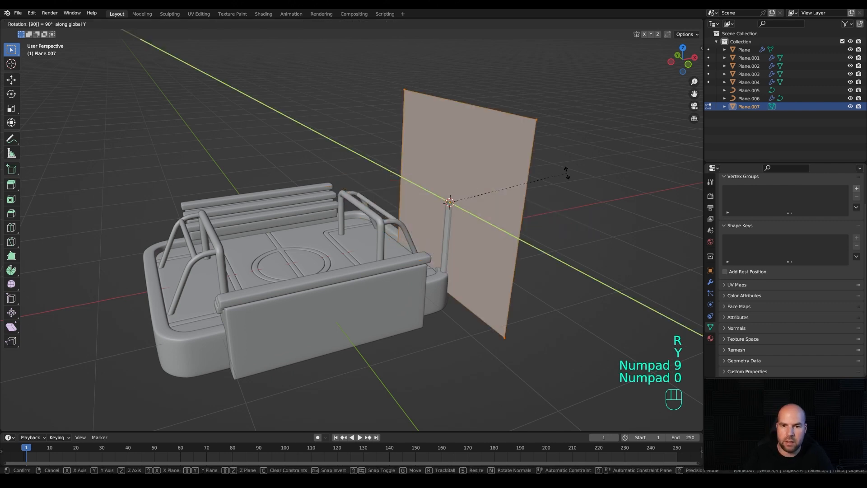
key("KP_Enter")
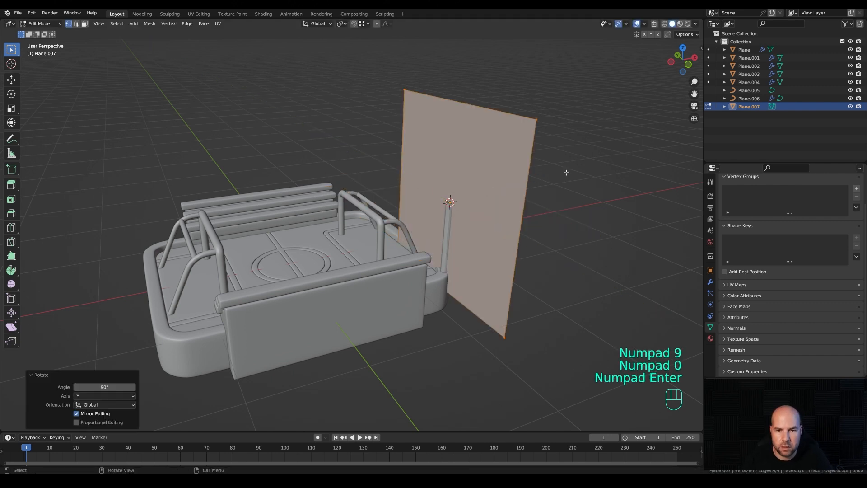
Move the upright plane 1 m up along Z so its lower edge meets the pole's top.
type("gz")
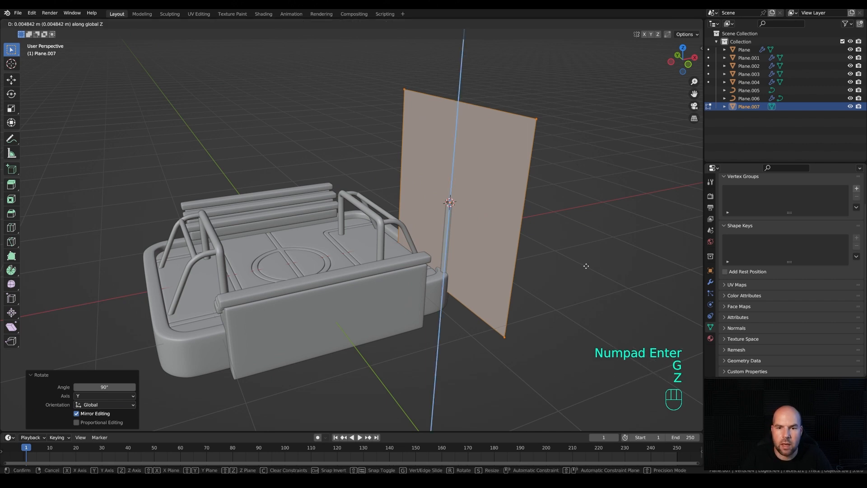
type("1")
key("KP_Enter")
middle_click_drag(542, 265, 510, 325, "shift")
scroll(426, 238, "down", 1)
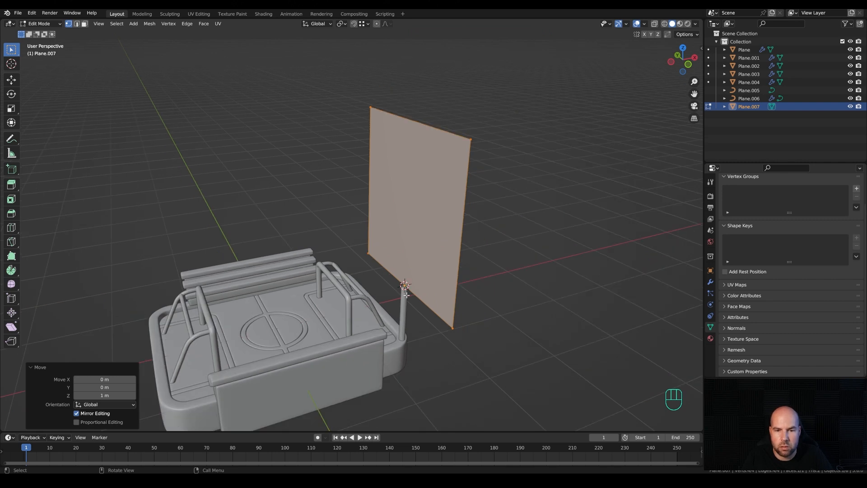
Lower the upper edge of the upright plane by about 0.62 m along Z.
middle_click_drag(424, 308, 443, 302)
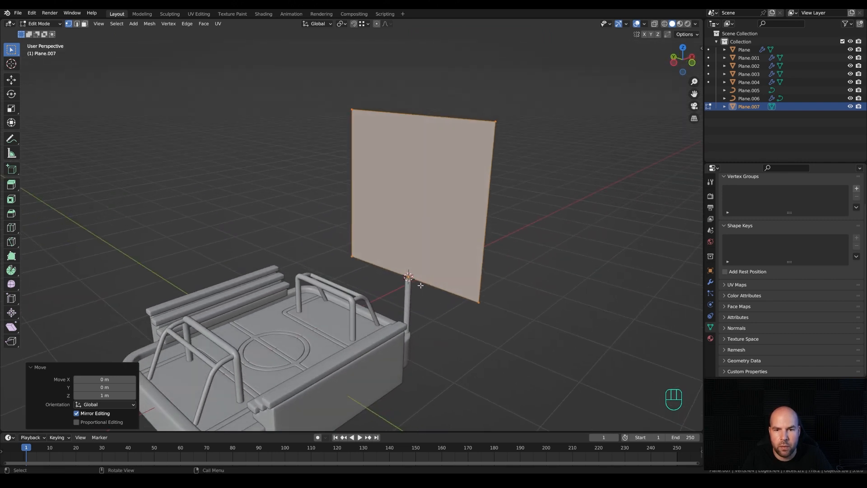
left_click_drag(280, 62, 527, 142)
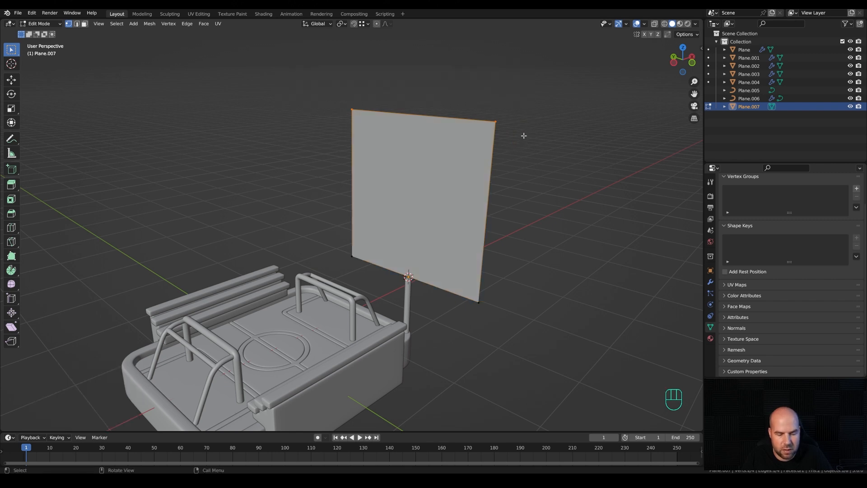
key("g")
key("z")
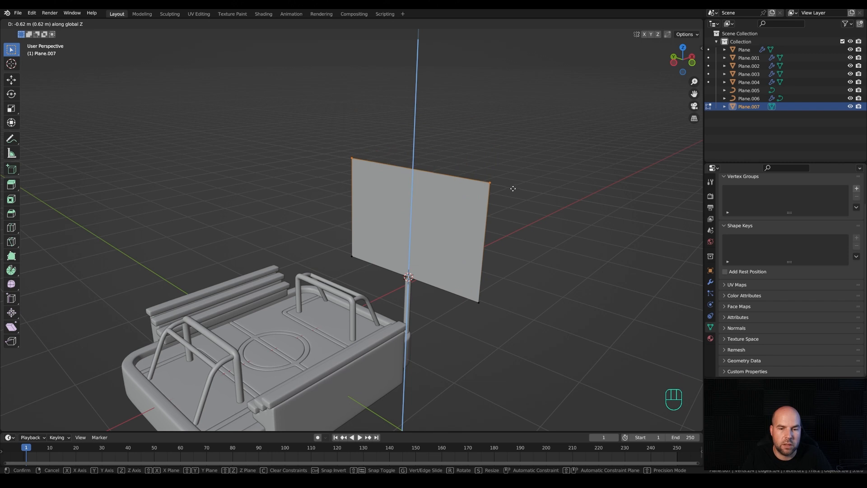
left_click(513, 188)
Scale the whole plane down to about 0.451 in object mode and apply its scale.
key("Tab")
key("s")
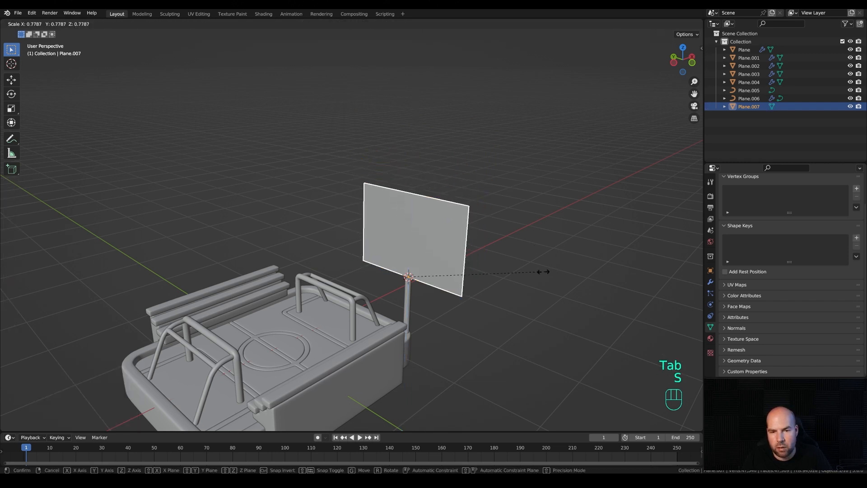
left_click(488, 280)
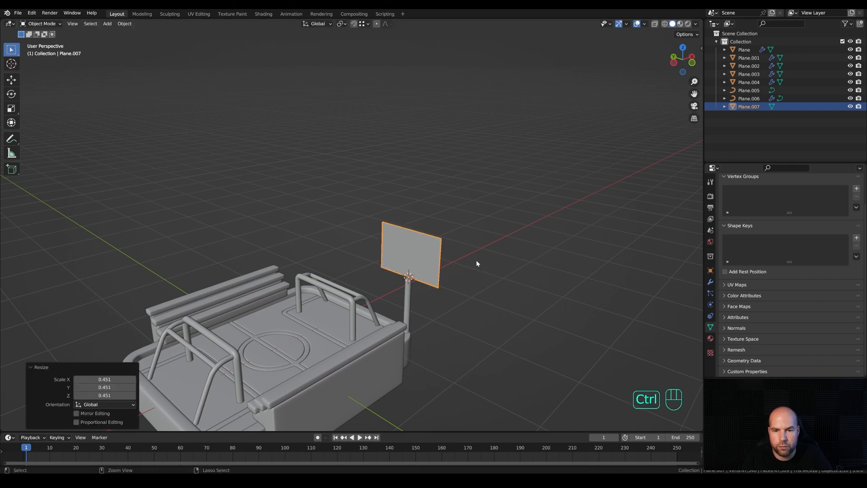
key("ctrl+a")
left_click(427, 282)
middle_click_drag(487, 288, 496, 234)
key("Tab")
key("Tab")
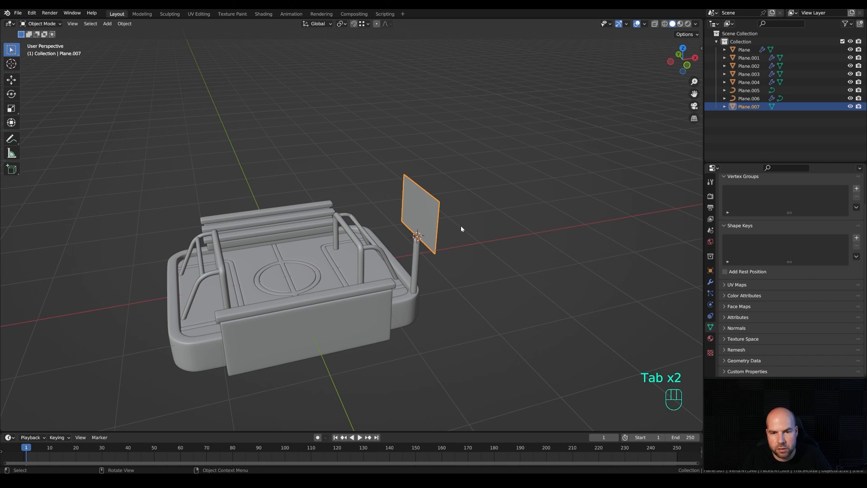
Round the plane's four corners with a vertex bevel of about 0.062 m and 4 segments.
key("Tab")
key("a")
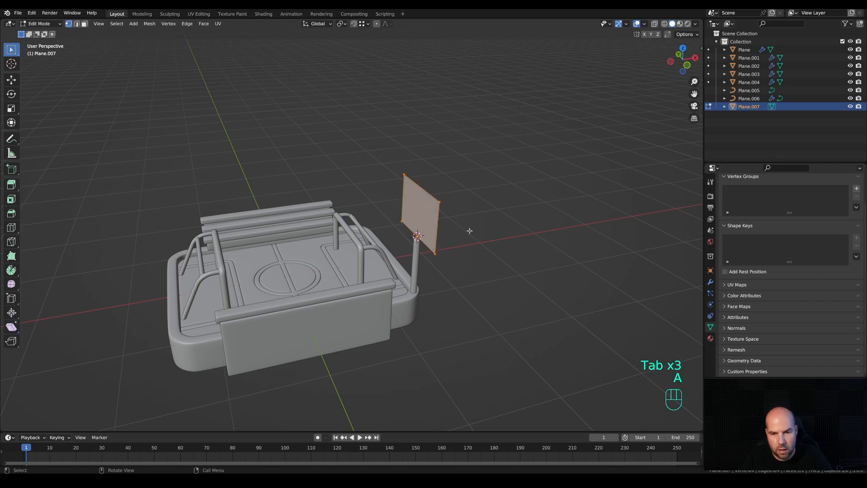
key("ctrl+b")
key("v")
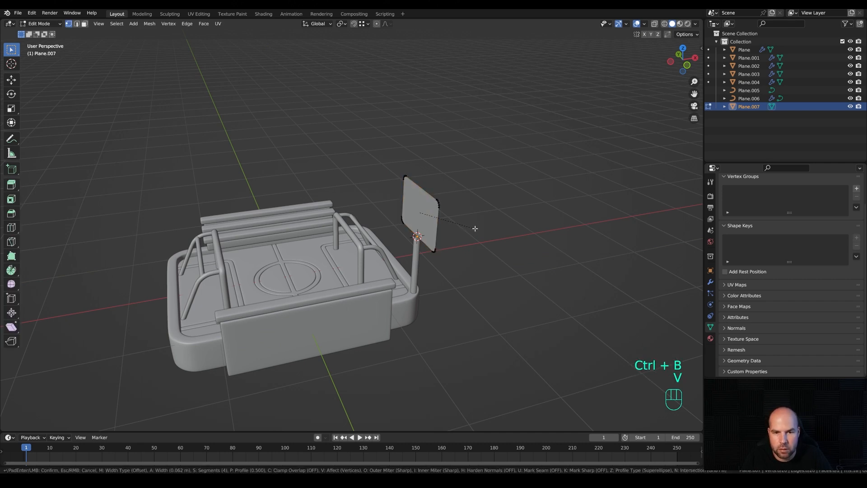
left_click(476, 229)
Move the rounded panel about -0.10 m along X and extrude it about 0.15 m to give it thickness.
key("a")
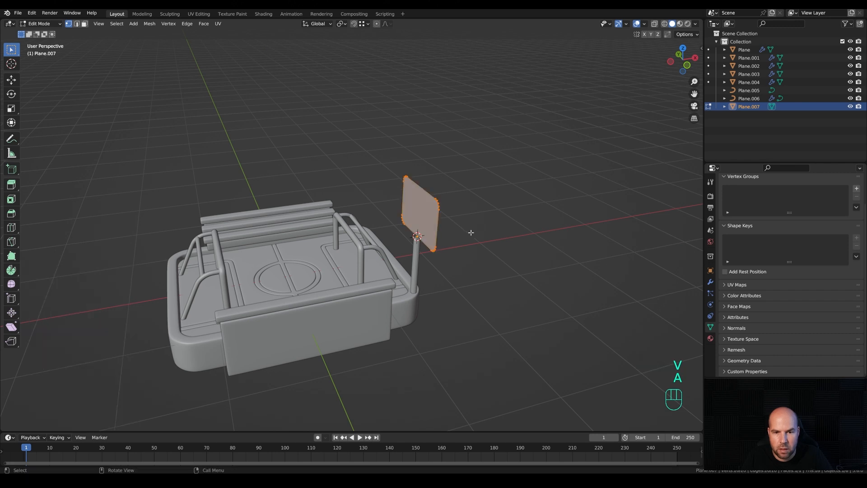
key("g")
key("x")
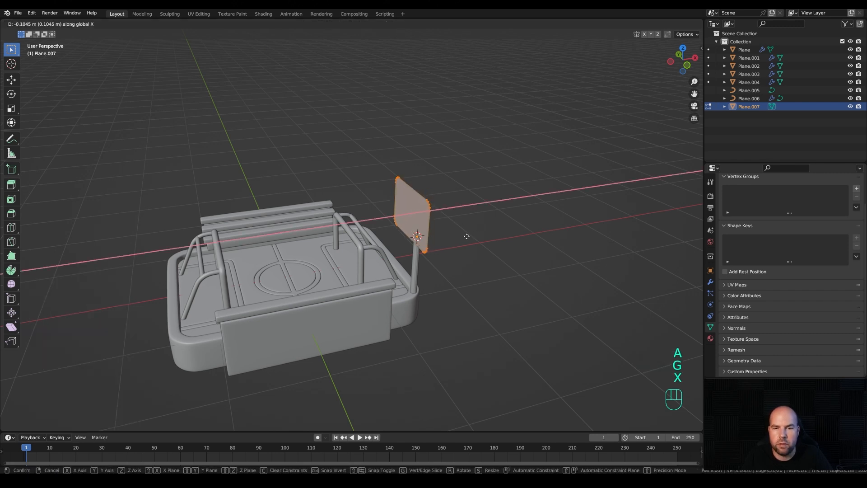
left_click(467, 237)
key("e")
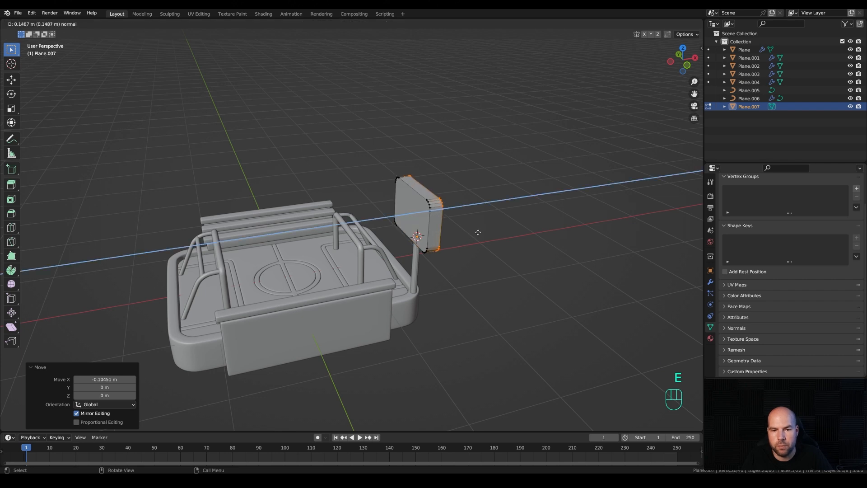
left_click(478, 232)
Select the panel's large front face facing the court and snap the 3D cursor to it.
middle_click_drag(411, 228, 475, 232)
scroll(426, 204, "up", 2)
key("3")
left_click(394, 201)
key("shift+s")
left_click(477, 232)
key("Tab")
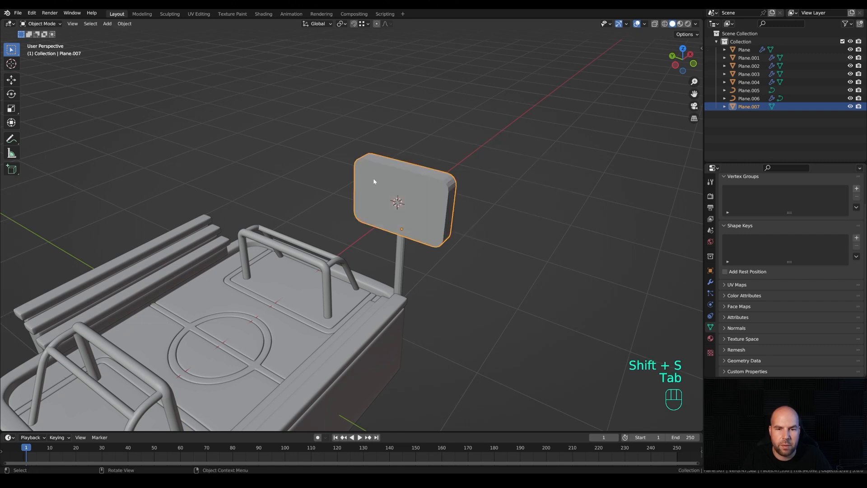
Add a 16-vertex circle mesh at the 3D cursor and scale it in edit mode to about 0.117.
key("shift+a")
mouse_move(415, 198)
left_click(457, 214)
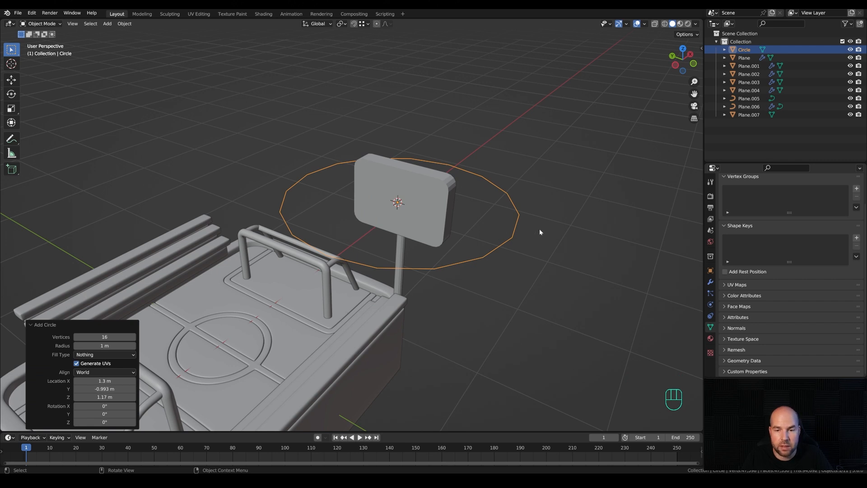
key("Tab")
key("1")
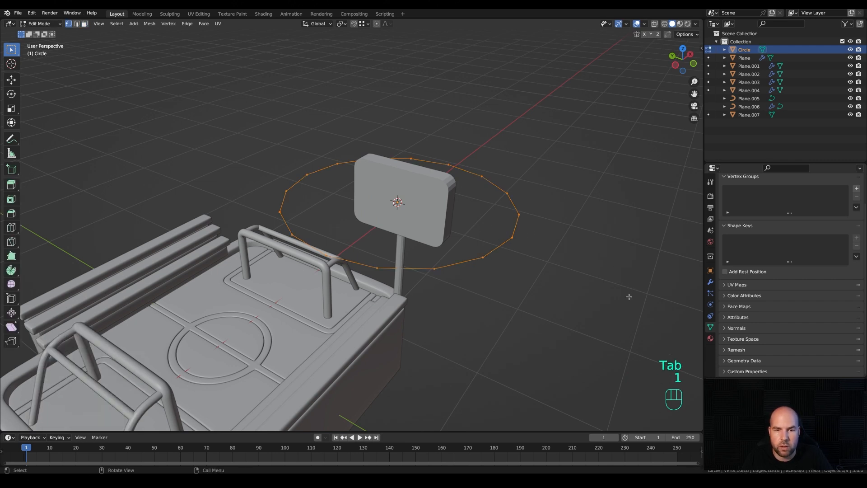
key("s")
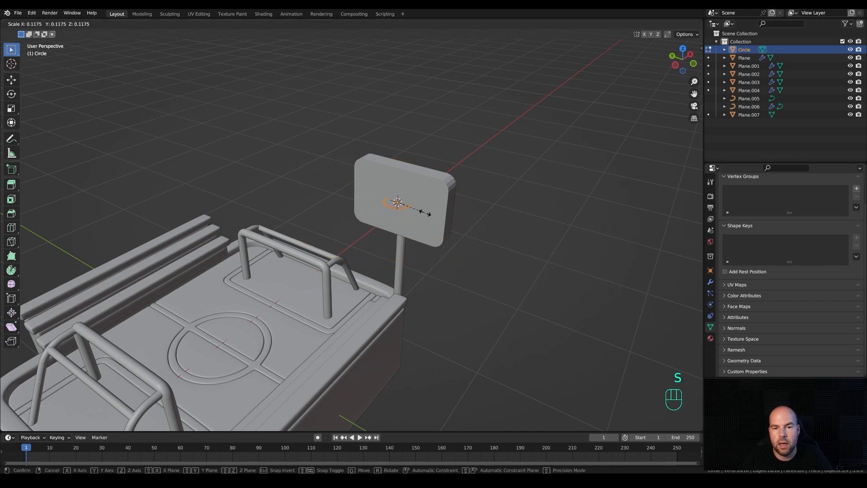
left_click(437, 200)
Rotate the circle 90° about the Y axis so it lies flat against the panel's front face.
key("r")
key("y")
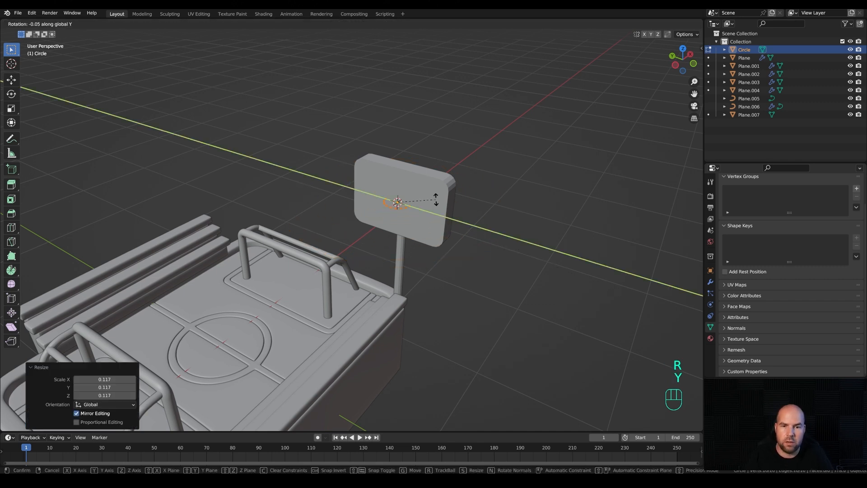
key("KP_9")
key("KP_0")
key("KP_Enter")
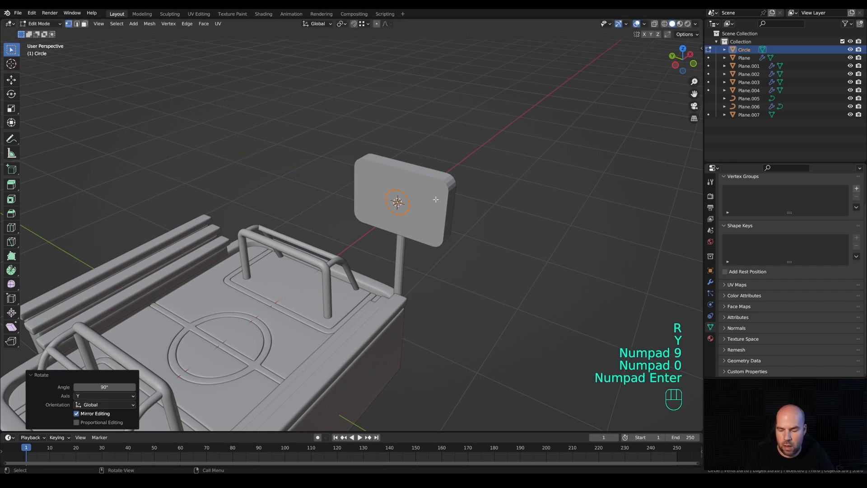
In the left orthographic view, move the circle object about 0.26 m in Y and 0.15 m in Z, into the panel's upper-left corner.
key("KP_3")
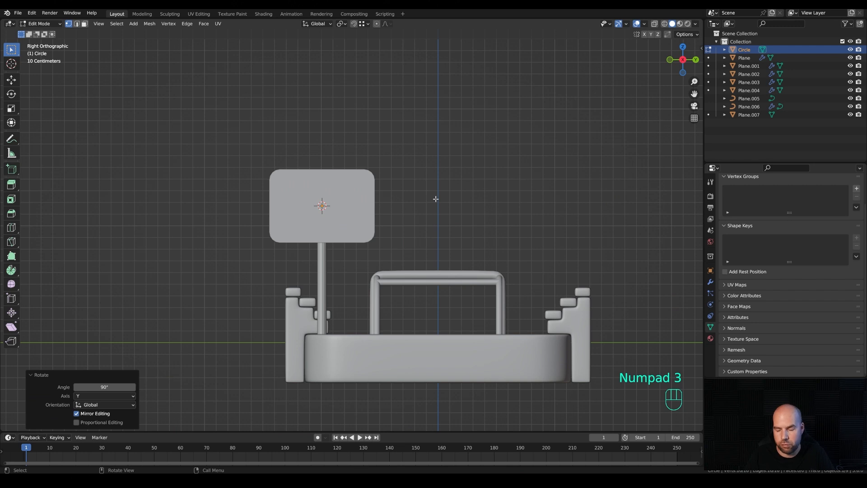
key("KP_9")
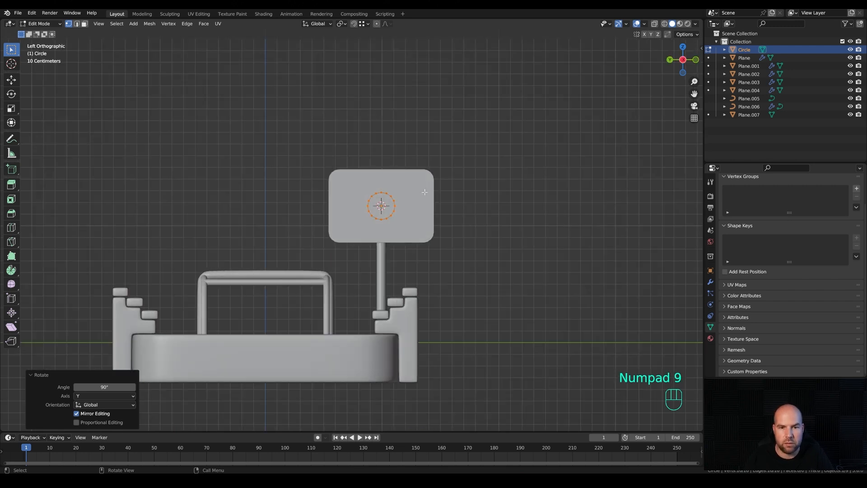
scroll(424, 192, "up", 2)
key("Tab")
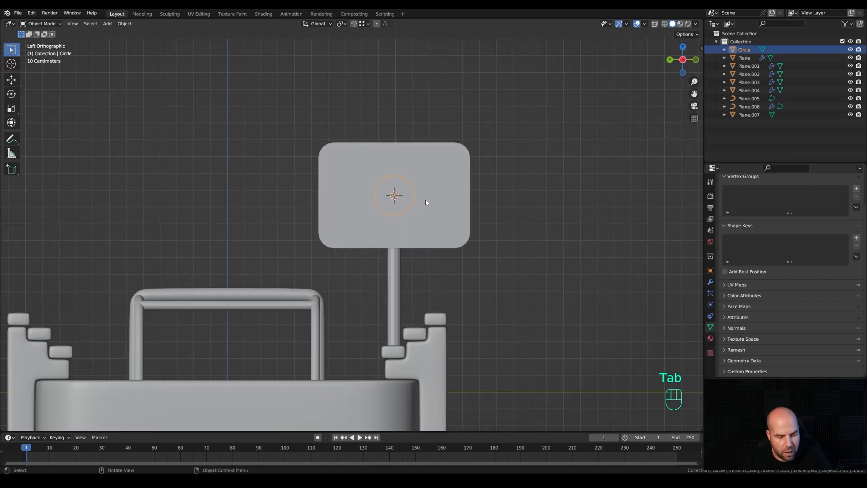
key("g")
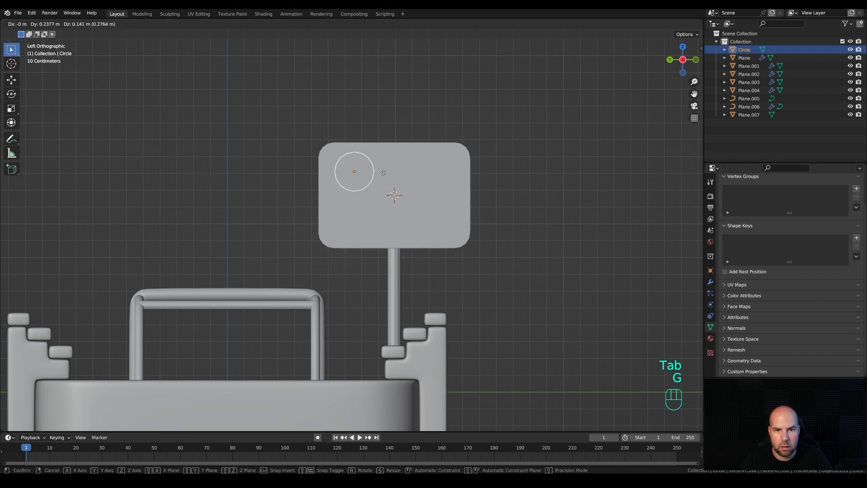
left_click(380, 172)
Make two linked duplicates of the circle, each offset about -0.27 m along Y, to form a row of three.
key("alt")
key("alt+d")
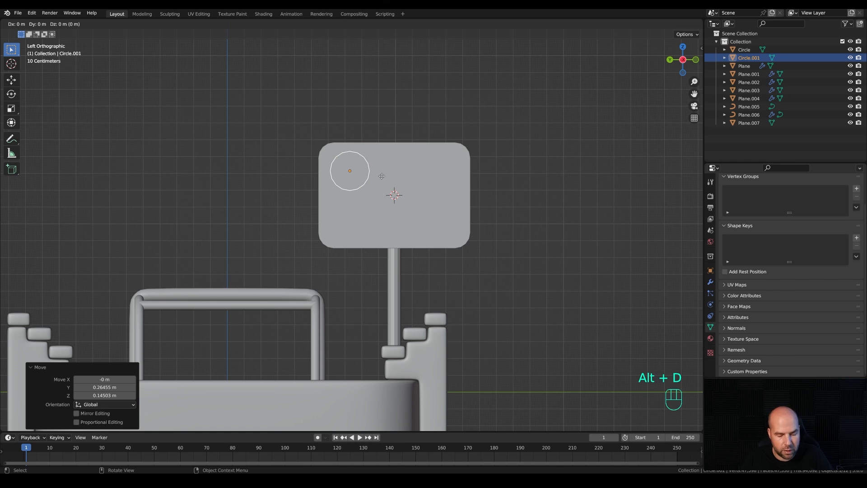
key("y")
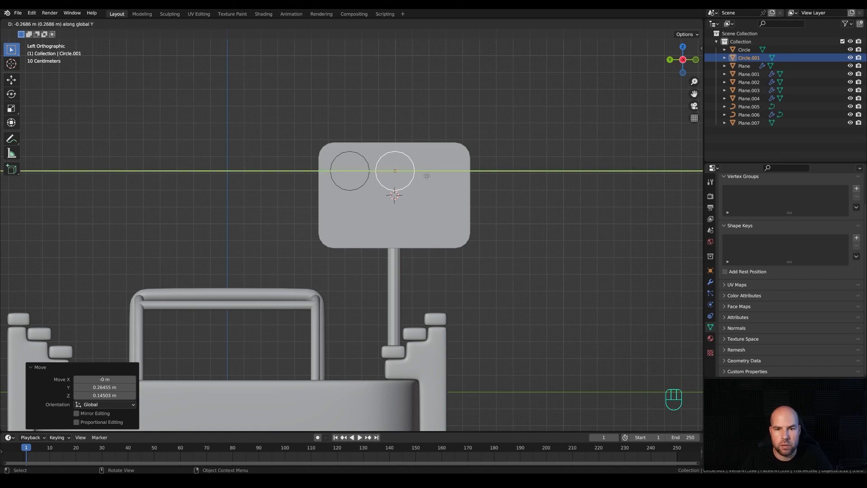
left_click(427, 175)
key("shift+r")
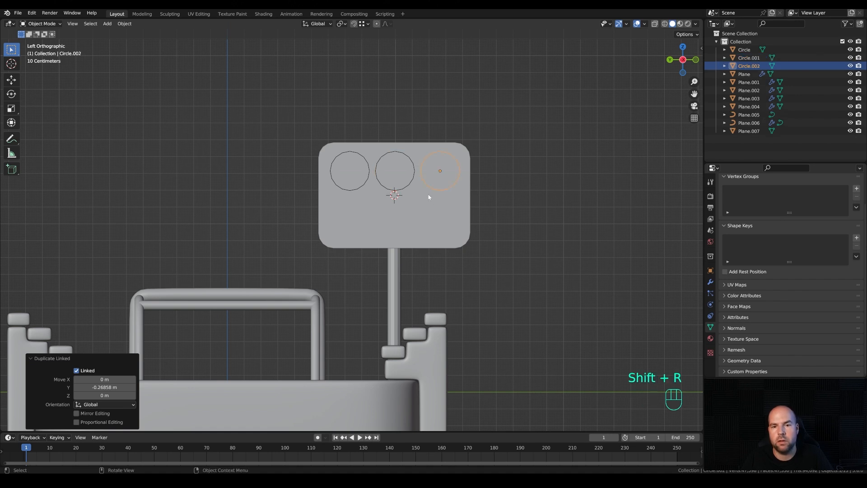
Select all three circles and make linked duplicates about -0.27 m along Z to form a second row.
left_click(413, 175, "shift")
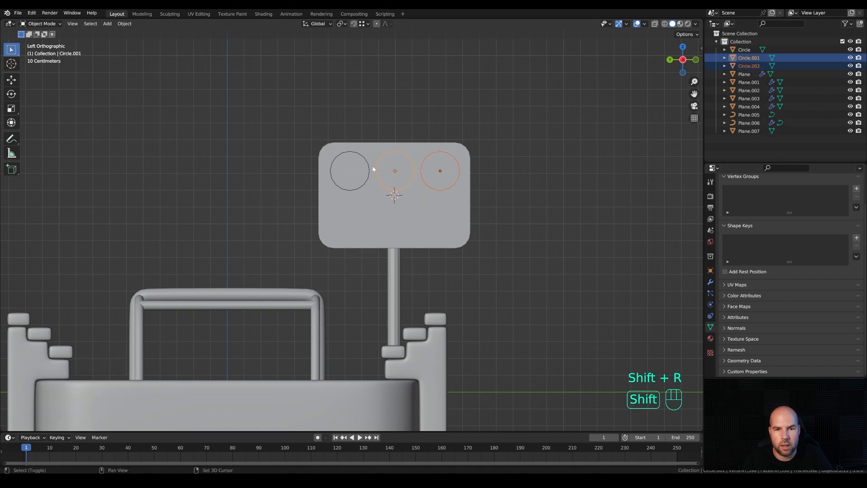
left_click(366, 163, "shift")
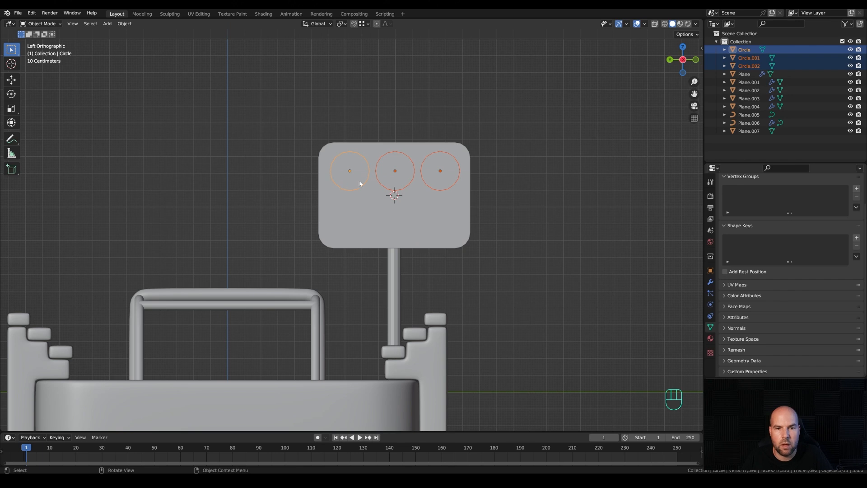
key("alt+d")
key("z")
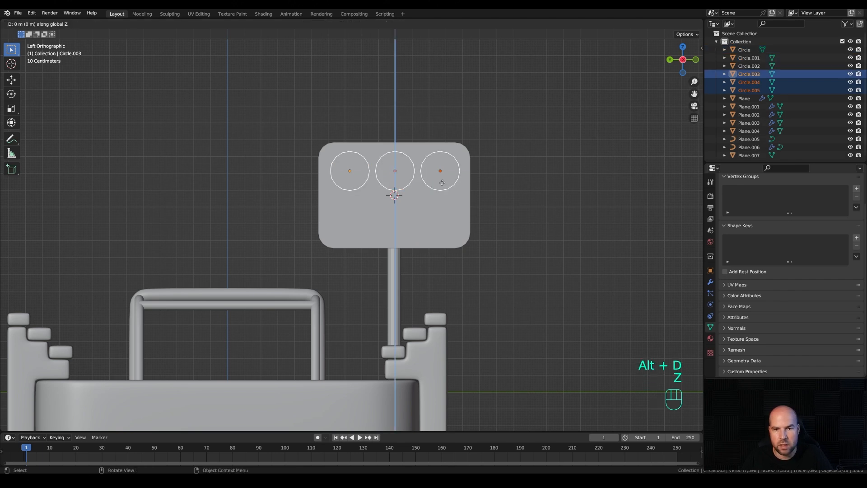
left_click(436, 227)
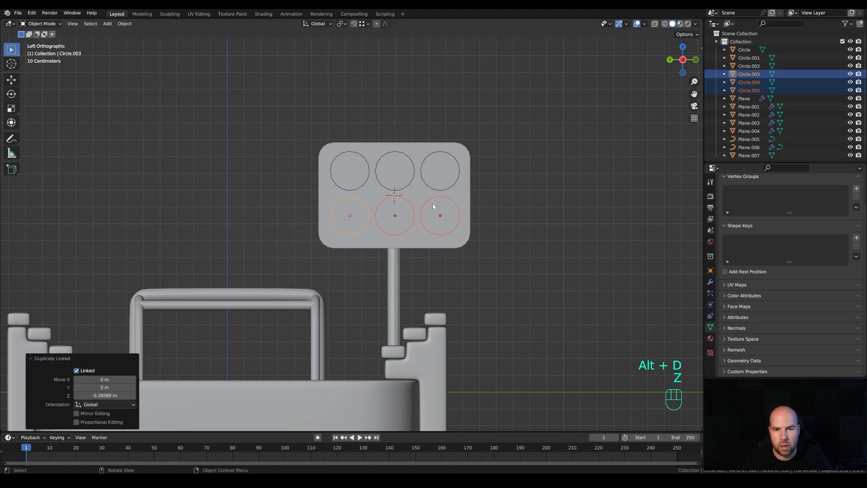
Select all six circles and nudge them together so they are centred on the panel.
left_click(442, 192, "shift")
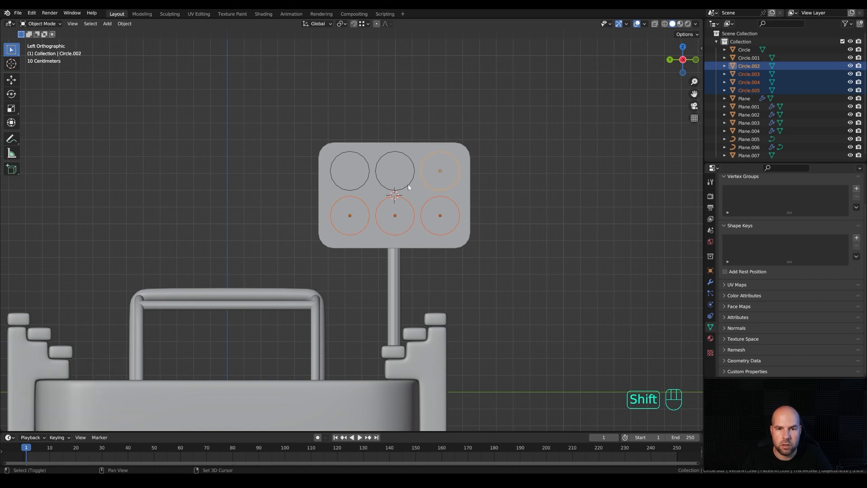
left_click(407, 187, "shift")
left_click(362, 189, "shift")
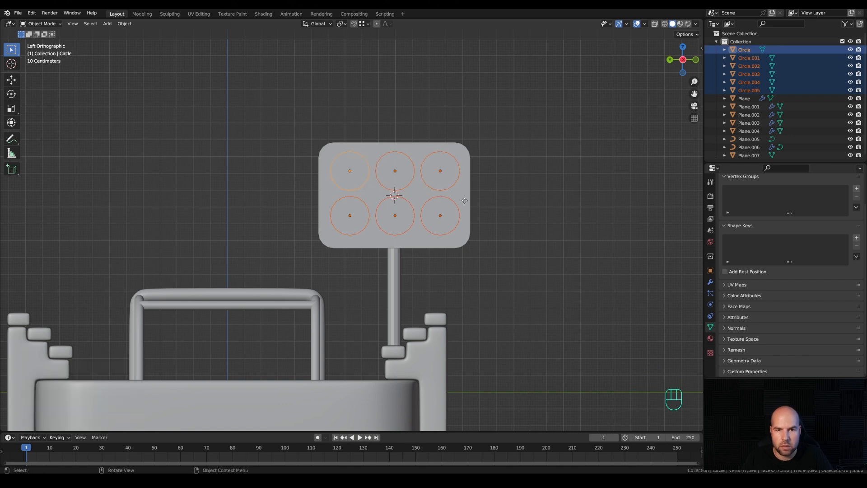
key("g")
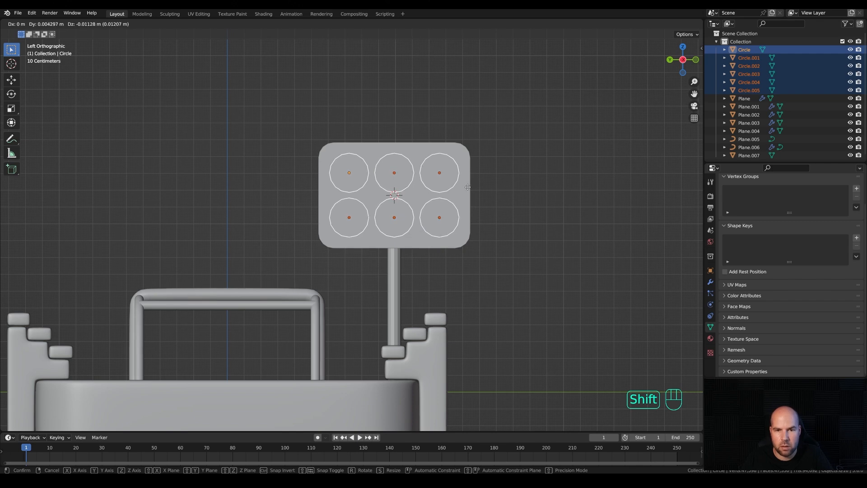
left_click(470, 187, "shift")
Extrude the upper-right linked circle about 0.04 m outward along X and fill its front with a face.
middle_click_drag(471, 188, 509, 194)
left_click(479, 179)
left_click(479, 176)
key("Tab")
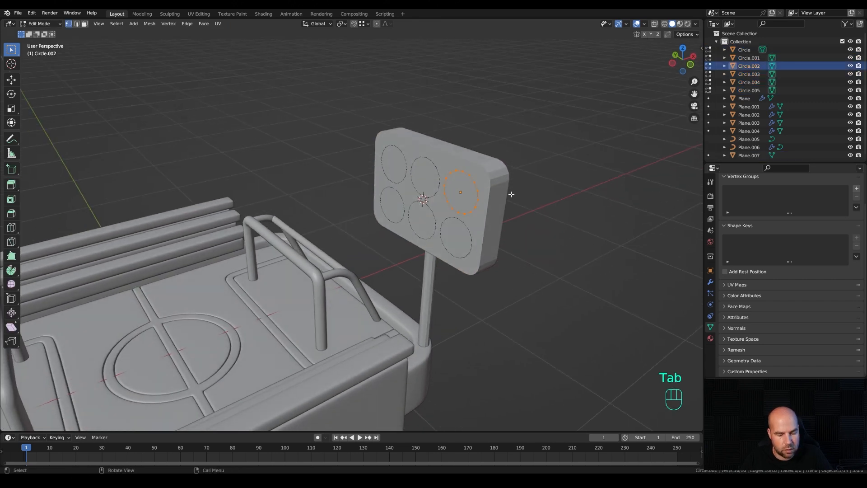
key("e")
key("x")
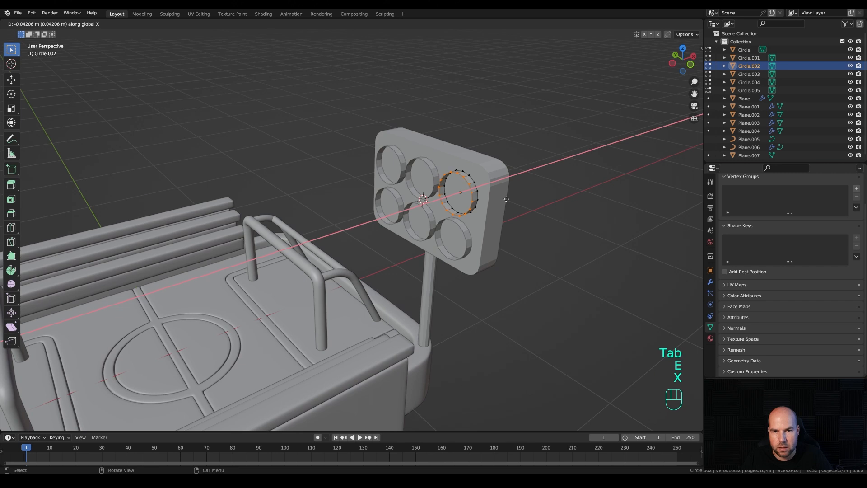
right_click(509, 198)
key("f")
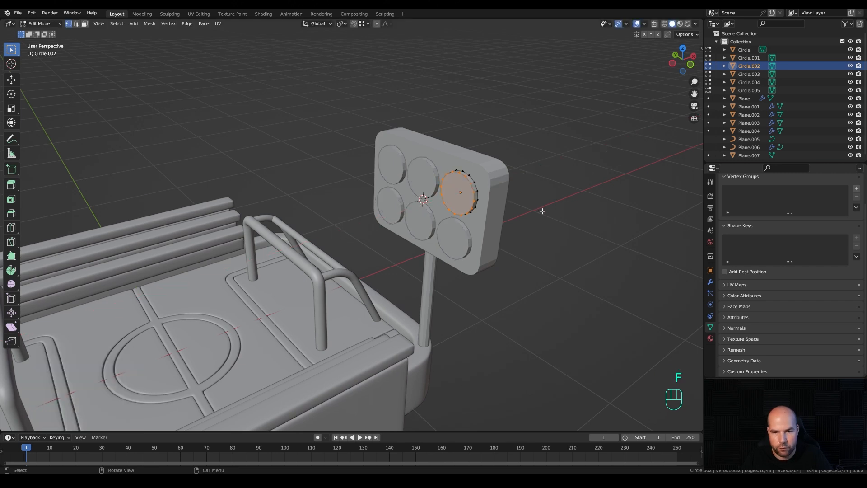
Inset the lamp's front face by about 0.06 m and move the inner face about -0.02 m along X.
key("i")
left_click(538, 208)
key("g")
key("x")
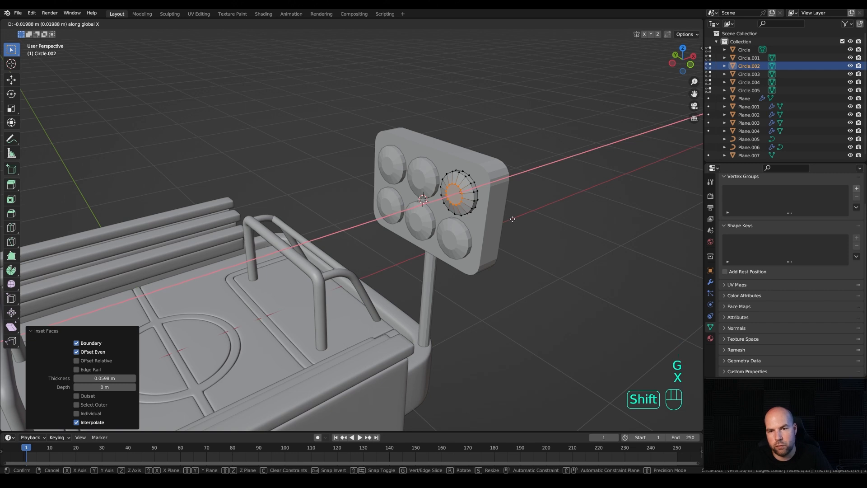
left_click(513, 219, "shift")
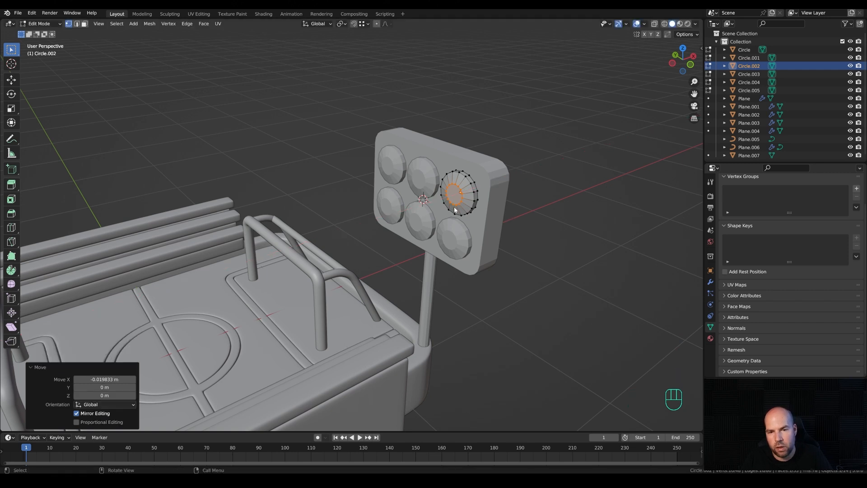
Select all six lamps, give them a level 1 subdivision and shade them smooth.
key("Tab")
left_click(453, 233, "shift")
left_click(422, 221, "shift")
left_click(423, 185, "shift")
left_click(392, 202, "shift")
left_click(390, 172, "shift")
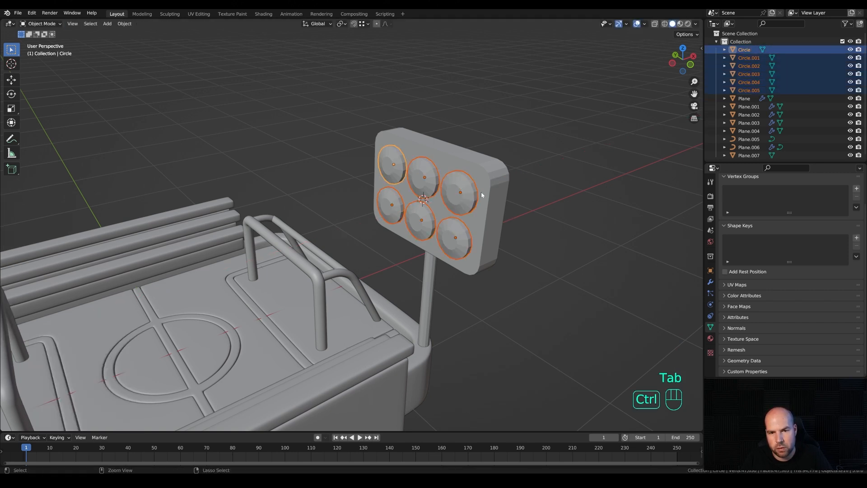
key("ctrl+1")
right_click(473, 226)
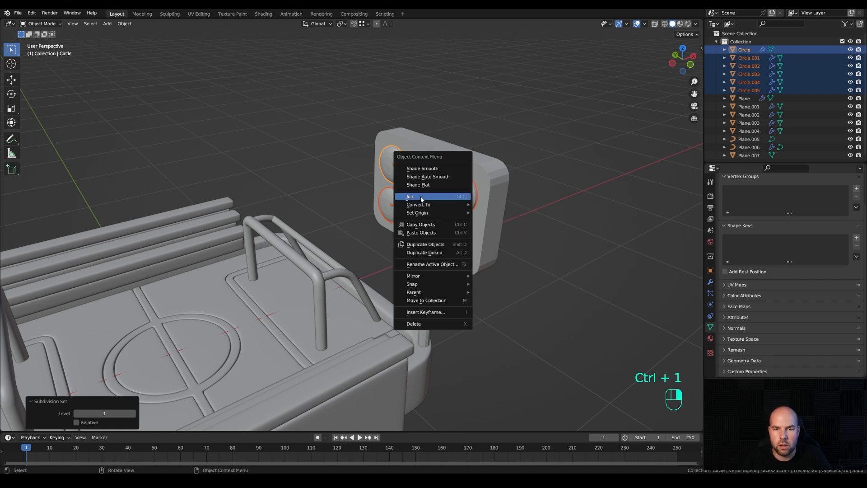
left_click(429, 167)
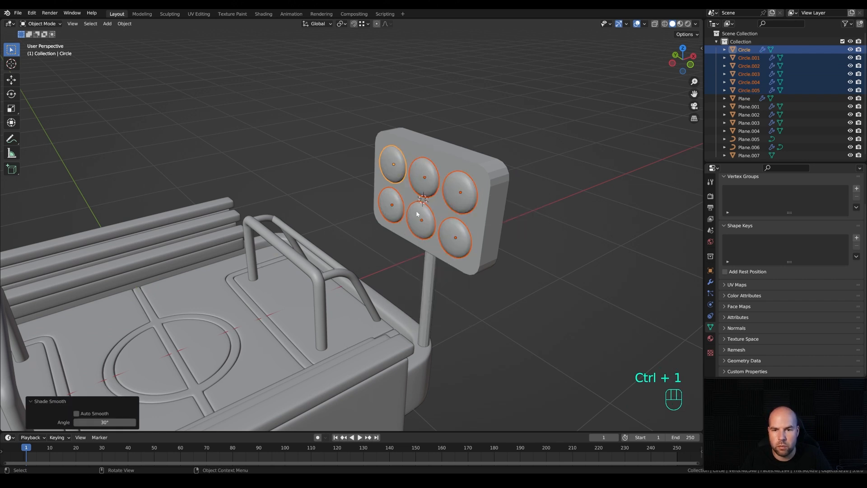
Copy the court object's Bevel modifier to the floodlight panel.
left_click(495, 177)
key("shift")
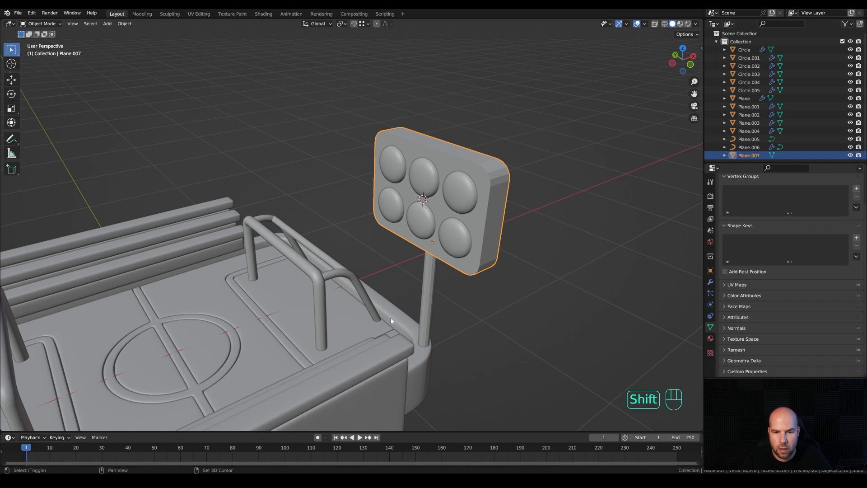
left_click(259, 290, "shift")
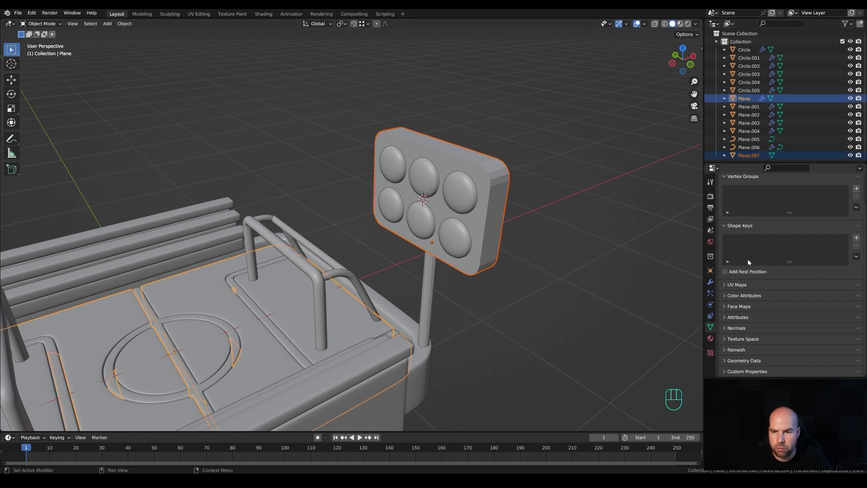
left_click(710, 281)
left_click(839, 268)
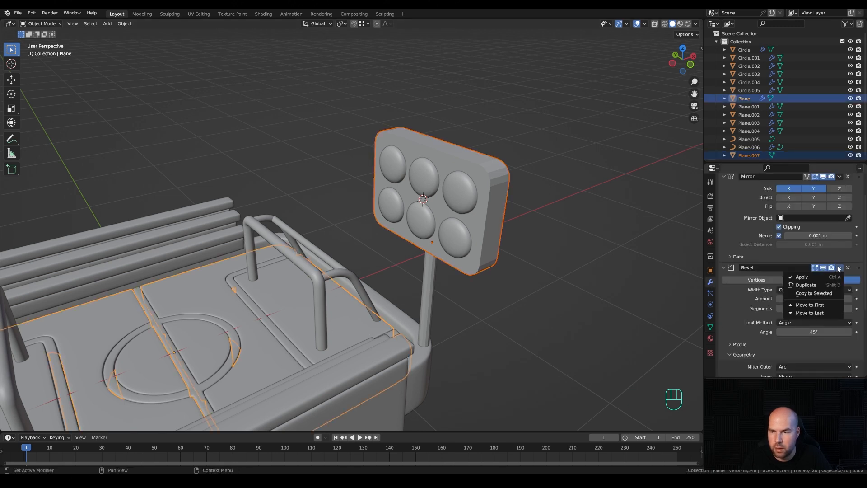
left_click(814, 293)
Give the floodlight panel a level 2 subdivision and shade it smooth.
left_click(494, 172)
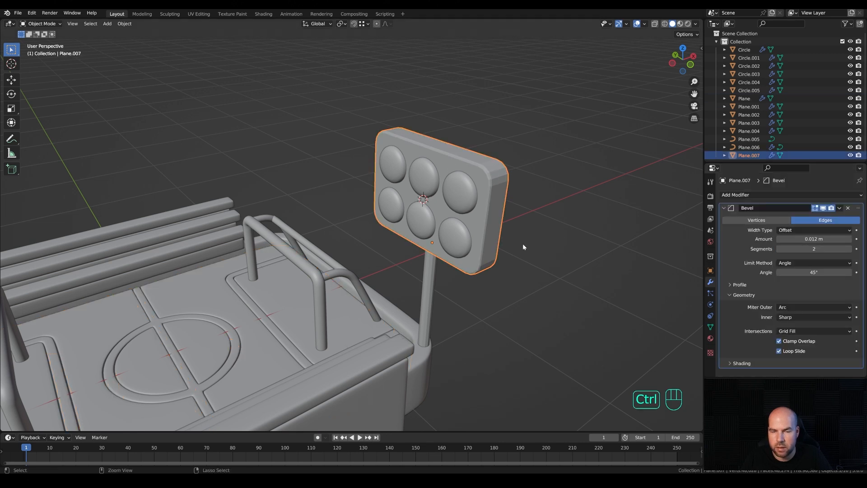
key("ctrl+1")
key("ctrl+2")
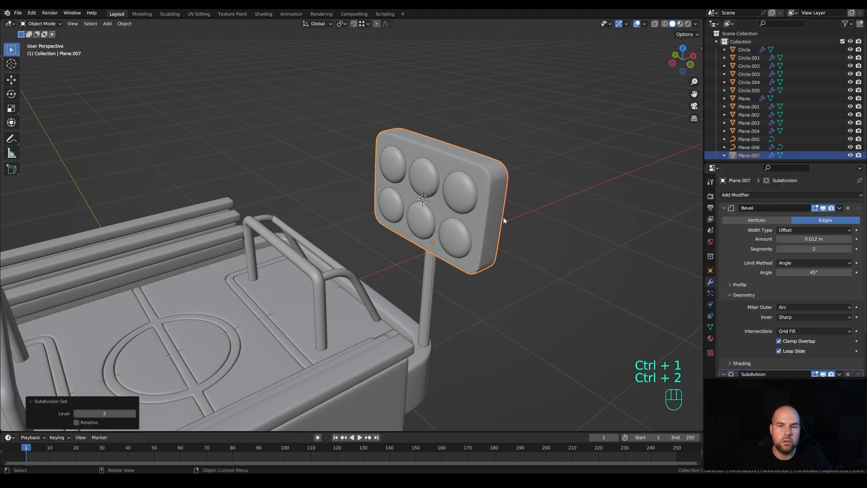
right_click(487, 176)
left_click(472, 174)
Duplicate the panel's back face in place and extrude the copy about 0.06 m outward as a second housing layer.
middle_click_drag(627, 242, 392, 249)
key("Tab")
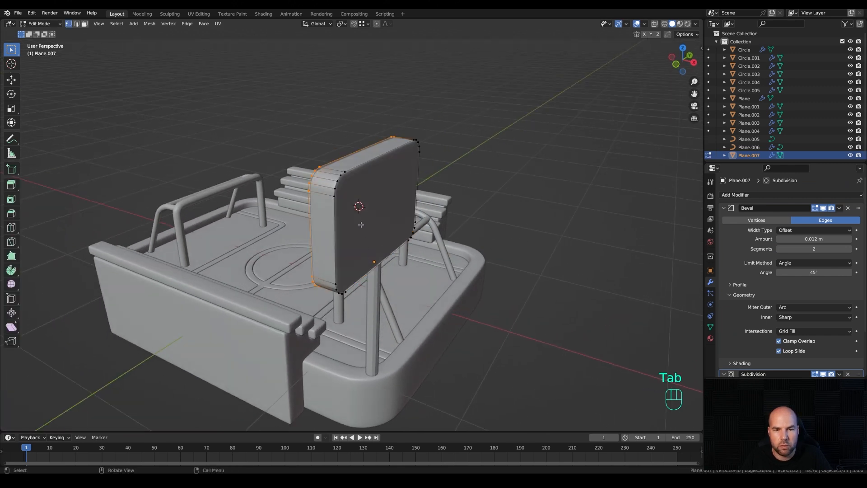
key("3")
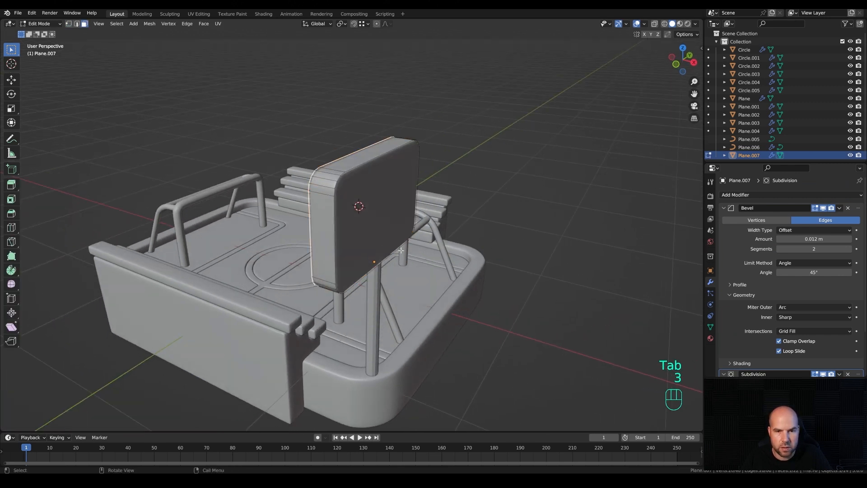
left_click(381, 206)
key("shift")
key("shift+d")
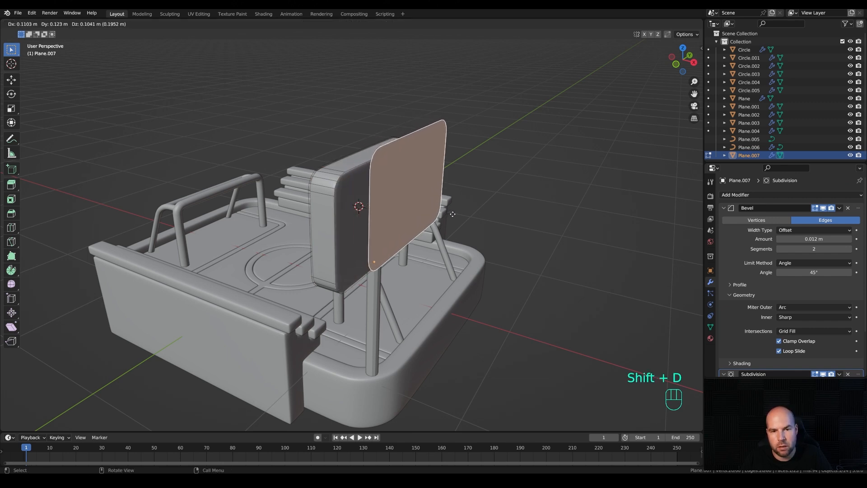
key("x")
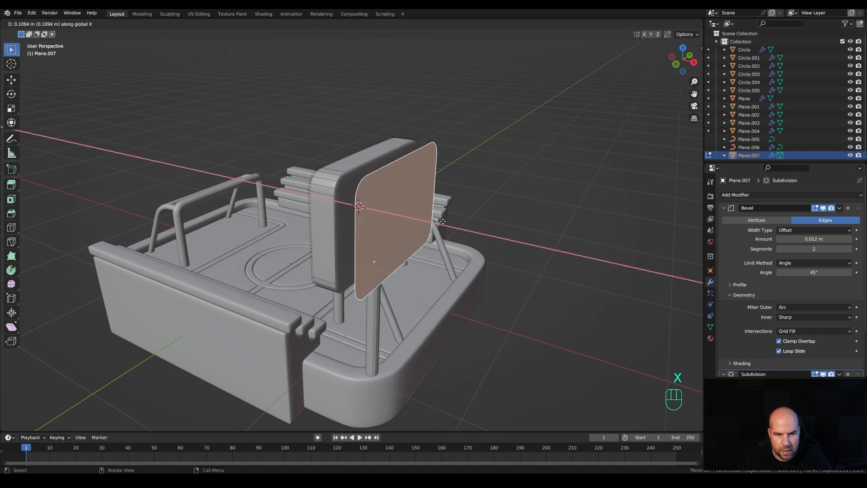
left_click(254, 195)
key("e")
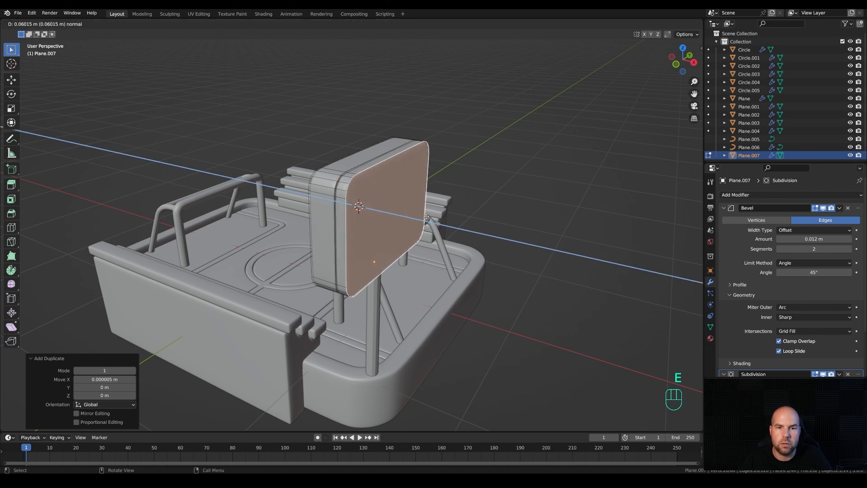
left_click(432, 217)
key("Tab")
Join all six lamps into the floodlight panel, with the panel as the active object.
middle_click_drag(321, 153, 341, 177)
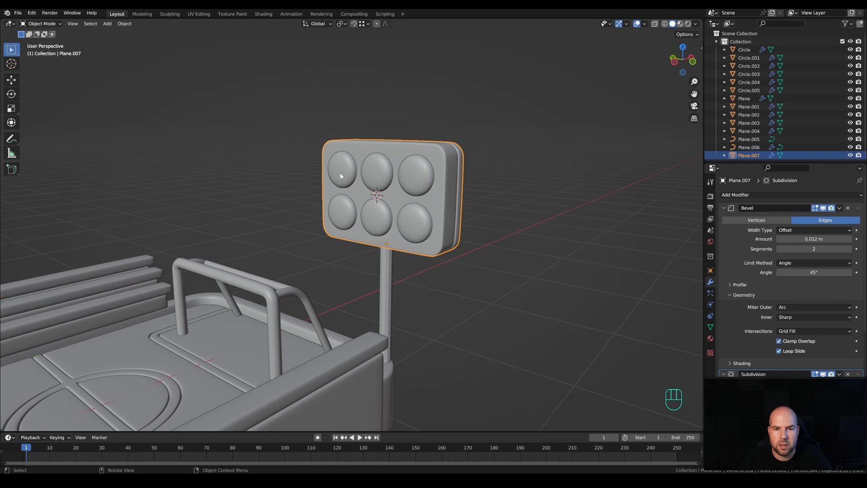
left_click(342, 175)
left_click(377, 174, "shift")
left_click(416, 176, "shift")
left_click(415, 224, "shift")
left_click(385, 217, "shift")
left_click(342, 211, "shift")
middle_click_drag(444, 232, 280, 140)
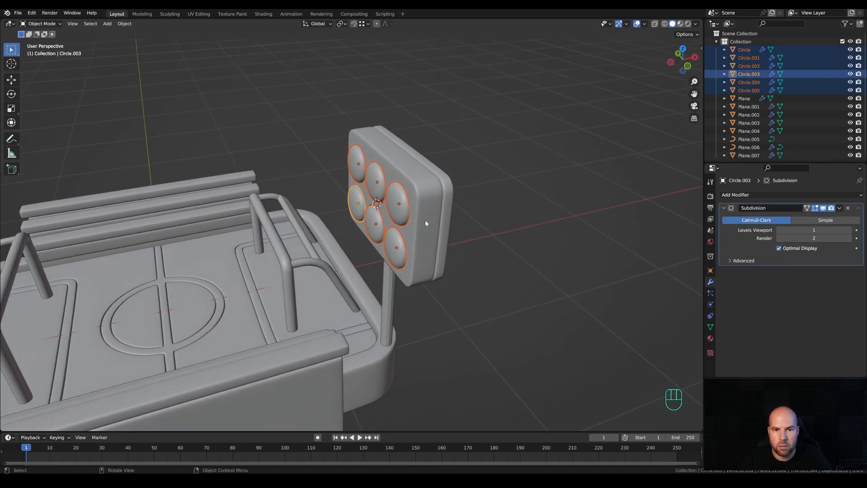
left_click(428, 199, "shift")
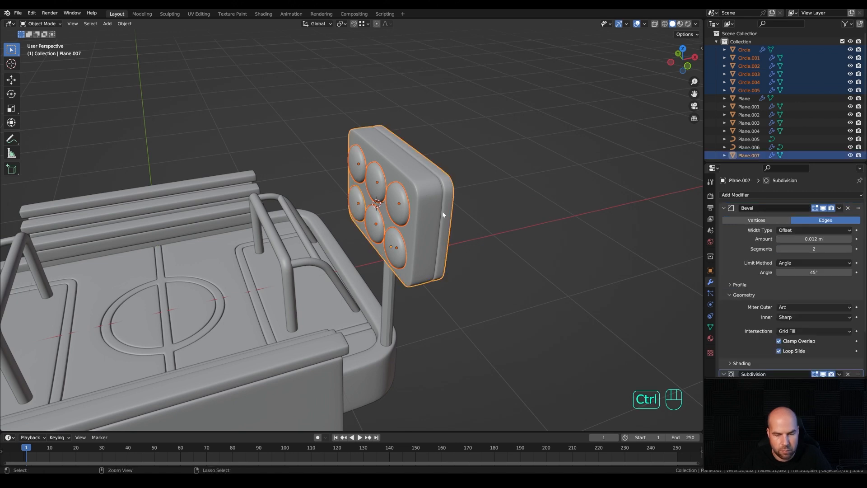
key("ctrl+j")
Rotate the joined floodlight about -28.8° around Y and -45° around Z to aim it at the court.
middle_click_drag(444, 215, 336, 232)
middle_click_drag(493, 245, 477, 230)
key("r")
key("y")
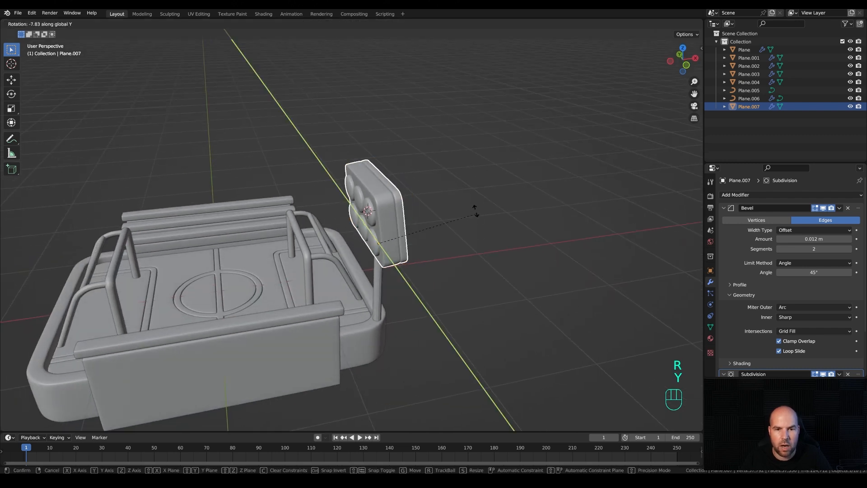
left_click(463, 179)
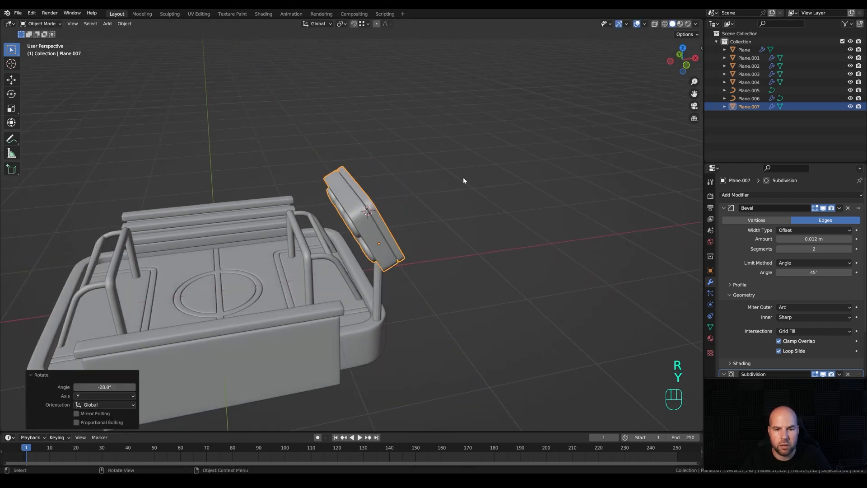
key("r")
key("z")
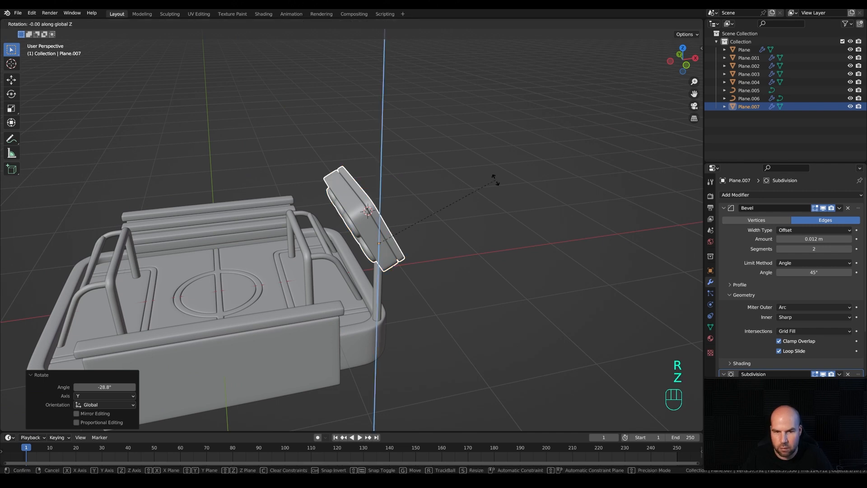
key("KP_4")
key("KP_5")
key("KP_Subtract")
key("KP_Enter")
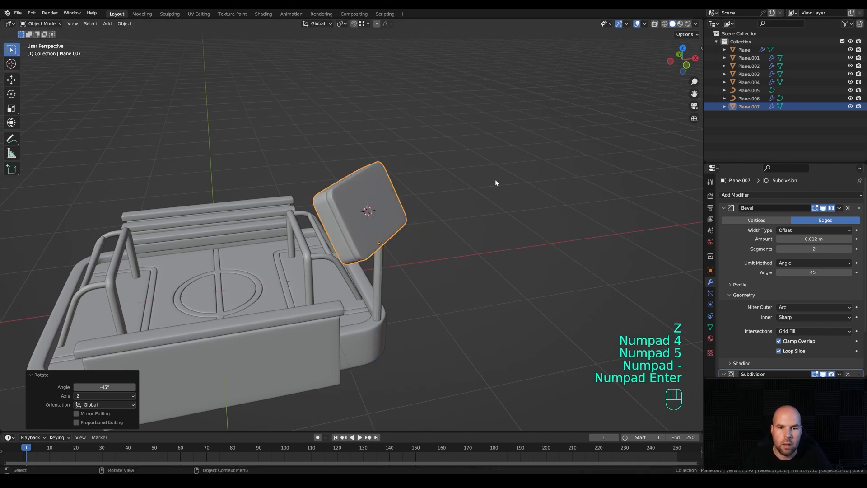
Add a Mirror modifier to the floodlight on the X and Y axes, using the court plane as mirror object.
left_click(724, 208)
left_click(725, 221)
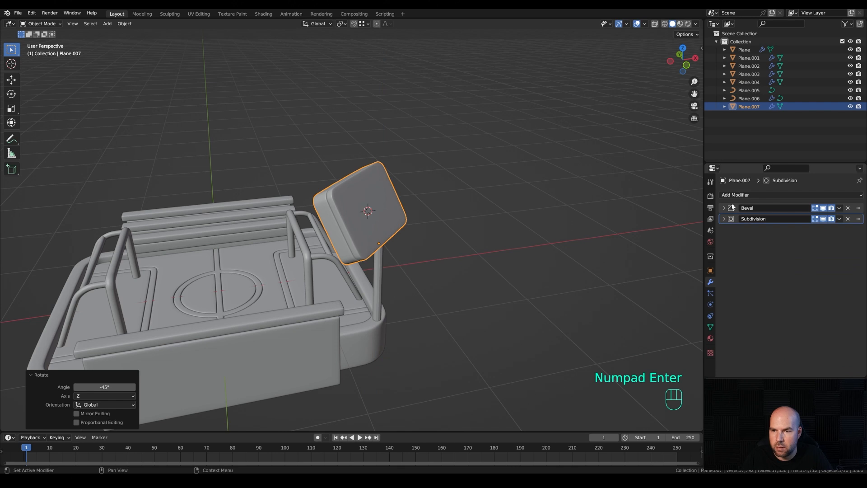
left_click(733, 196)
left_click(701, 289)
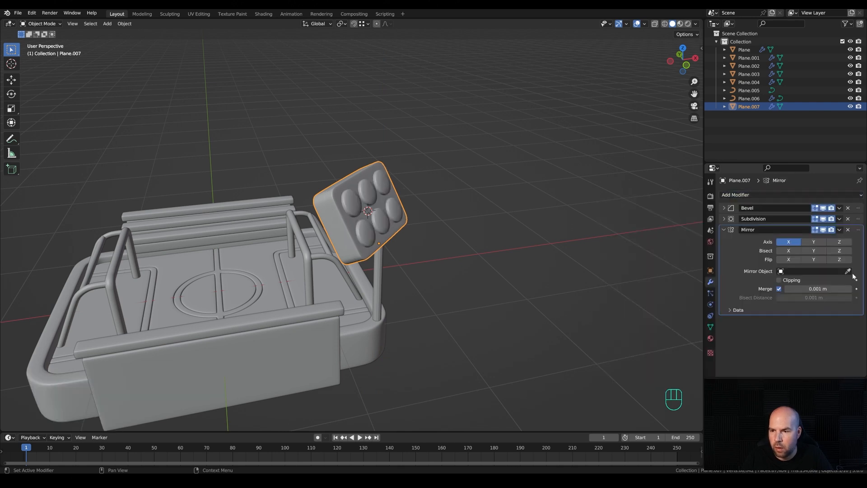
left_click(849, 272)
left_click(258, 260)
middle_click_drag(485, 253, 627, 259, "shift")
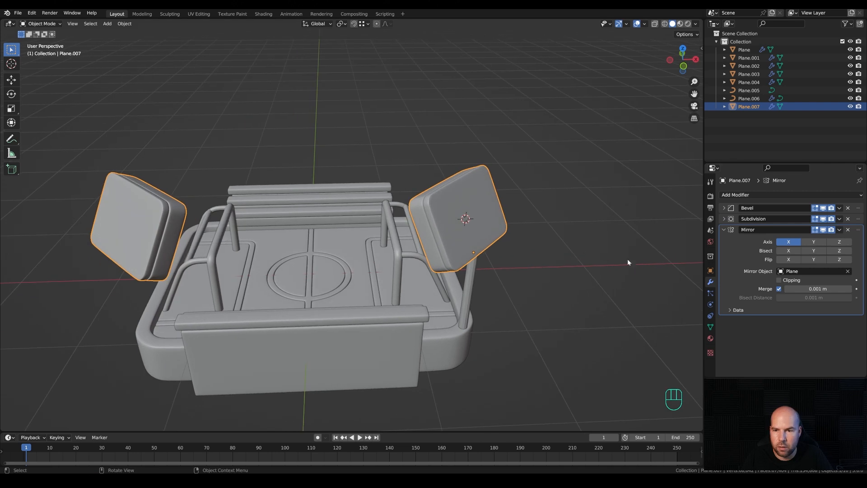
left_click(815, 241)
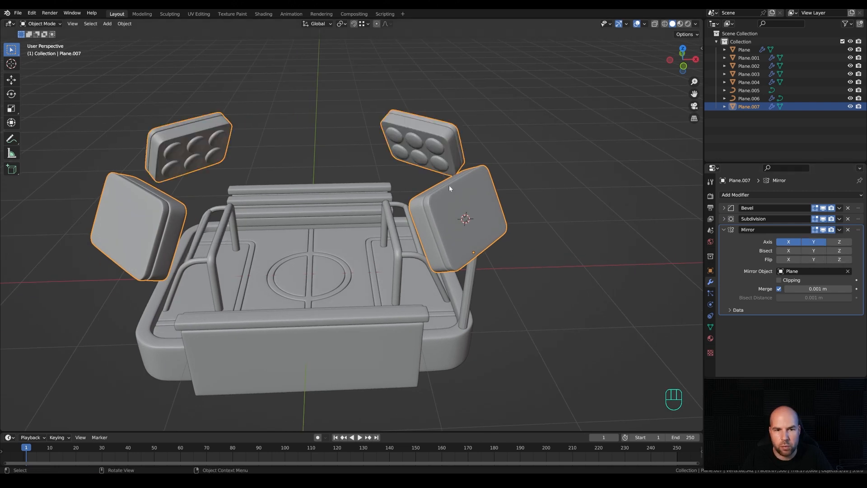
Shade the floodlight pole smooth and mirror it on X and Y about the court plane to all four corners.
left_click(470, 285)
right_click(470, 284)
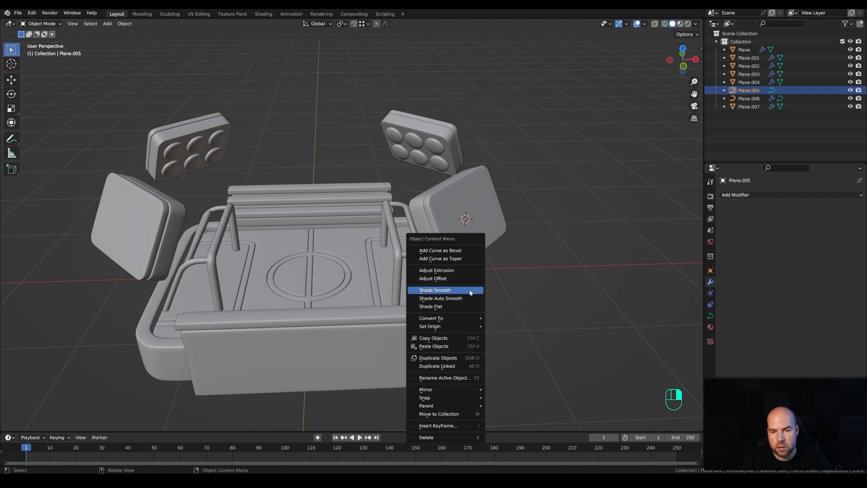
left_click(449, 290)
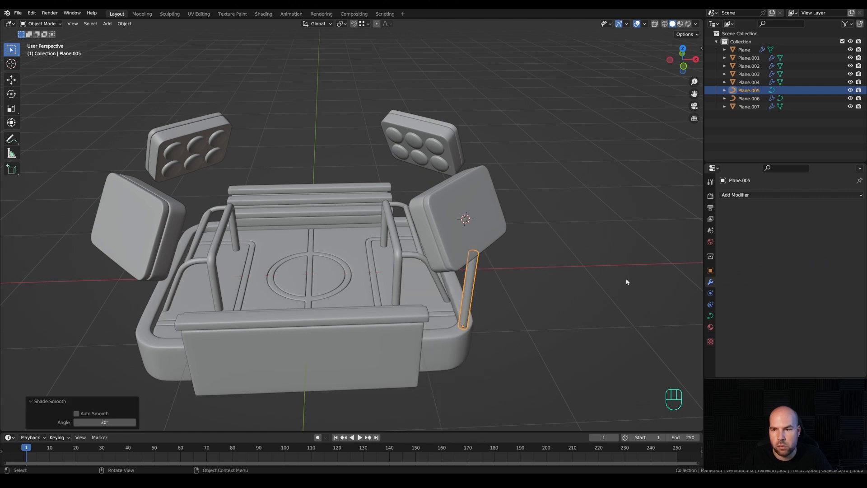
left_click(736, 195)
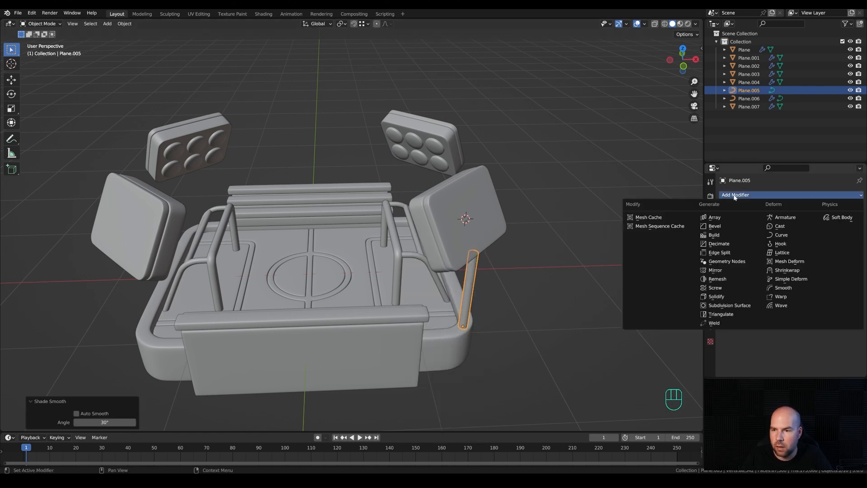
left_click(718, 269)
left_click(847, 250)
left_click(360, 251)
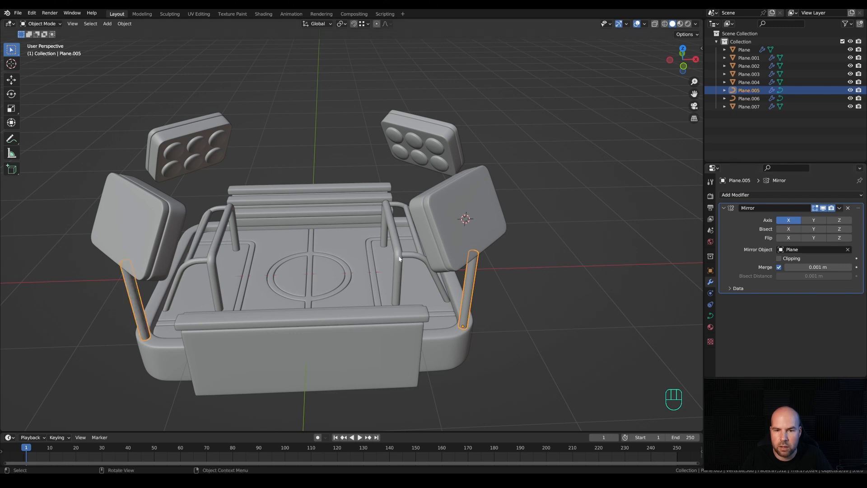
middle_click_drag(429, 262, 401, 226)
left_click(401, 227)
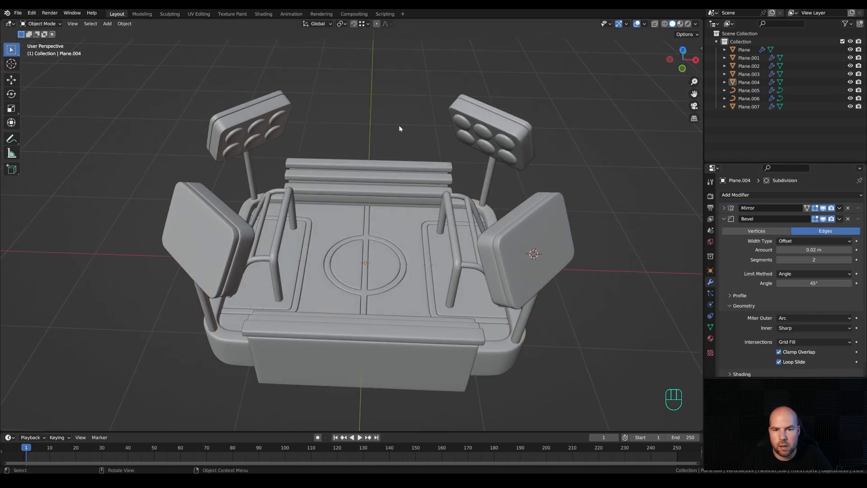
Reset the 3D cursor to the world origin and add a mesh plane there.
key("shift+s")
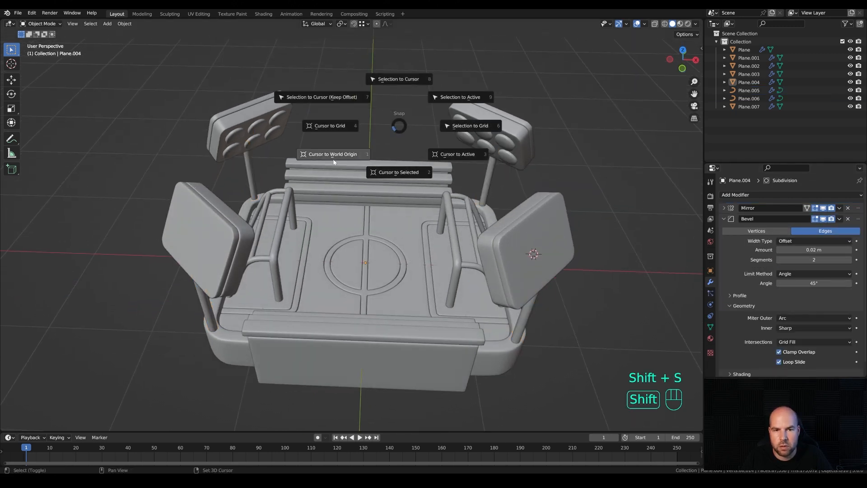
left_click(339, 182)
key("shift+a")
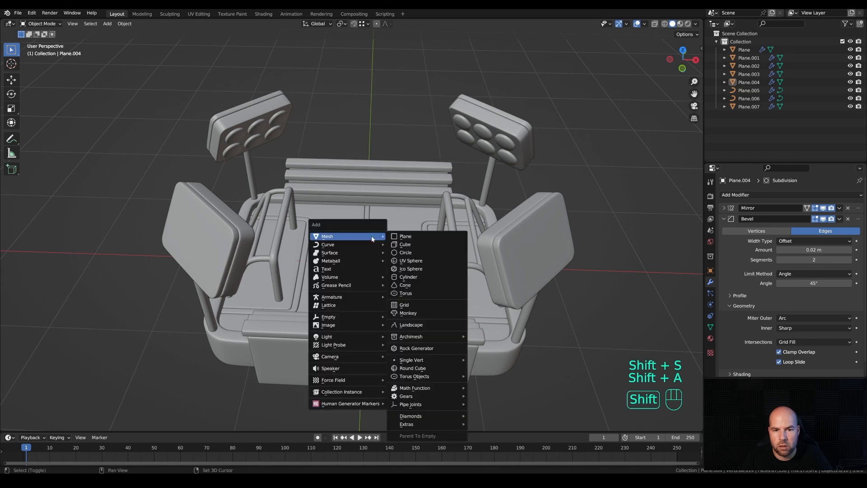
left_click(412, 237)
key("Tab")
key("Tab")
Move the new plane about 1.39 m along Y in top view, over the stand behind the court.
key("KP_7")
middle_click_drag(411, 260, 386, 265, "shift")
scroll(387, 265, "down", 1)
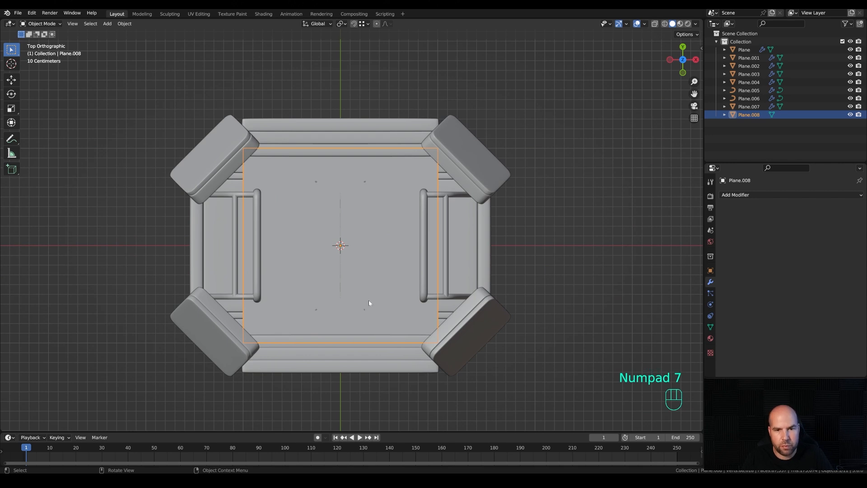
key("g")
key("y")
left_click(381, 164)
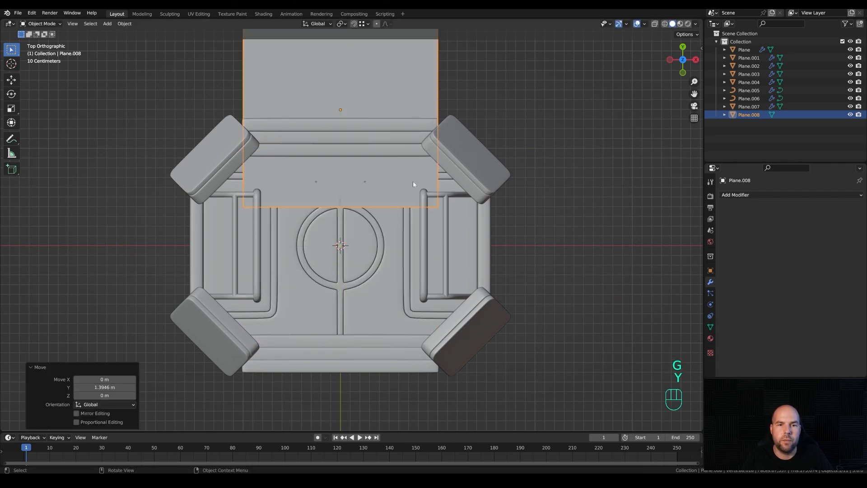
Rotate the new plane 90° about the X axis so it stands upright.
middle_click_drag(381, 164, 537, 236)
key("r")
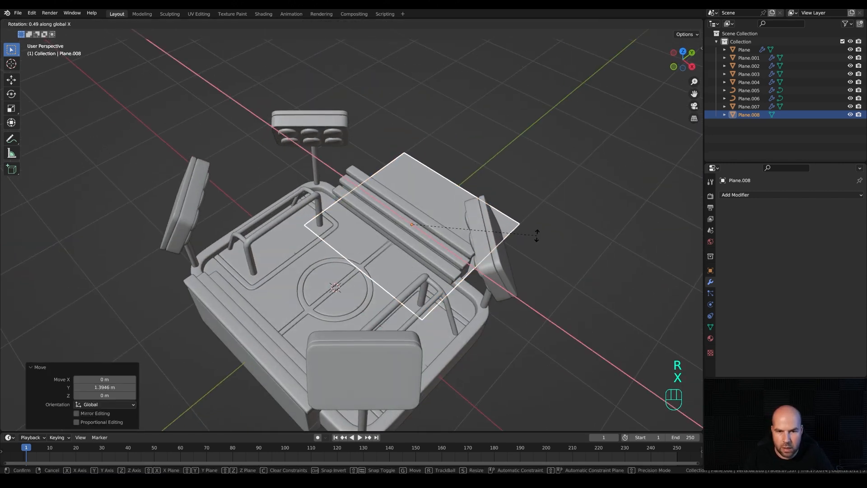
key("x")
key("KP_9")
key("KP_0")
key("KP_Enter")
Raise the upright plane along Z above the stand behind the court.
middle_click_drag(484, 277, 439, 226)
key("g")
key("z")
left_click(428, 269)
Scale the upright plane's mesh to about 0.651 along Z and shrink it uniformly to fit between the floodlights.
key("Tab")
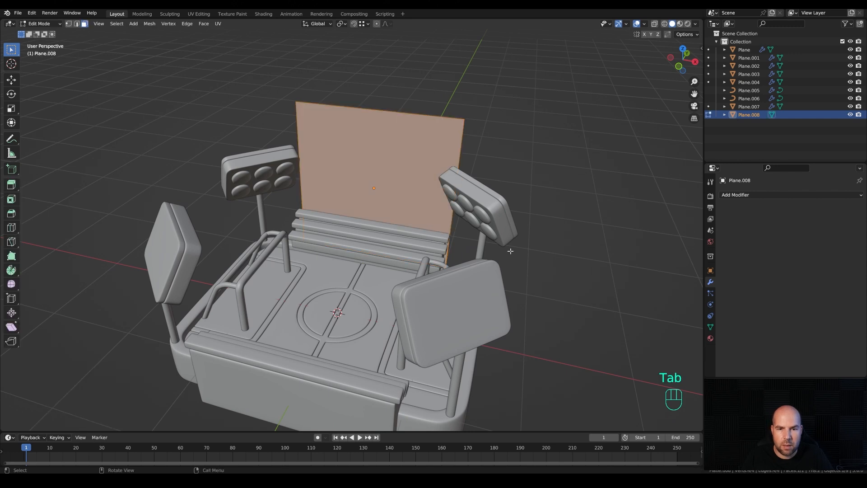
key("s")
key("z")
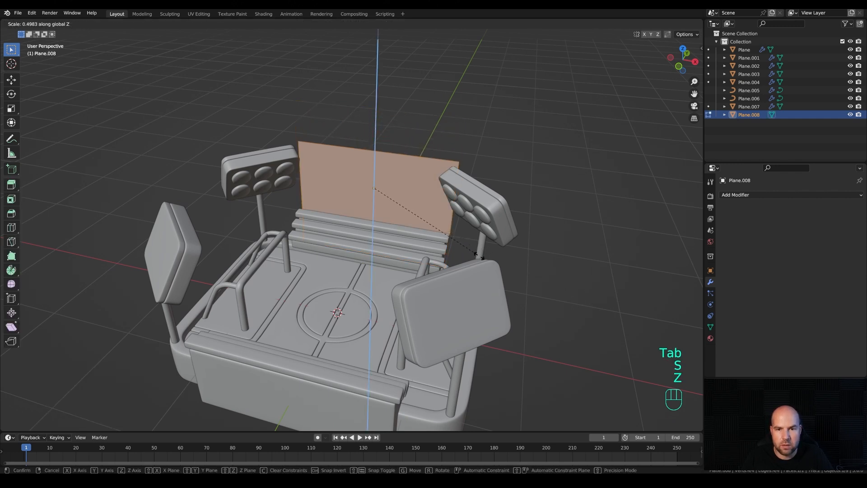
left_click(513, 265)
key("s")
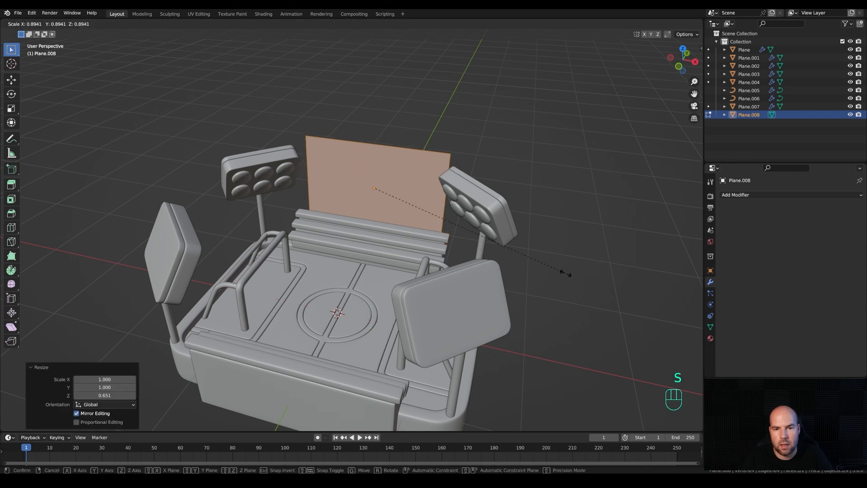
left_click(539, 267)
key("Tab")
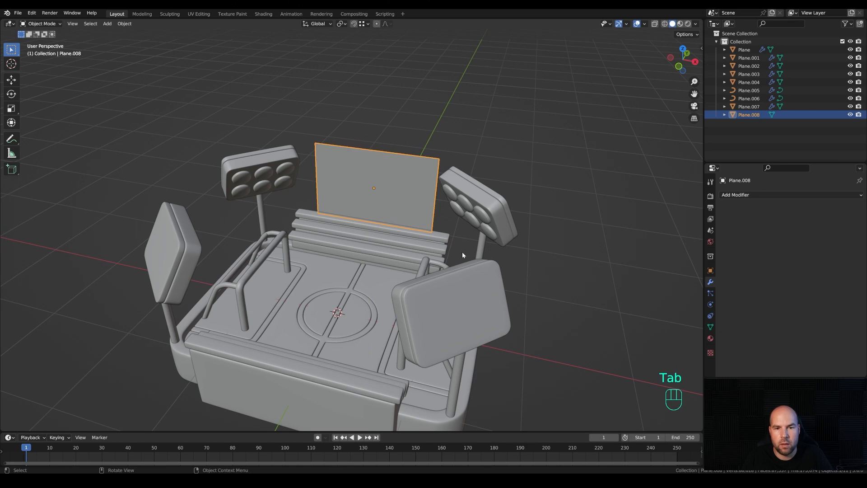
Move the resized plane slightly up along Z, clear of the stand's benches.
key("g")
key("z")
left_click(465, 245)
Round the plane's four corners with a vertex bevel about 0.137 m wide using 4 segments.
middle_click_drag(465, 244, 496, 230)
key("Tab")
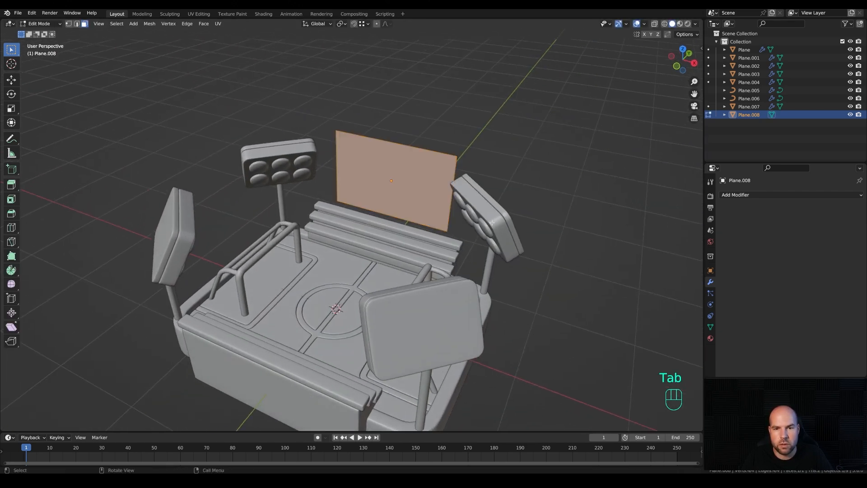
key("ctrl+b")
key("v")
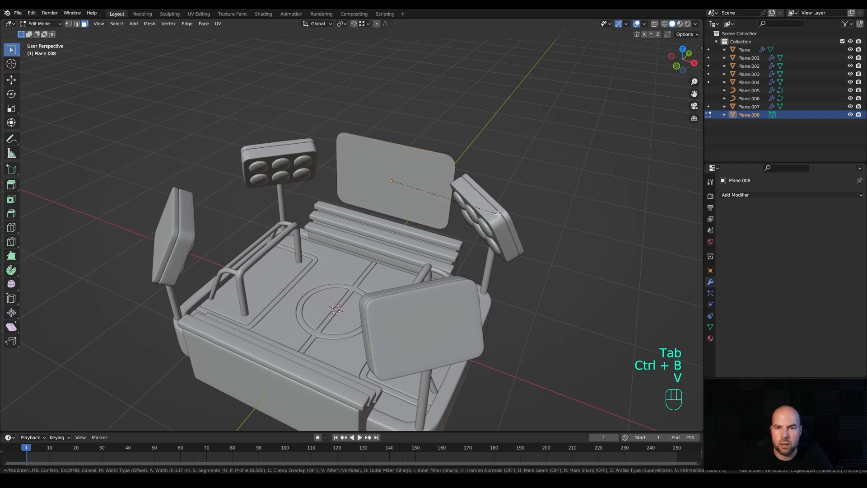
left_click(498, 213)
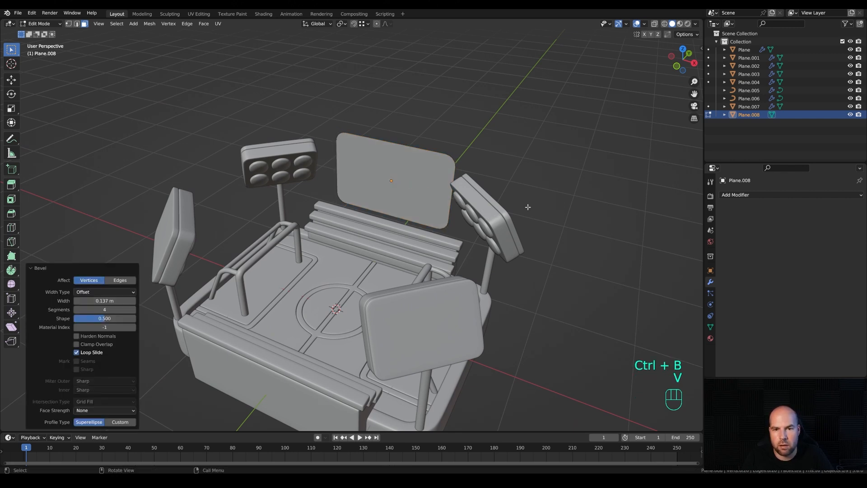
Extrude the whole rounded face along its normal to give the scoreboard panel thickness.
middle_click_drag(515, 207, 538, 211)
key("a")
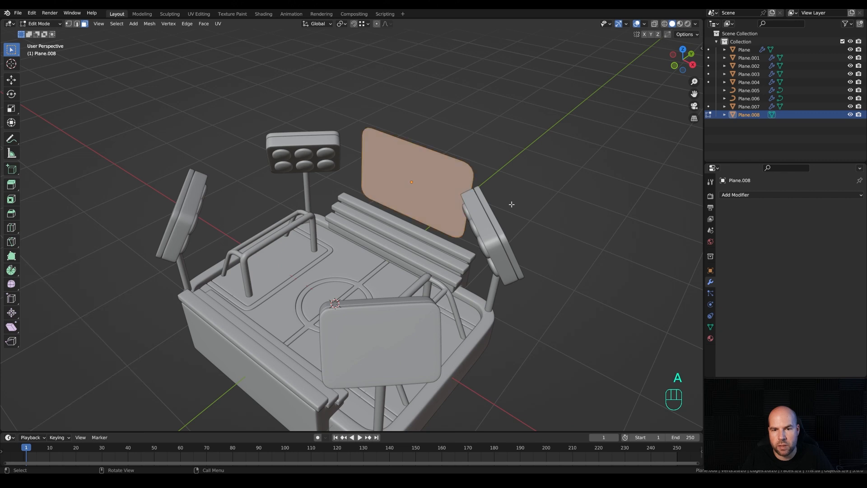
key("e")
left_click(517, 198)
Duplicate the panel's front face in place and offset the copy about -0.0017 m along Y.
middle_click_drag(552, 207, 380, 211, "shift")
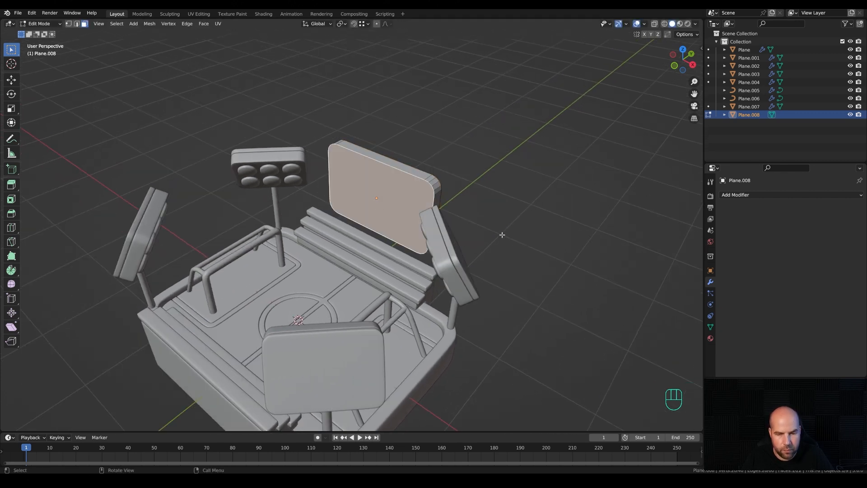
key("shift+d")
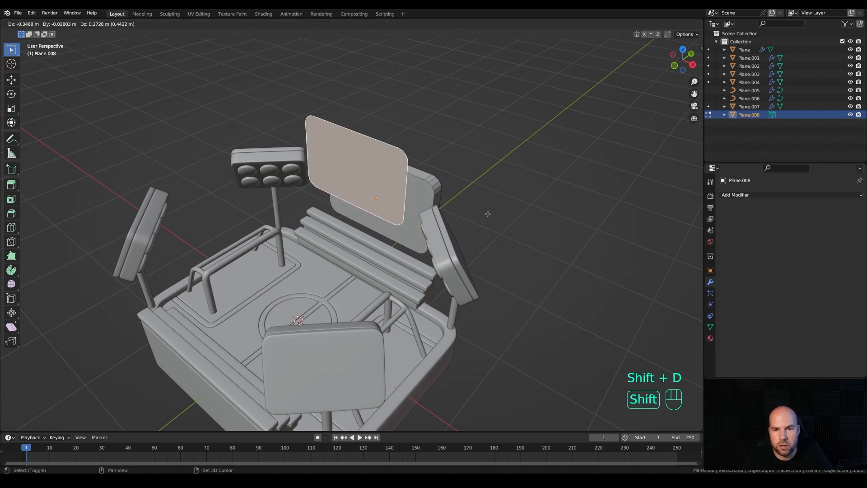
right_click(457, 239)
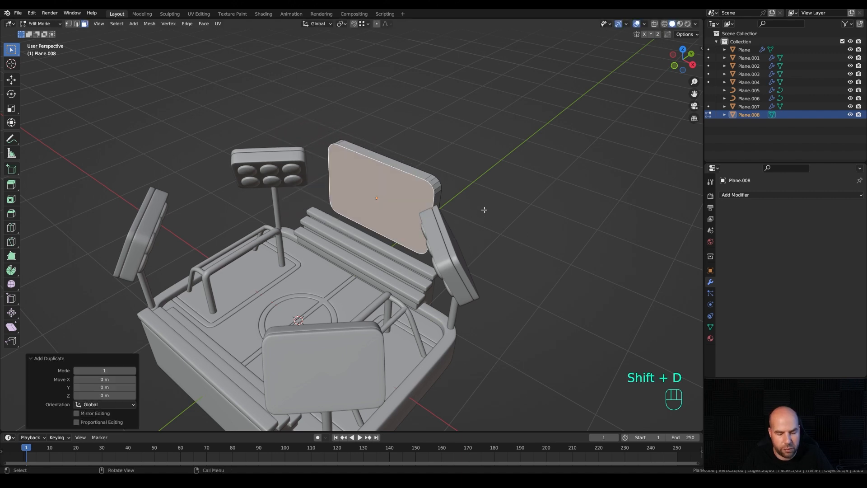
scroll(488, 246, "up", 3)
middle_click_drag(488, 246, 522, 236, "shift")
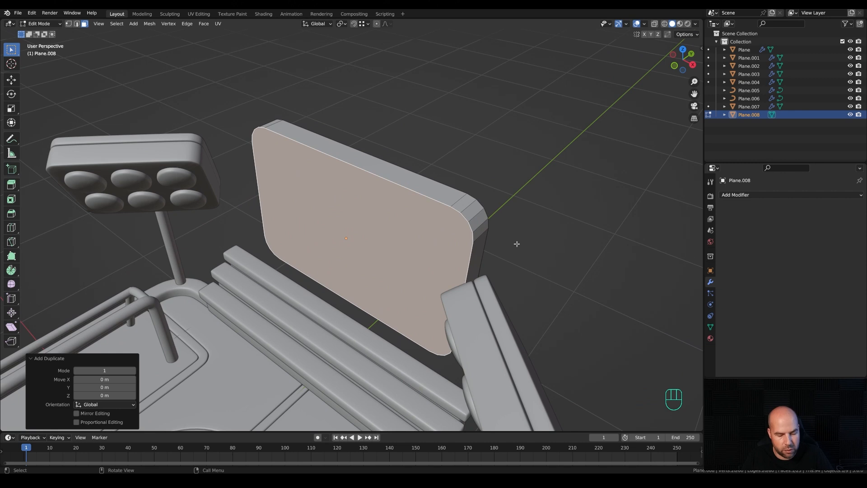
key("g")
key("y")
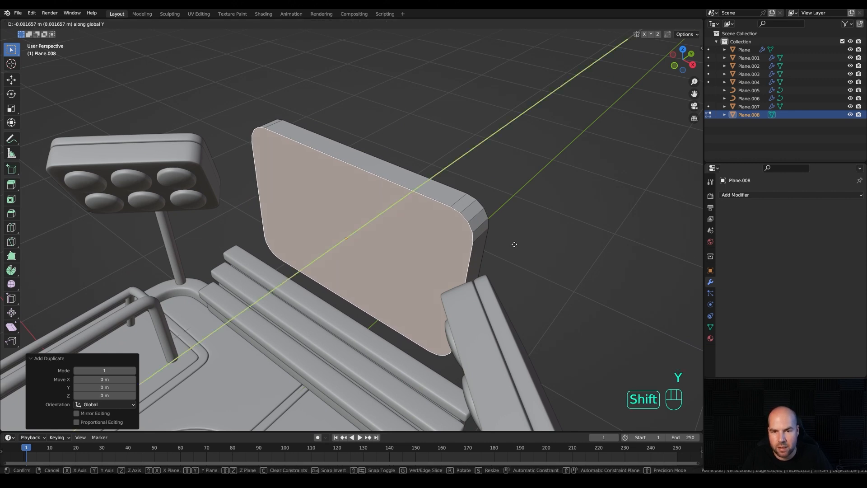
left_click(412, 216)
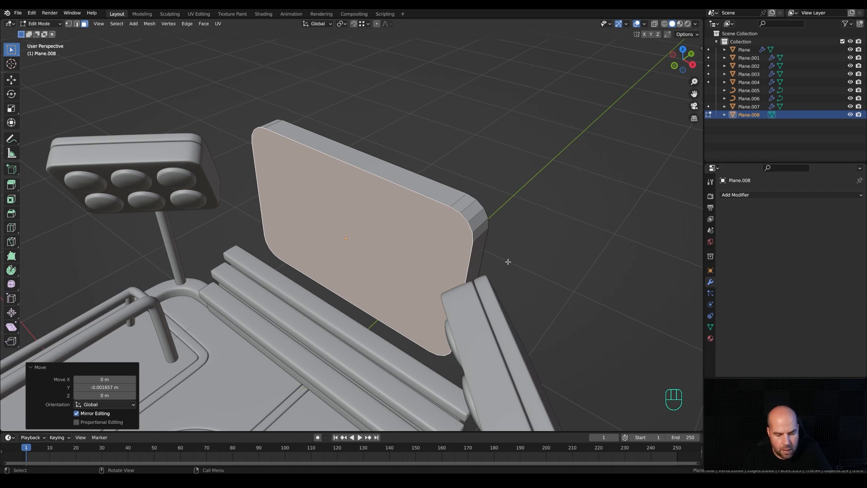
Inset the duplicated front face by about 0.093 m and delete its inner face, leaving a border.
key("i")
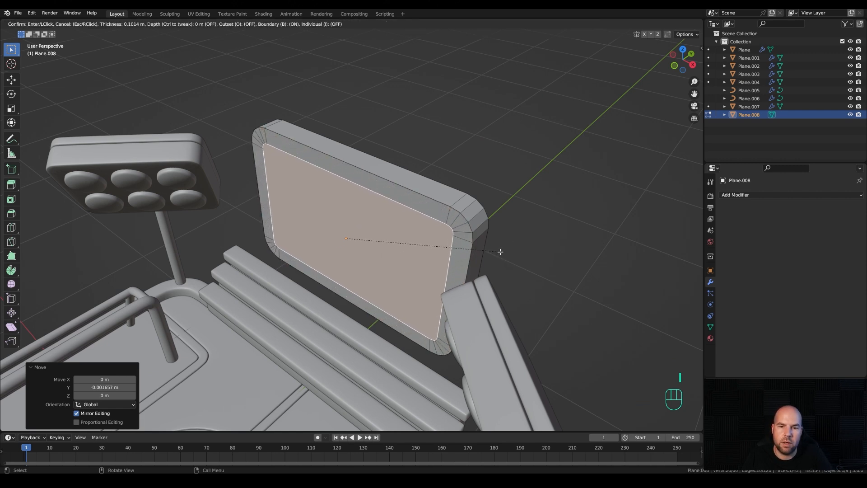
left_click(500, 252)
key("x")
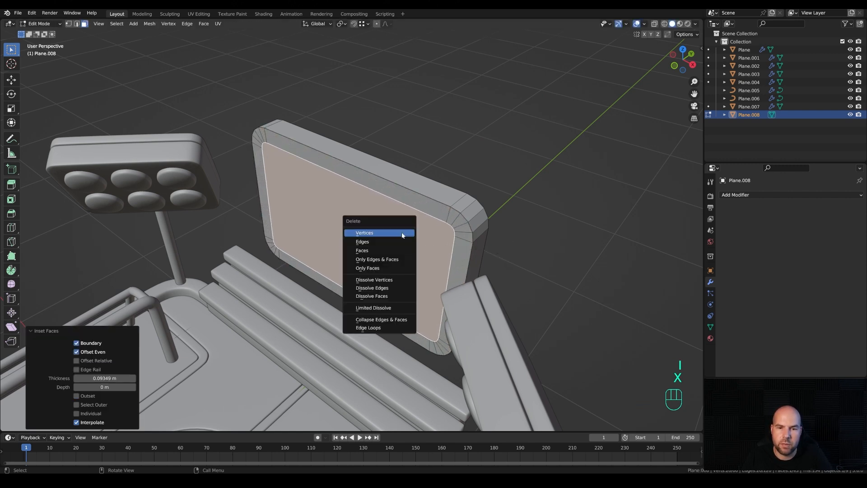
left_click(367, 251)
Select the whole border ring and extrude it forward about 0.08 m as a frame around the screen.
key("alt+f")
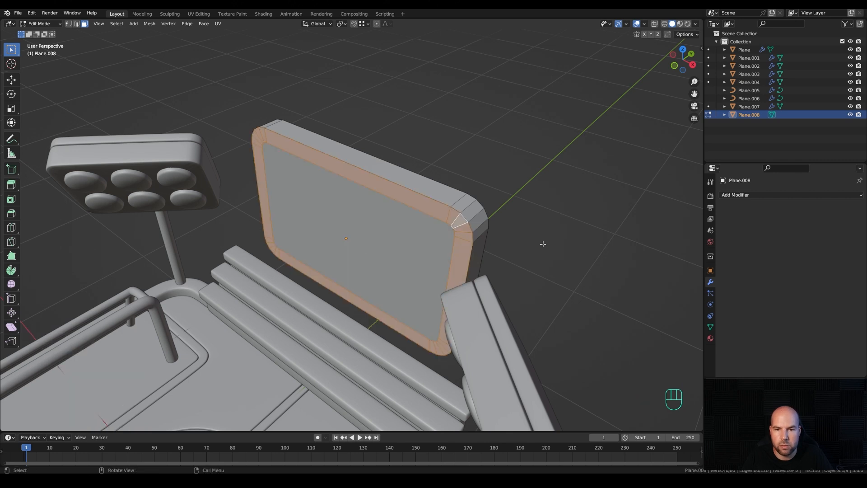
key("e")
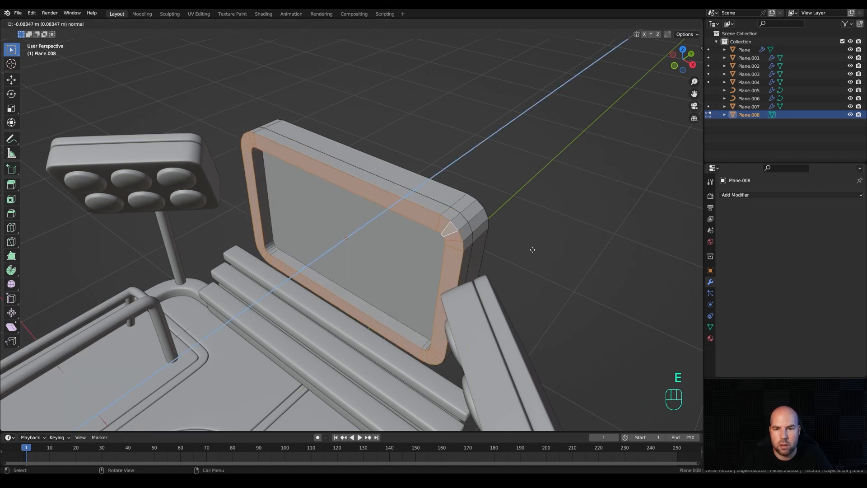
left_click(533, 248)
key("Tab")
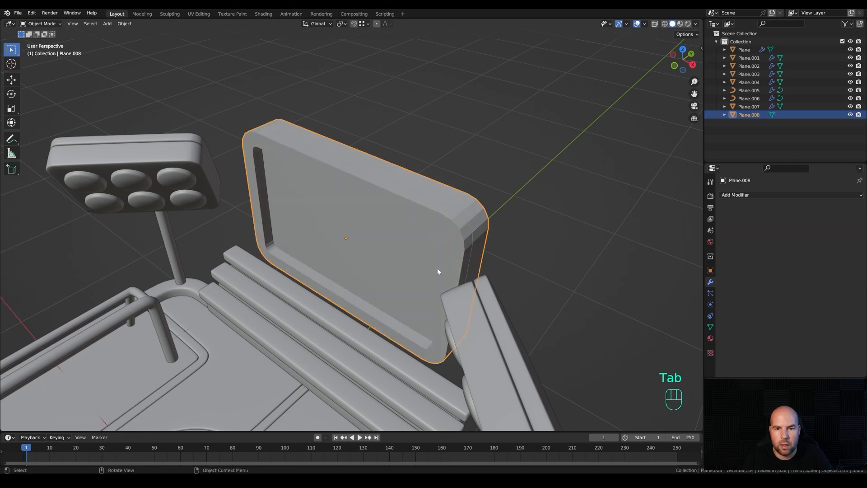
Copy the floodlight's Bevel modifier to the scoreboard.
middle_click_drag(443, 266, 438, 273)
middle_click_drag(462, 335, 470, 292)
left_click(473, 267, "shift")
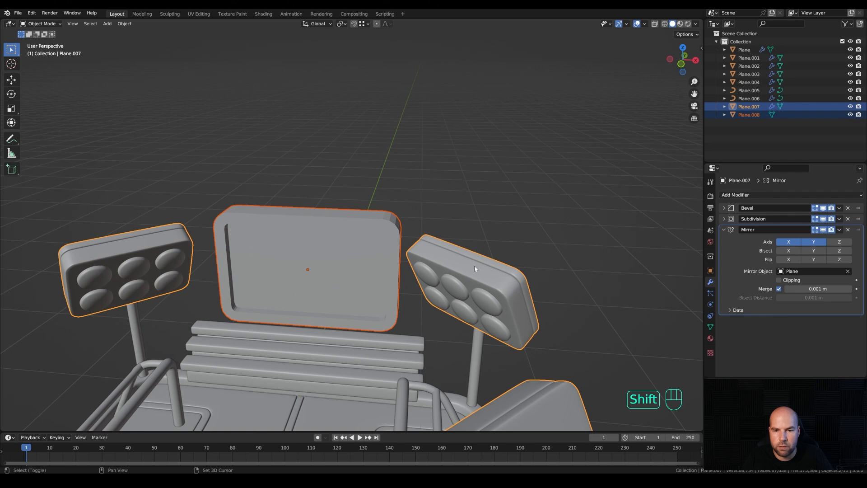
left_click(840, 208)
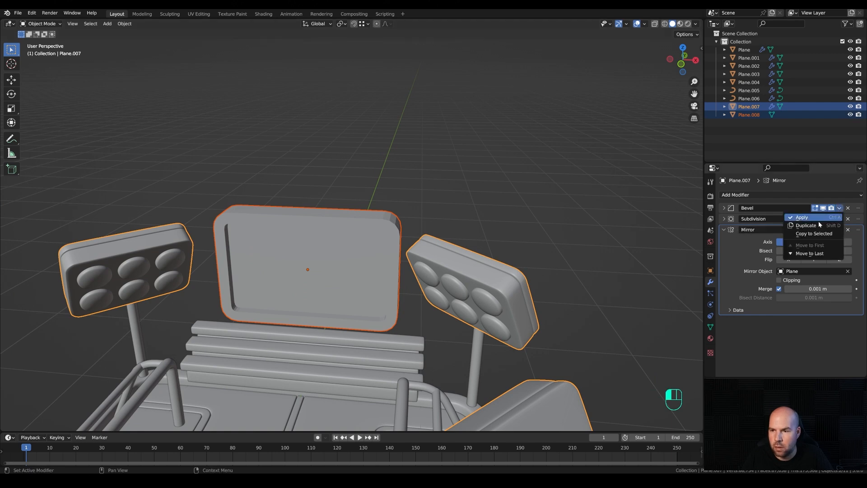
left_click(812, 234)
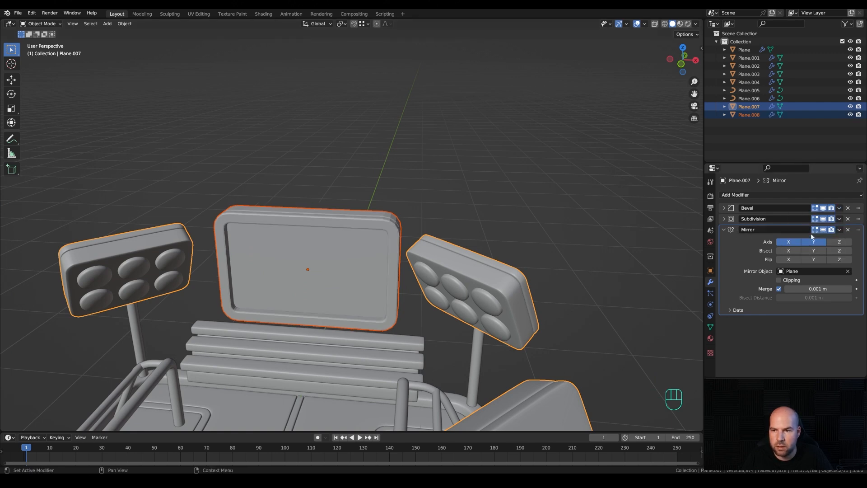
Add a level 2 Subdivision modifier to the scoreboard and shade it smooth.
left_click(359, 240)
middle_click_drag(496, 186, 467, 201)
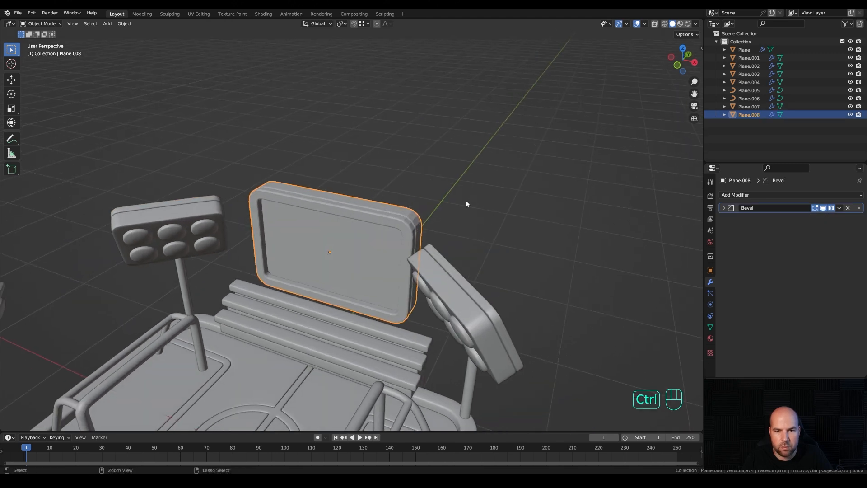
key("ctrl+2")
right_click(393, 218)
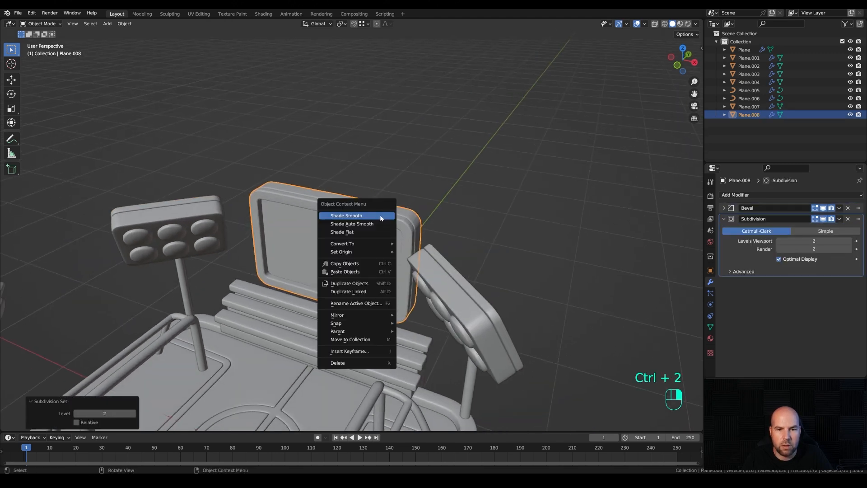
left_click(380, 218)
Snap the 3D cursor to the scoreboard and add a text object there.
middle_click_drag(326, 258, 435, 158)
key("shift+s")
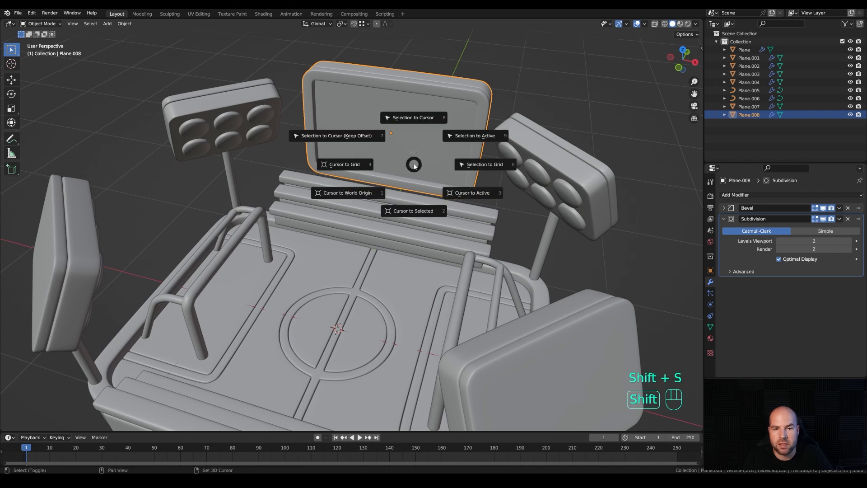
left_click(407, 212)
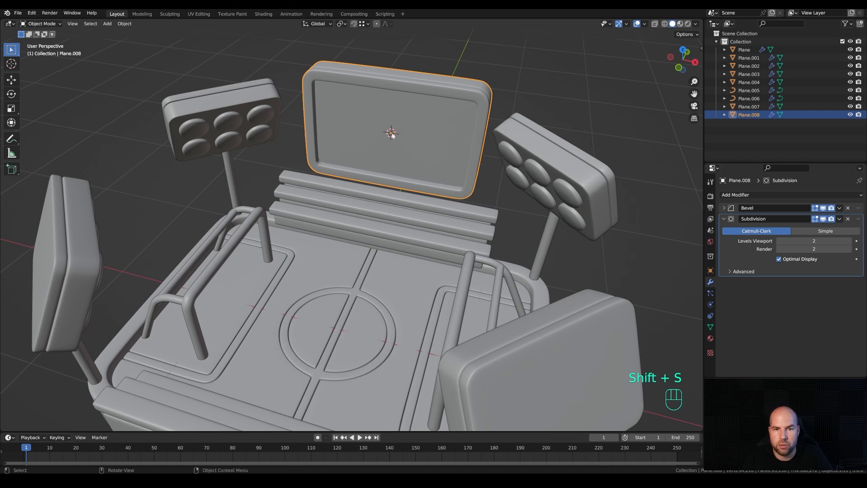
key("shift+a")
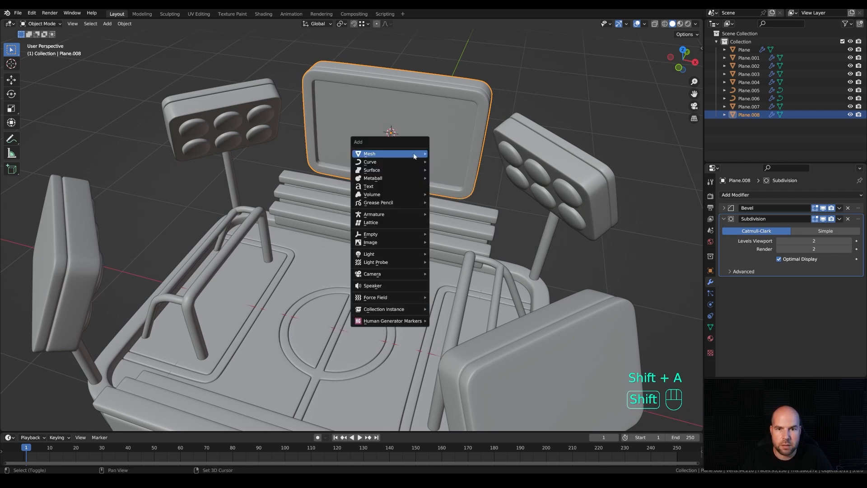
mouse_move(414, 156)
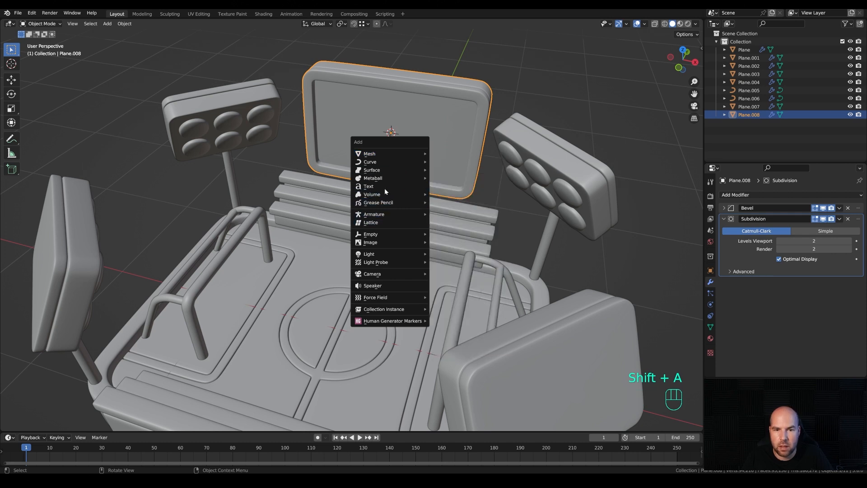
left_click(384, 187)
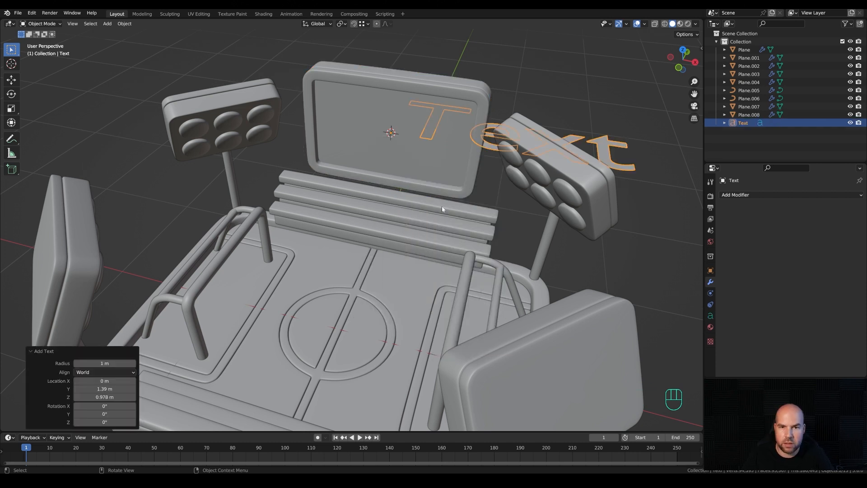
Rotate the text 90° about X and set its alignment to Center horizontally and Middle vertically.
type("rx90")
key("KP_Enter")
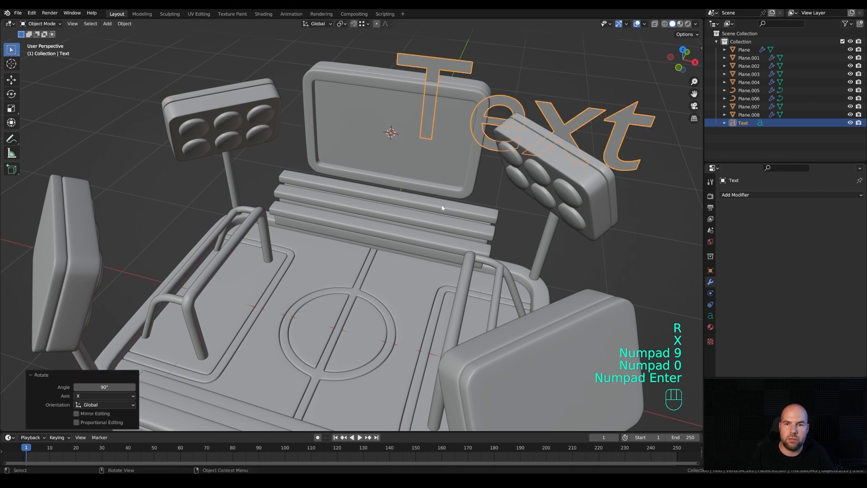
left_click(711, 316)
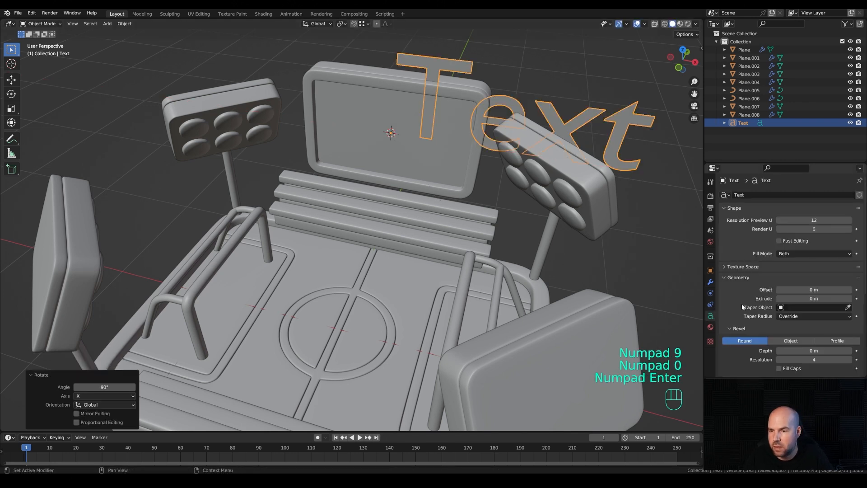
scroll(746, 308, "down", 5)
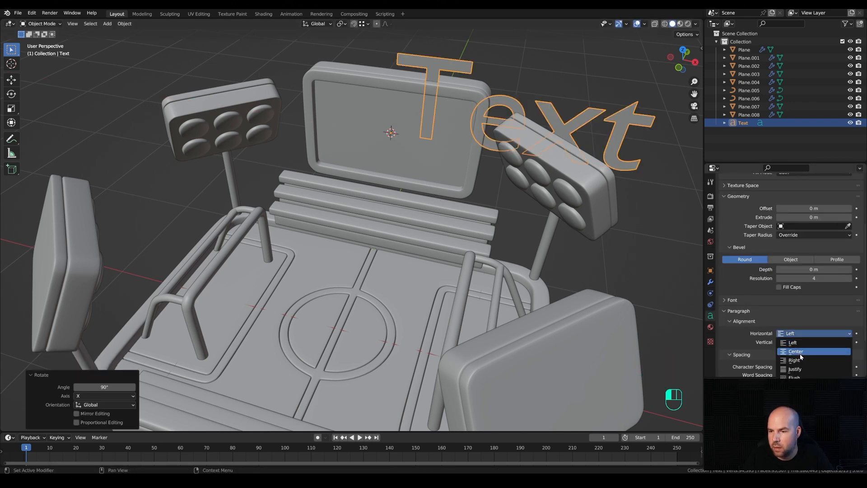
left_click(801, 354)
scroll(799, 354, "down", 1)
left_click(797, 333)
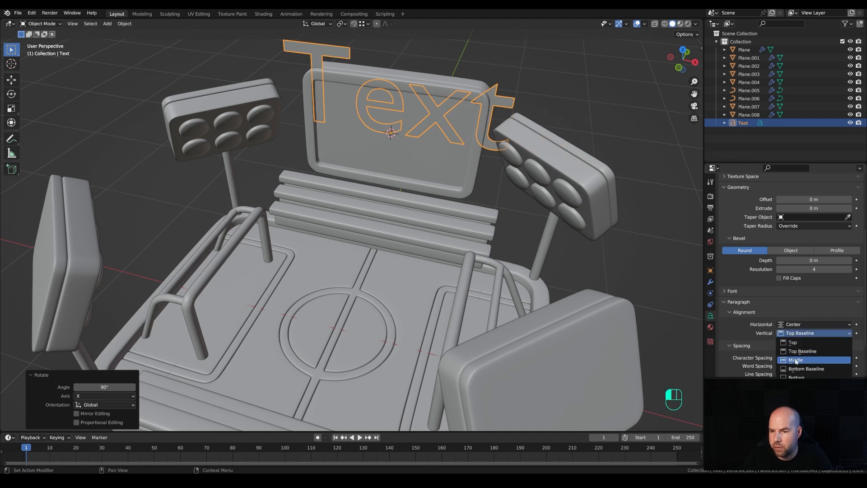
left_click(796, 360)
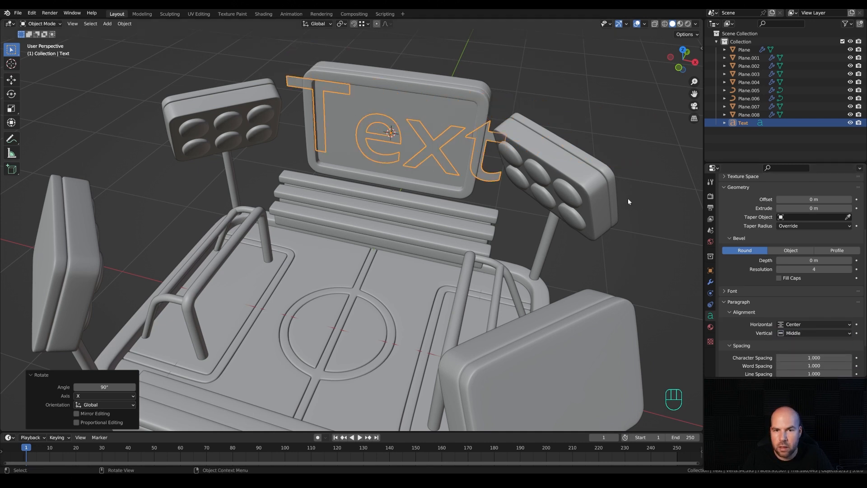
Scale the scoreboard text down to about 0.64 and set its regular font to Impact Regular.
key("s")
left_click(545, 174)
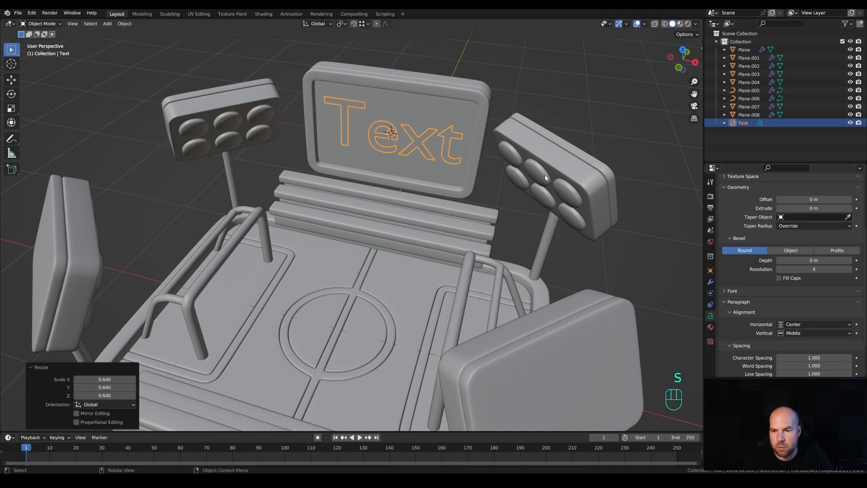
left_click(724, 291)
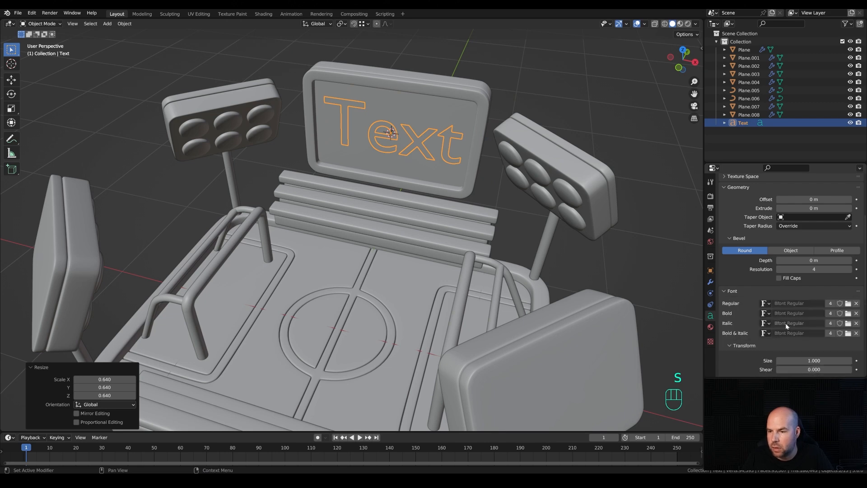
left_click(848, 304)
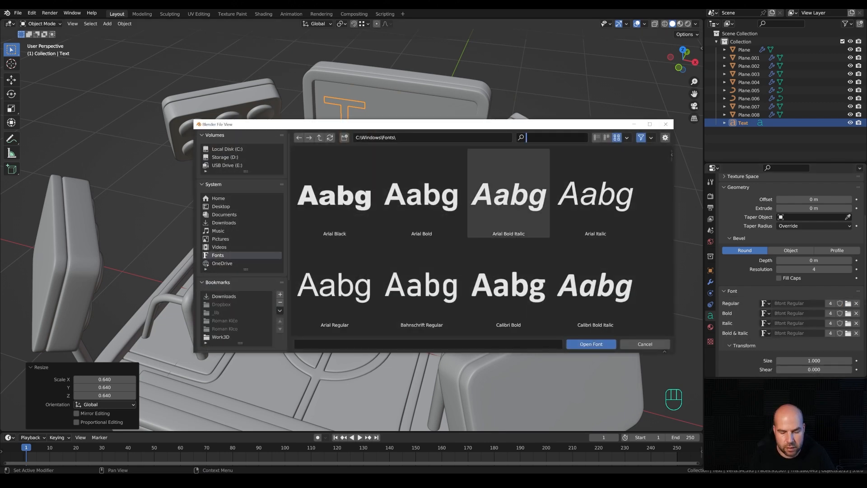
type("imp")
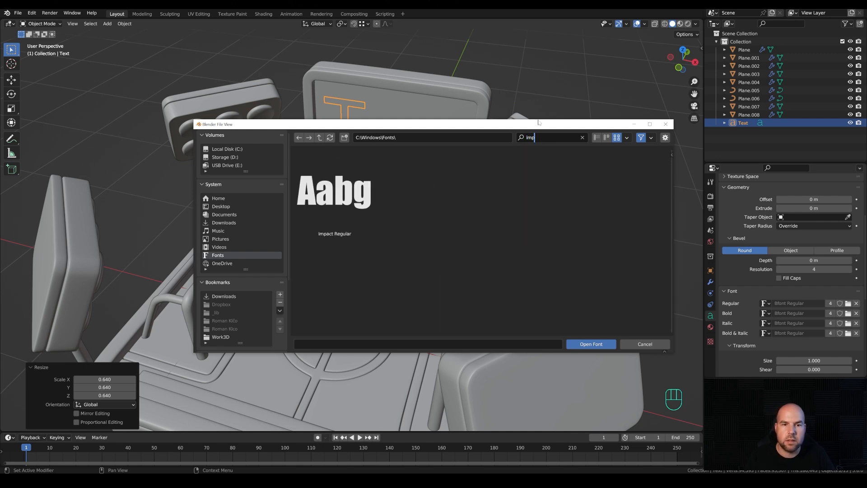
double_click(346, 197)
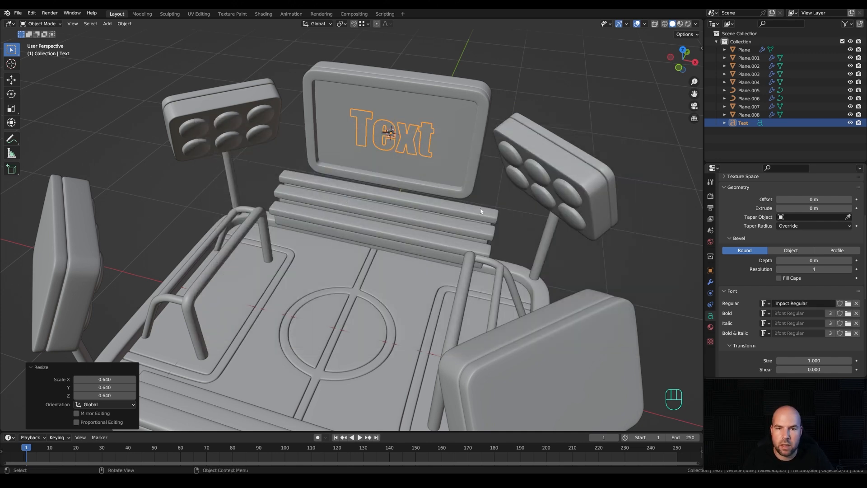
Replace the scoreboard text with "0 : 1" and scale it up by about 1.31.
key("Tab")
key("BackSpace")
key("BackSpace")
key("BackSpace")
key("BackSpace")
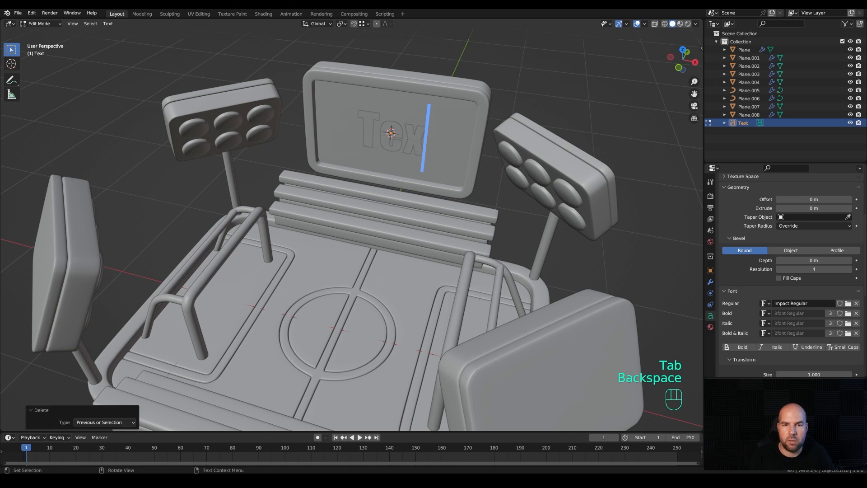
type("0")
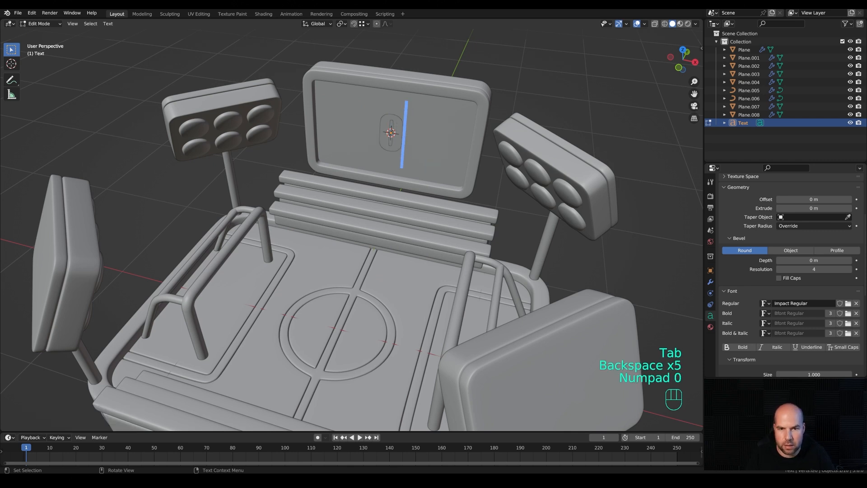
type(" : 1")
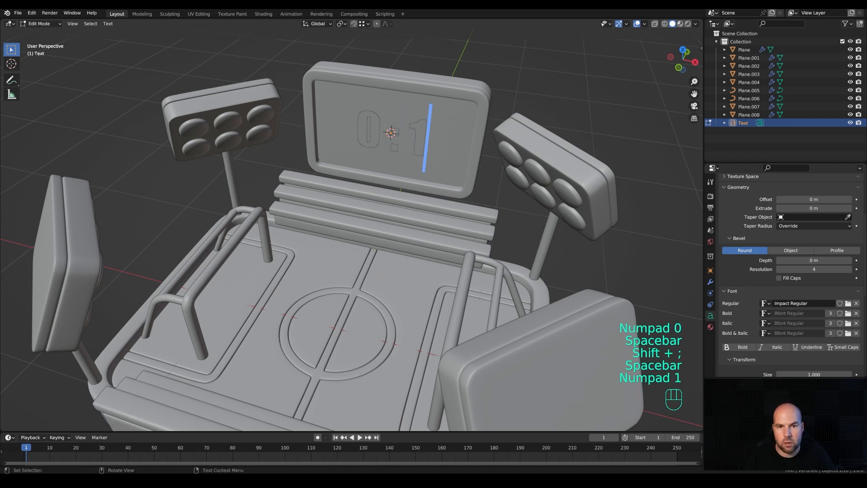
key("Tab")
key("s")
left_click(630, 198)
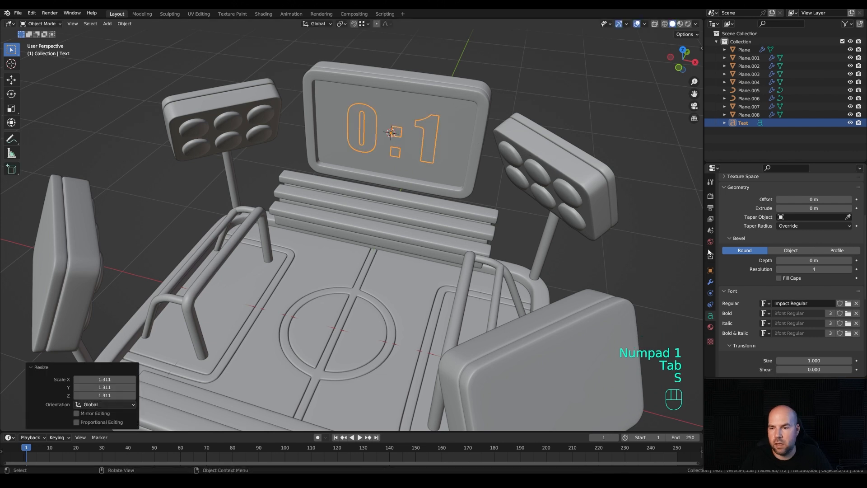
Extrude the scoreboard text about 0.074 m and scale it up by about 1.06.
left_click(734, 290)
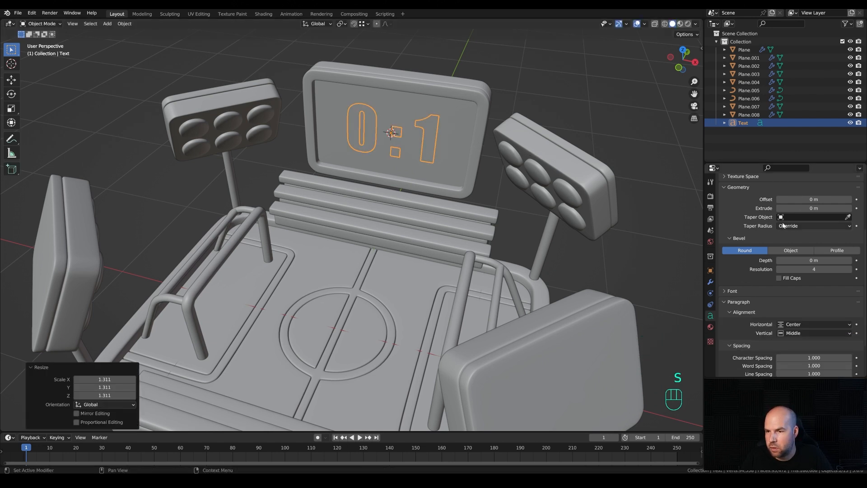
left_click_drag(803, 208, 819, 208, "shift")
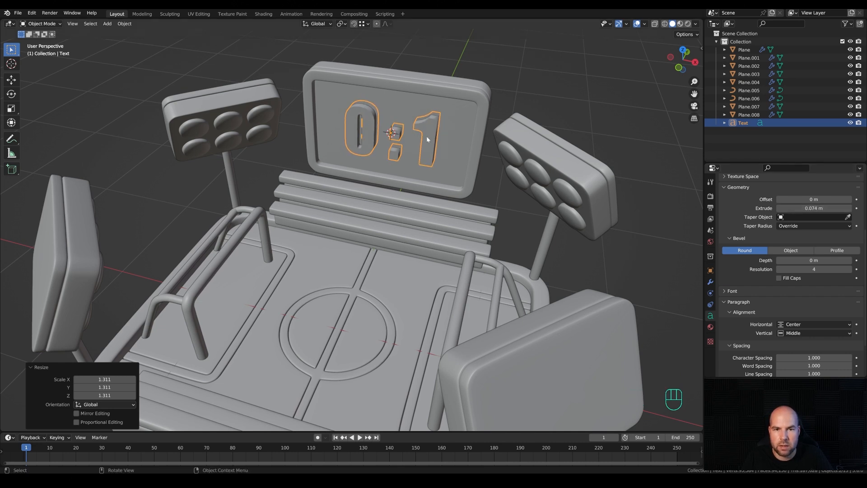
key("s")
left_click(417, 167)
scroll(417, 167, "down", 3)
middle_click_drag(417, 167, 440, 199)
scroll(438, 199, "down", 2)
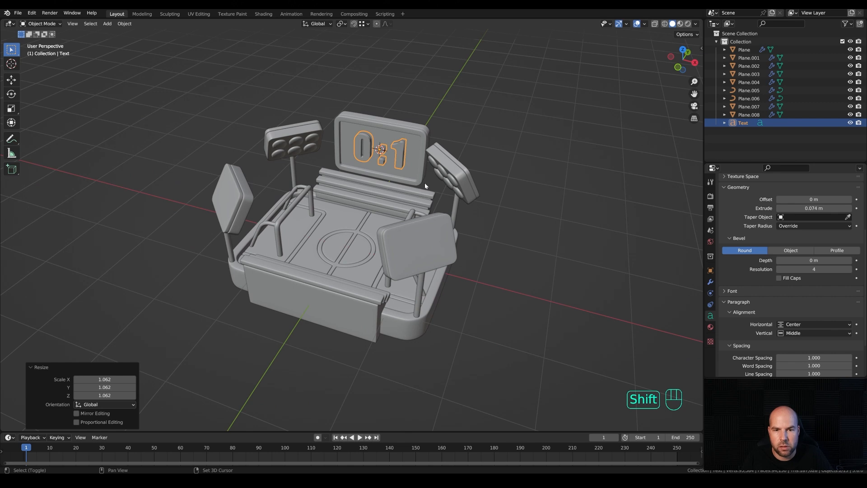
Return the 3D cursor to the world origin and add a ground plane there, scaled up by about 18.2.
key("shift+s")
left_click(358, 212)
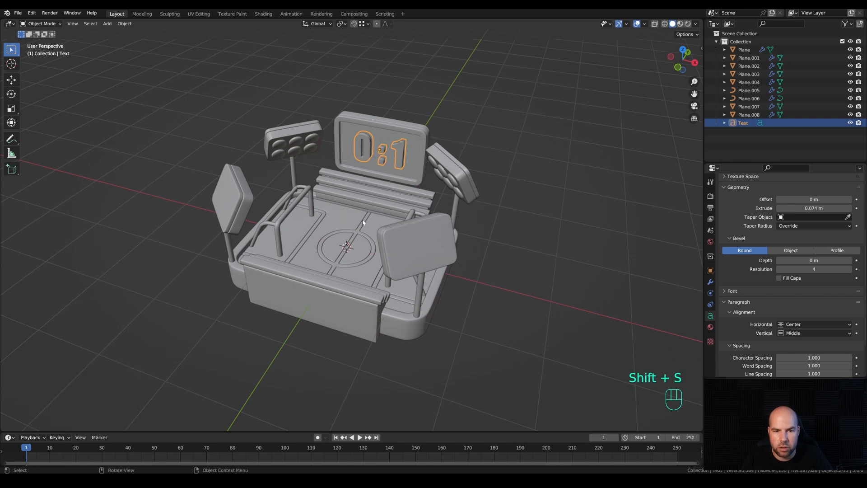
scroll(394, 195, "down", 2)
key("shift+a")
mouse_move(397, 159)
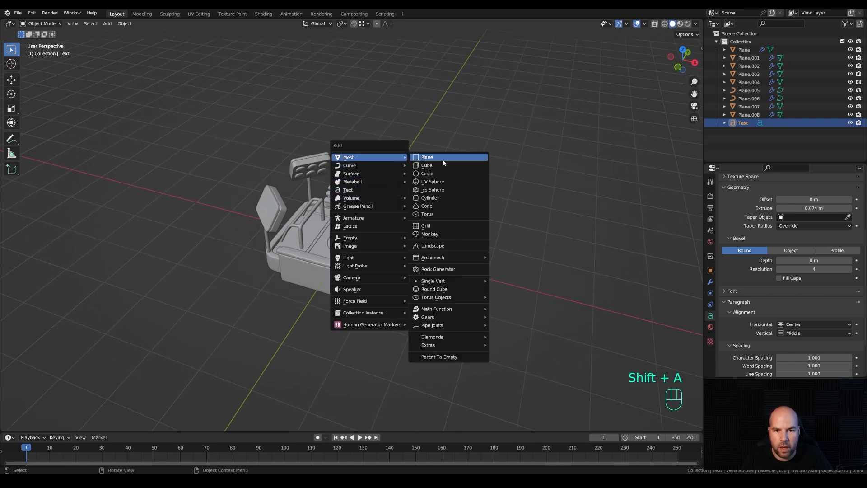
left_click(445, 161)
key("s")
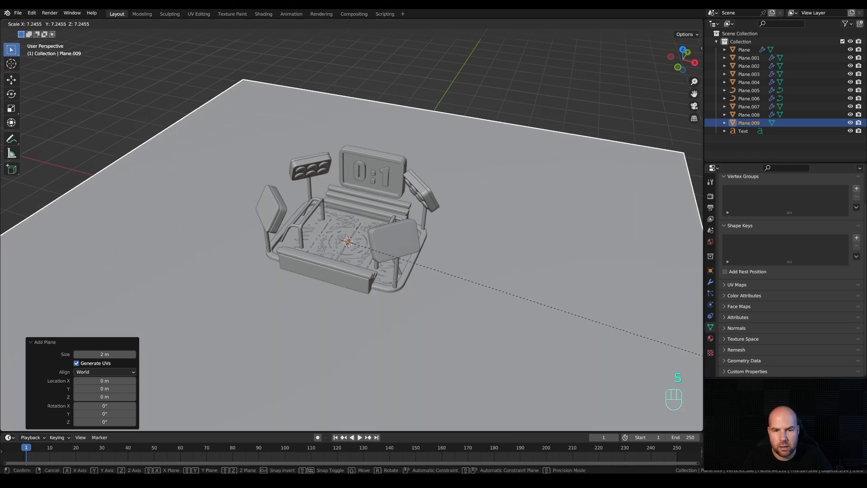
left_click(624, 405)
Lower the ground plane about 0.346 m along Z to the underside of the stadium base.
key("KP_1")
scroll(193, 315, "up", 4)
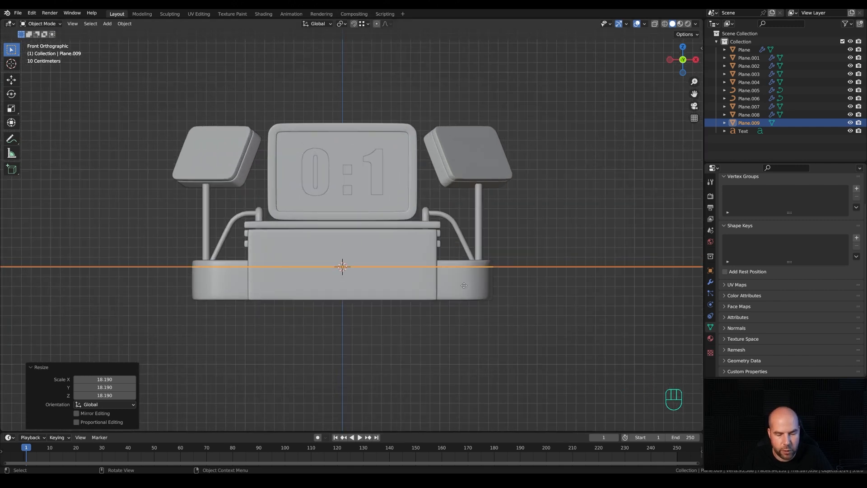
key("g")
key("z")
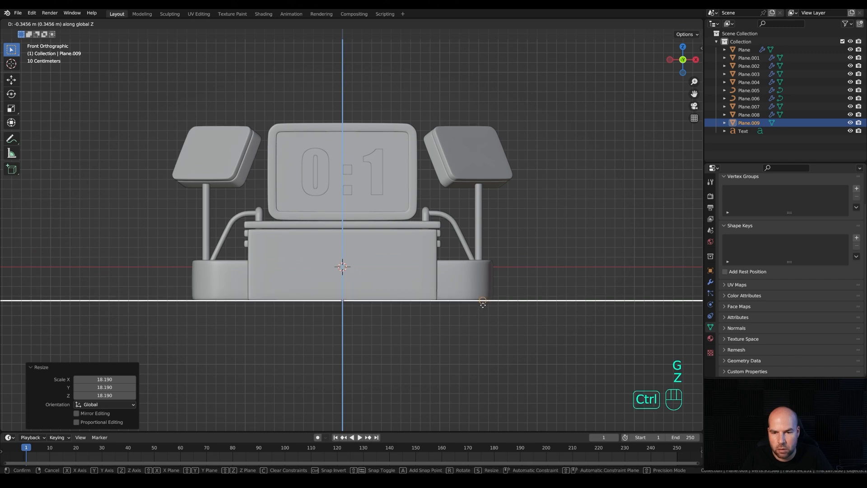
left_click(483, 305)
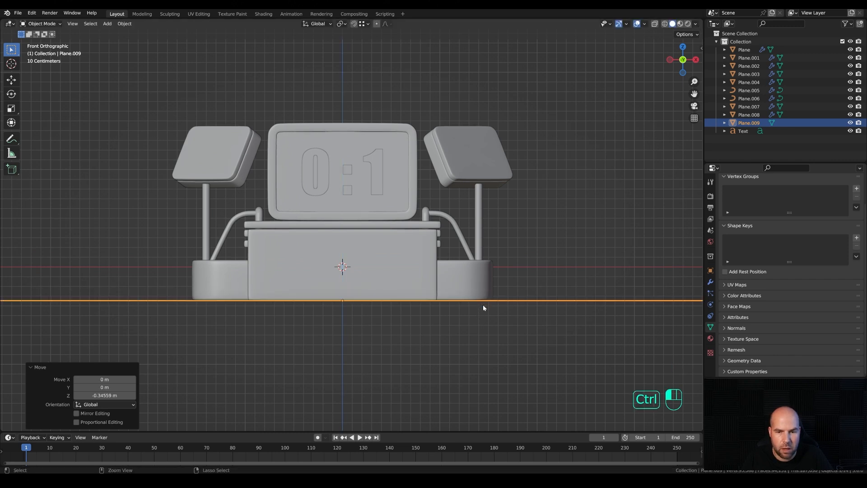
middle_click_drag(477, 307, 470, 367)
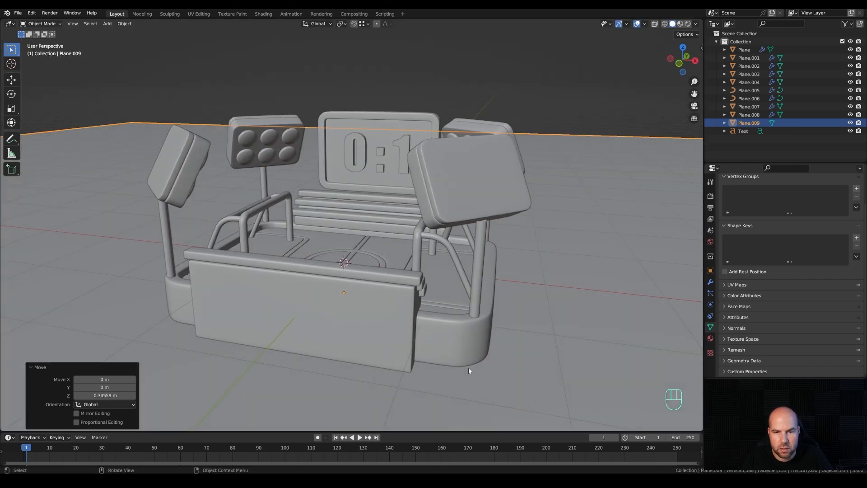
scroll(435, 307, "down", 5)
middle_click_drag(415, 247, 469, 238)
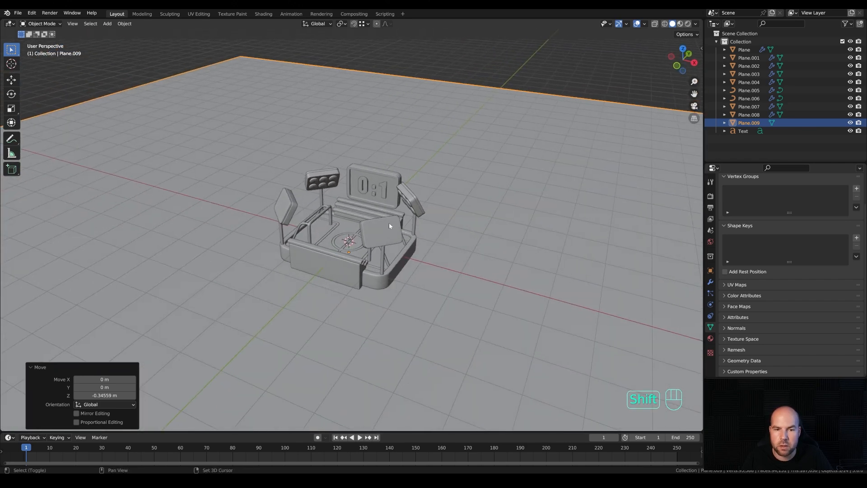
Add a camera at the world origin and clear its rotation.
key("shift+a")
mouse_move(366, 343)
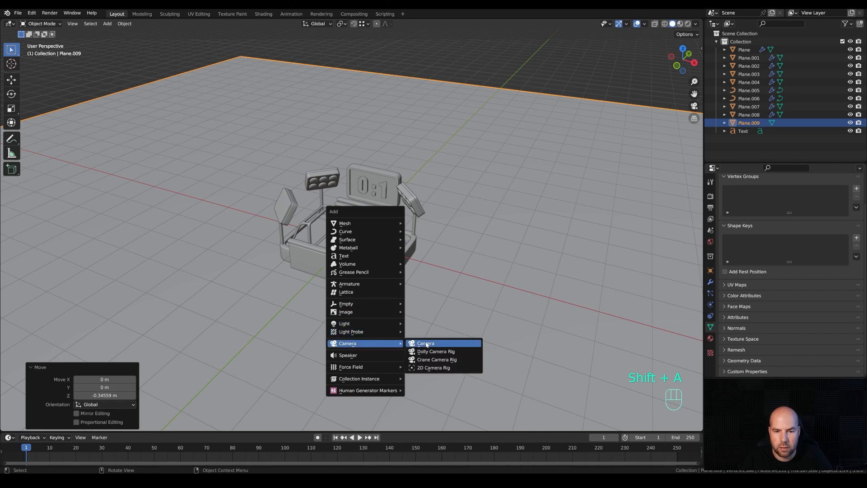
left_click(425, 343)
middle_click_drag(429, 301, 398, 269)
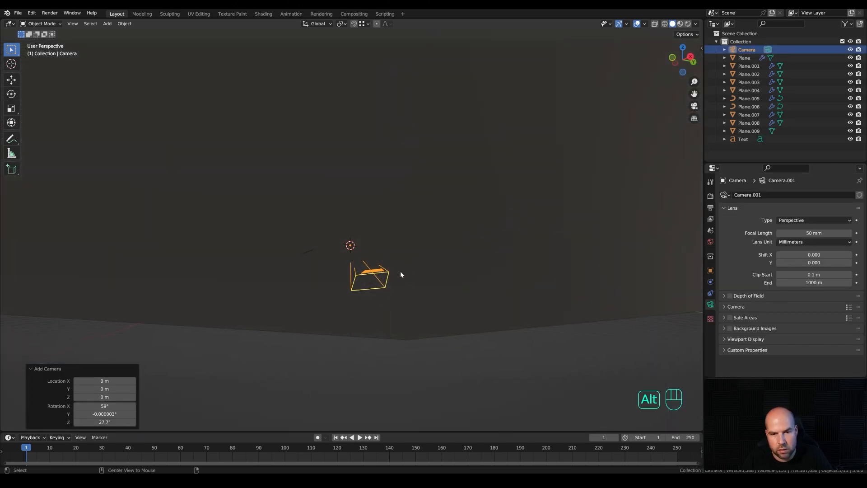
key("alt+r")
key("ctrl+z")
mouse_move(400, 270)
middle_mouse_down()
mouse_move(407, 283)
mouse_move(393, 276)
middle_mouse_up()
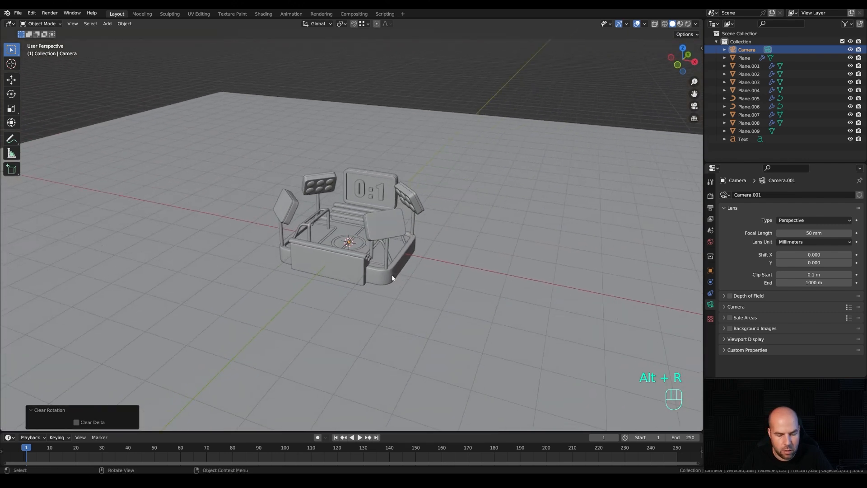
Raise the camera about 4.21 m along Z and set the transform pivot point to the 3D cursor.
key("g")
key("z")
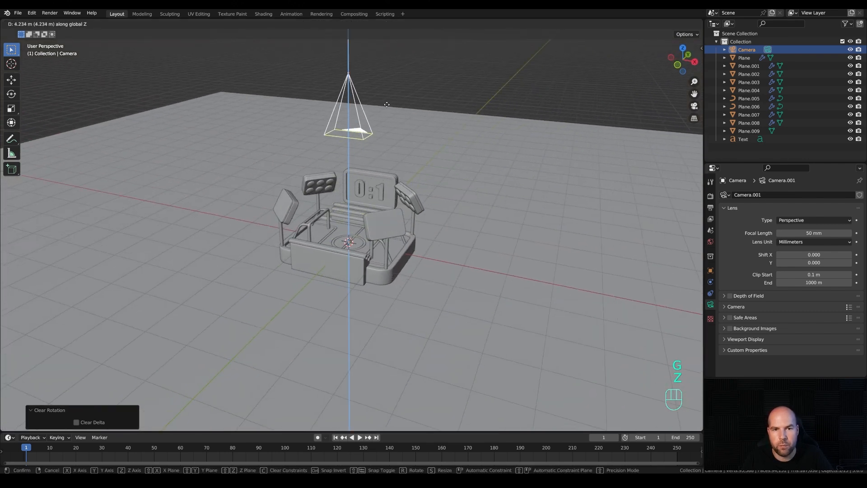
left_click(387, 109)
key("period")
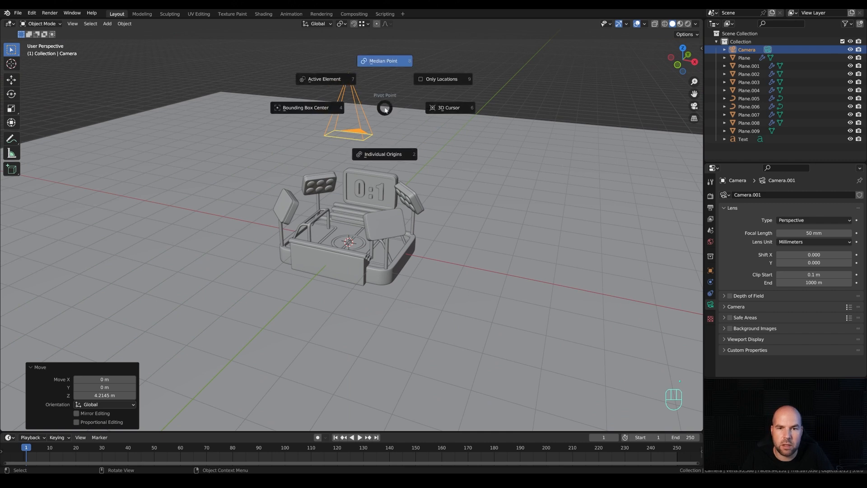
left_click(454, 108)
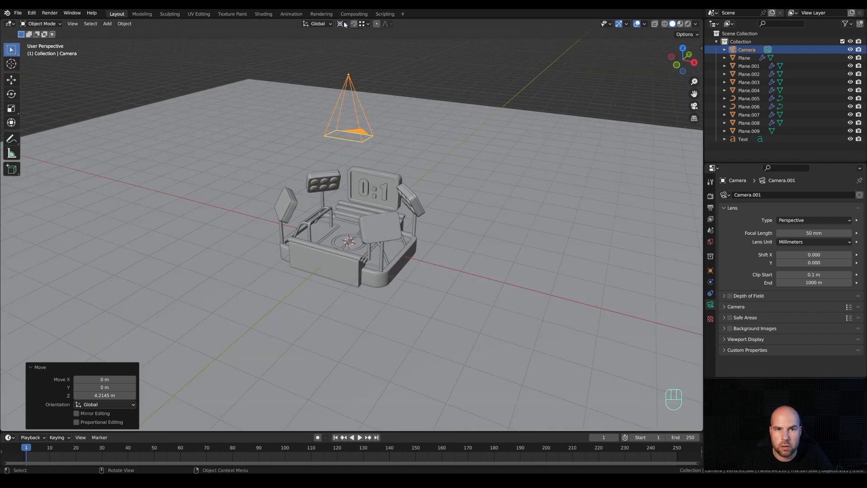
left_click(343, 23)
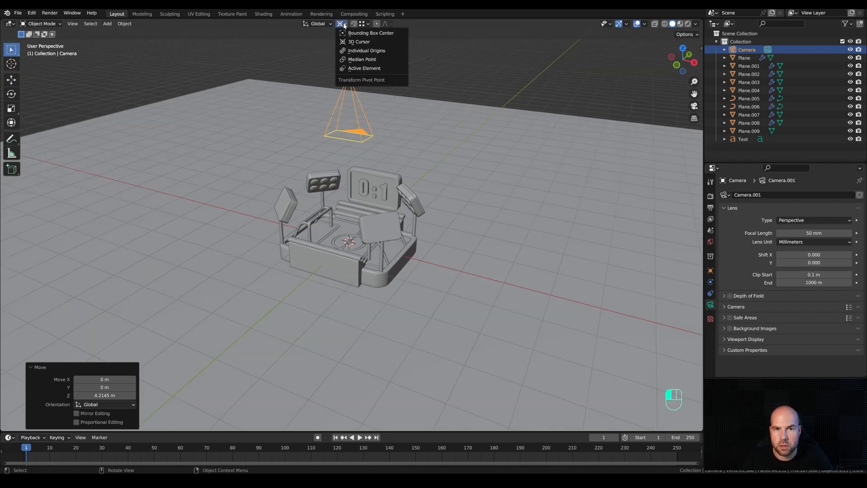
Rotate the camera about 56.4° around X and look through it.
middle_click_drag(472, 134, 460, 141)
key("r")
key("x")
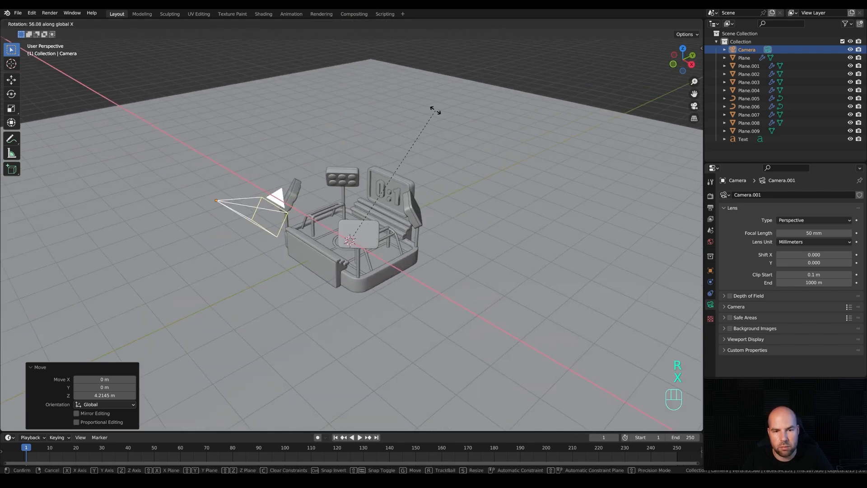
left_click(435, 110)
key("KP_0")
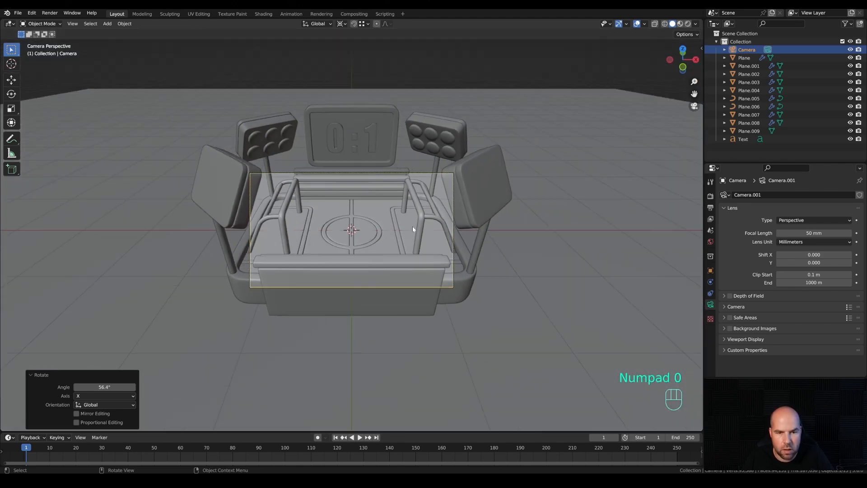
Pull the camera back about 4.78 m along its local Z axis so the stadium fits in the frame.
key("g")
key("z")
key("z")
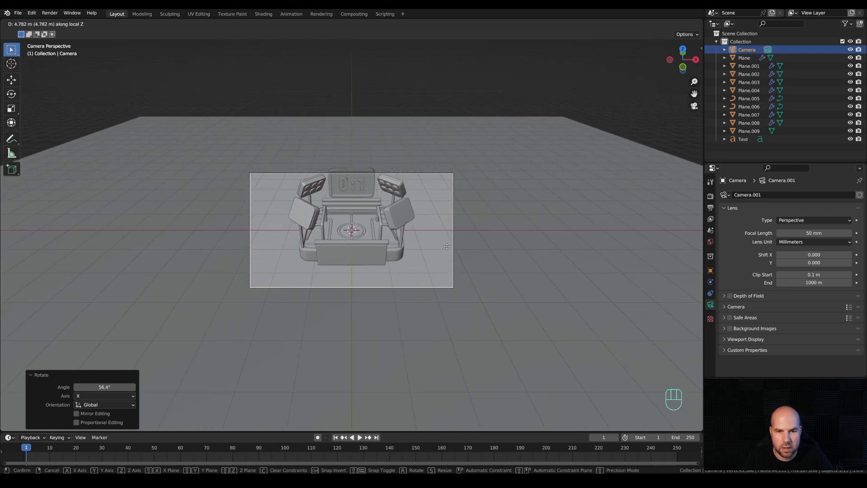
left_click(446, 246)
Set the render resolution to 1600 × 1200 px.
left_click(711, 207)
left_click(808, 206)
type("1600")
key("Tab")
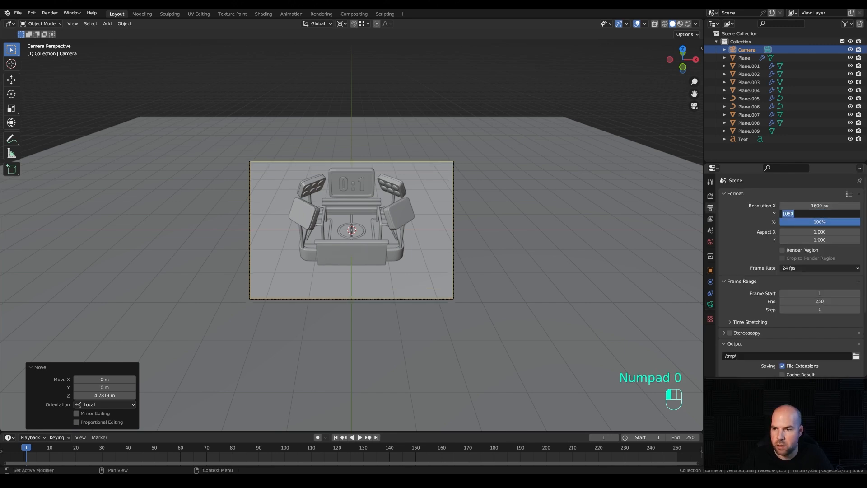
key("Return")
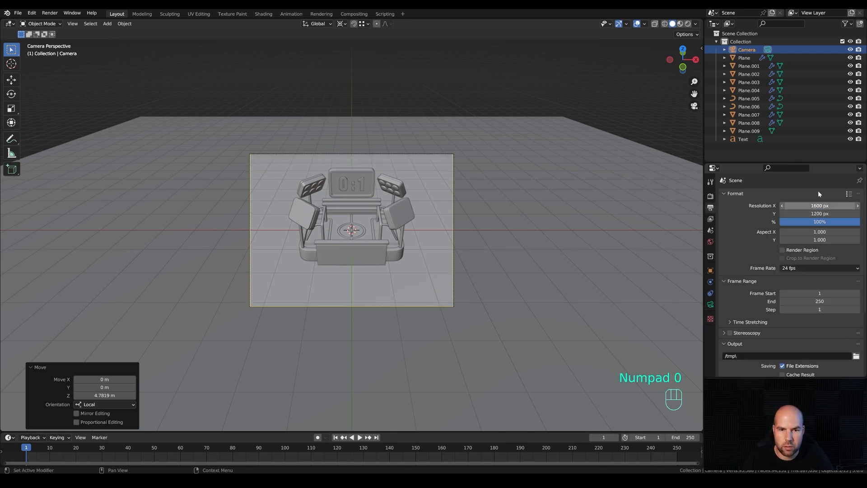
Adjust the camera's height along global Z to center the stadium, and define a render region covering the whole camera frame.
key("g")
key("z")
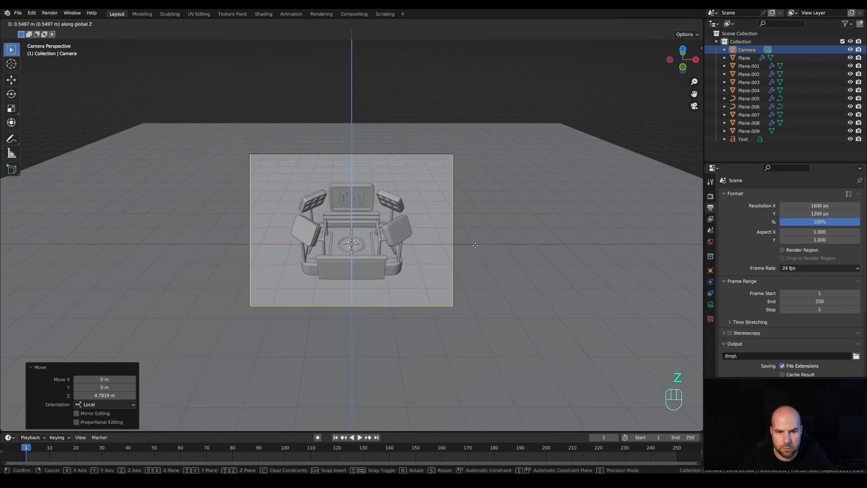
left_click(470, 242)
key("Home")
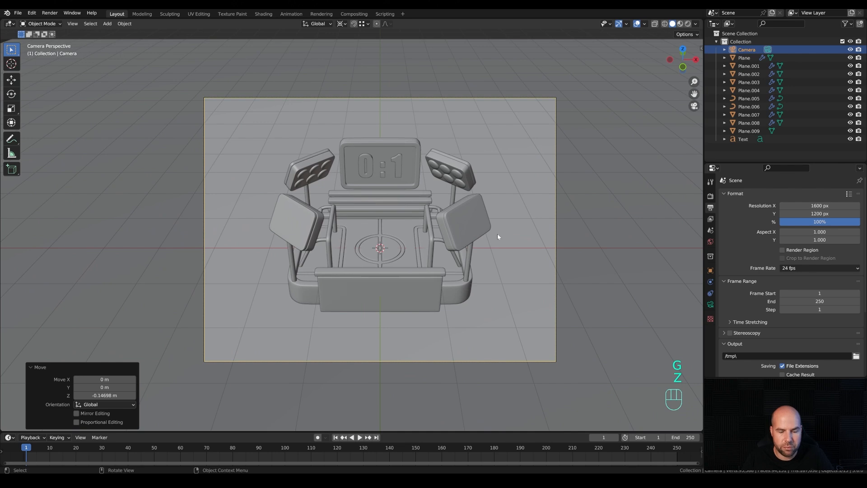
key("ctrl+b")
left_click_drag(176, 80, 622, 409)
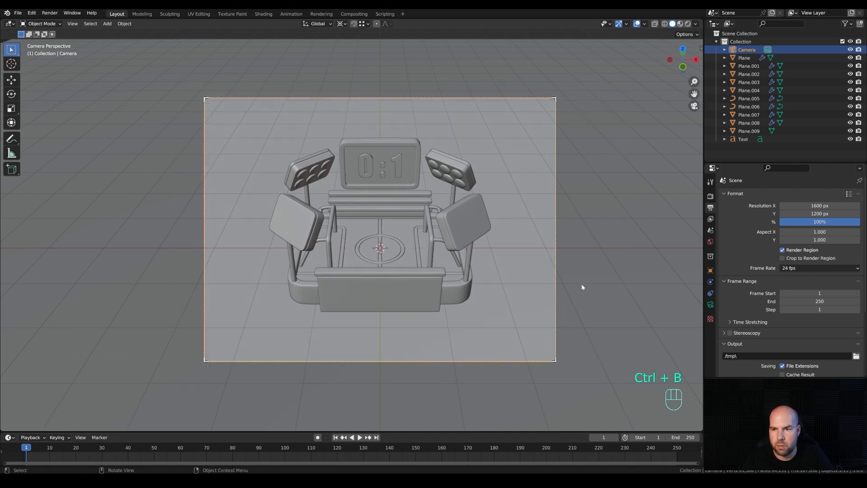
Set the render engine to Cycles with GPU Compute as the device.
left_click(710, 196)
left_click(800, 193)
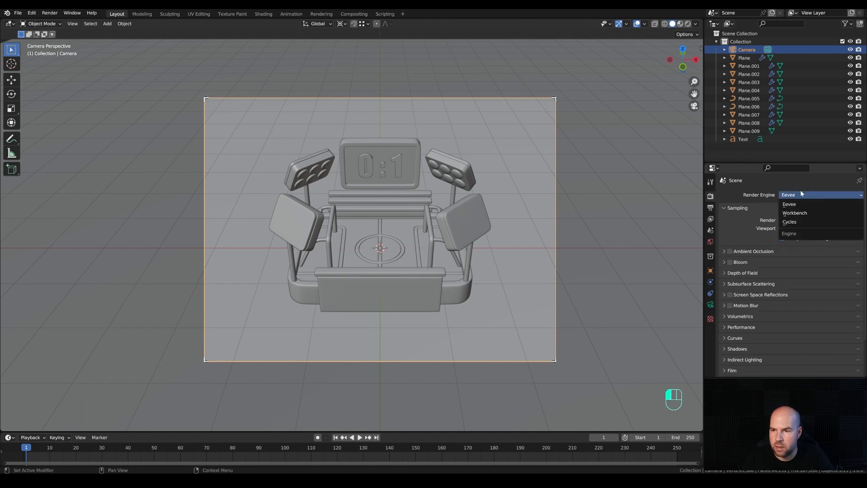
left_click(796, 222)
left_click(796, 215)
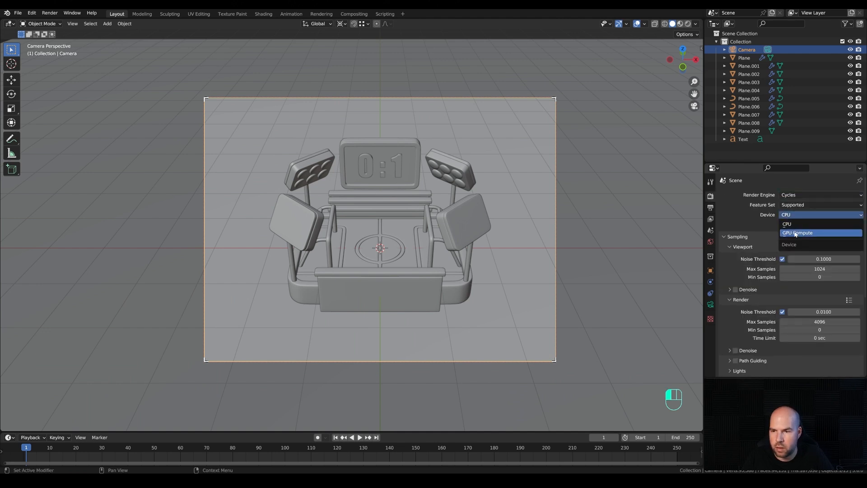
left_click(797, 234)
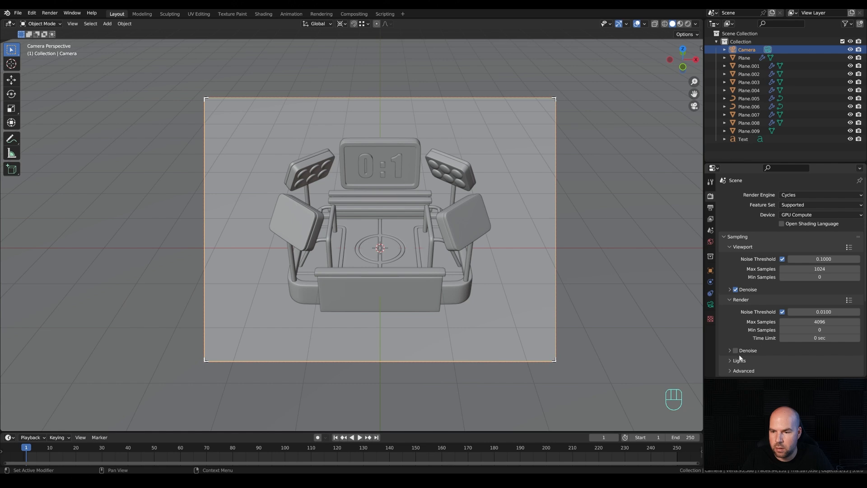
Enable denoising for viewport and render, and set the render's maximum samples to 512.
scroll(730, 331, "down", 3)
left_click(836, 259)
key("Return")
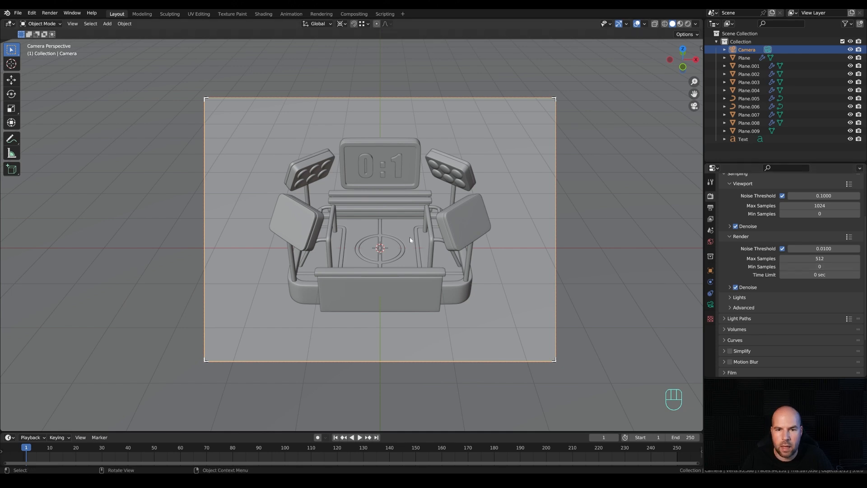
Show the camera view in Rendered viewport shading.
key("z")
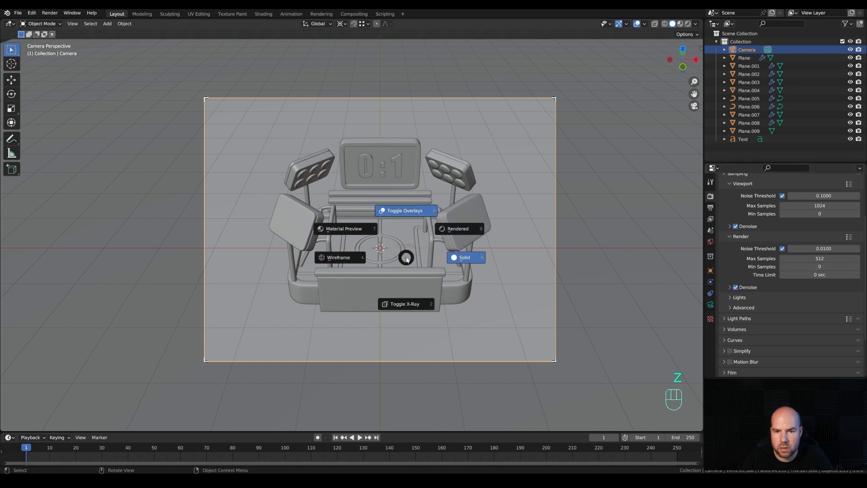
left_click(488, 205)
middle_click_drag(515, 170, 504, 172, "shift")
scroll(335, 201, "down", 2)
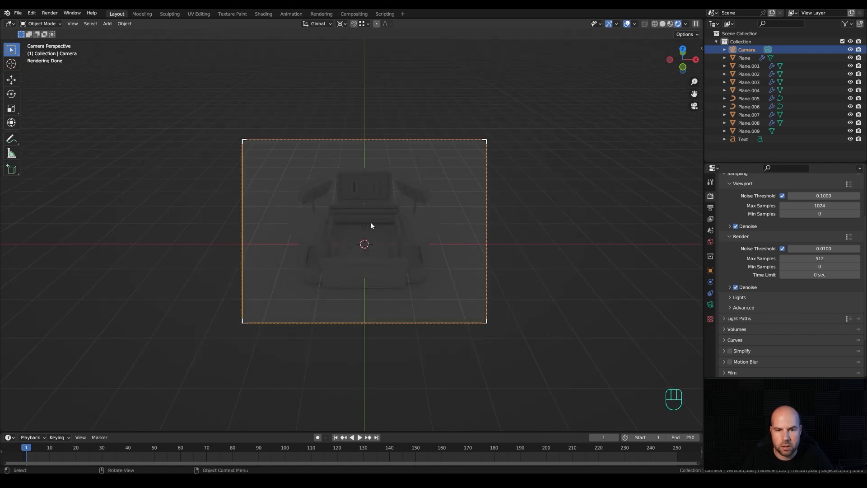
Add an area light above the stadium, raised about 4.19 m along global Z.
key("shift+a")
mouse_move(374, 228)
mouse_move(362, 204)
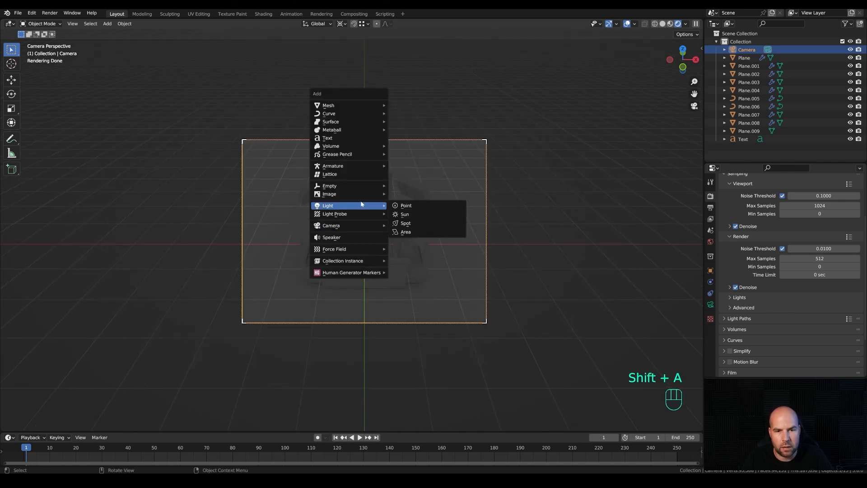
left_click(420, 232)
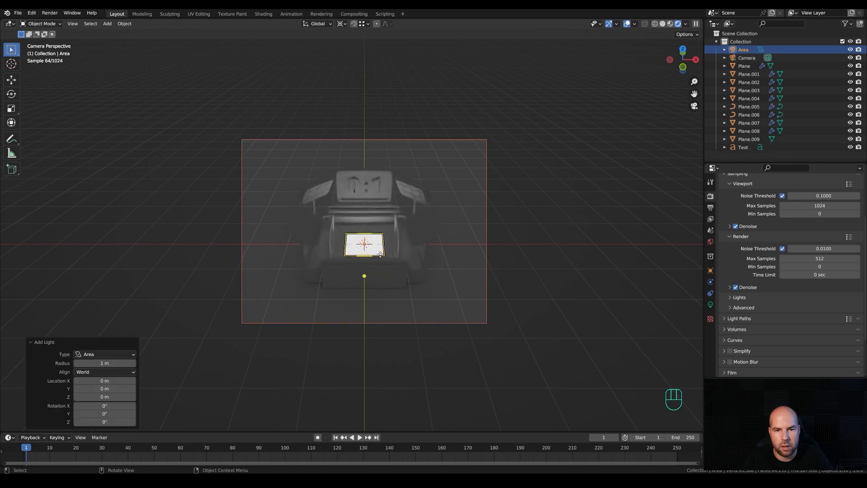
scroll(420, 283, "down", 2)
key("g")
key("z")
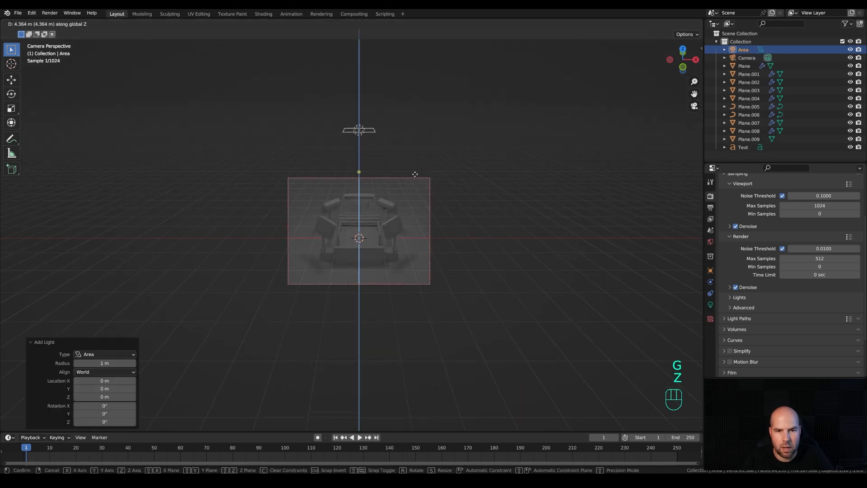
left_click(413, 178)
Change the area light's shape to Disk and enlarge it to about 4.93 m.
left_click(710, 305)
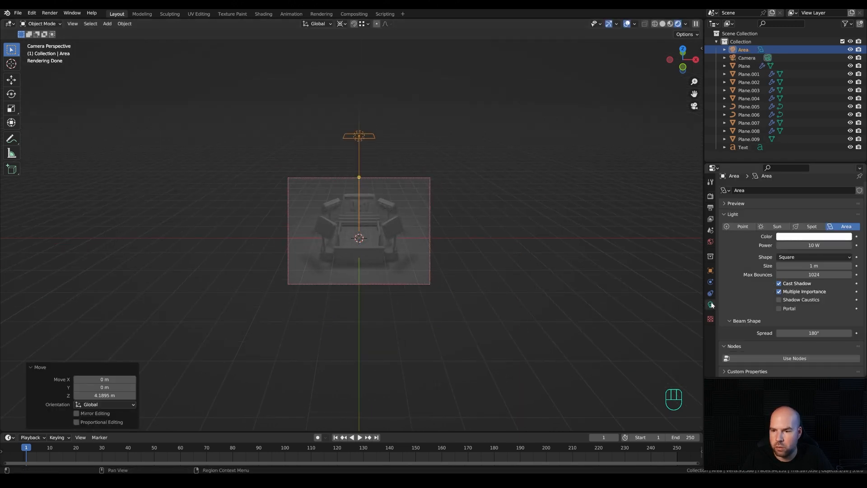
left_click(800, 257)
left_click(789, 285)
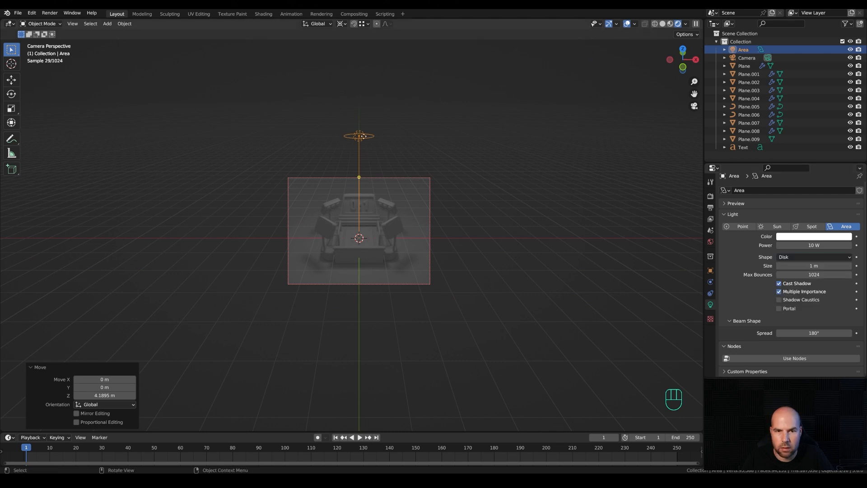
left_click_drag(376, 139, 432, 160)
scroll(418, 234, "up", 4)
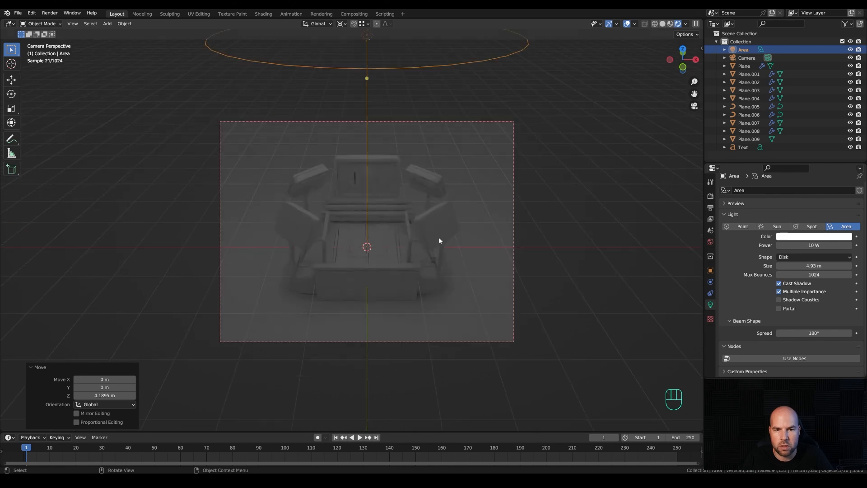
Set the overhead disk light's power to 150 W.
left_click(814, 246)
type("1500")
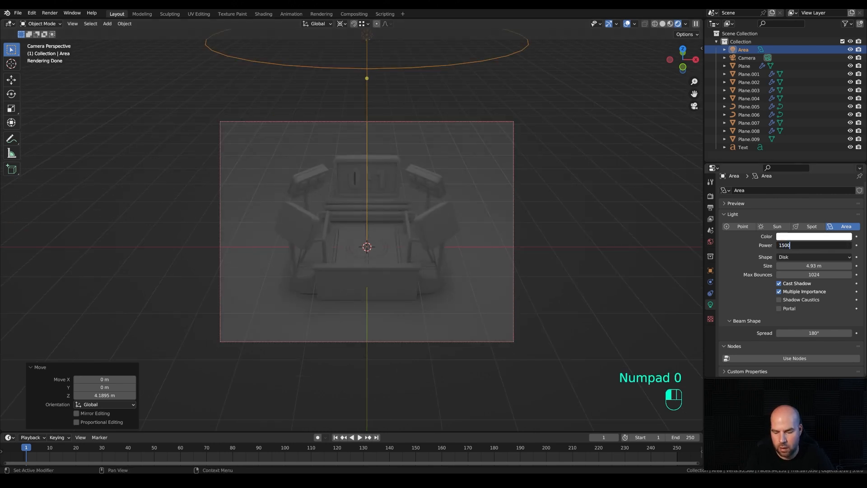
key("BackSpace")
key("Return")
Raise the overhead light about 0.42 m along global Z and enlarge its disk to about 5.59 m.
scroll(421, 244, "down", 2)
key("g")
key("z")
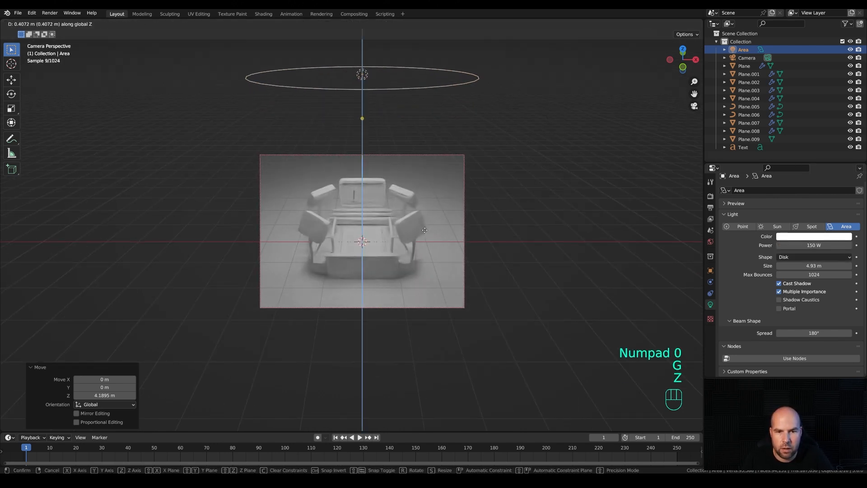
left_click(425, 227)
left_click_drag(525, 87, 553, 94)
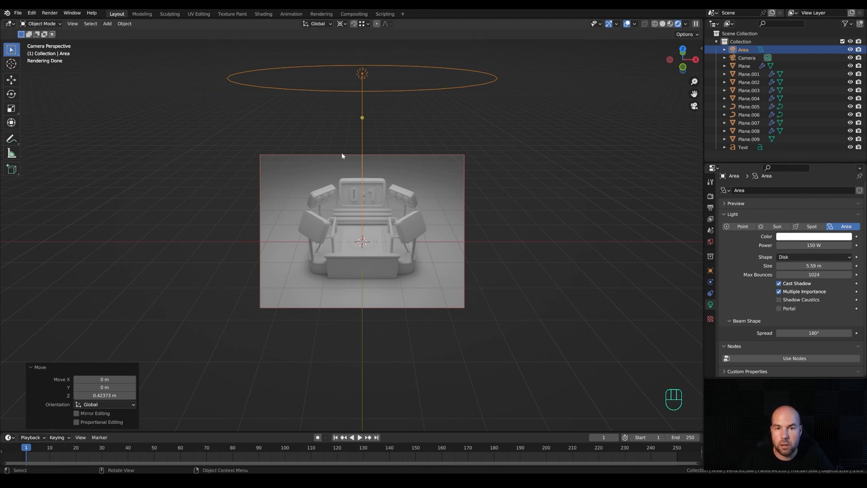
Add a second area light and raise it about 2.66 m along global Z.
key("shift+a")
mouse_move(385, 227)
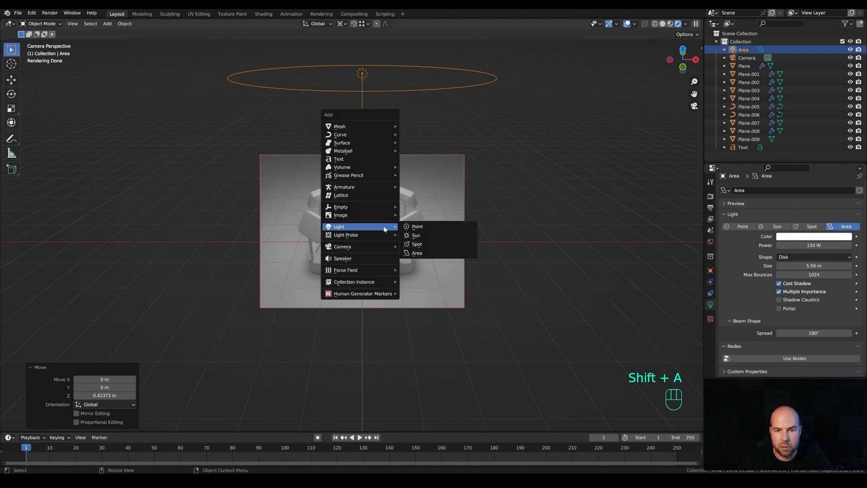
left_click(409, 253)
key("g")
key("z")
left_click(413, 207)
Change the second light's shape to Disk and rotate it -45° around global X.
left_click(808, 257)
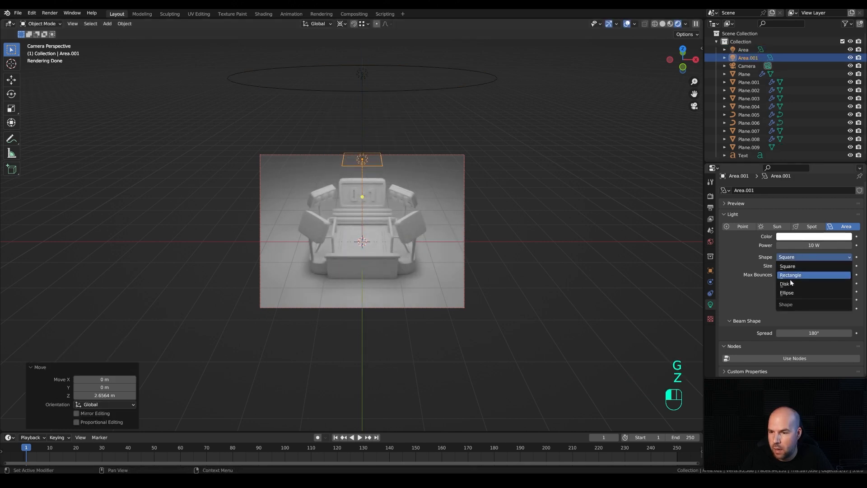
left_click(795, 283)
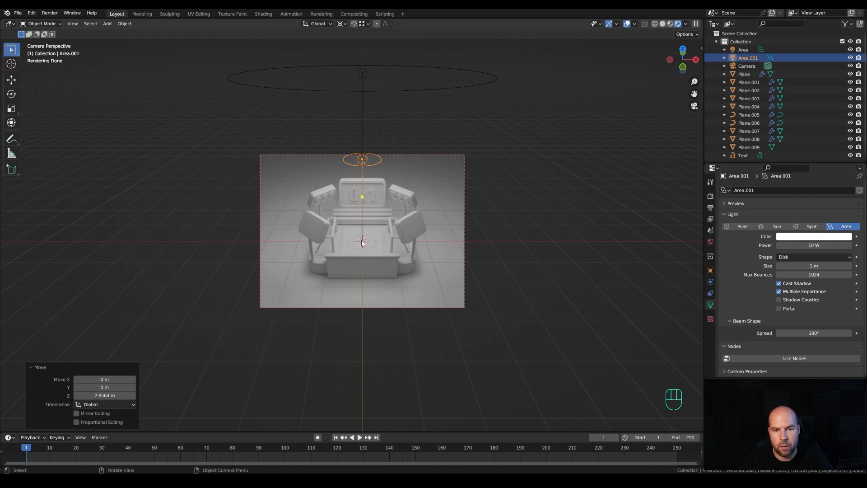
type("rx45")
key("KP_Subtract")
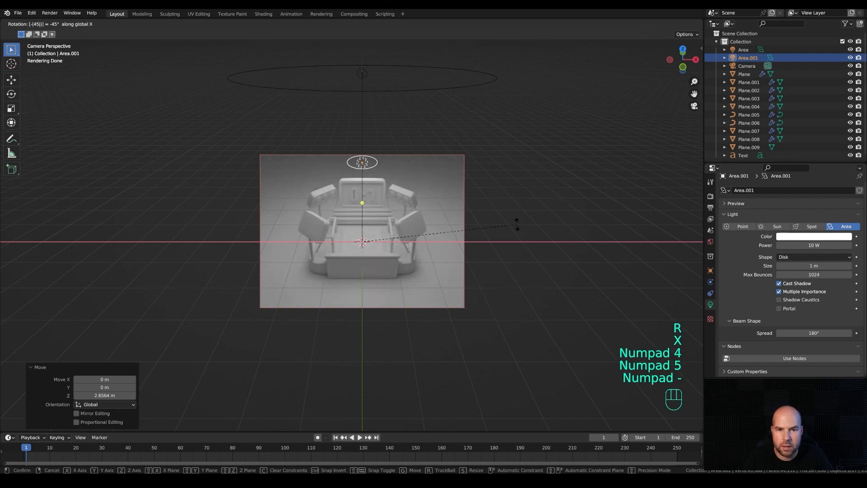
key("KP_Enter")
Move the tilted second light about 1.62 m away from the stadium along its local Z axis.
middle_click_drag(516, 230, 370, 229)
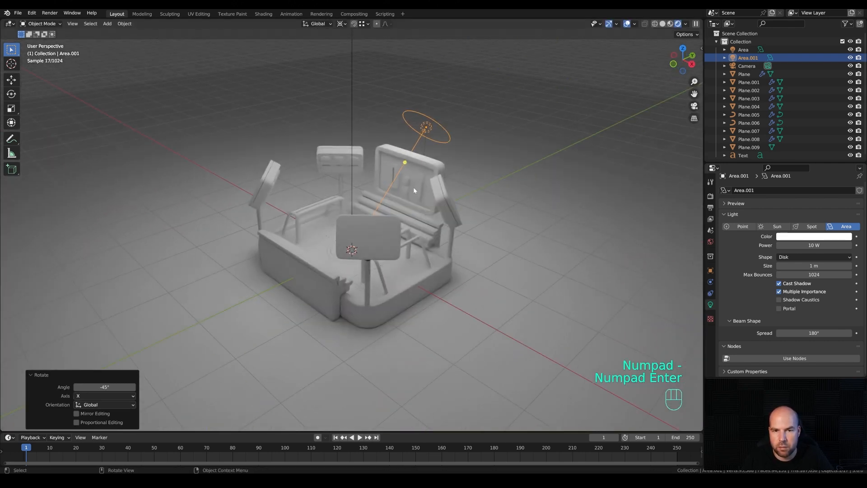
scroll(335, 281, "down", 4)
key("g")
key("z")
key("z")
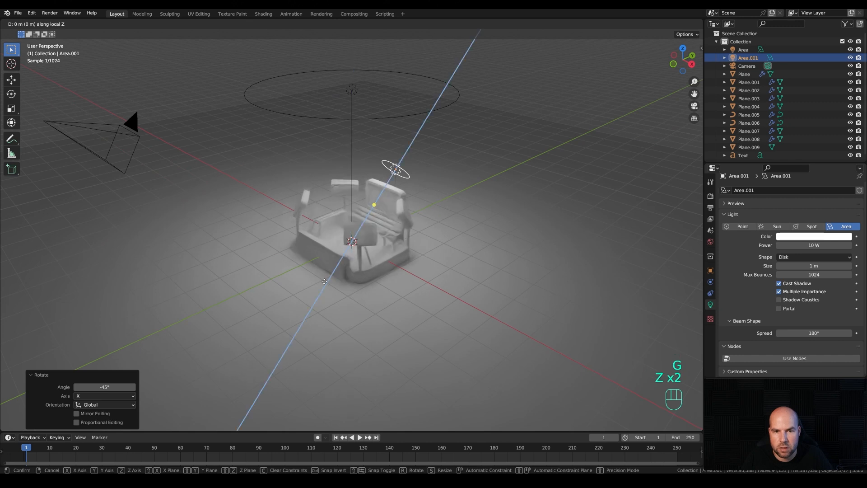
left_click(385, 257)
Lower the second light about 0.61 m along global Z and return to the camera view.
key("g")
key("z")
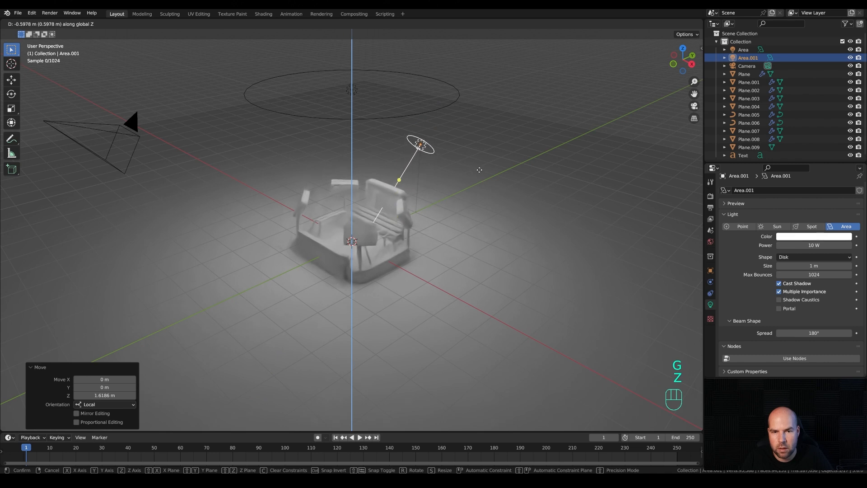
left_click(505, 218)
middle_click_drag(505, 217, 286, 226)
middle_click_drag(343, 256, 406, 256)
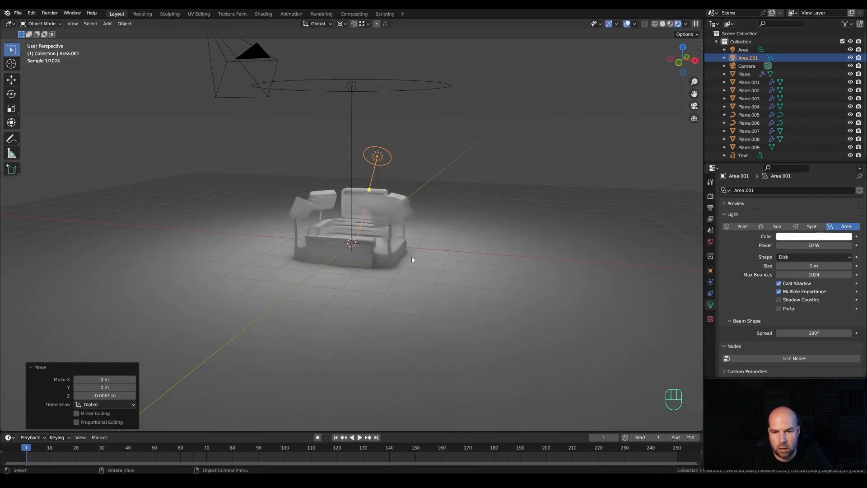
key("KP_0")
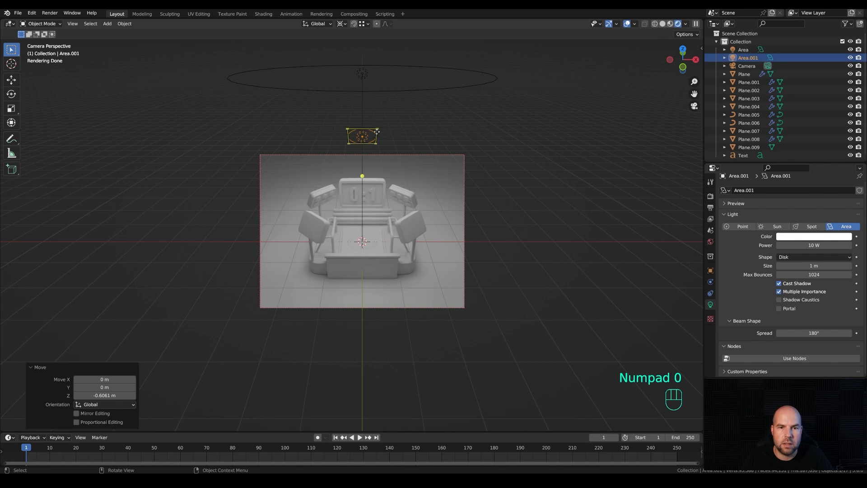
Set the second light's power to 150 W.
scroll(361, 208, "up", 1)
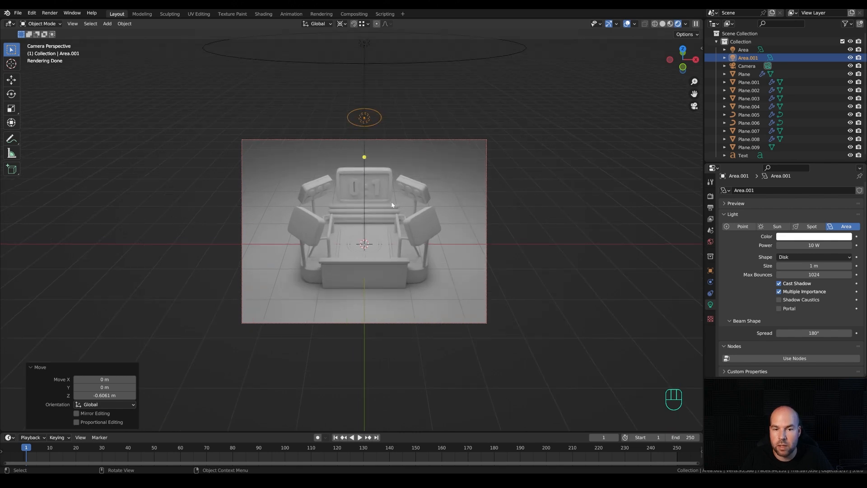
scroll(362, 208, "up", 1)
left_click(814, 245)
type("1")
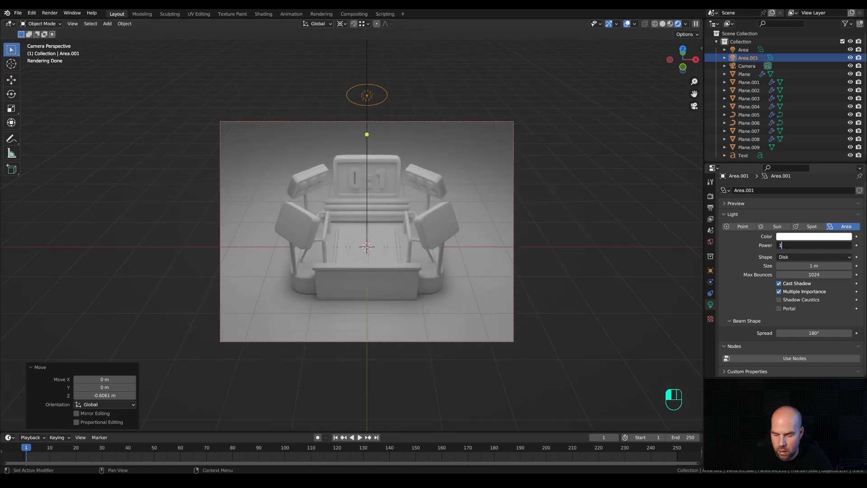
type("50")
key("Return")
Pull the second light back about 0.93 m along its local Z and enlarge its disk to about 2.04 m.
key("g")
key("z")
left_click(387, 94)
left_click_drag(384, 96, 414, 109)
Adjust the enlarged second light's height along global Z.
key("g")
key("z")
key("z")
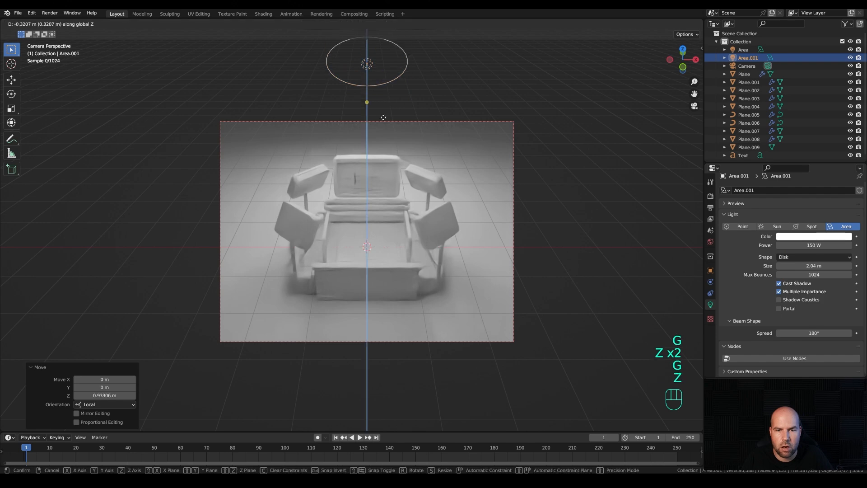
left_click(459, 166)
Move the second light about 3.55 m along global Y behind the stadium and lower it about 0.31 m.
key("KP_0")
middle_click_drag(512, 197, 537, 183)
key("g")
key("y")
left_click(540, 182)
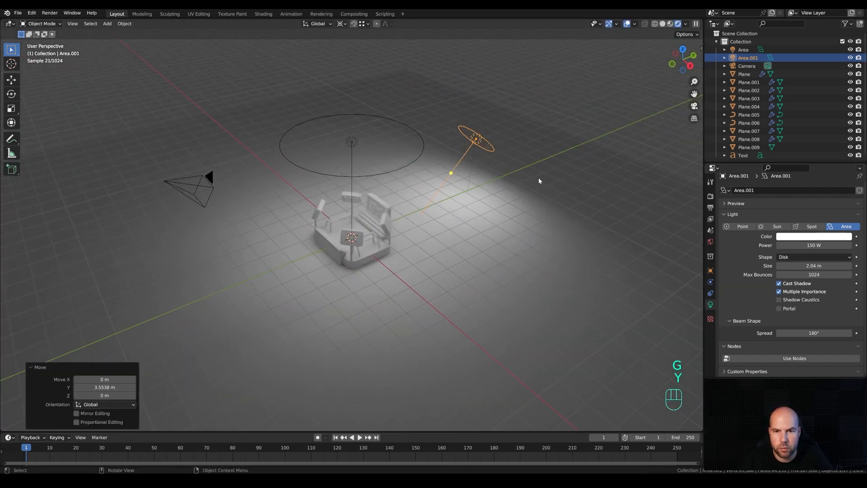
key("g")
key("z")
left_click(503, 172)
key("r")
key("x")
key("Escape")
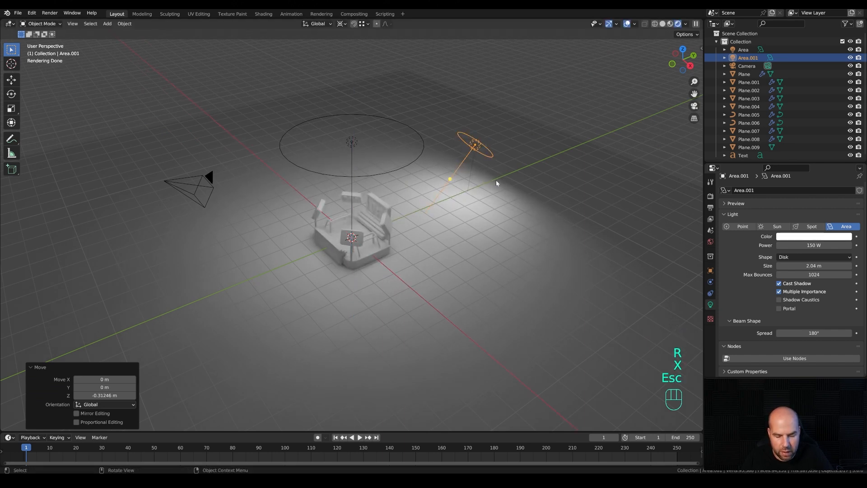
Change the transform pivot from the 3D cursor to the light's own center and rotate the light 23° around global X.
key("period")
left_click(494, 120)
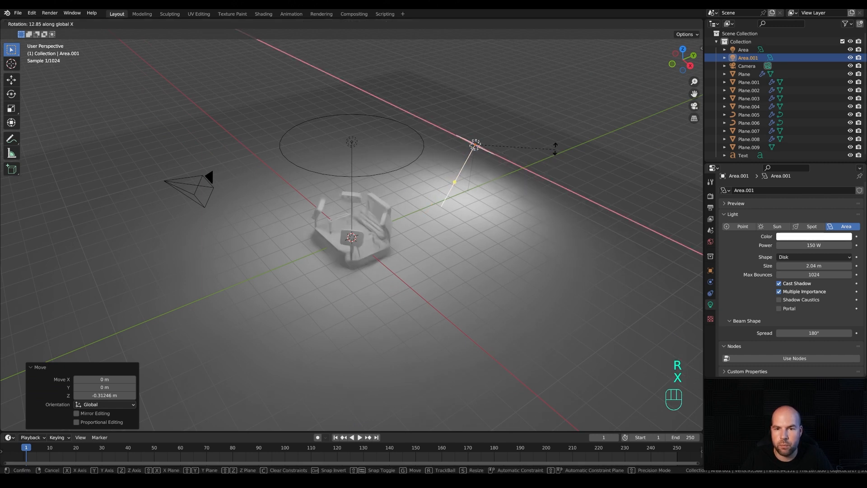
left_click(560, 131)
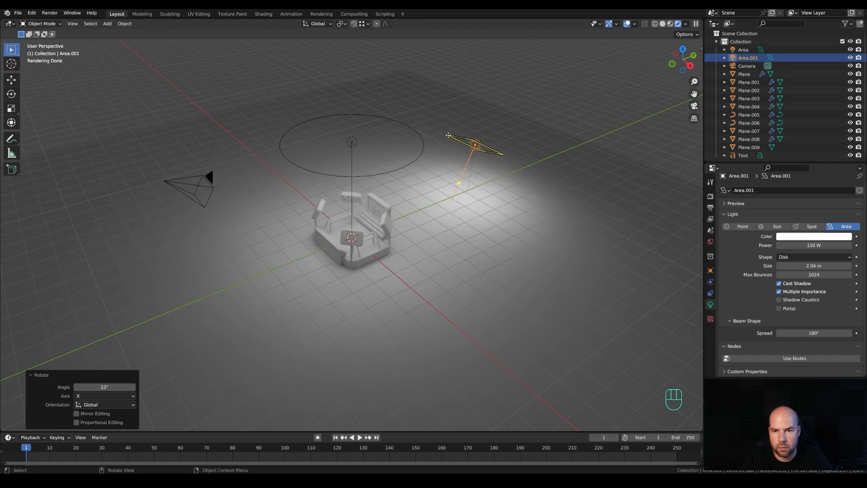
Move the second light about -1.87 m along global Y, checking it through the camera.
key("KP_0")
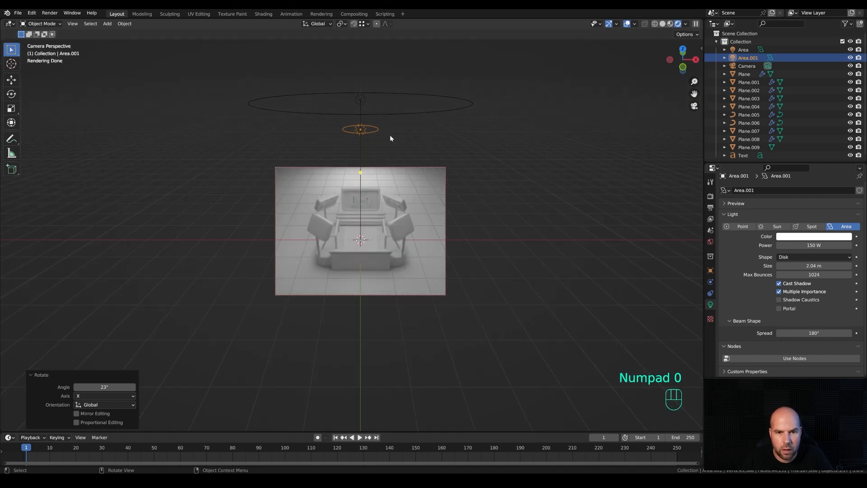
key("g")
key("y")
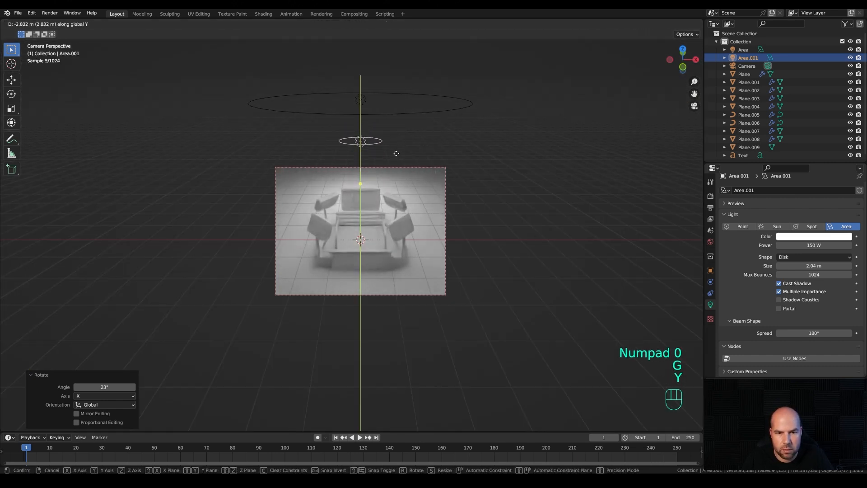
left_click(397, 149)
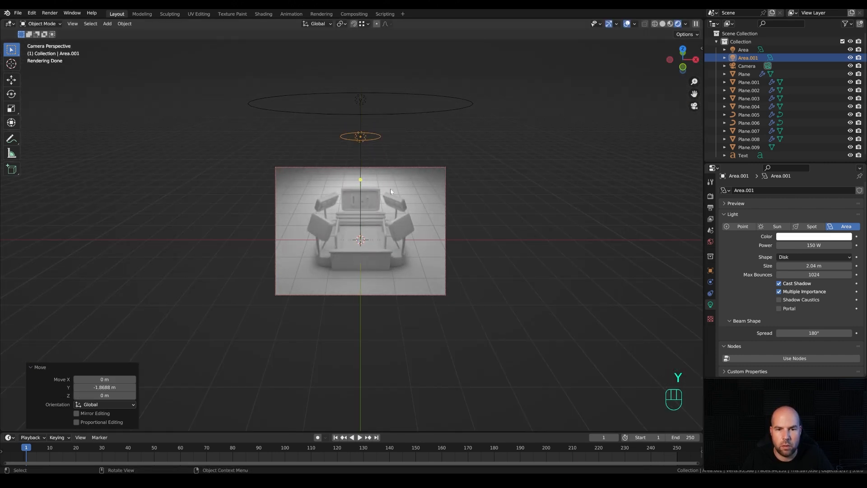
Set the second area light's power to 300 W and check the lighting through the camera.
scroll(614, 211, "up", 2)
left_click(814, 245)
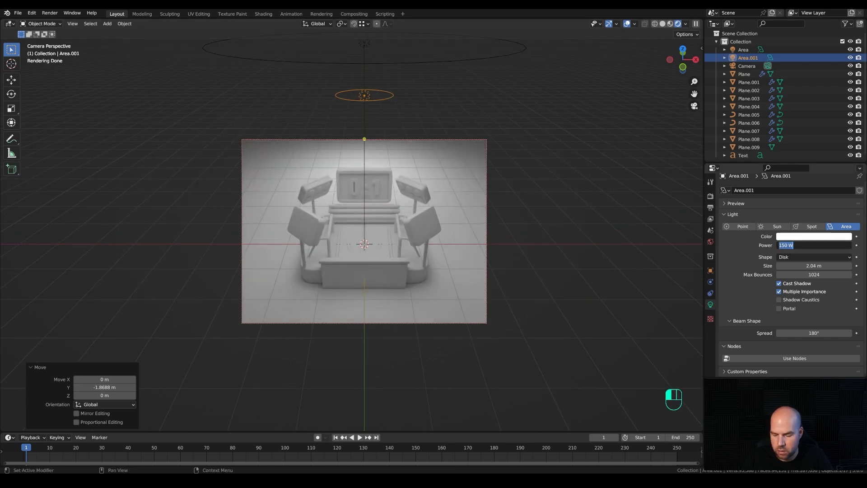
type("300")
key("Return")
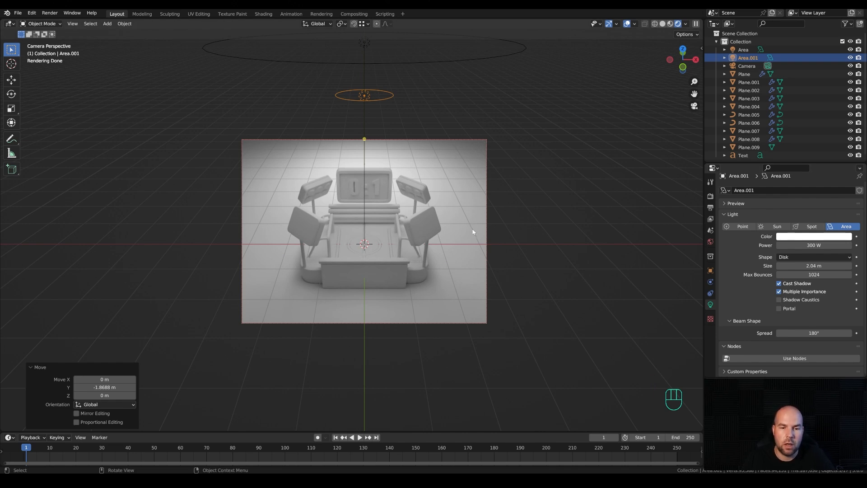
middle_click_drag(342, 249, 374, 295)
key("KP_0")
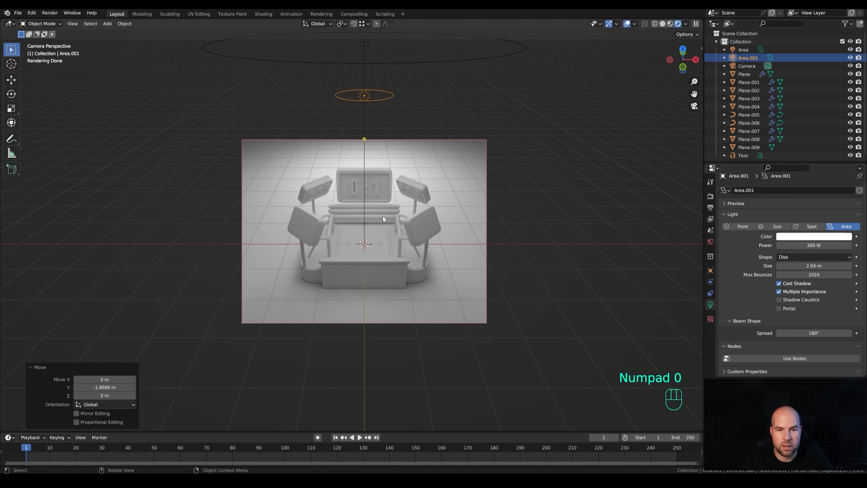
Give the ground plane a new material with a blue-violet base color, hue about 0.67 and saturation about 0.72.
left_click(451, 170)
left_click(710, 338)
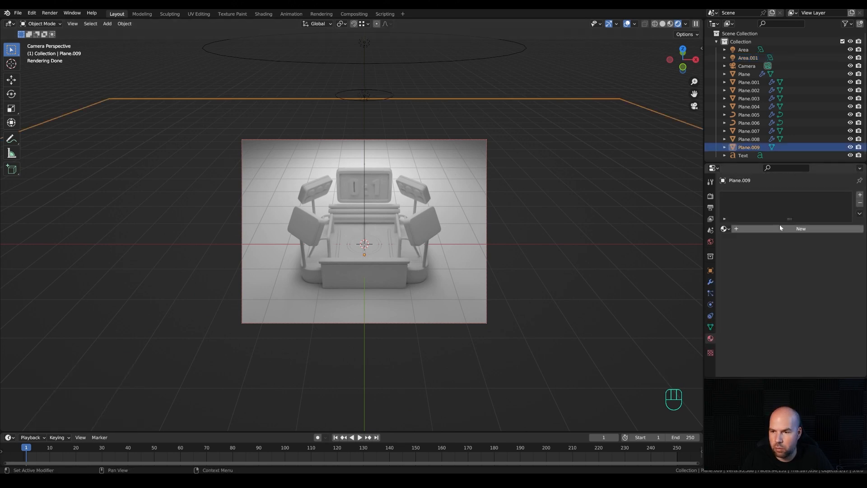
left_click(776, 230)
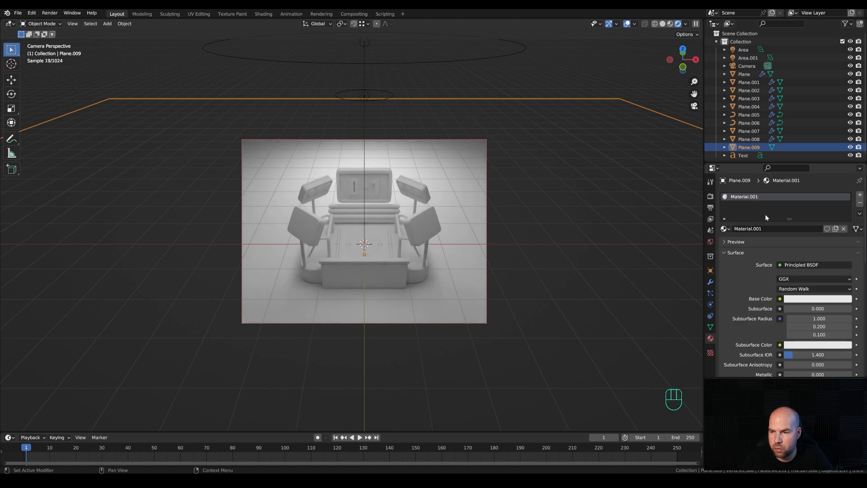
left_click(809, 299)
left_click(821, 205)
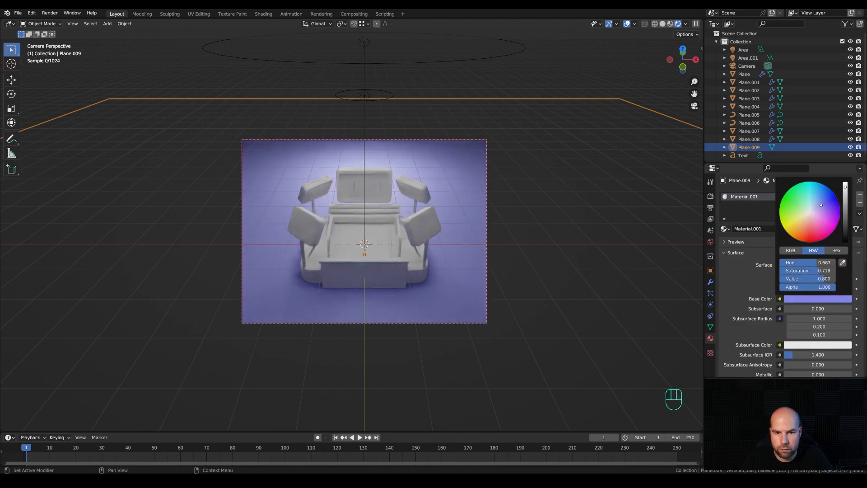
left_click_drag(820, 206, 822, 205)
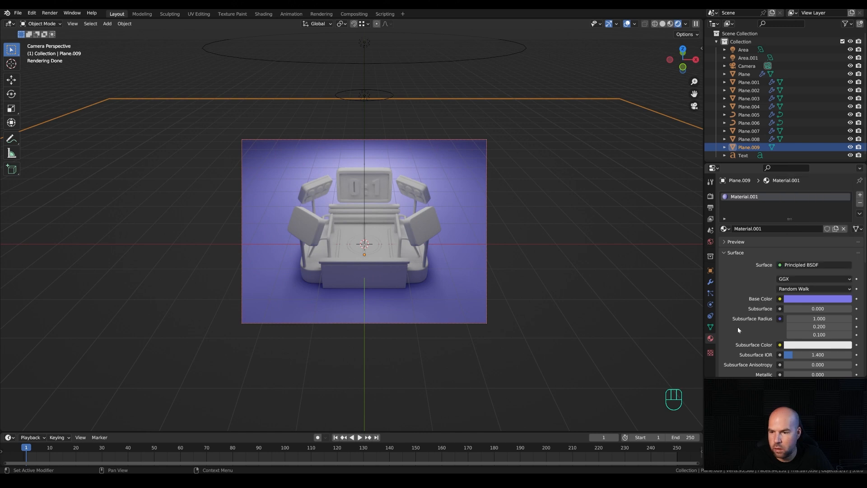
Raise the ground material's roughness to 1.000.
scroll(749, 322, "down", 3)
left_click(817, 322)
left_click(821, 344)
left_click_drag(821, 344, 854, 344)
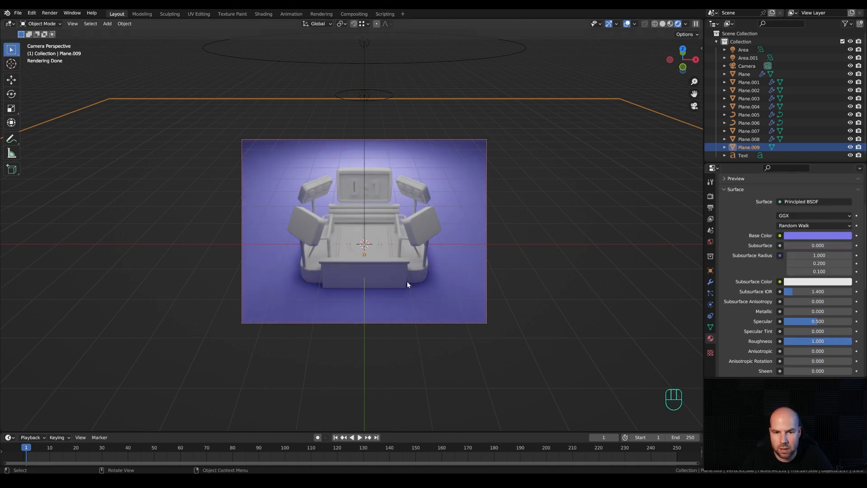
Add a new white material to the pitch's line markings.
scroll(407, 281, "up", 4)
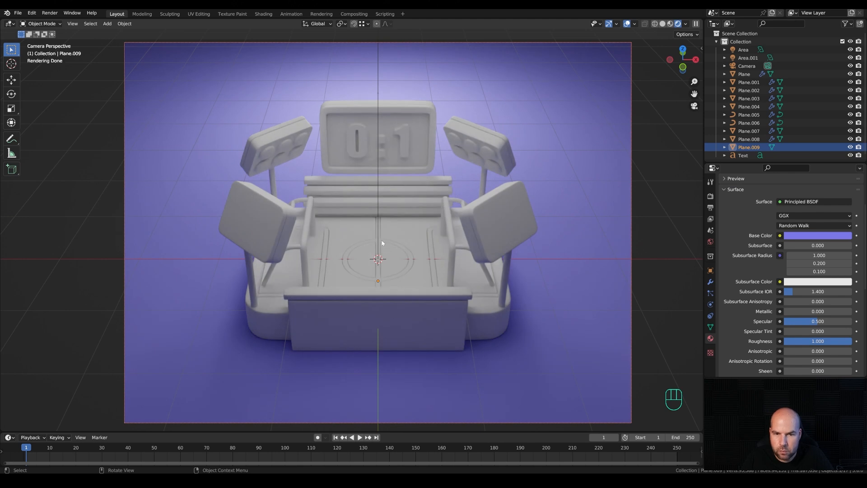
left_click(382, 243)
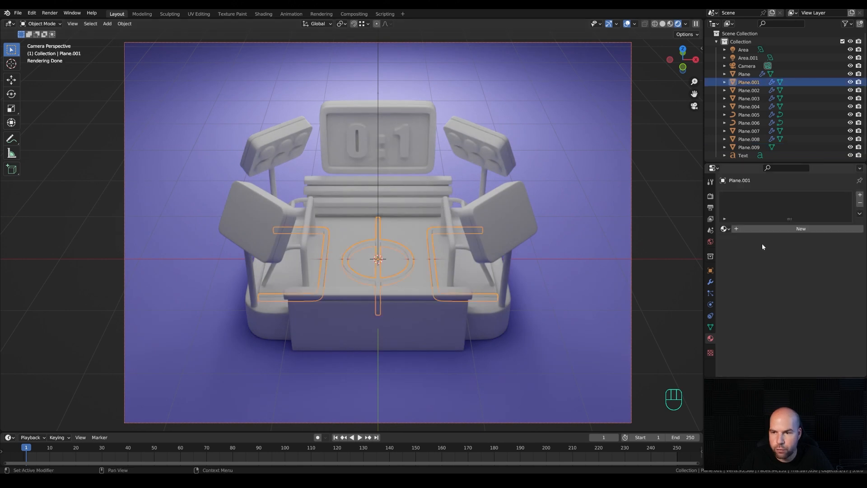
left_click(762, 227)
left_click(817, 299)
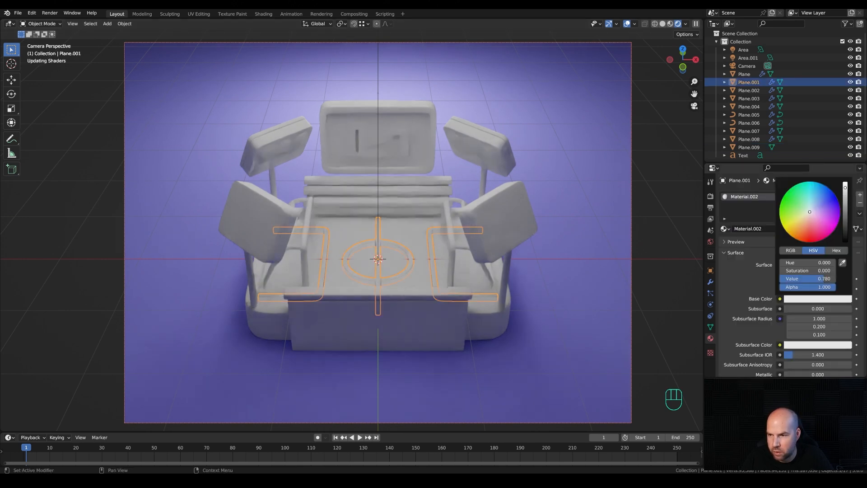
Give the pitch surface a new grass-green material with hue 0.240, saturation 0.903 and value 0.561.
left_click(416, 232)
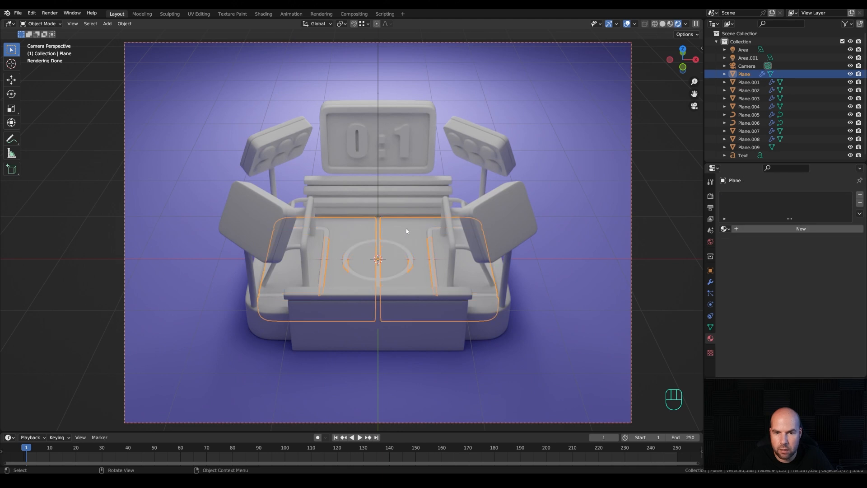
left_click(773, 229)
left_click(804, 299)
left_click(788, 217)
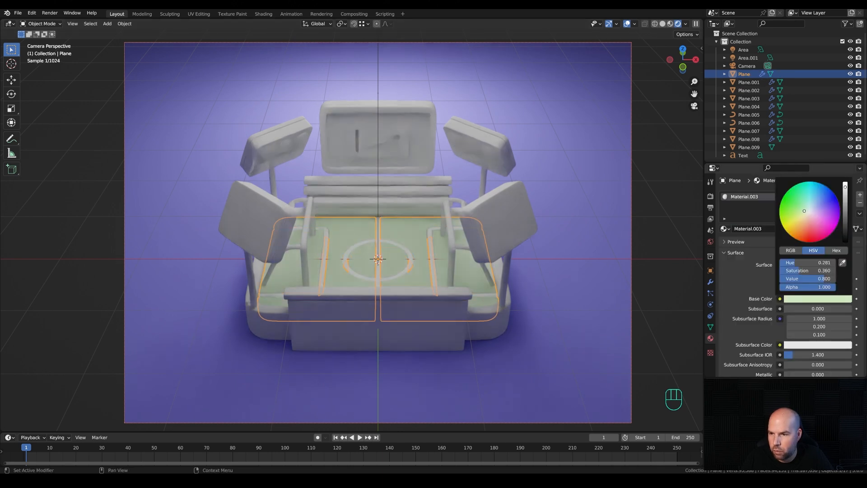
left_click_drag(845, 187, 845, 195)
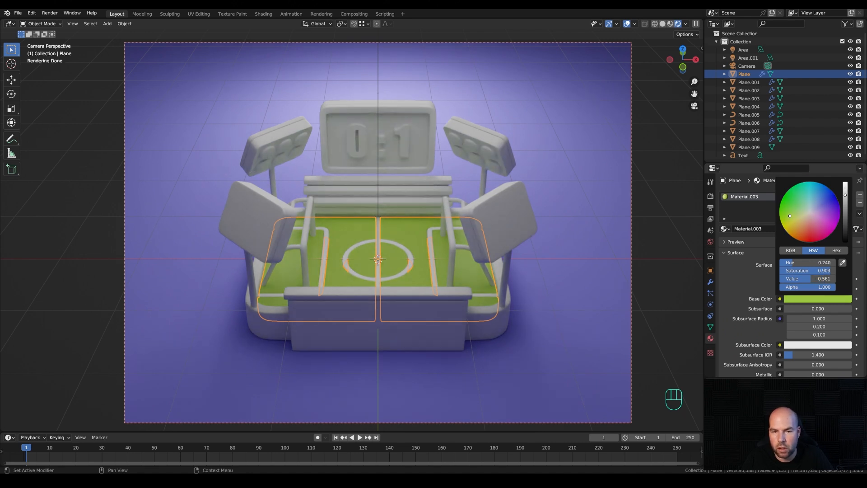
middle_click_drag(371, 205, 355, 202, "shift")
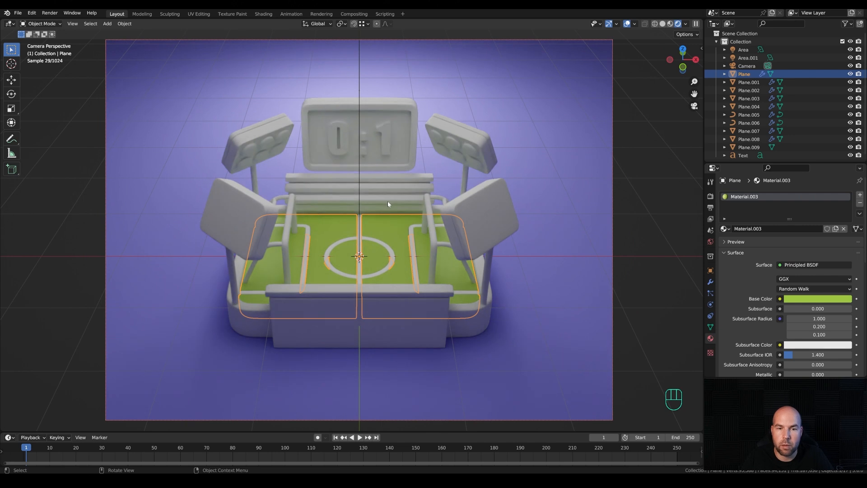
scroll(387, 202, "down", 2)
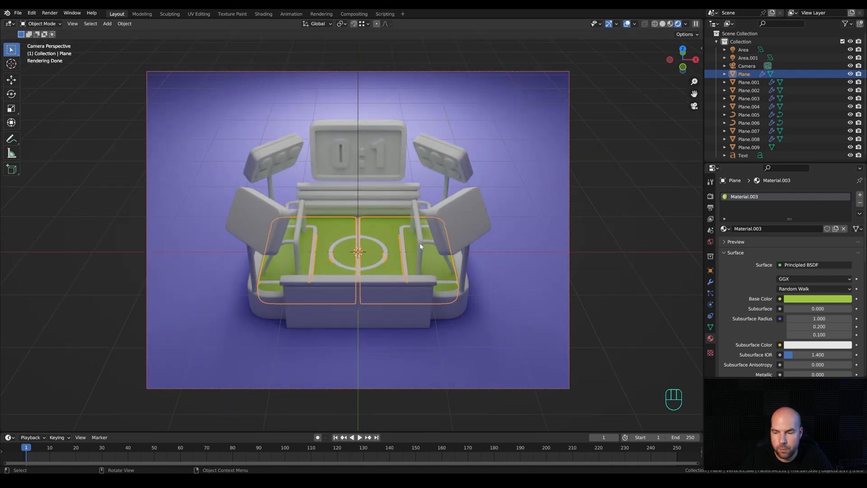
Duplicate the stadium base's outer side face loop in place, separate it into its own object and select that object.
left_click(470, 308)
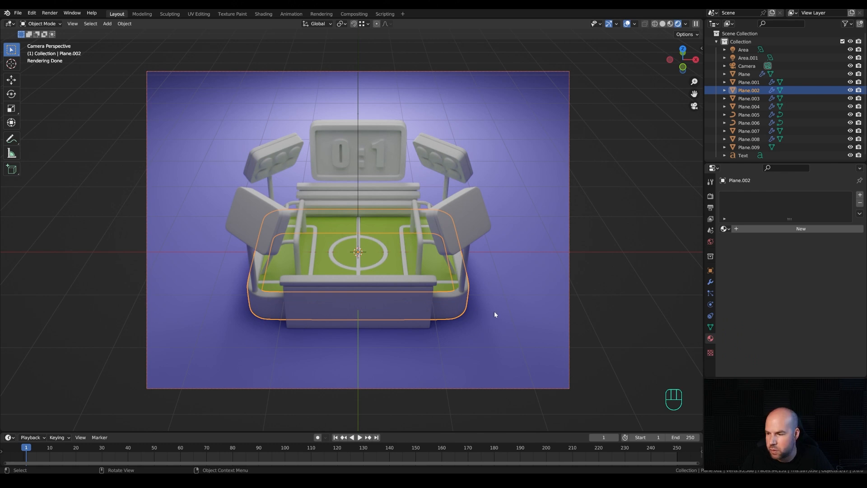
key("Tab")
left_click(467, 313, "alt")
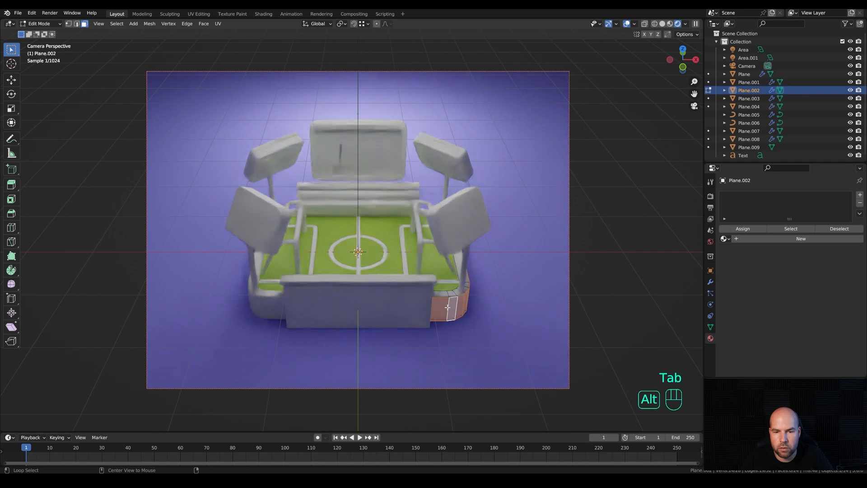
key("shift+d")
right_click(544, 288)
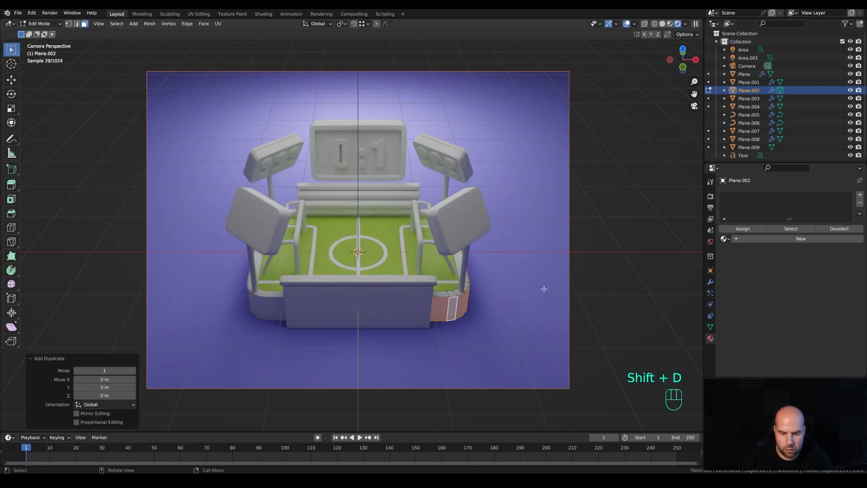
key("p")
left_click(544, 288)
key("Tab")
left_click(473, 304)
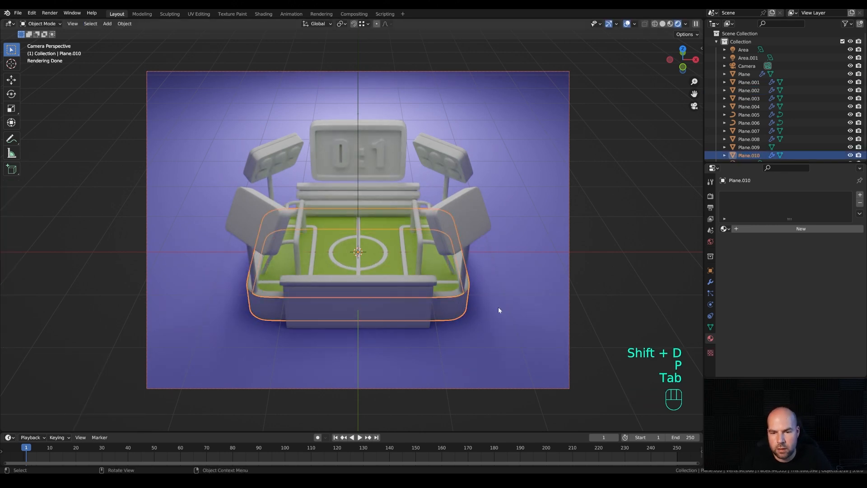
Extrude all faces of the separated outer band outward along their normals by about 0.07 m with even thickness.
key("Tab")
key("a")
key("alt+e")
left_click(553, 310)
key("s")
key("shift")
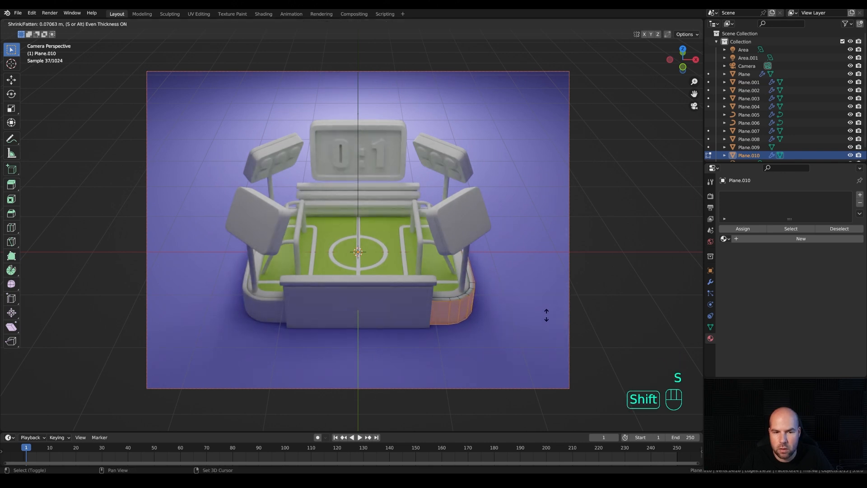
left_click(543, 320)
key("Tab")
Give the original stadium base a new pale lavender material with hue about 0.66 and saturation about 0.35.
left_click(475, 278)
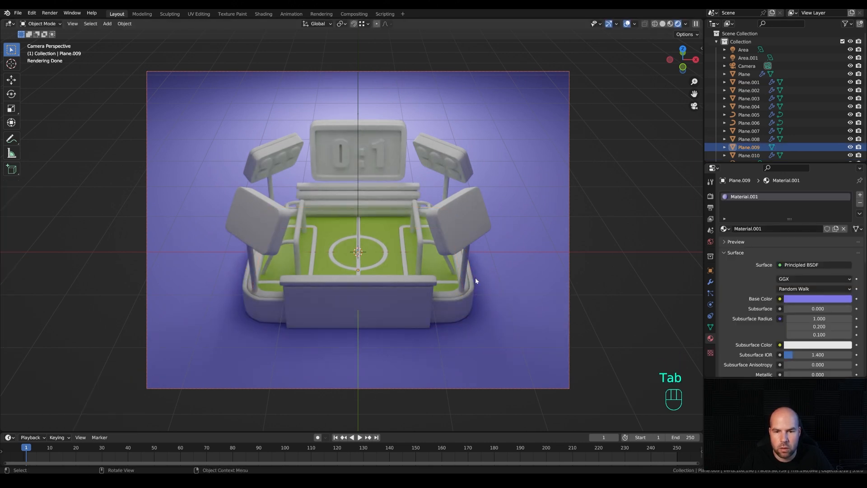
left_click(455, 294)
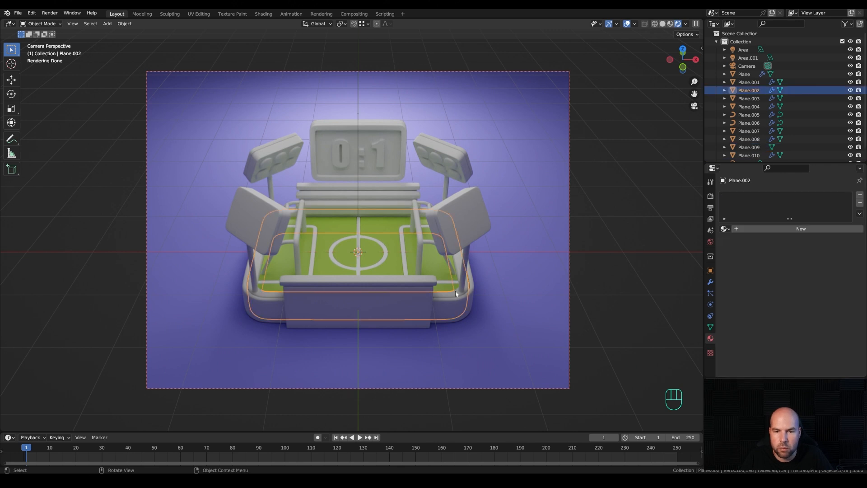
left_click(803, 229)
left_click(816, 299)
left_click(787, 268)
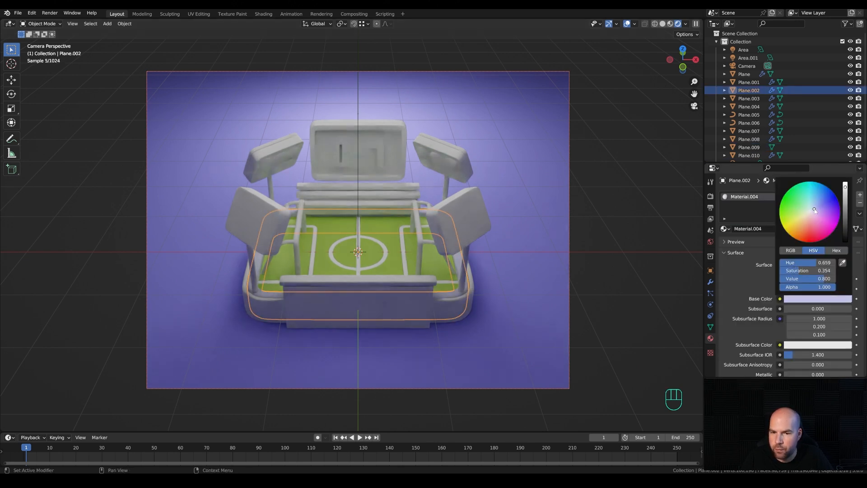
Give the outer band around the base a new orange material with hue 0.043, saturation 0.956 and value 0.800.
scroll(427, 310, "up", 2)
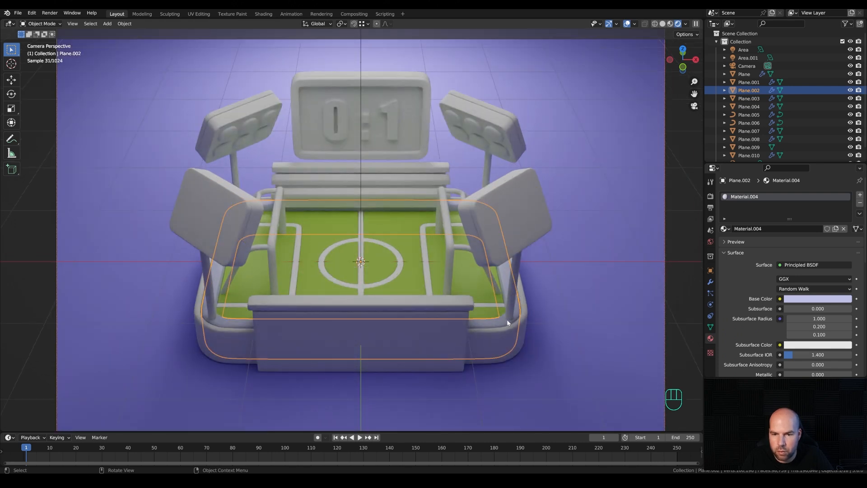
left_click(518, 351)
left_click(768, 228)
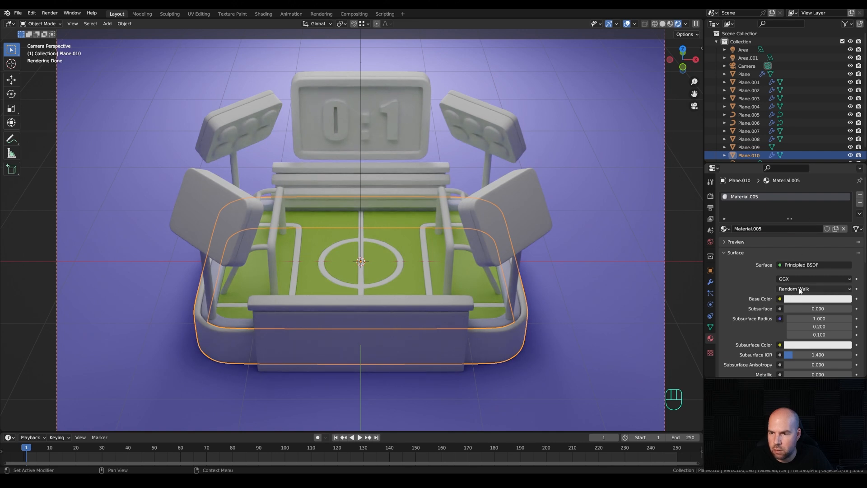
left_click(811, 299)
left_click(800, 238)
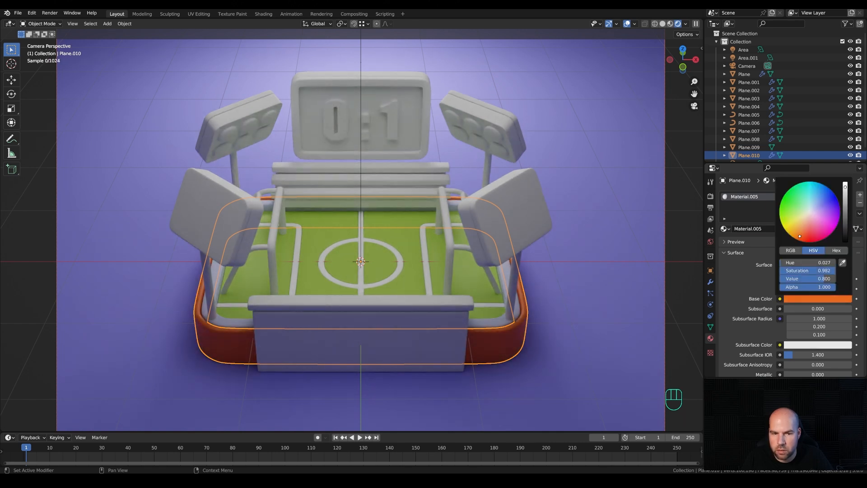
left_click(799, 232)
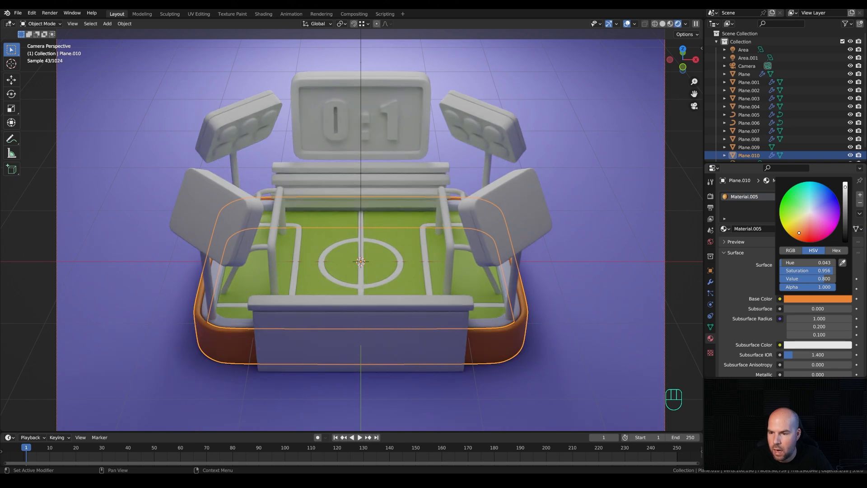
Lower the orange band material's roughness to 0.134.
scroll(815, 371, "down", 1)
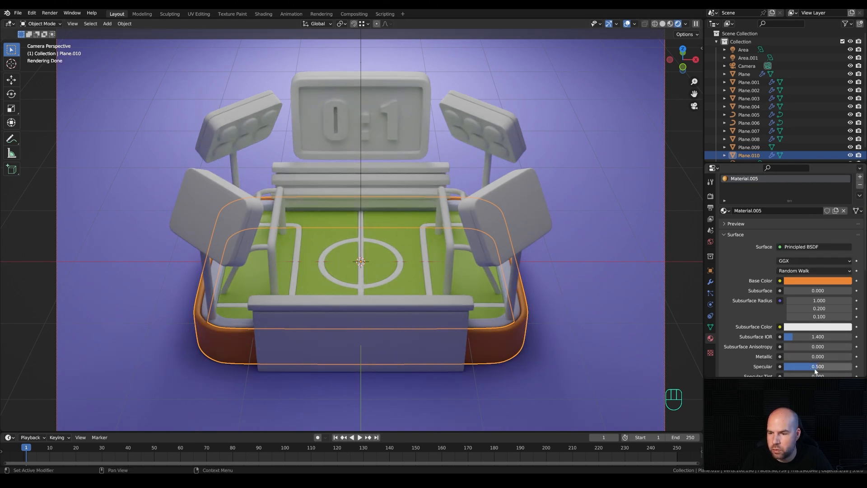
scroll(804, 359, "down", 3)
left_click_drag(817, 341, 793, 341)
scroll(476, 245, "down", 2)
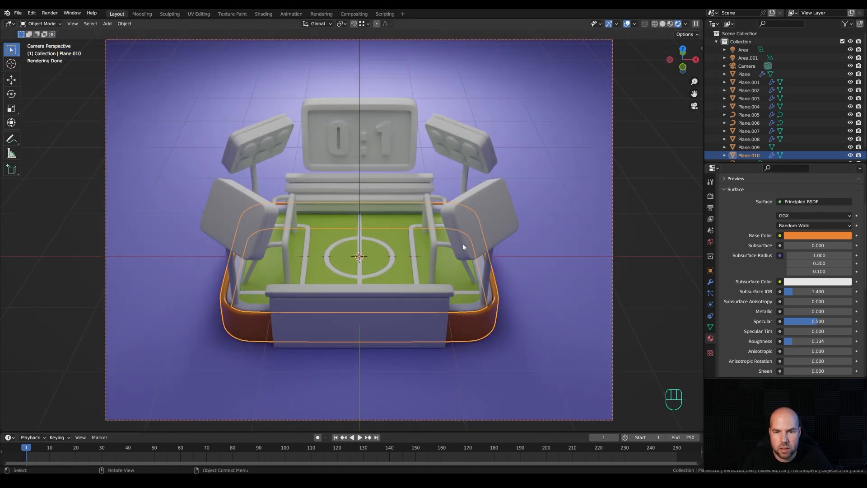
Assign the existing orange Material.005 to the goal frames.
left_click(476, 248)
left_click(725, 229)
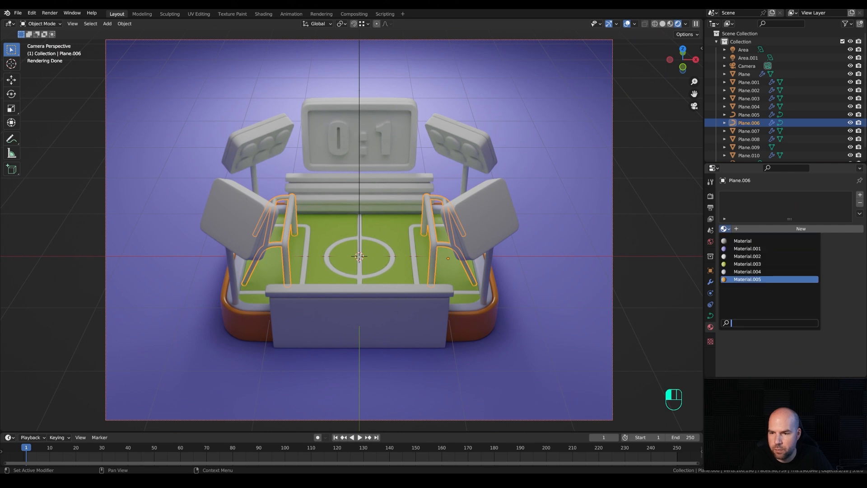
left_click(748, 279)
Give the scoreboard panel a new dark blue-violet material with hue about 0.68 and saturation about 0.67.
left_click(435, 106, "shift")
middle_click_drag(435, 105, 462, 138, "shift")
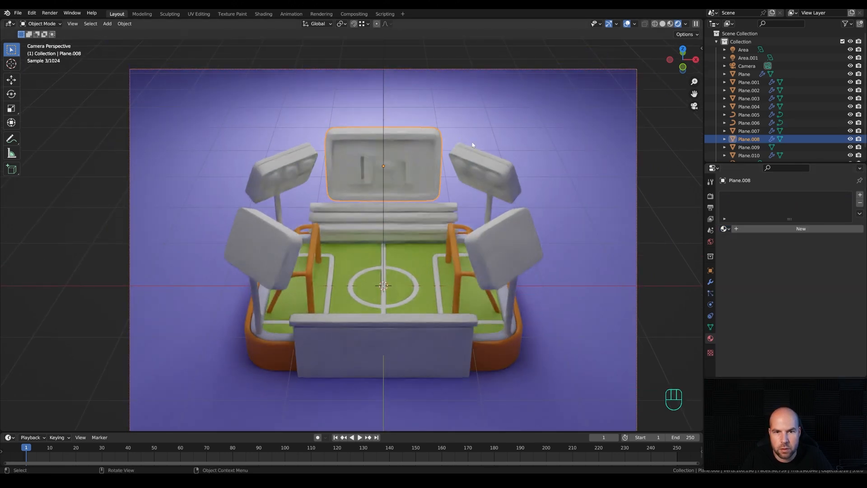
left_click(784, 229)
left_click(806, 298)
left_click_drag(819, 238, 846, 211)
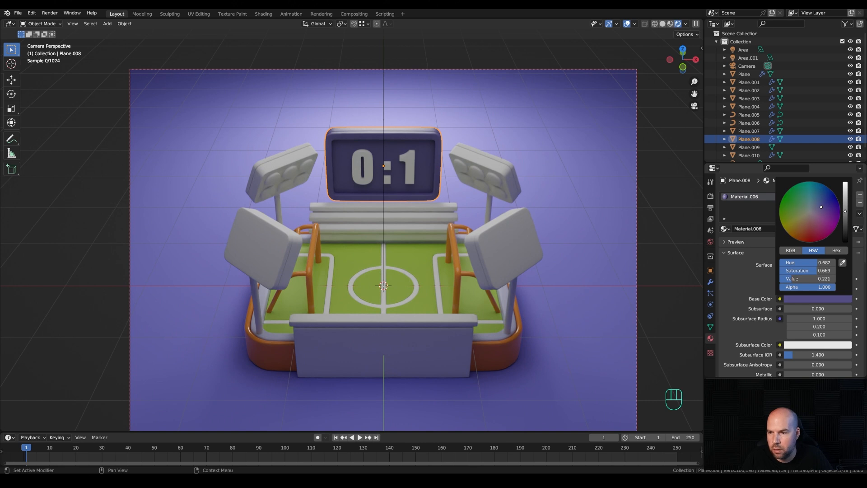
Lower the scoreboard material's roughness to 0.262 and open the scoreboard's mesh for editing.
scroll(764, 331, "down", 3)
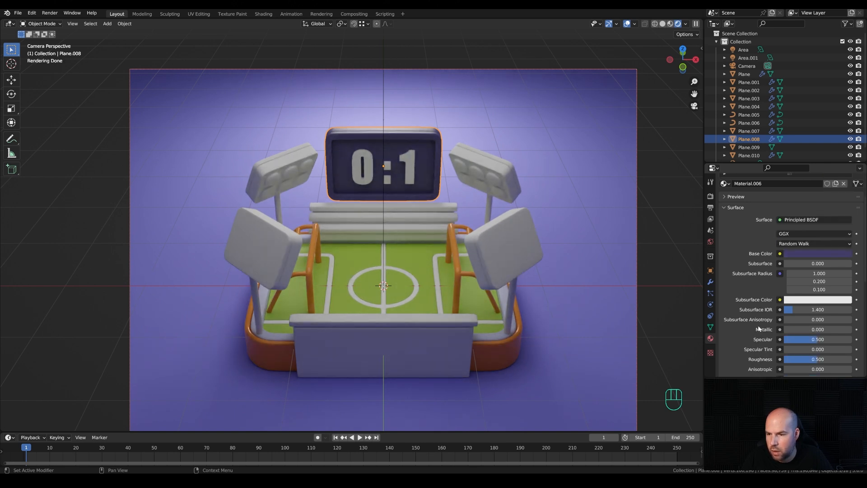
left_click_drag(818, 359, 801, 359)
key("Tab")
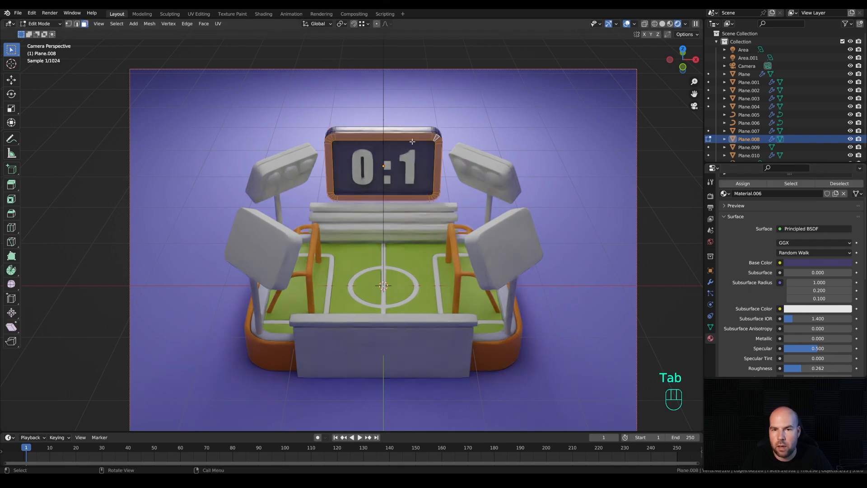
Assign the existing orange Material.005 to the scoreboard's frame faces through a second material slot and leave mesh editing.
key("l")
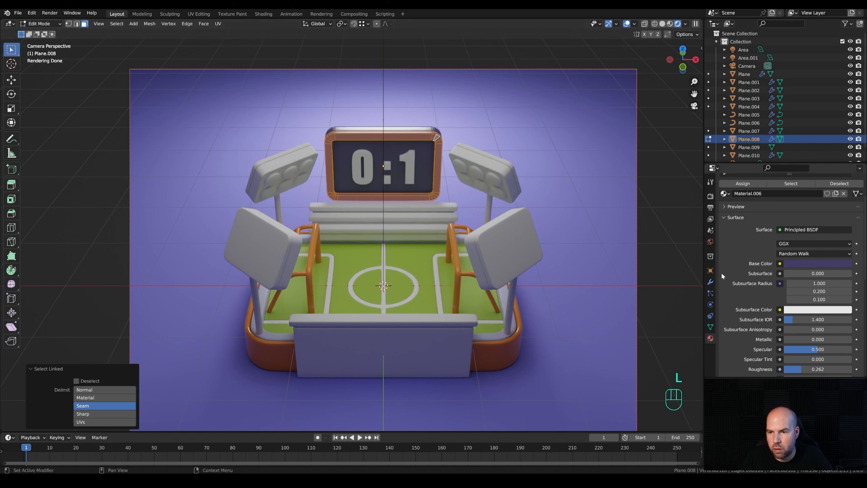
scroll(760, 241, "up", 3)
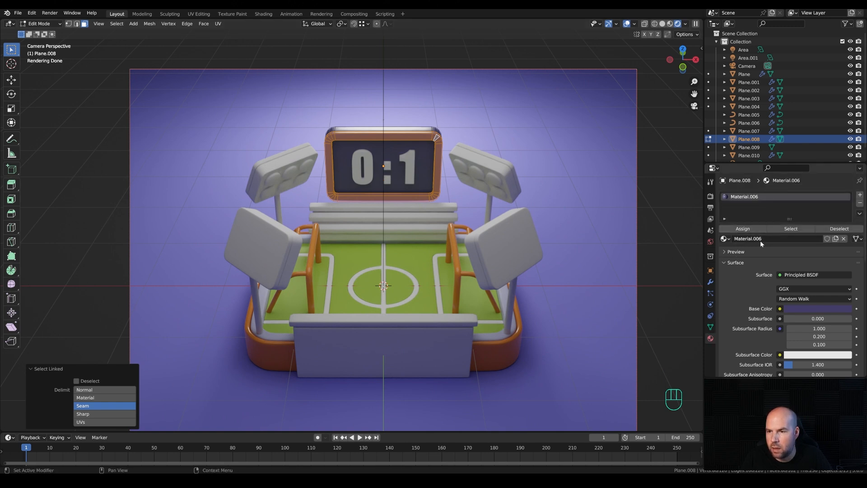
left_click(860, 195)
left_click(725, 251)
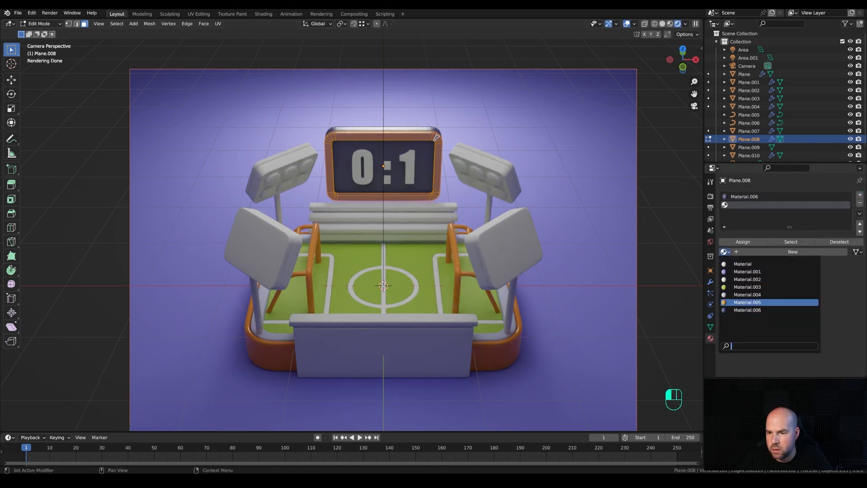
left_click(748, 302)
left_click(743, 242)
key("Tab")
Give the scoreboard's 0 : 1 text a new Emission material with strength 10.
left_click(364, 180)
left_click(792, 231)
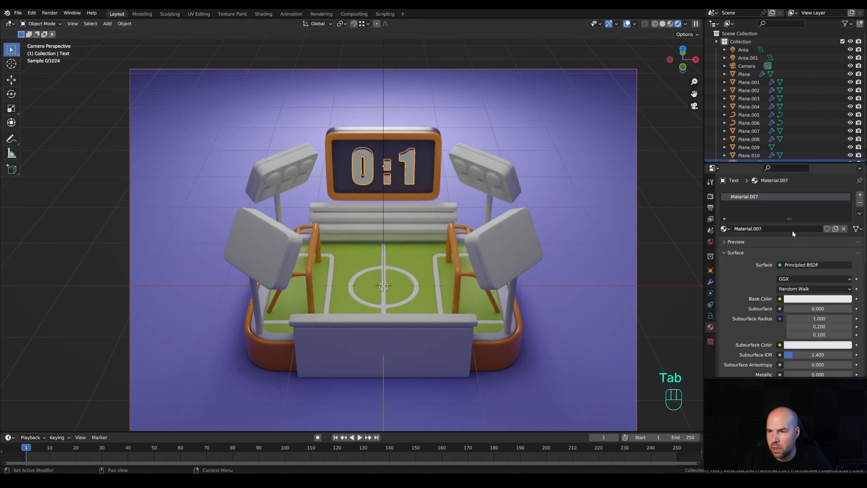
left_click(800, 266)
left_click(763, 106)
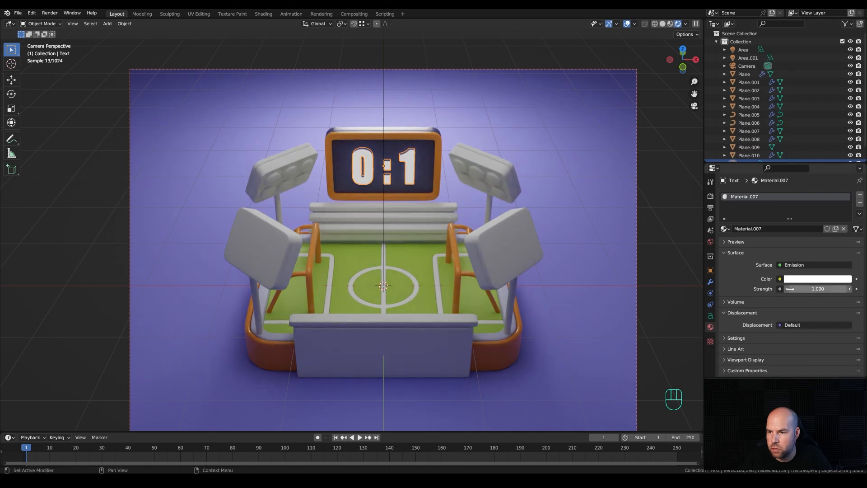
left_click(820, 289)
type("10")
key("Return")
Tint the score text's emission light cyan-blue, with hue about 0.54.
left_click(818, 279)
left_click(813, 178)
left_click_drag(813, 178, 813, 174)
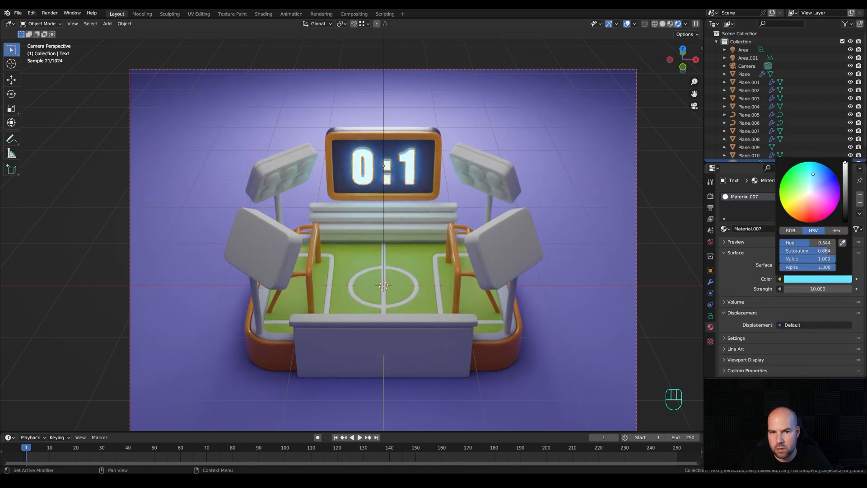
left_click(631, 161)
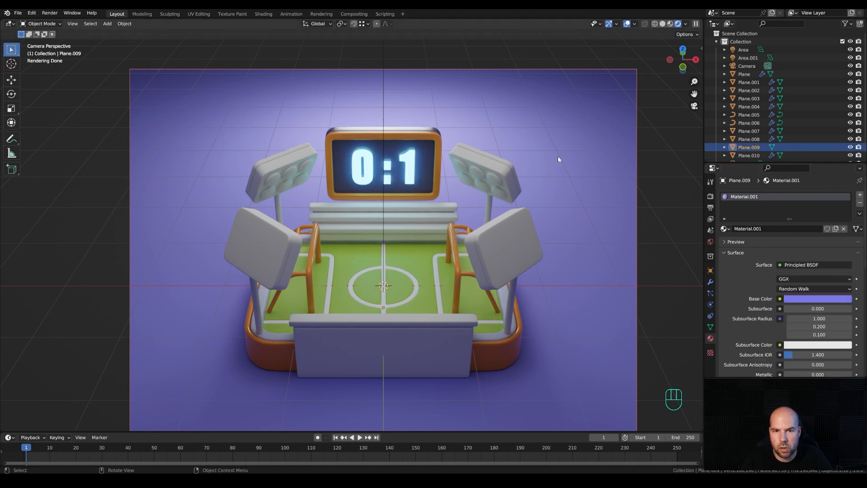
Assign the existing dark blue-violet Material.006 to the floodlight heads.
scroll(407, 189, "down", 1)
middle_click_drag(405, 189, 418, 189, "shift")
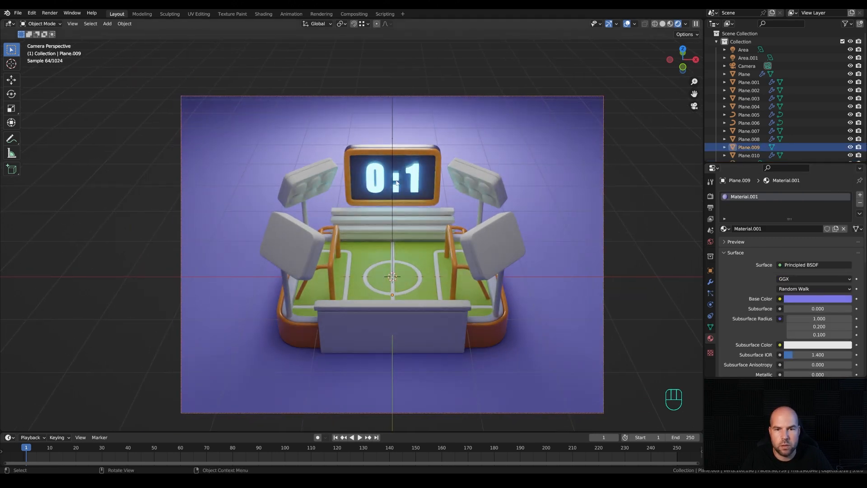
left_click(499, 184)
left_click(724, 229)
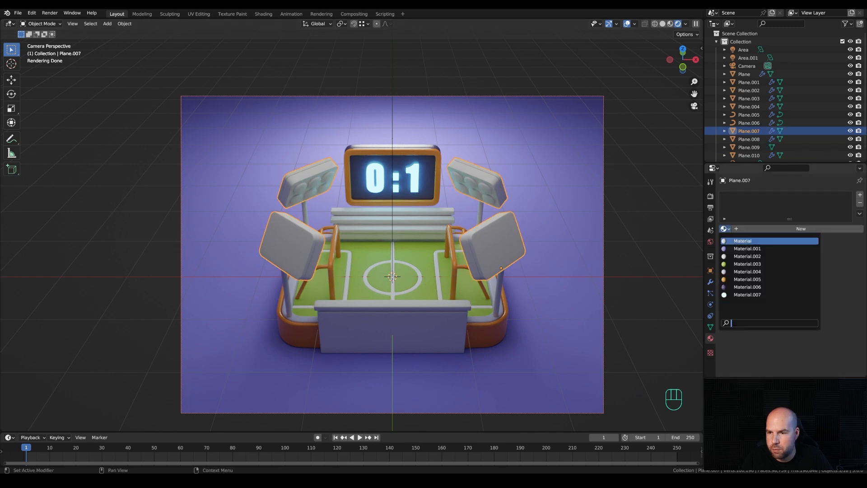
left_click(748, 286)
Assign the existing white material named Material to the floodlight head's linked back panel through a second material slot.
key("Tab")
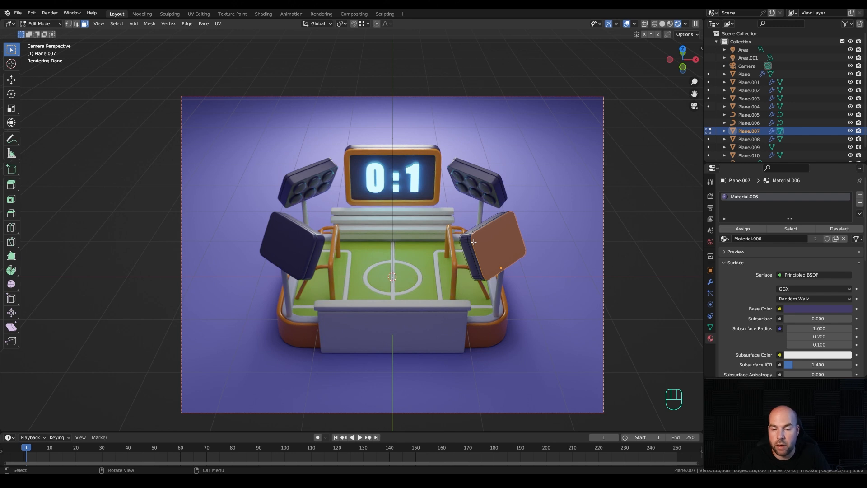
key("l")
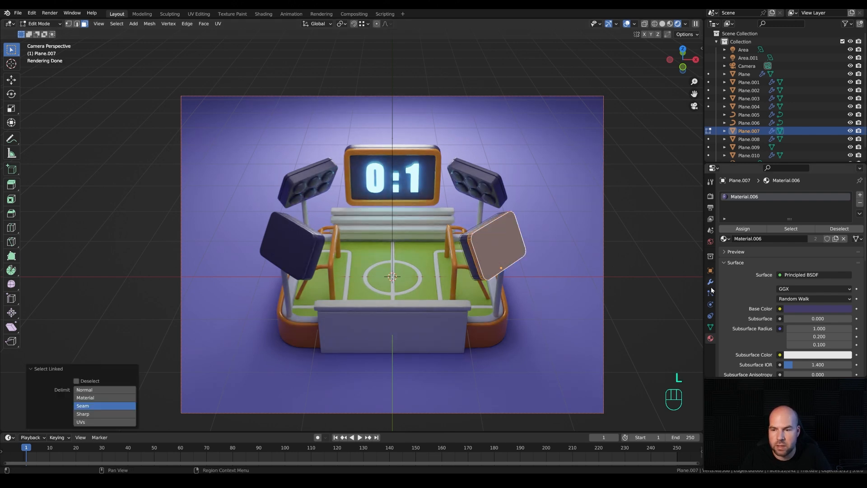
left_click(860, 195)
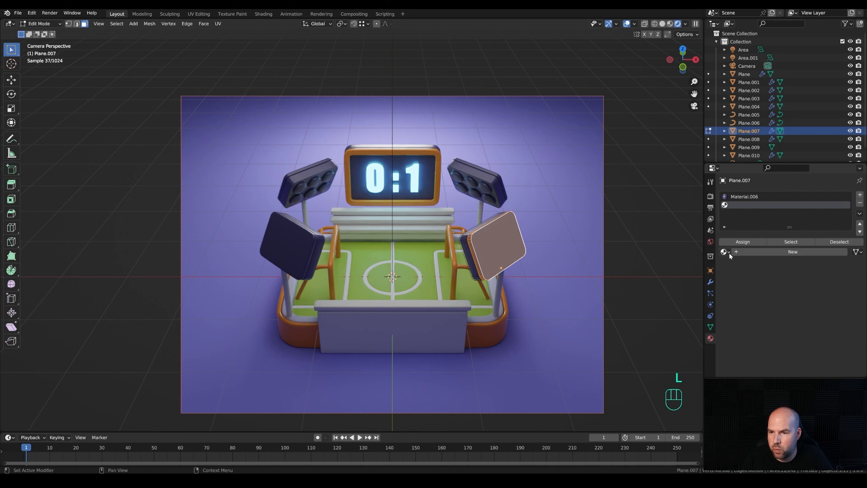
left_click(725, 251)
left_click(743, 263)
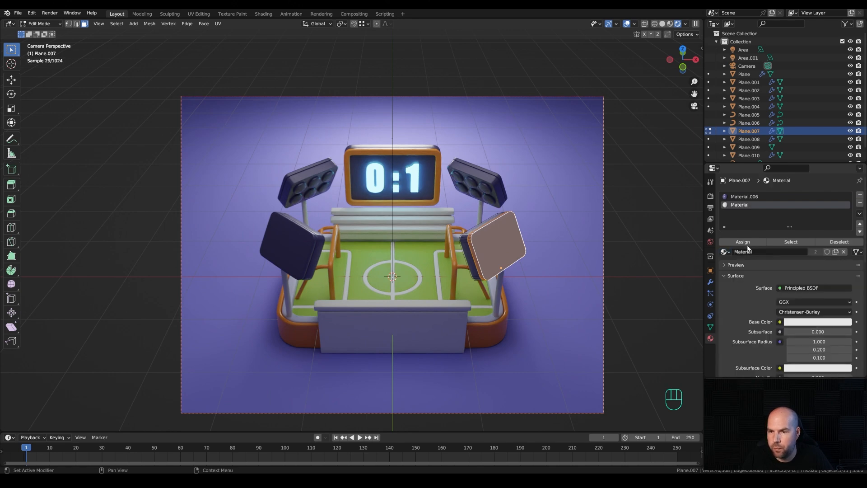
left_click(743, 242)
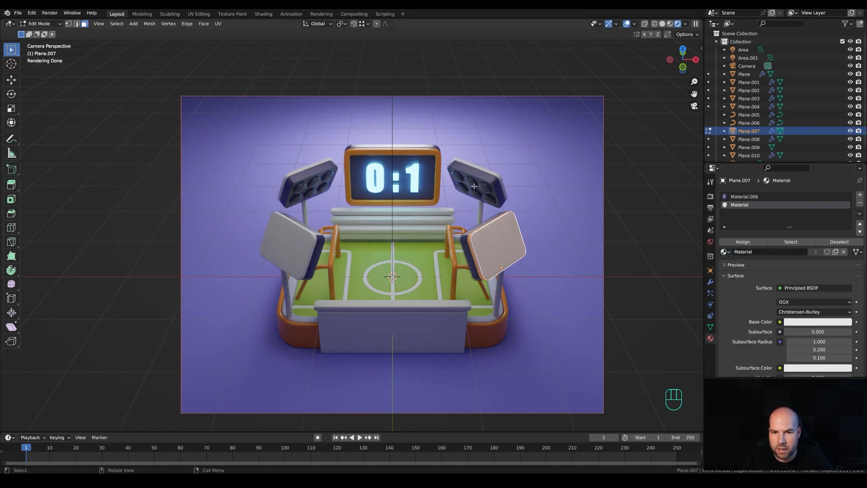
Select all six round lamps on the floodlight head and create a new material for them in a third slot.
middle_click_drag(474, 256, 502, 136)
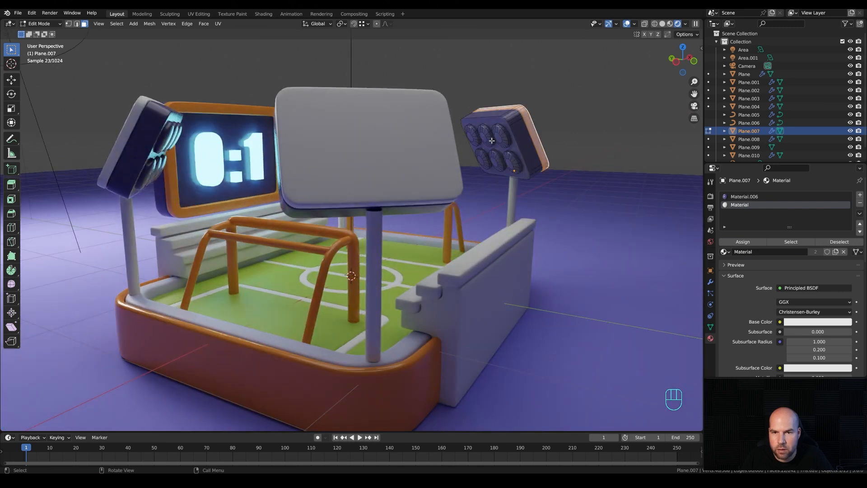
left_click(503, 134)
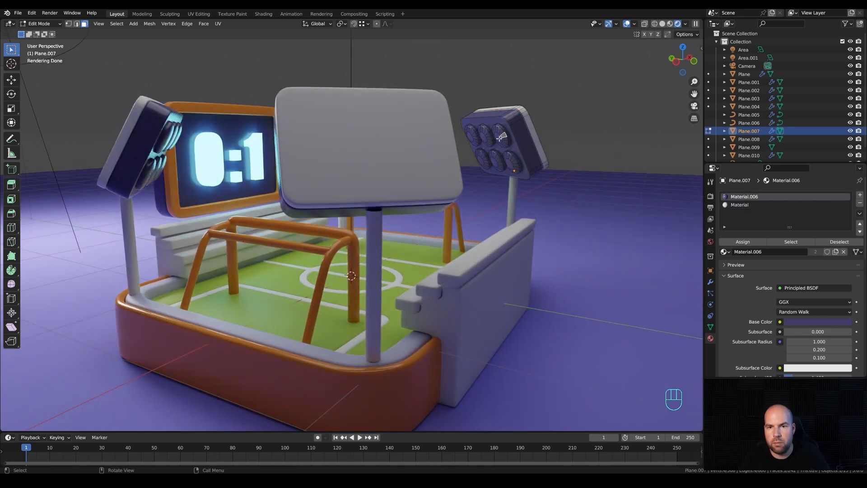
key("l")
key("l")
key("l")
key("l")
key("l")
key("l")
key("l")
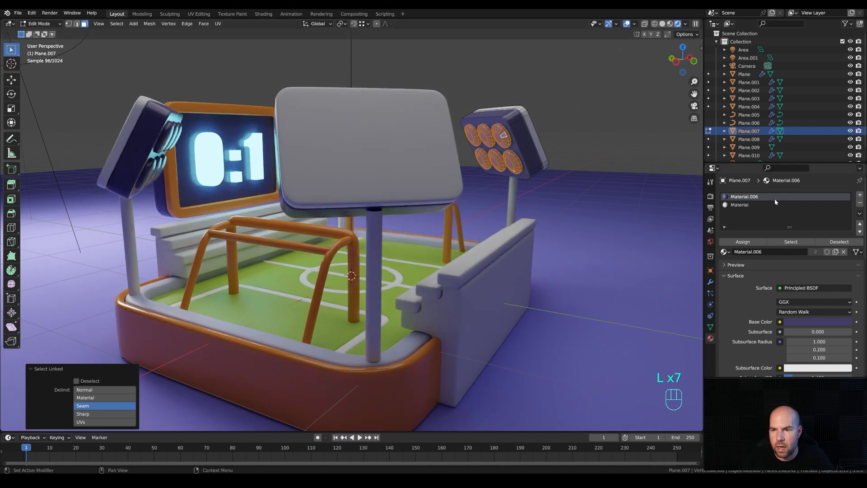
left_click(860, 195)
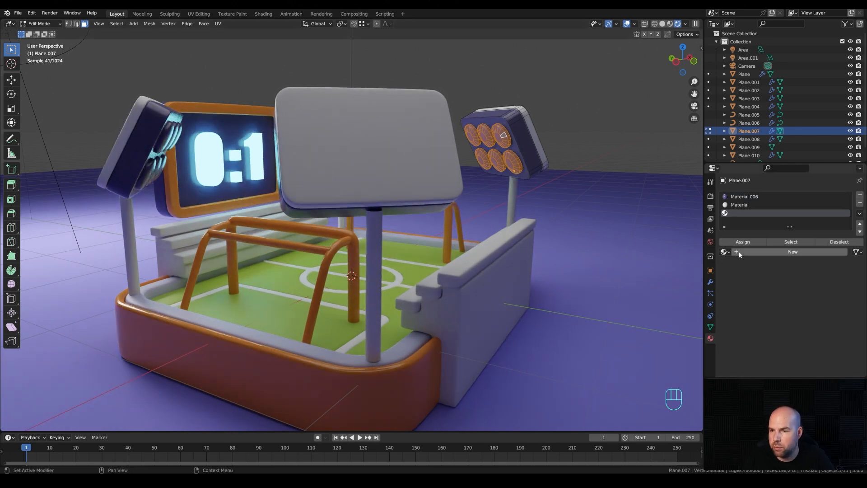
left_click(735, 253)
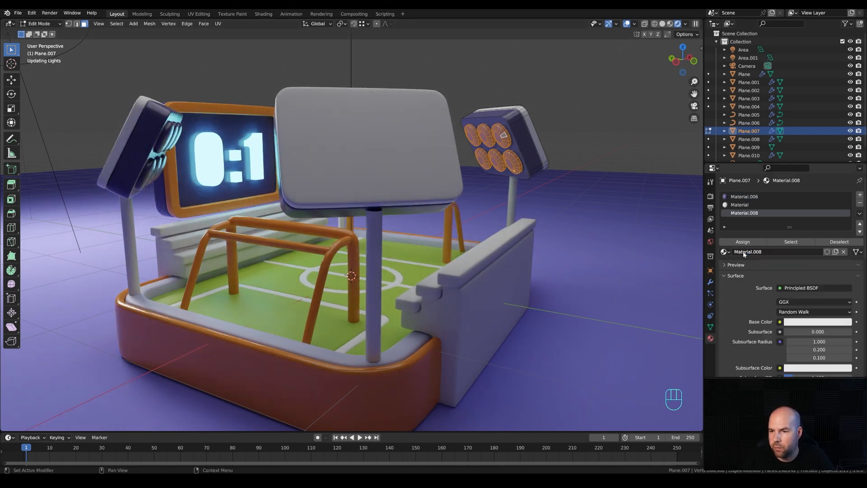
Make the lamp material an Emission shader with strength 10, assign it to the selected lamps, and return to the camera view.
left_click(805, 288)
left_click(768, 122)
left_click(805, 311)
type("10")
key("Return")
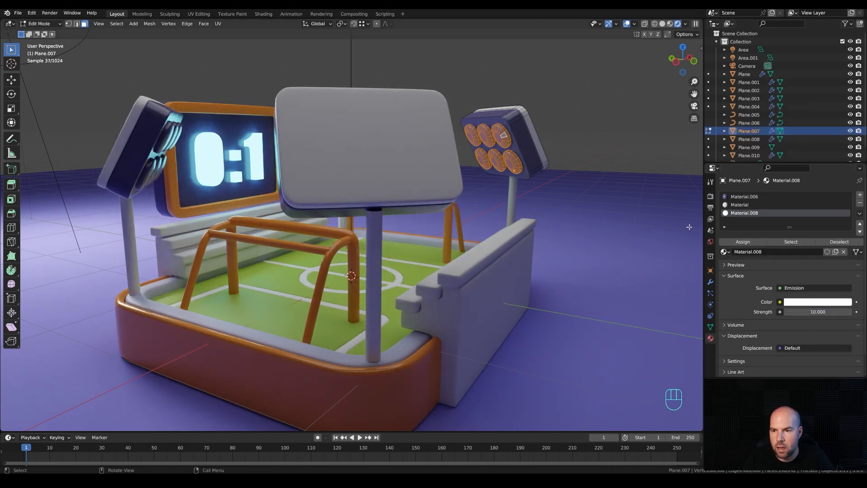
key("Tab")
key("KP_0")
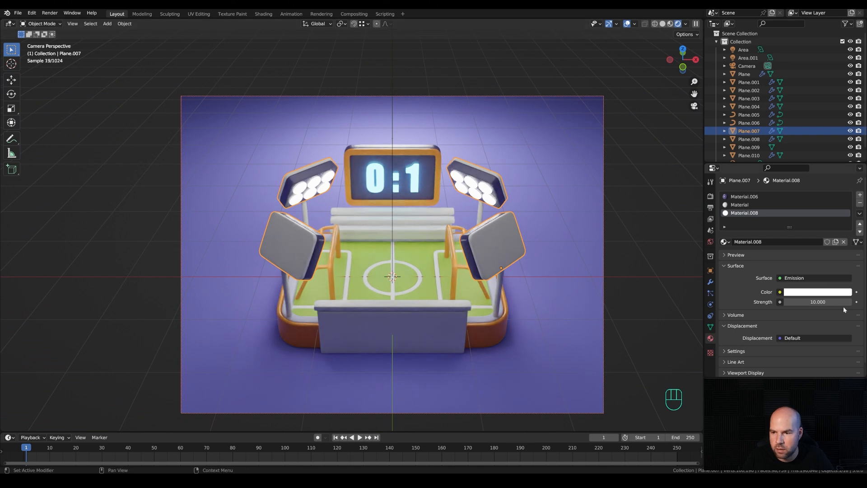
Lower the floodlight lamps' emission strength to 3 and tint it warm peach, with hue about 0.05 and saturation about 0.56.
left_click(825, 305)
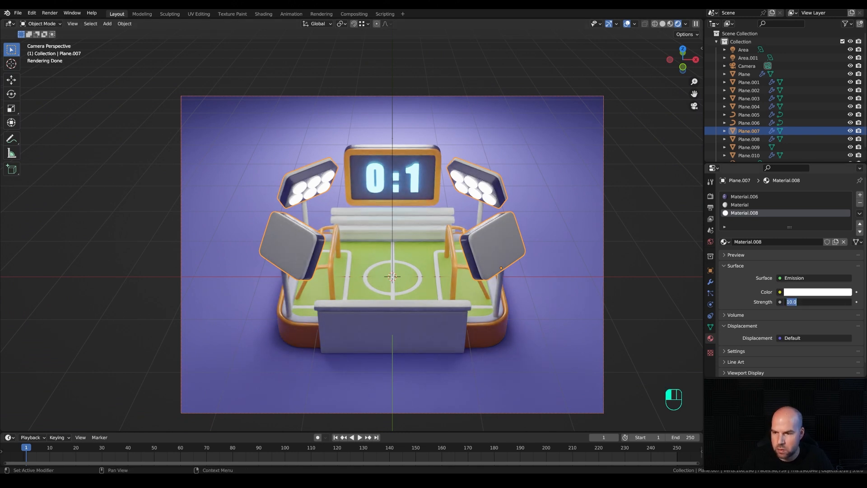
type("4")
key("Return")
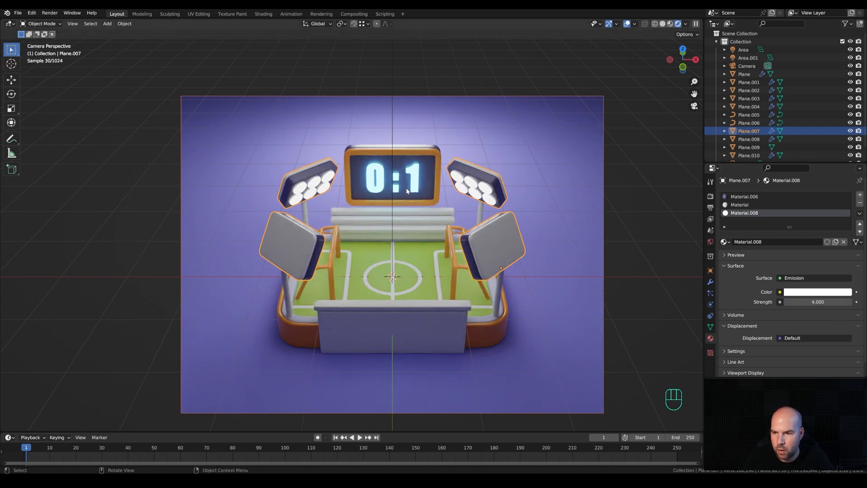
left_click(818, 302)
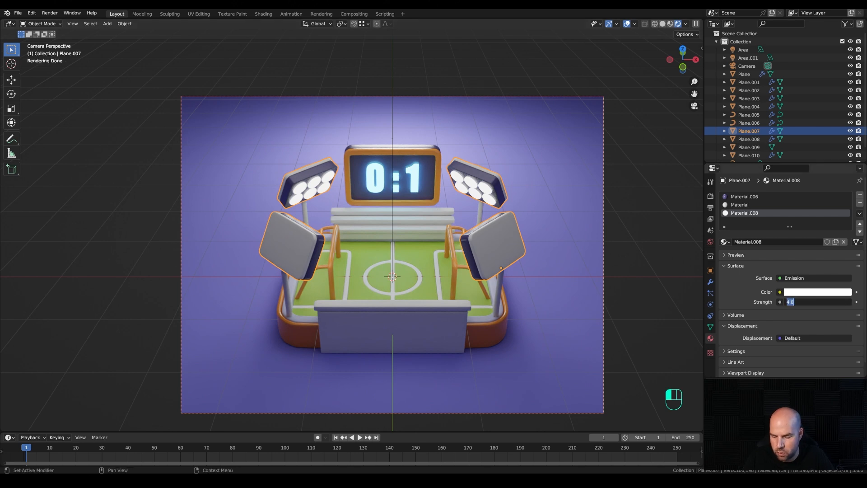
key("Return")
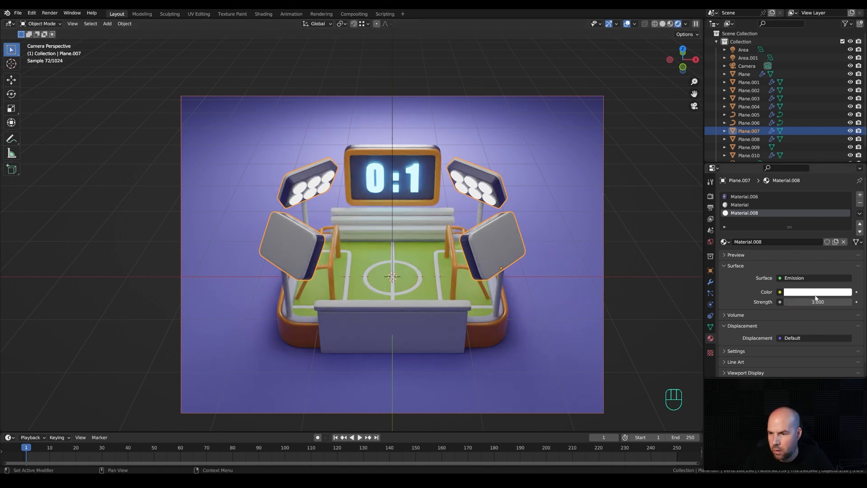
left_click(808, 291)
left_click(806, 215)
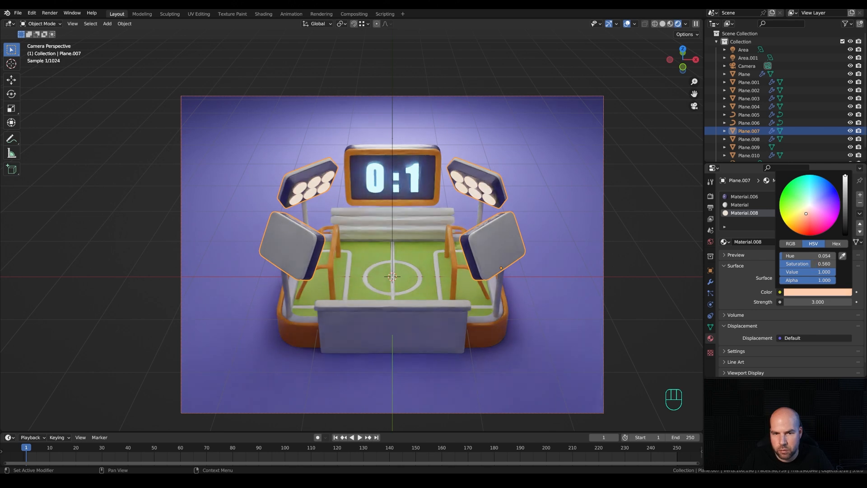
Assign the dark Material.006 to the bleacher benches and the pale violet Material.004 to the stand bodies beneath them.
left_click(425, 224)
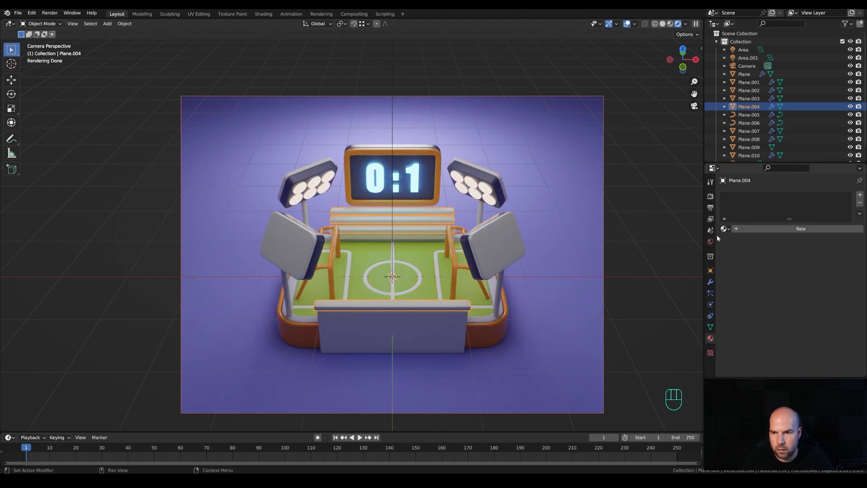
left_click(725, 229)
left_click(745, 288)
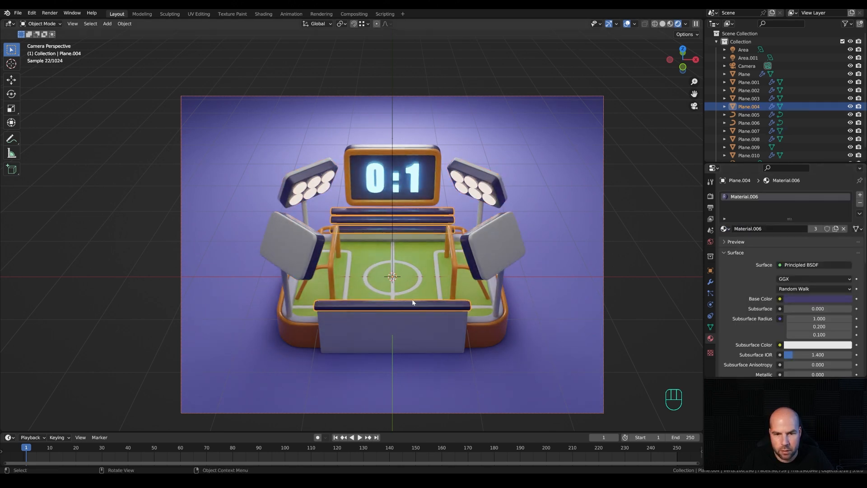
left_click(450, 329)
left_click(725, 229)
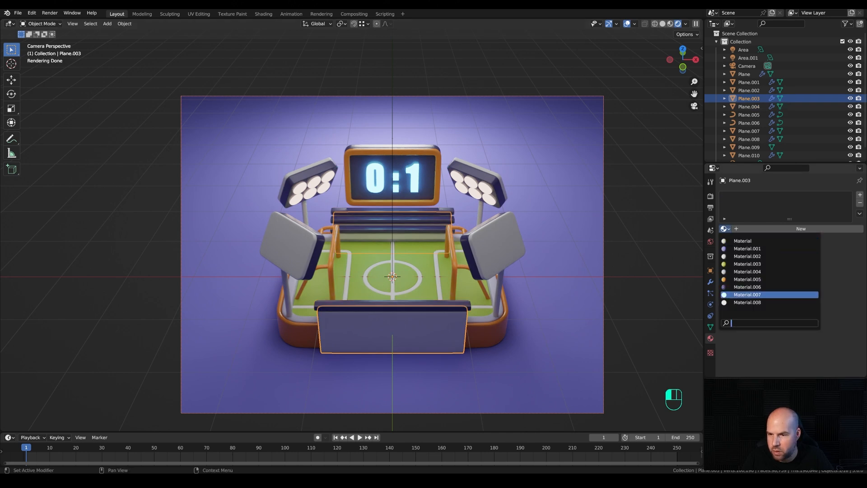
left_click(748, 272)
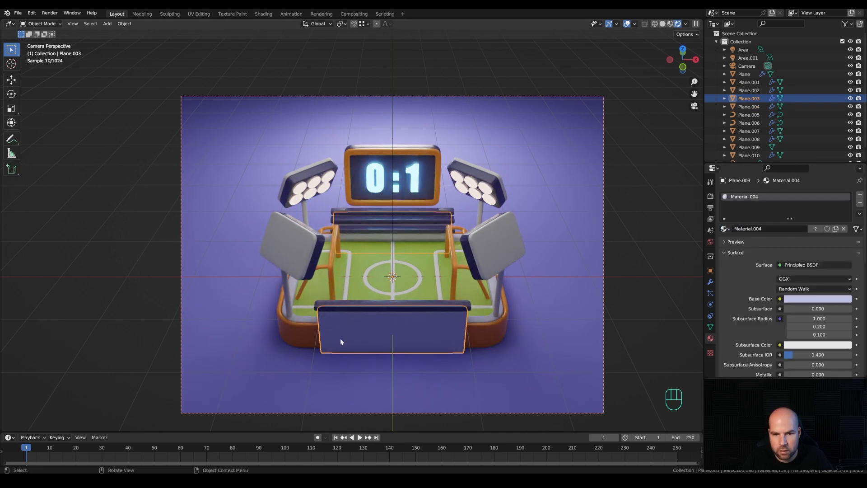
Assign the existing white Material.002 to the floodlight poles.
left_click(502, 291)
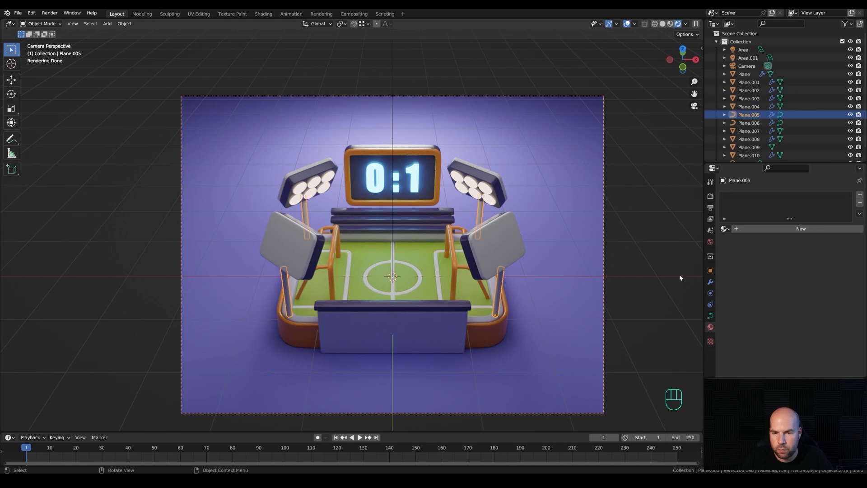
left_click(725, 228)
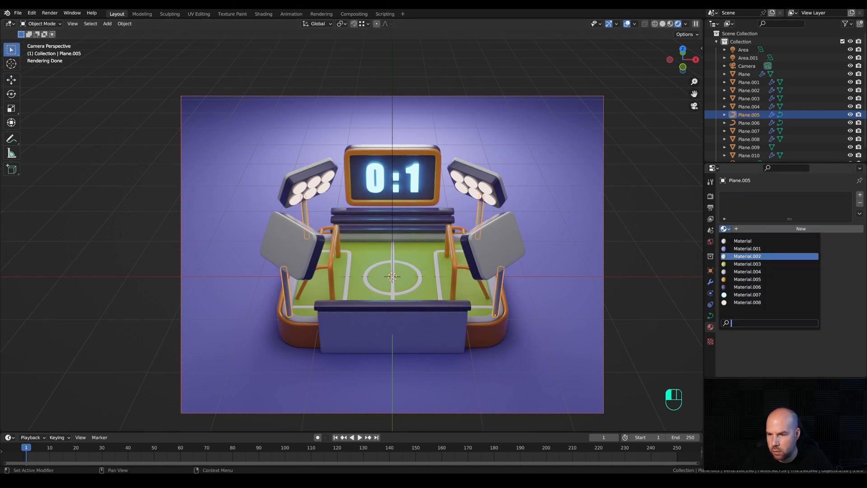
left_click(740, 256)
scroll(411, 219, "up", 2)
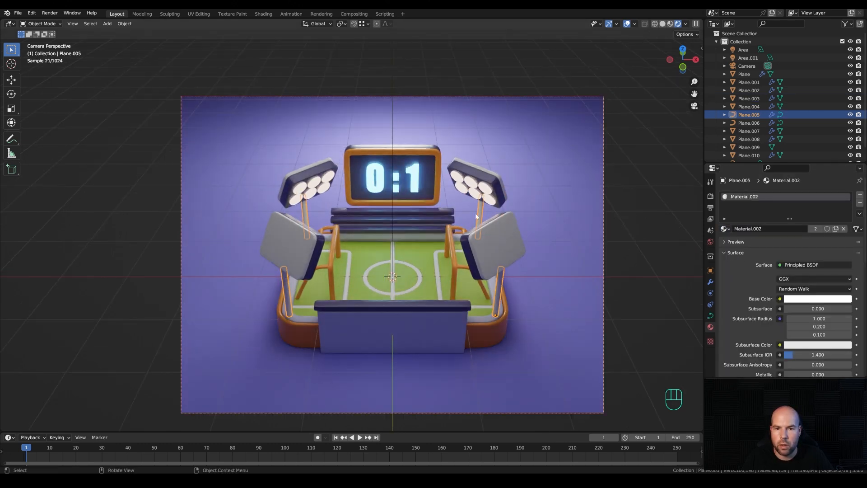
middle_click_drag(411, 218, 390, 212, "shift")
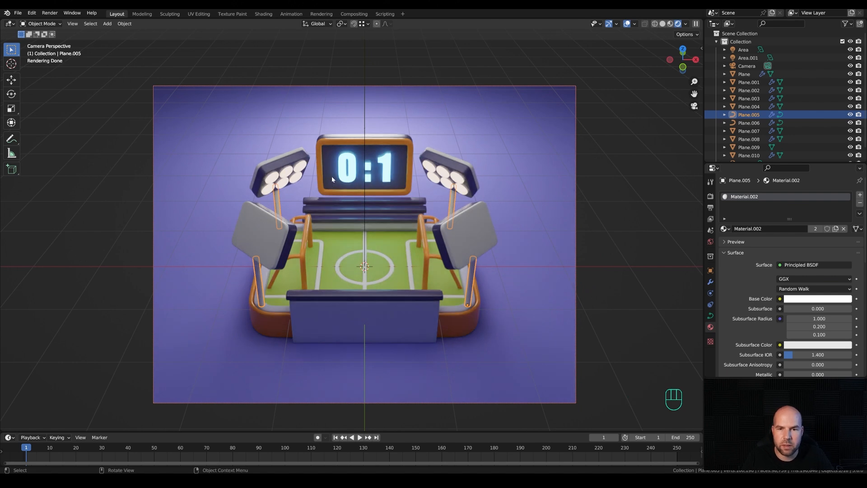
scroll(371, 266, "down", 2)
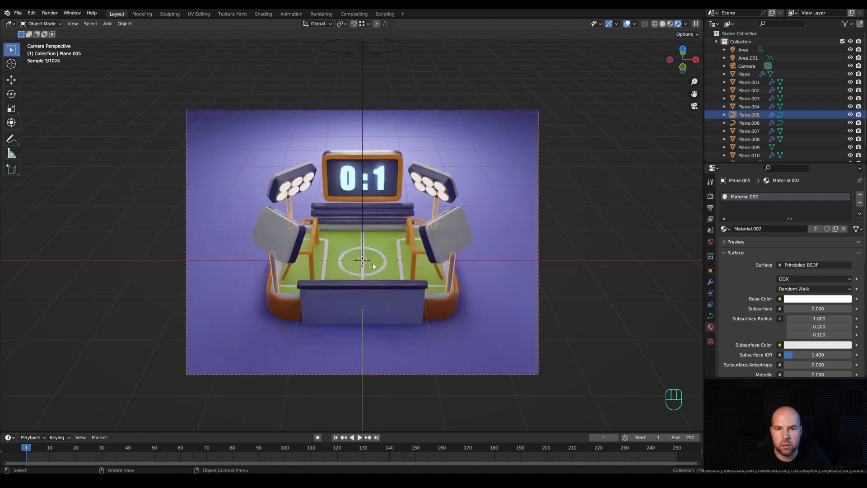
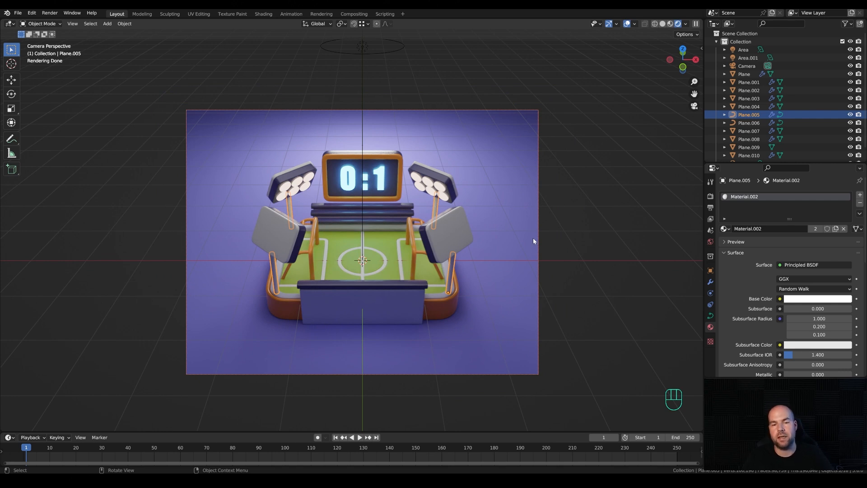
Try an emission strength of 15 on the floodlight lamps' material and settle on 5.
left_click(416, 179)
double_click(817, 302)
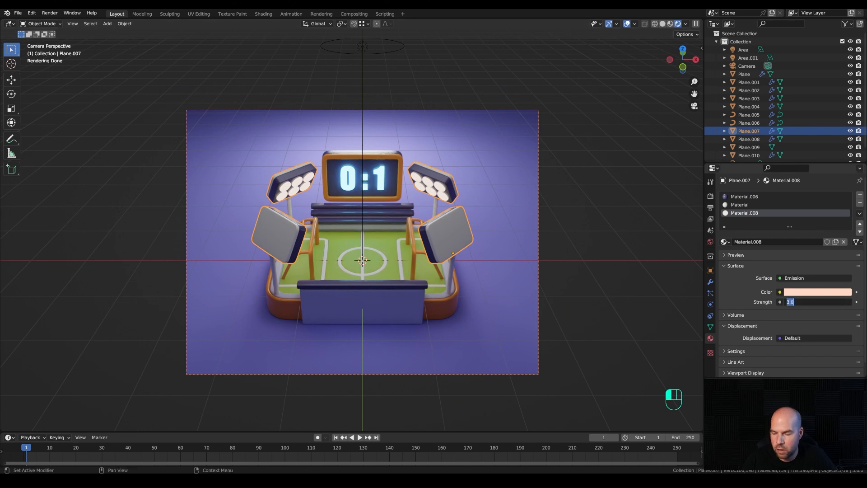
type("15")
key("Return")
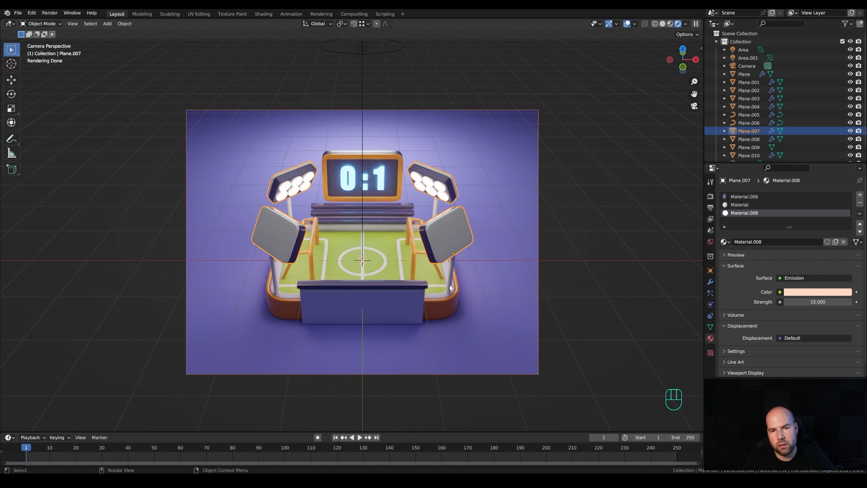
double_click(818, 302)
type("5")
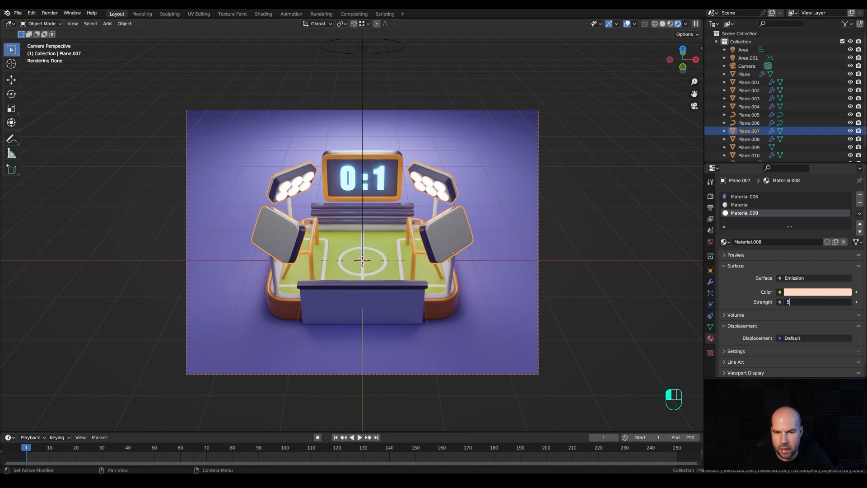
key("Return")
scroll(395, 286, "up", 2)
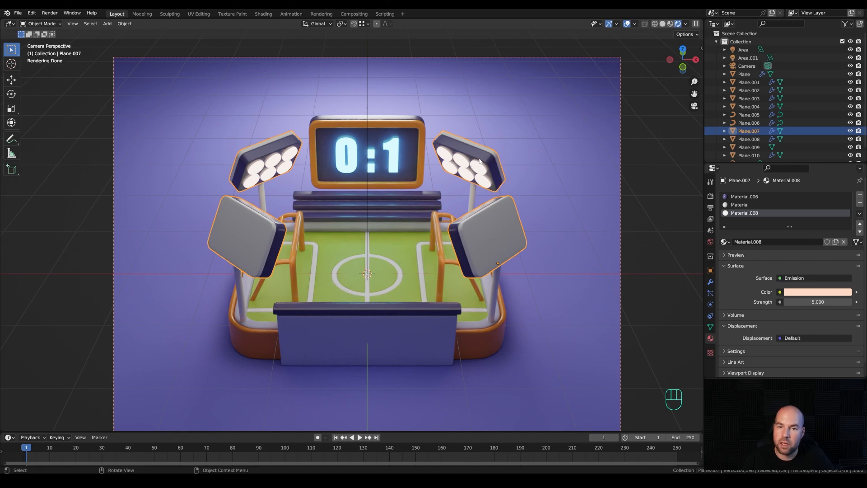
scroll(255, 232, "up", 5)
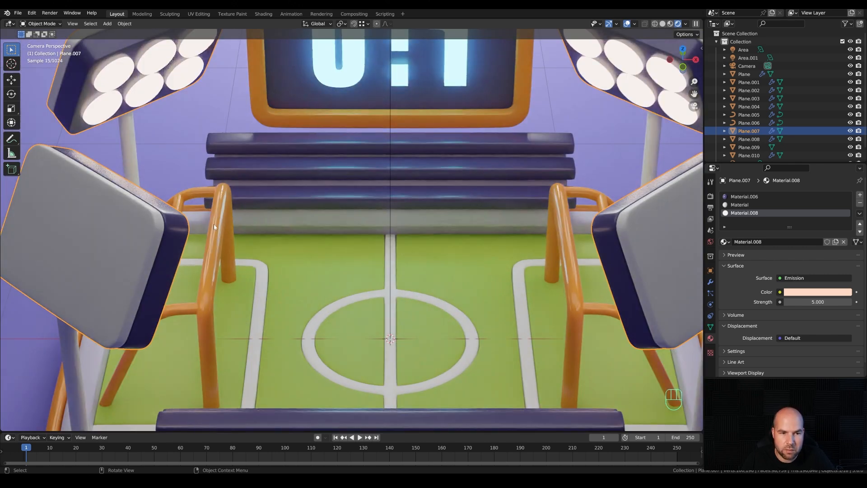
scroll(556, 228, "down", 4)
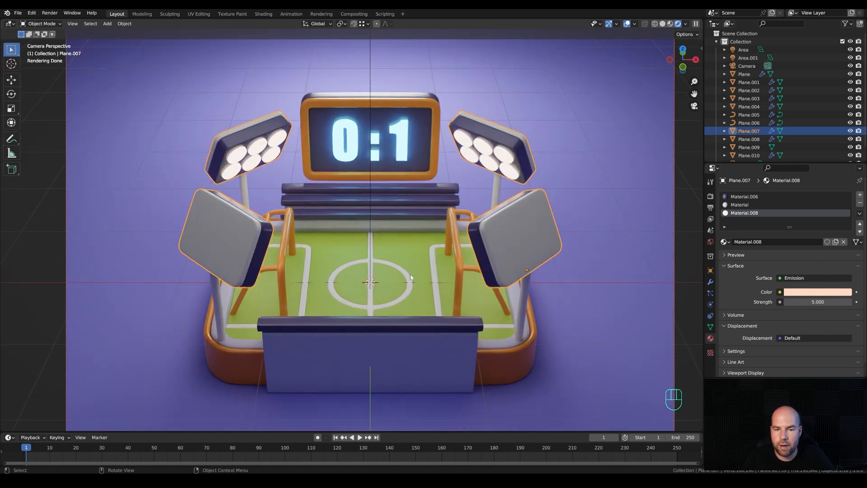
Add an area light at the pitch centre, raise it about 0.28 m, and make its shape a disk.
key("shift")
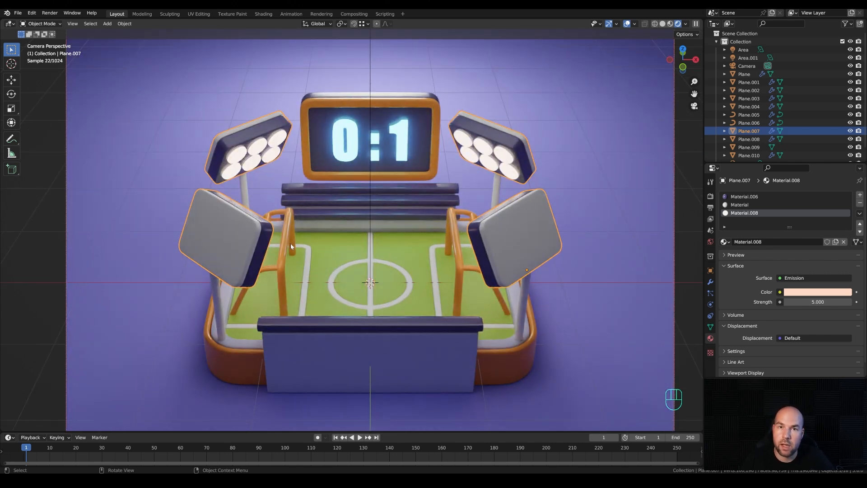
scroll(353, 232, "down", 2)
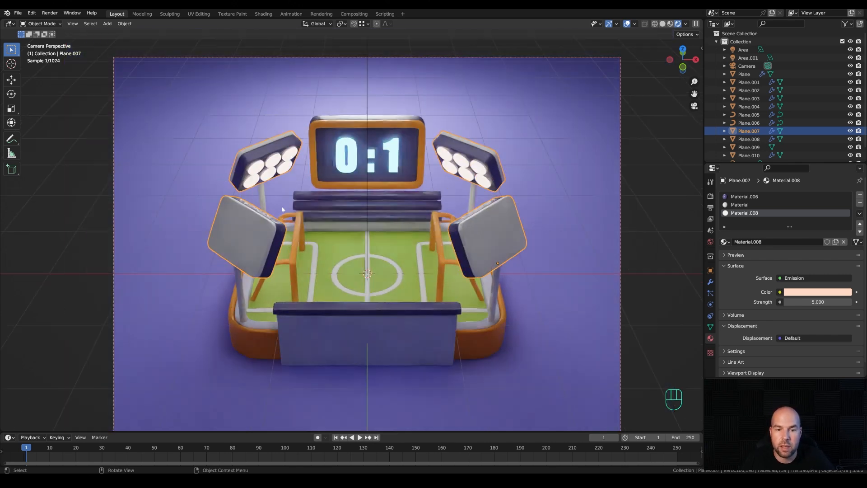
key("shift+a")
mouse_move(352, 251)
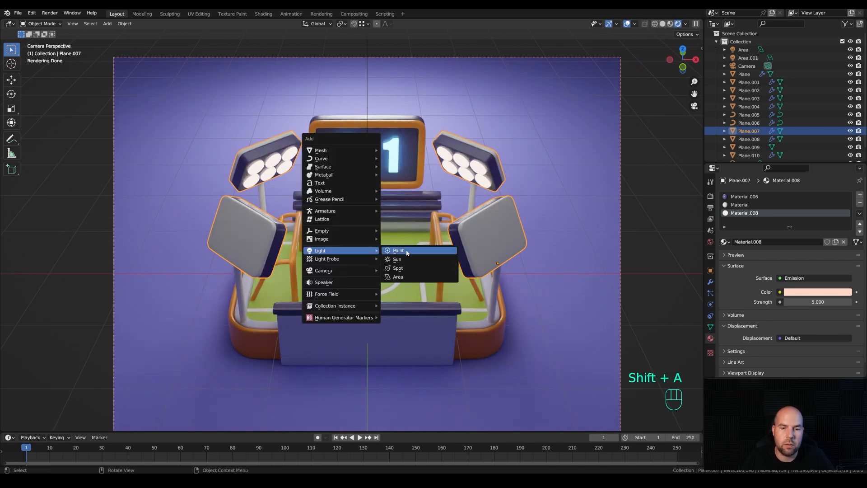
left_click(398, 277)
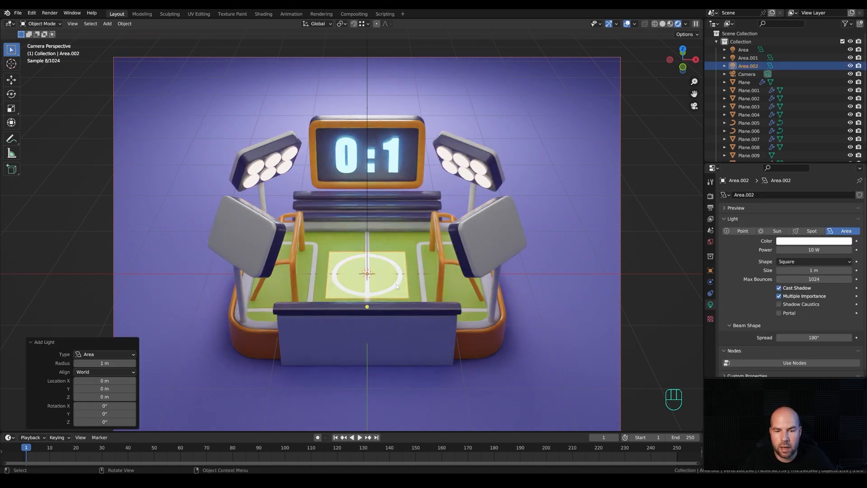
key("g")
key("z")
left_click(397, 267)
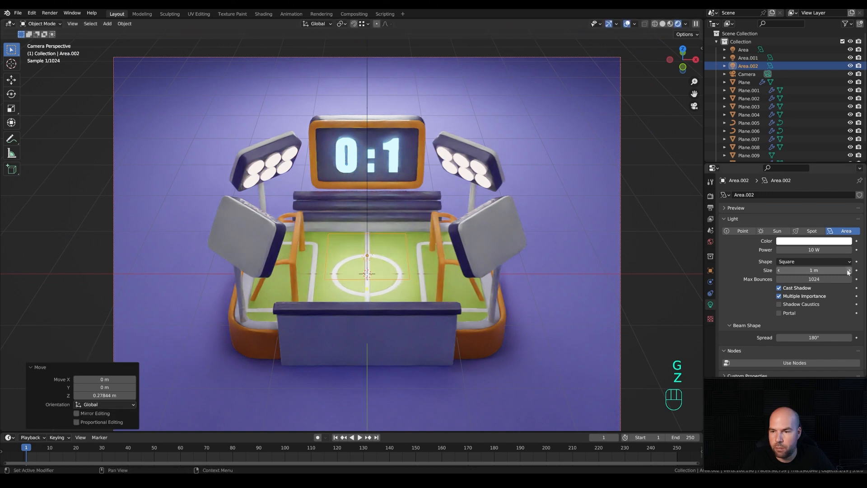
left_click(804, 262)
left_click(795, 289)
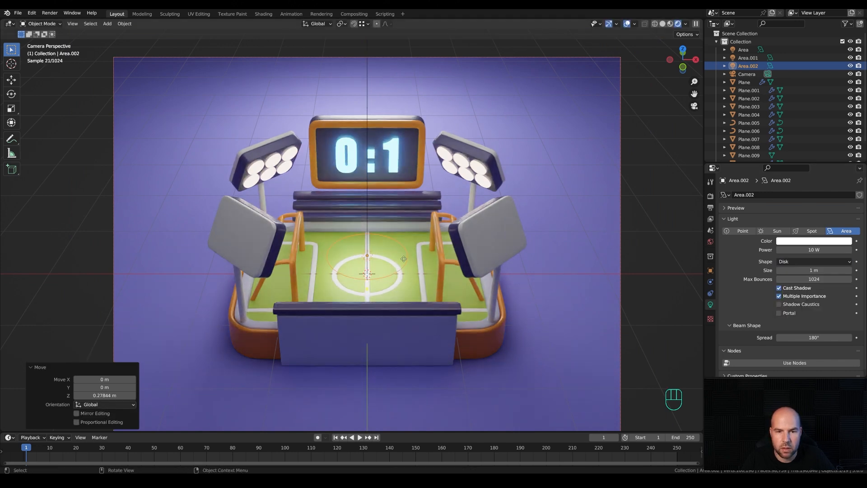
Shrink the pitch's disk light to about 0.45 m and fine-tune its height above the centre circle.
key("g")
key("z")
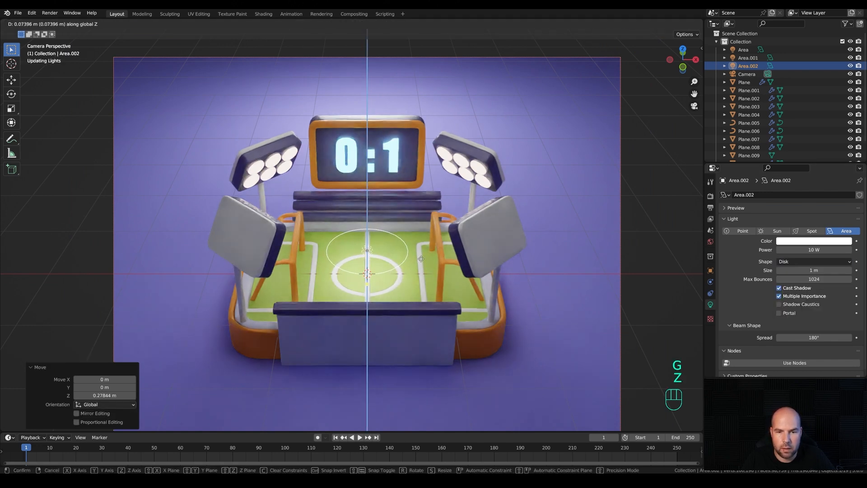
left_click(421, 256)
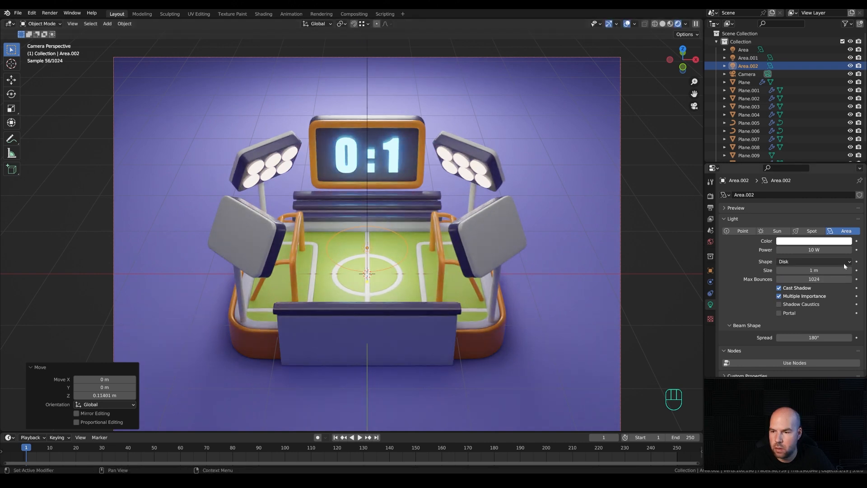
key("s")
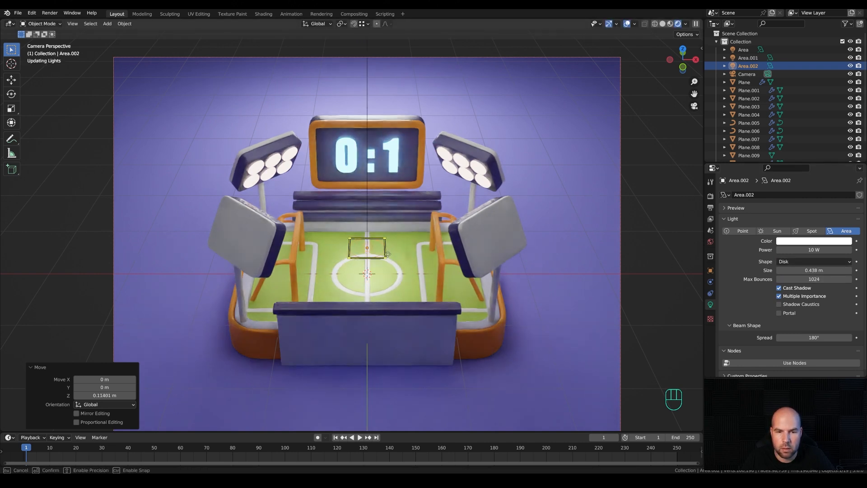
left_click(389, 256)
key("g")
key("z")
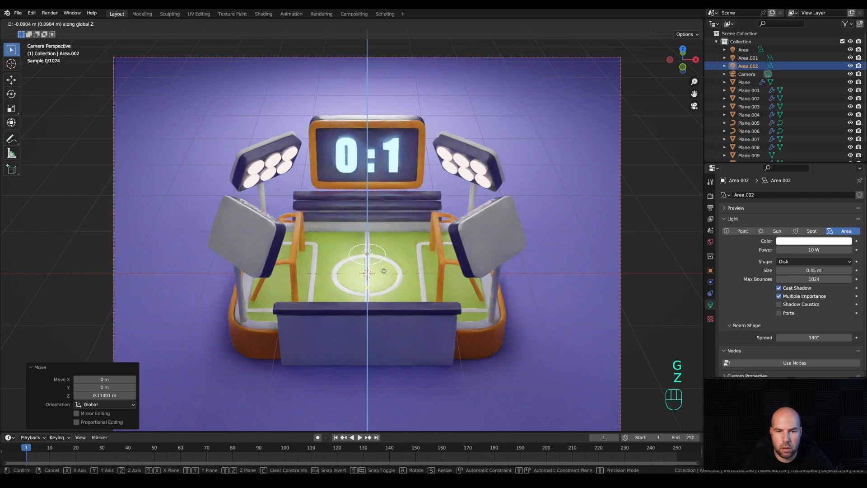
left_click(384, 274)
key("g")
key("z")
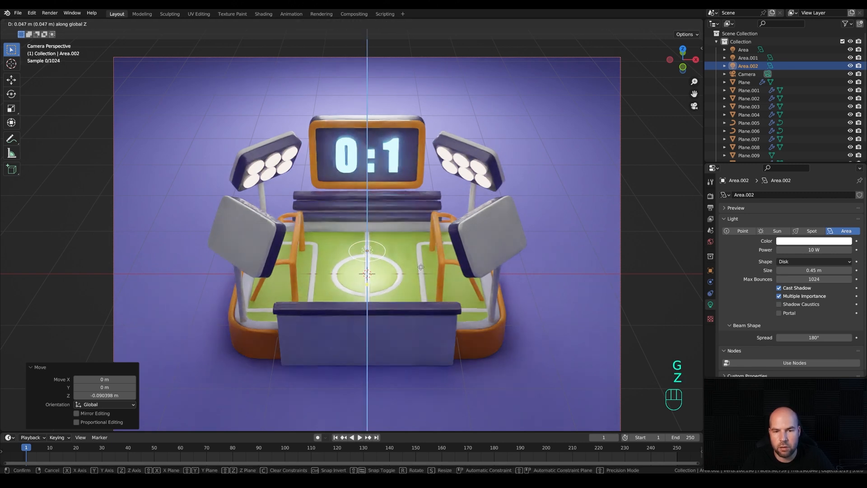
left_click(420, 260)
Set the pitch light's power to 25 W after trying 50 W, raise it about 0.01 m, and tint it warm orange.
left_click(810, 250)
type("50")
key("Return")
left_click(825, 250)
type("25")
key("Return")
key("g")
key("z")
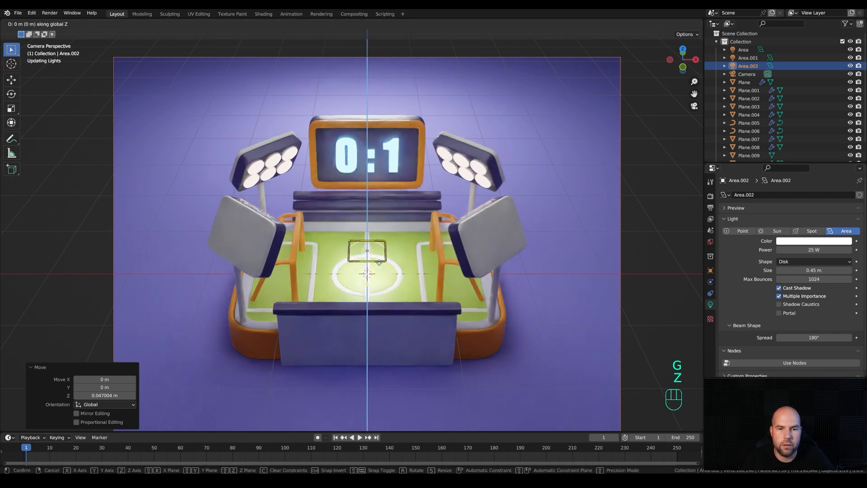
left_click(826, 244)
left_click(826, 241)
left_click_drag(809, 171, 800, 176)
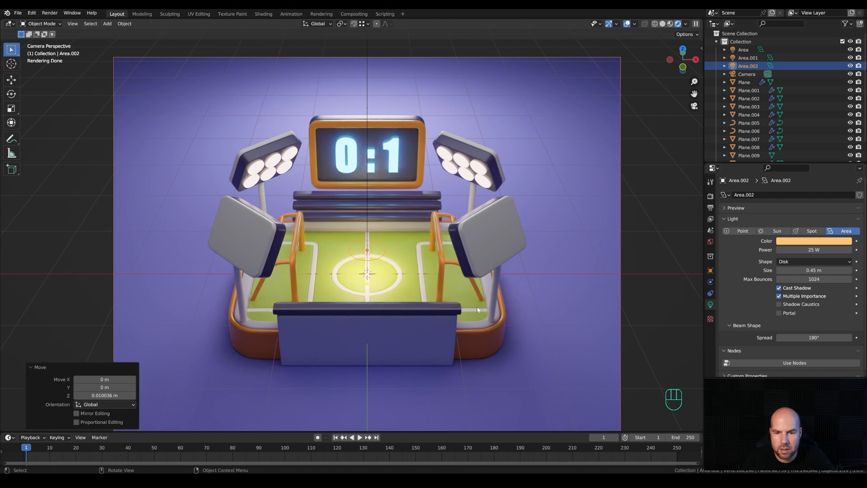
Inspect the warm glow on the pitch up close and in the full camera frame, and select the ground plane.
left_click(473, 319)
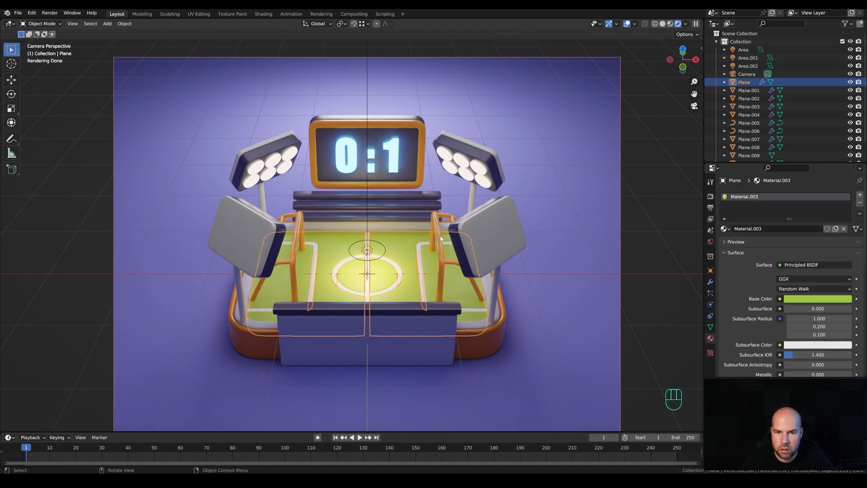
left_click(367, 252)
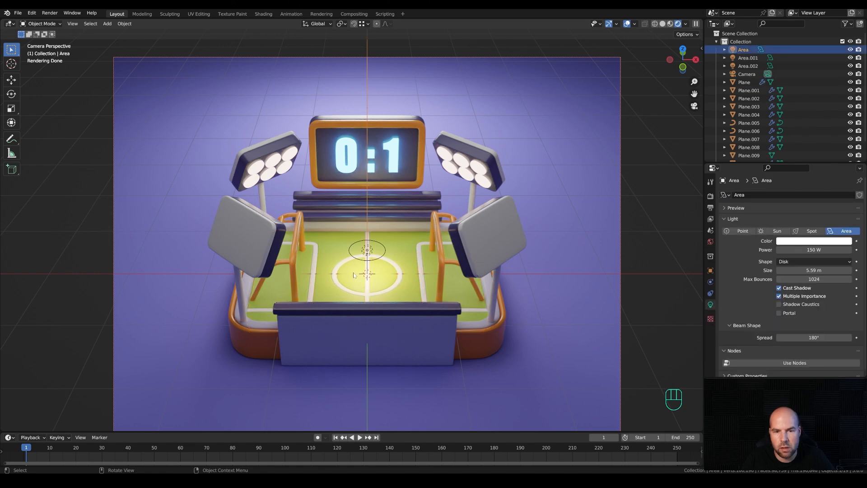
scroll(406, 289, "up", 3)
middle_click_drag(425, 337, 394, 298, "shift")
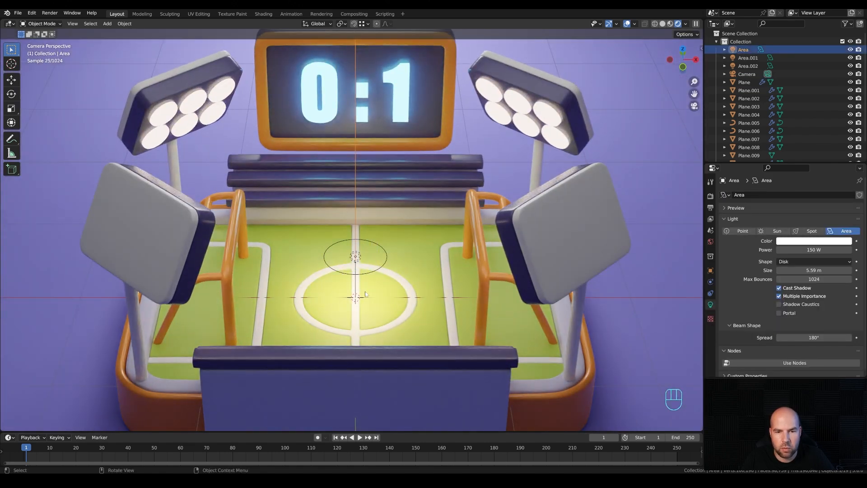
key("Home")
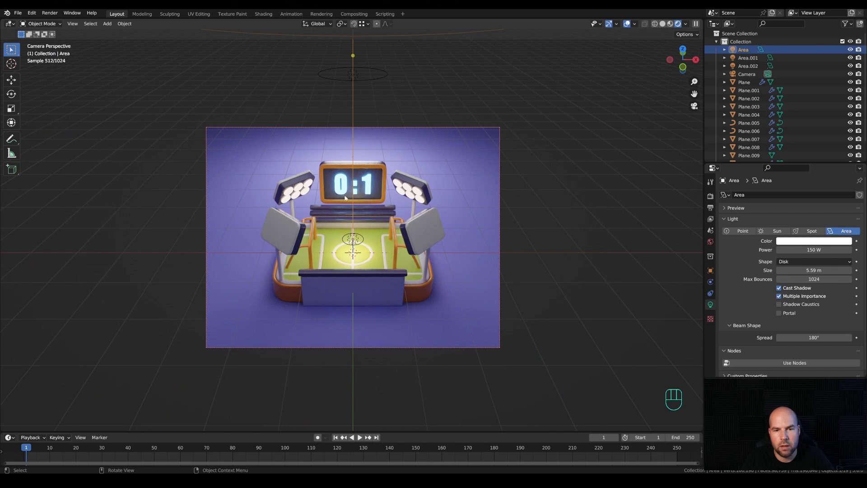
scroll(345, 192, "down", 4)
left_click(360, 246)
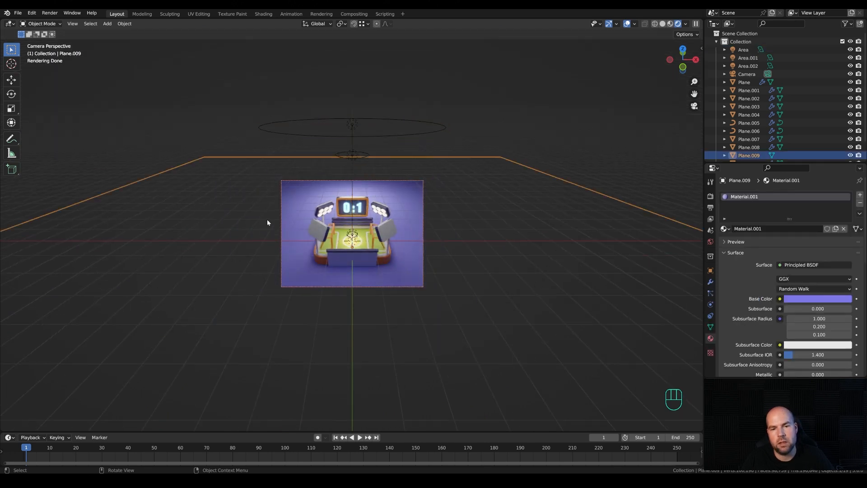
scroll(362, 261, "up", 4)
scroll(363, 261, "up", 1)
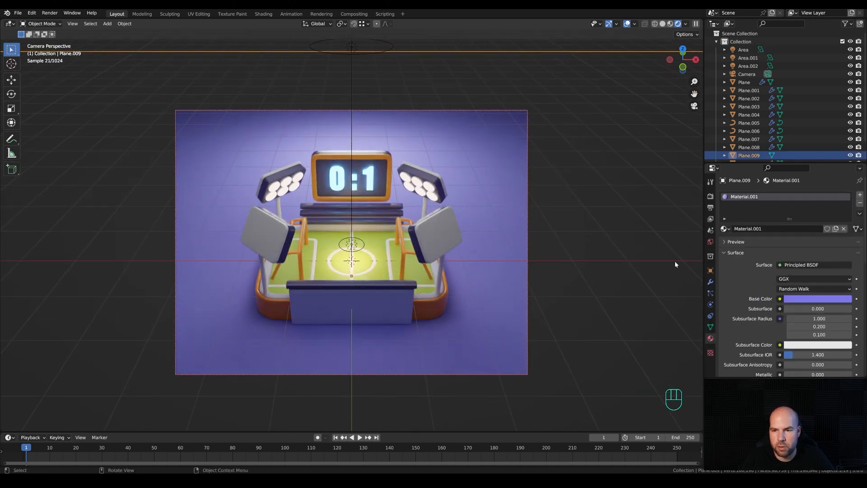
Brighten the world background and shift it to violet, with hue 0.686, saturation 0.634 and value 0.341.
left_click(711, 242)
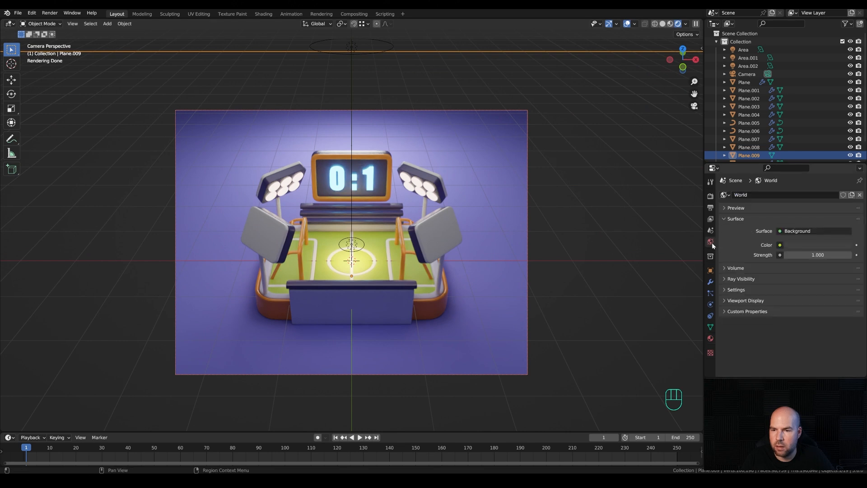
left_click(805, 245)
key("ctrl+z")
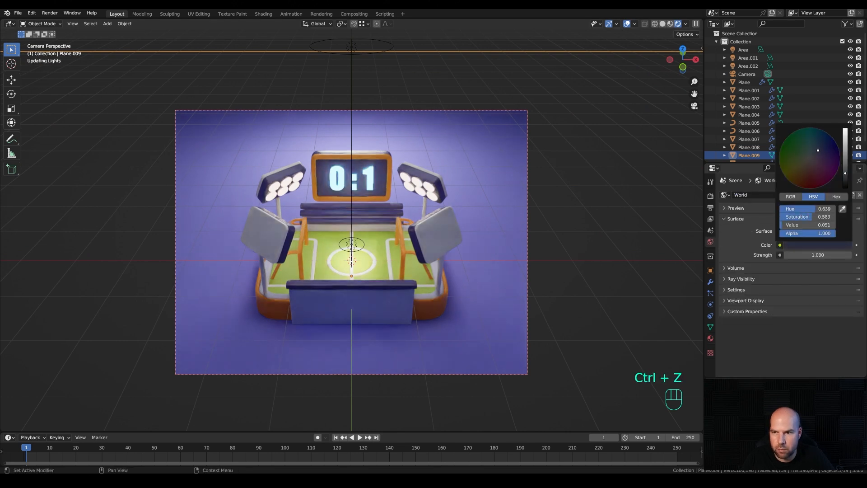
left_click_drag(845, 168, 845, 144)
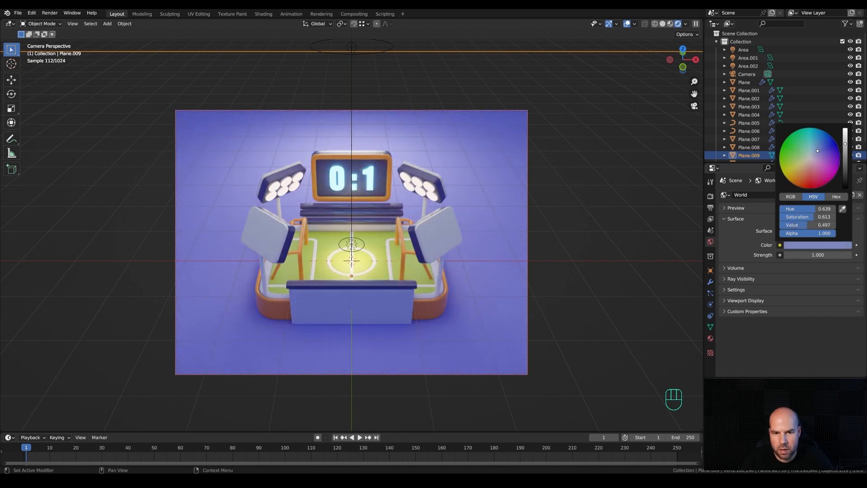
left_click_drag(845, 144, 845, 144)
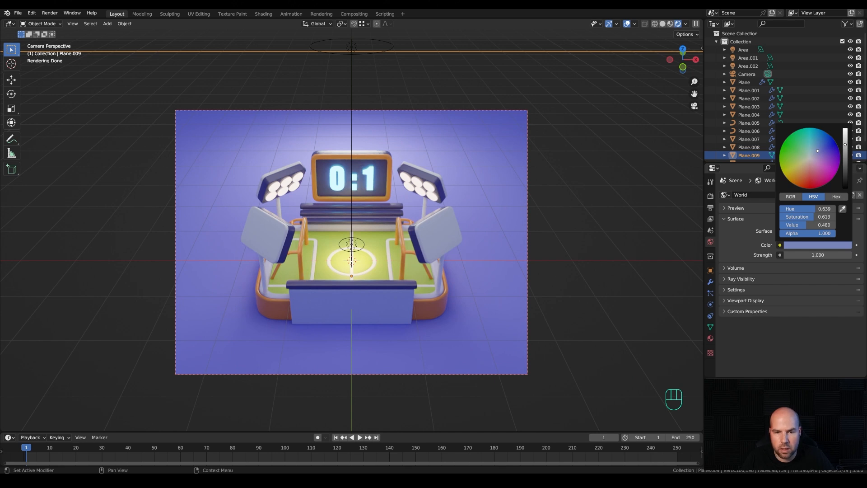
left_click_drag(845, 143, 825, 152)
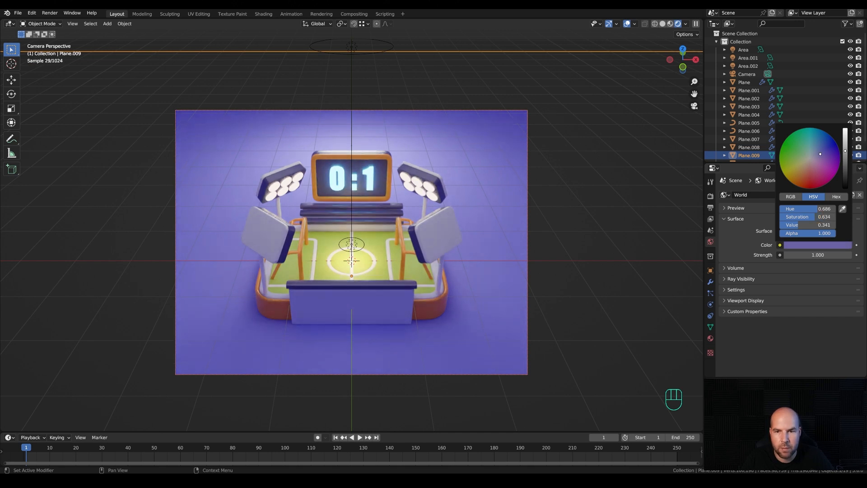
Set the colour management look to Medium High Contrast and raise the exposure to 0.5.
left_click(711, 196)
scroll(767, 344, "down", 5)
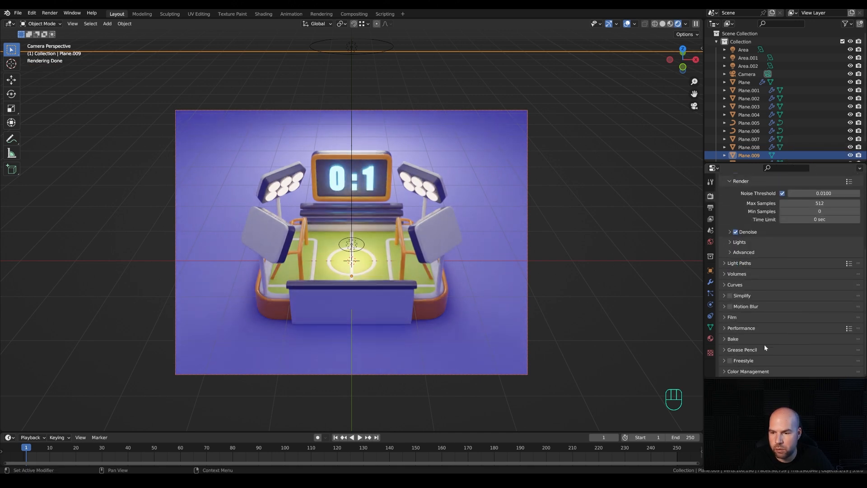
left_click(808, 329)
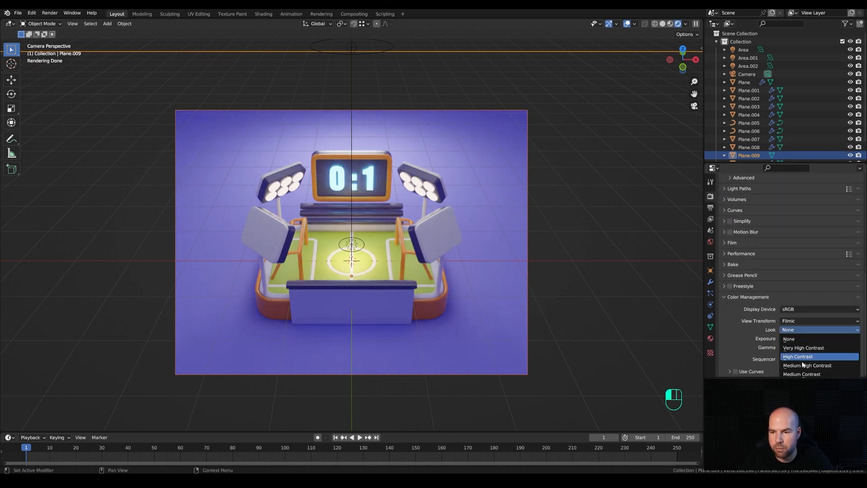
left_click(804, 365)
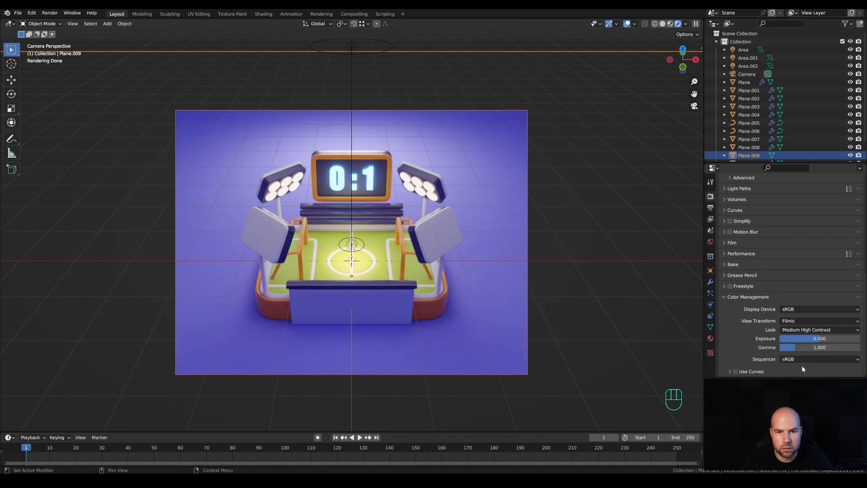
mouse_move(819, 338)
left_mouse_down()
mouse_move(836, 338)
mouse_move(828, 338)
left_mouse_up()
Try the High Contrast look, readjust the exposure, and return the look to Medium High Contrast.
left_click(820, 329)
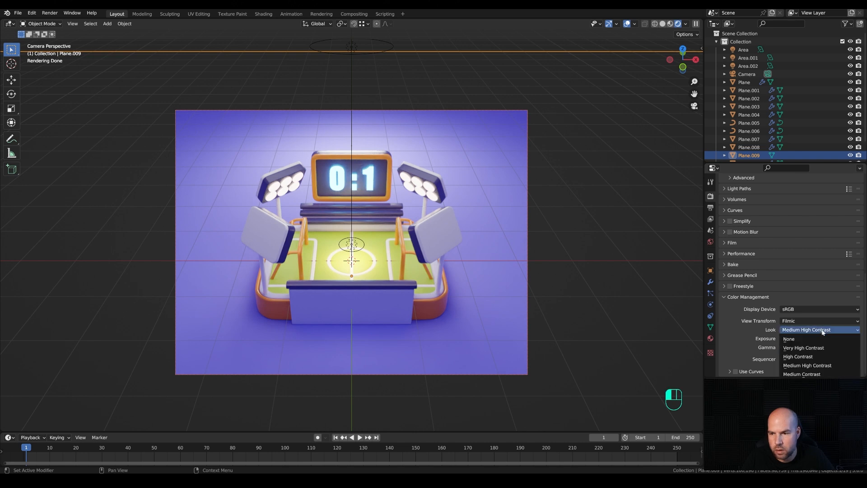
left_click(804, 357)
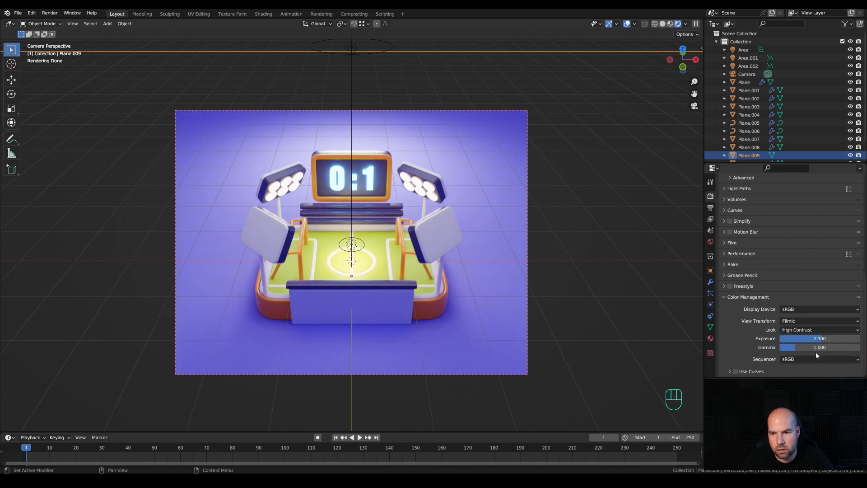
mouse_move(820, 339)
left_mouse_down("shift")
mouse_move(796, 338)
mouse_move(805, 338)
left_mouse_up("shift")
left_click(808, 332)
left_click(808, 365)
Darken the violet base colour of the ground plane's Material.001 slightly and save the file.
left_click(711, 338)
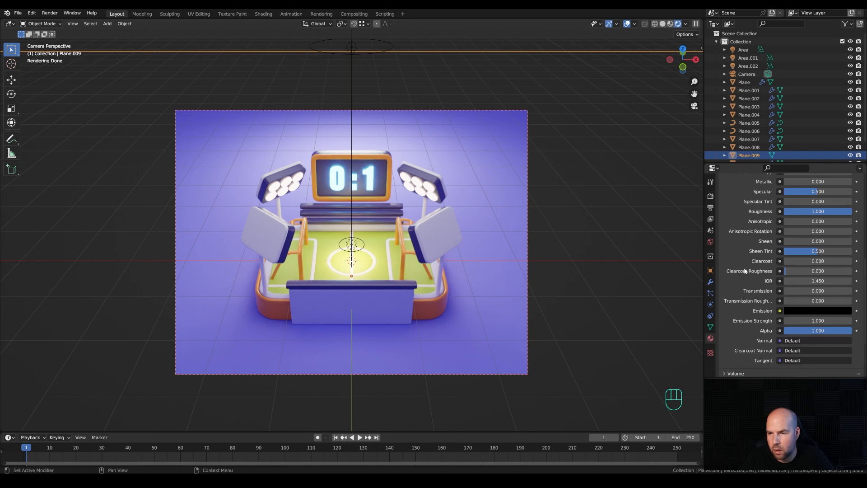
scroll(745, 271, "up", 5)
left_click(809, 196)
left_click_drag(846, 86, 845, 96)
key("ctrl+s")
scroll(686, 199, "up", 2)
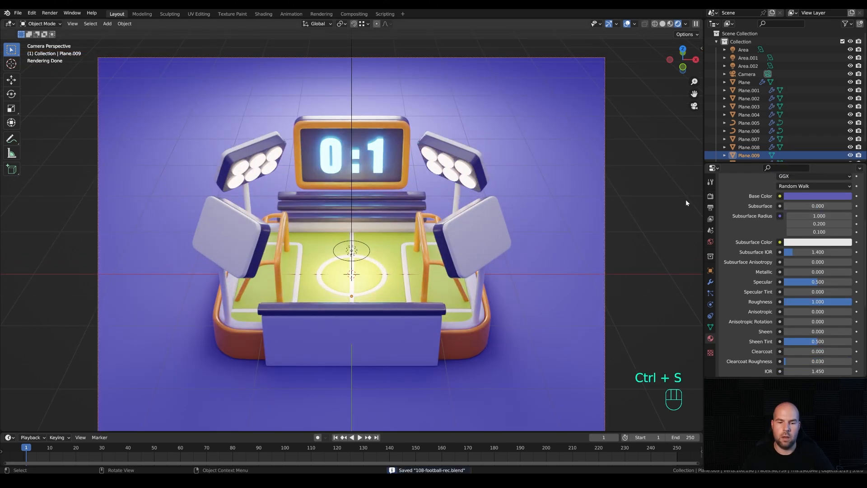